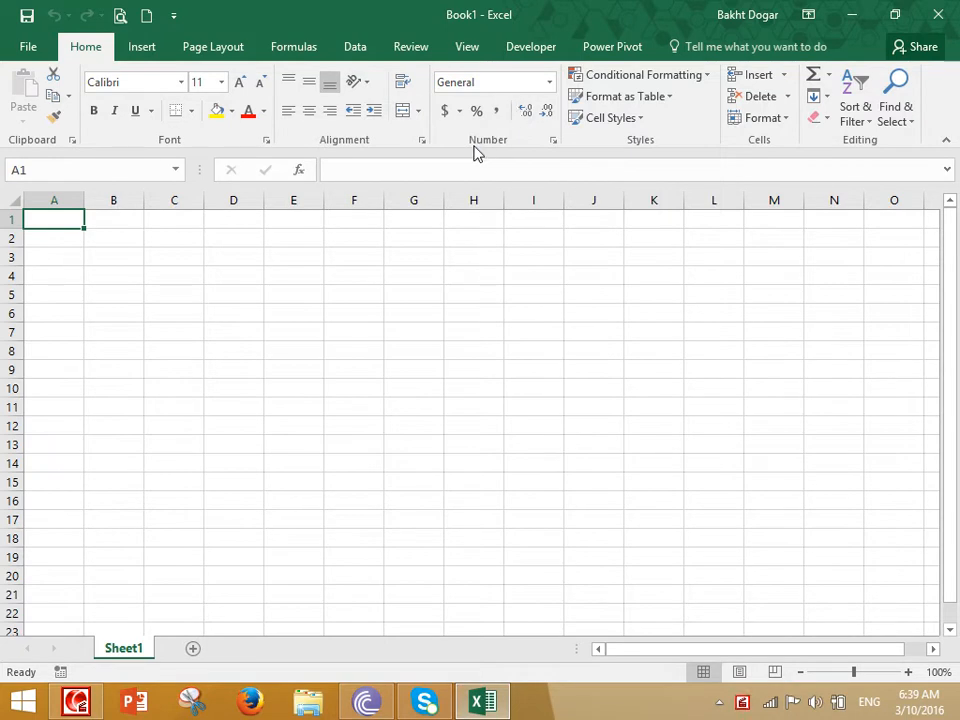
- Open the recent 'My cusotm Style' workbook and copy its table A1:C12
{"action": "left_click", "coordinate": [27, 48]}
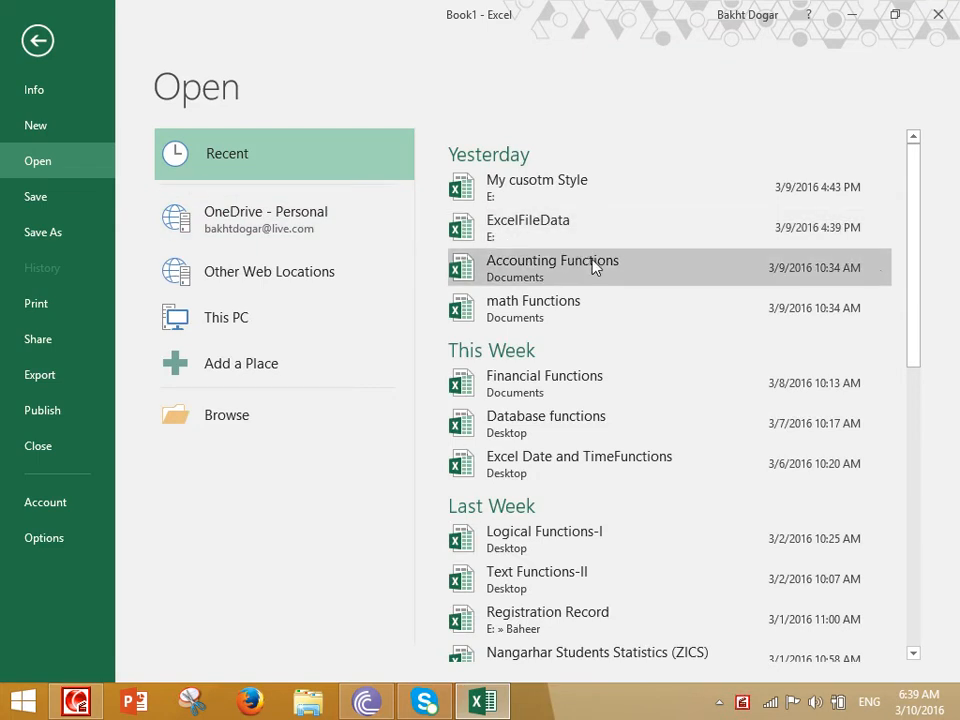
{"action": "left_click", "coordinate": [574, 184]}
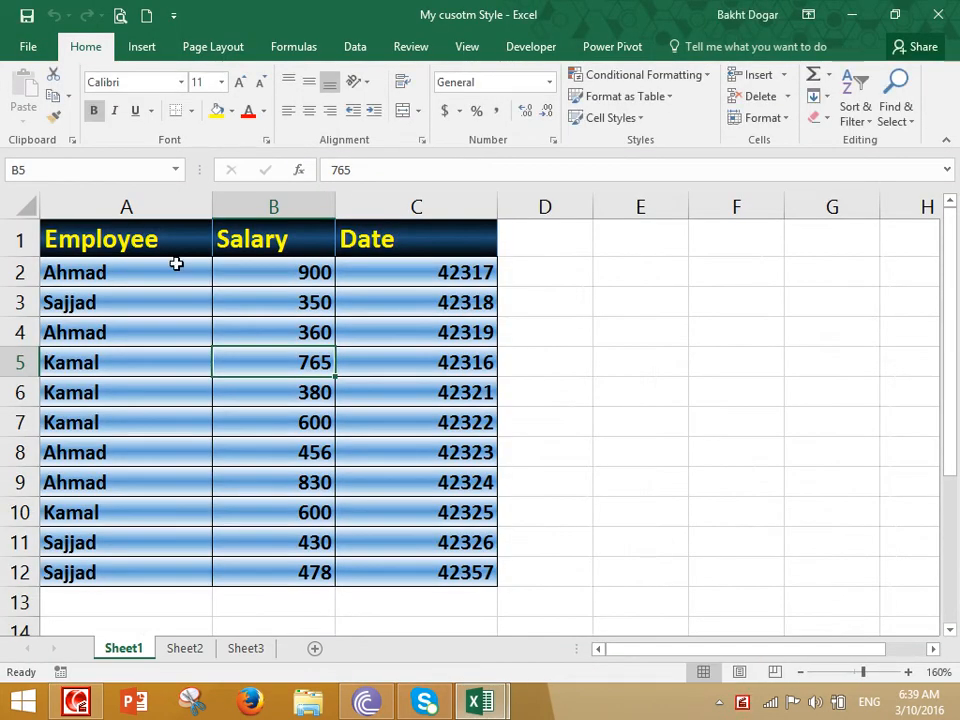
{"action": "left_click_drag", "start_coordinate": [129, 240], "coordinate": [266, 567]}
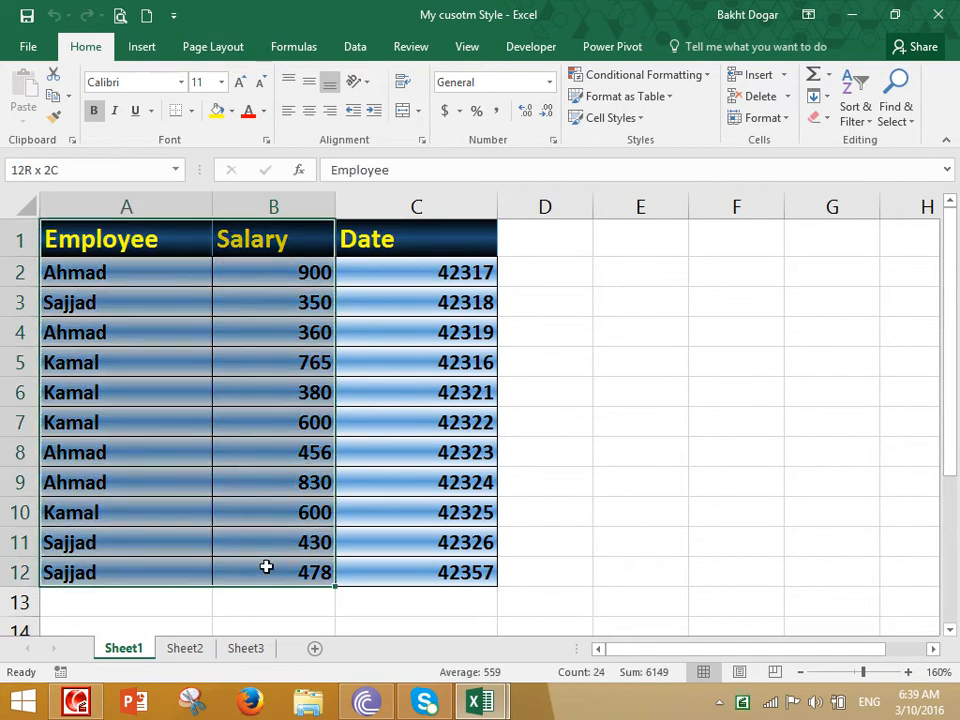
{"action": "left_click_drag", "start_coordinate": [111, 225], "coordinate": [433, 567]}
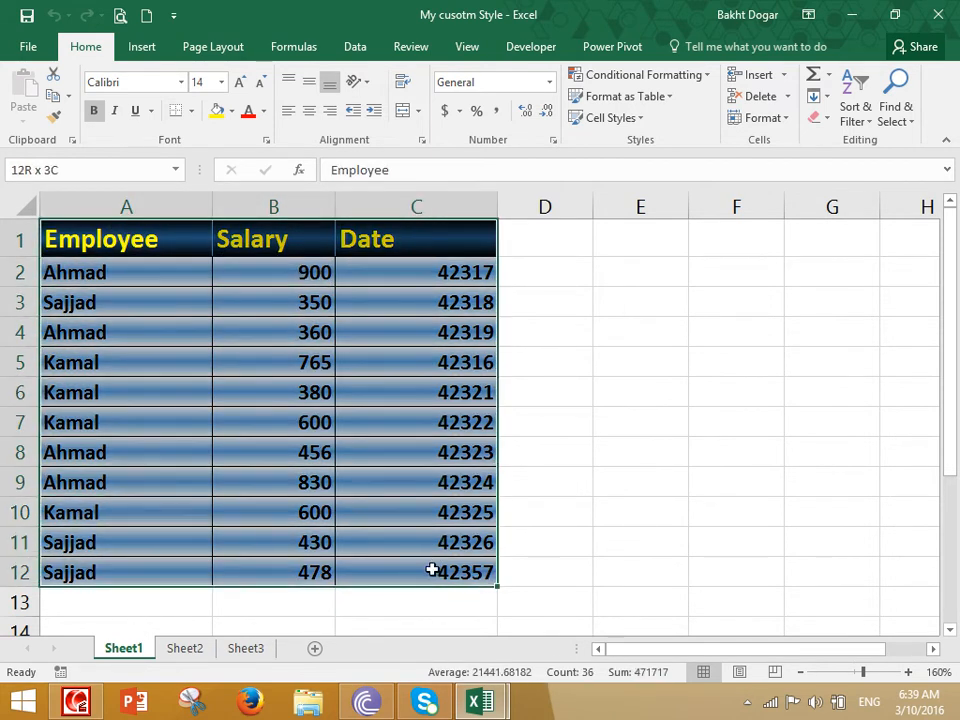
{"action": "right_click", "coordinate": [349, 289]}
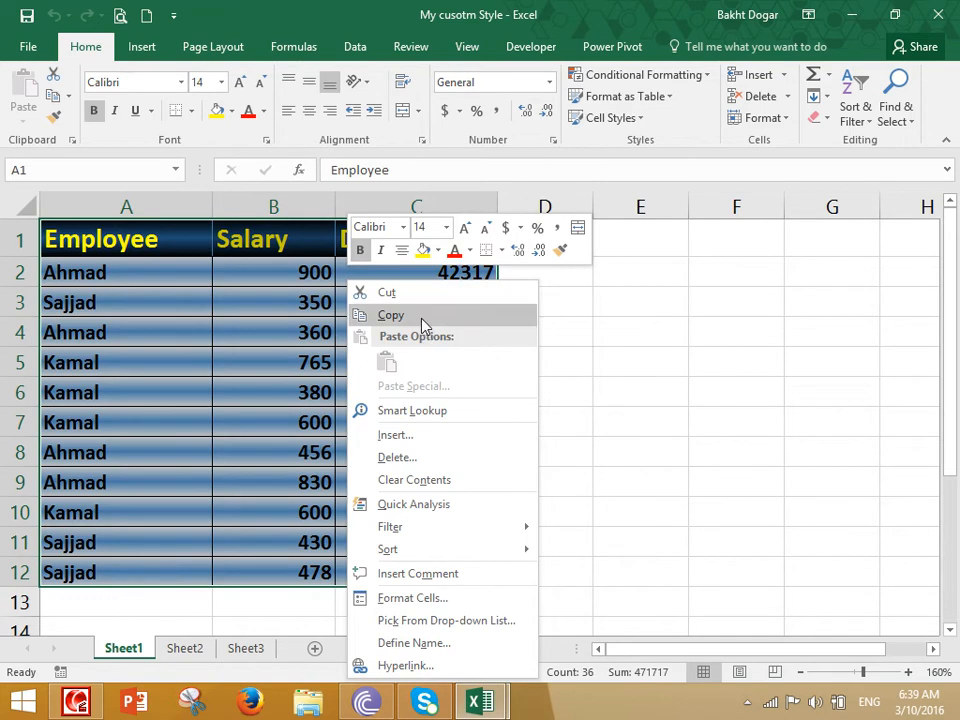
{"action": "left_click", "coordinate": [390, 315]}
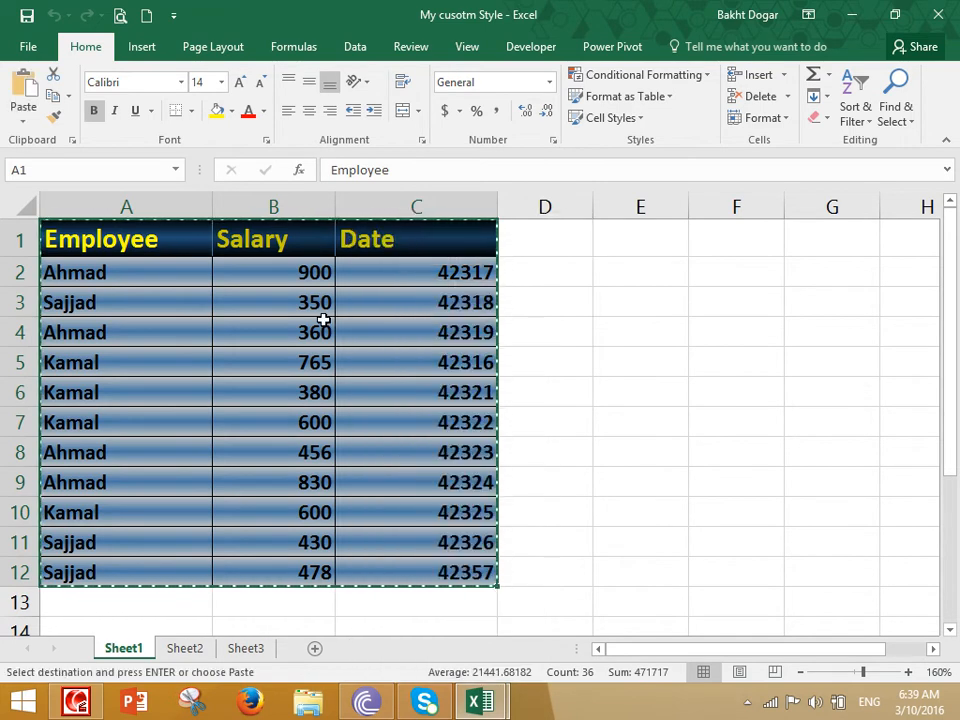
- Create a new workbook and paste the copied table into A1 as values only
{"action": "left_click", "coordinate": [146, 15]}
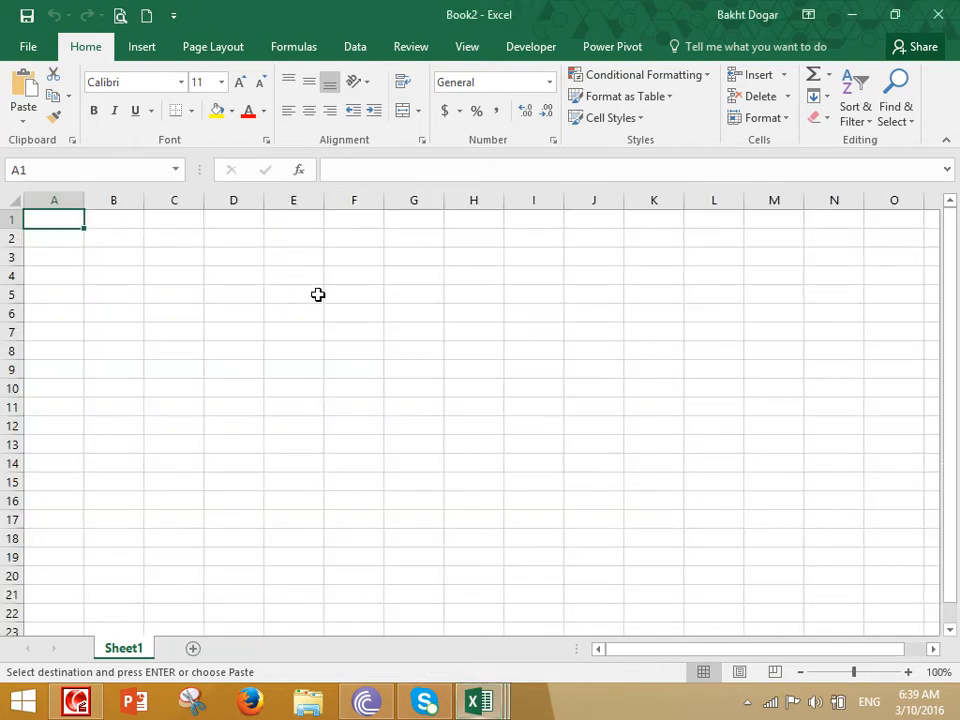
{"action": "scroll", "coordinate": [300, 280], "scroll_direction": "up", "scroll_amount": 4}
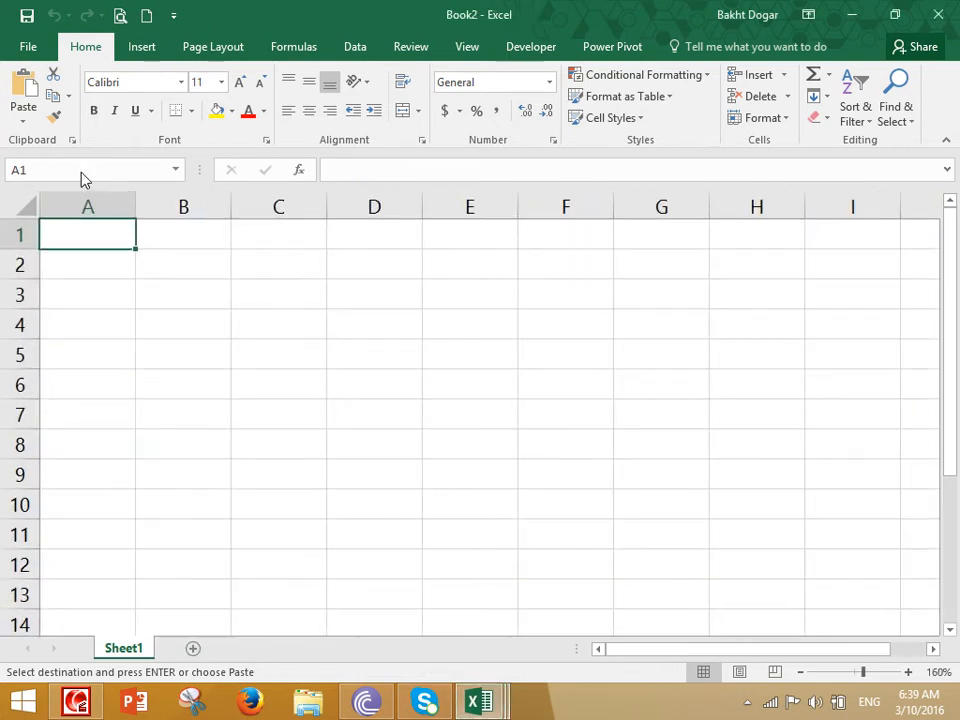
{"action": "left_click", "coordinate": [28, 122]}
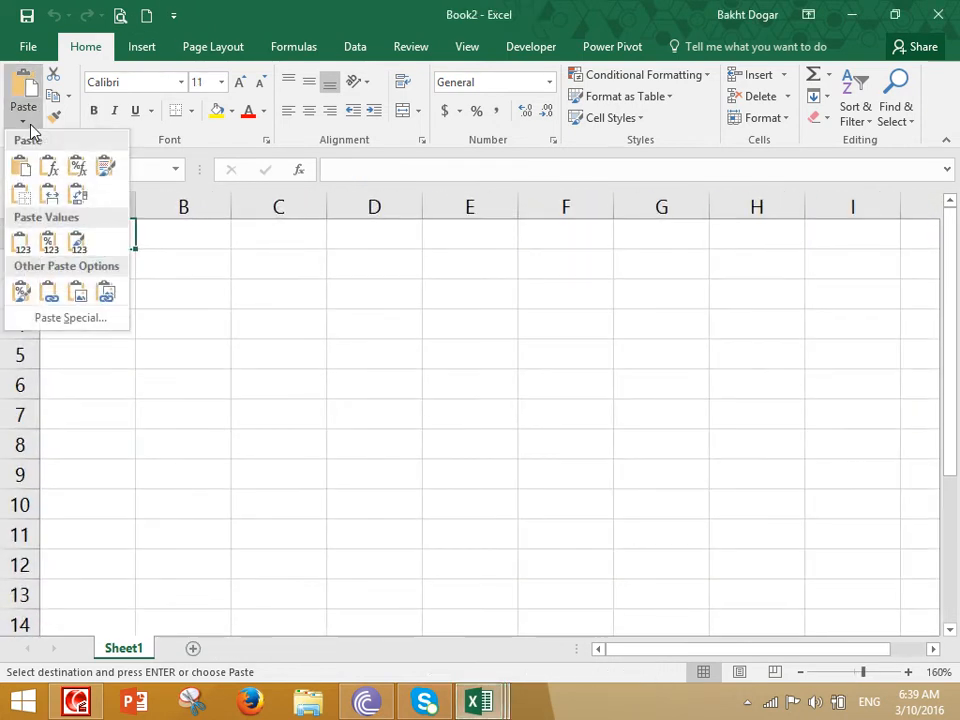
{"action": "left_click", "coordinate": [21, 242]}
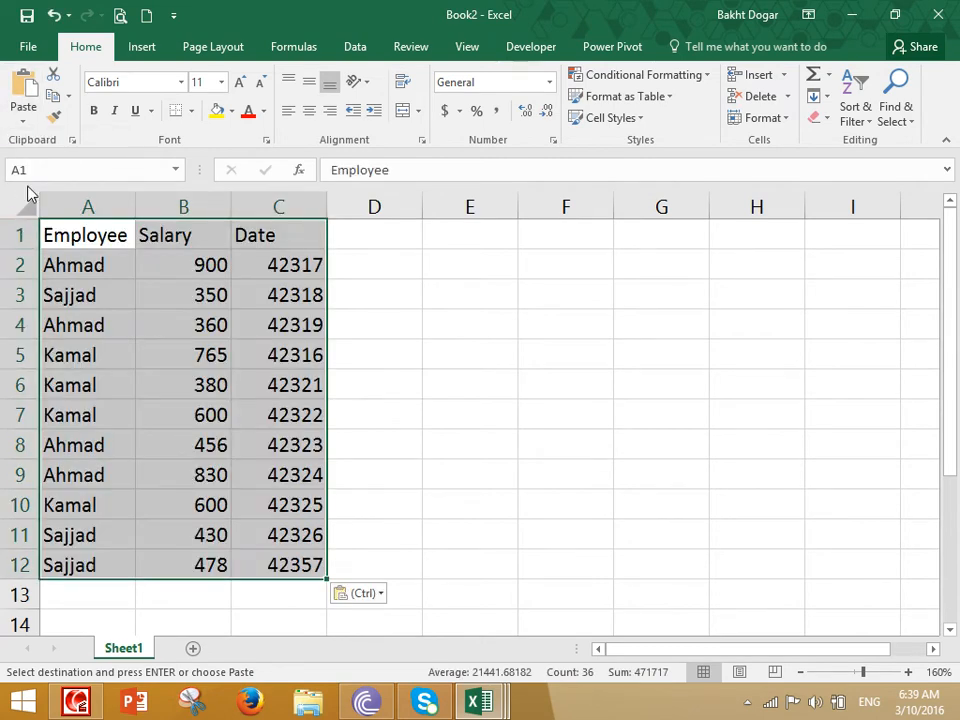
- Widen columns B and C of the pasted table
{"action": "left_click", "coordinate": [249, 384]}
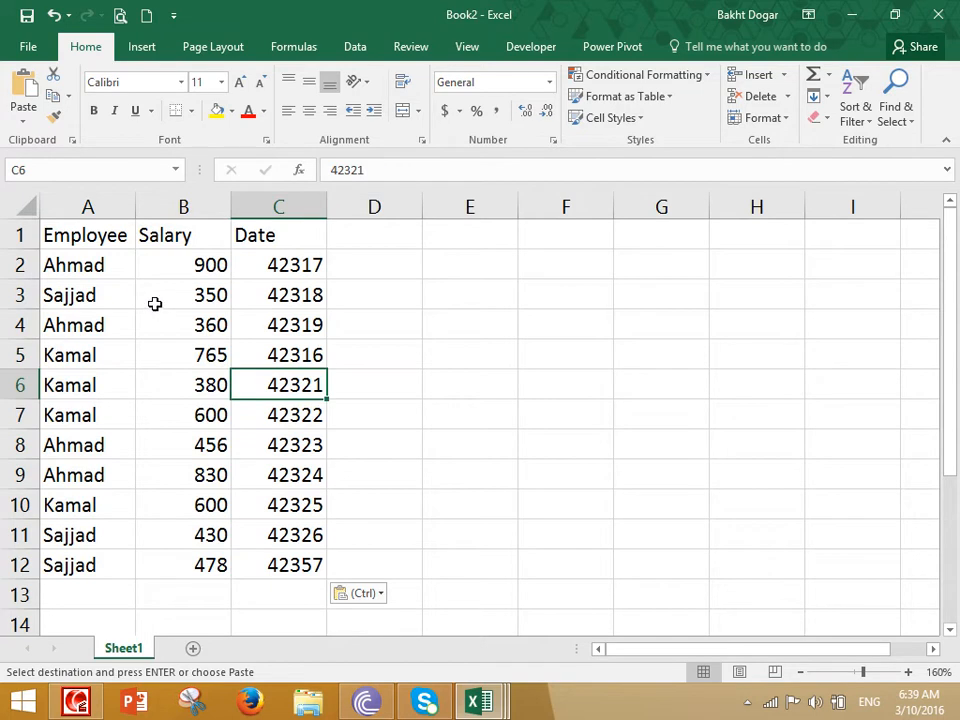
{"action": "left_click_drag", "start_coordinate": [328, 206], "coordinate": [398, 231]}
{"action": "left_click_drag", "start_coordinate": [236, 198], "coordinate": [301, 240]}
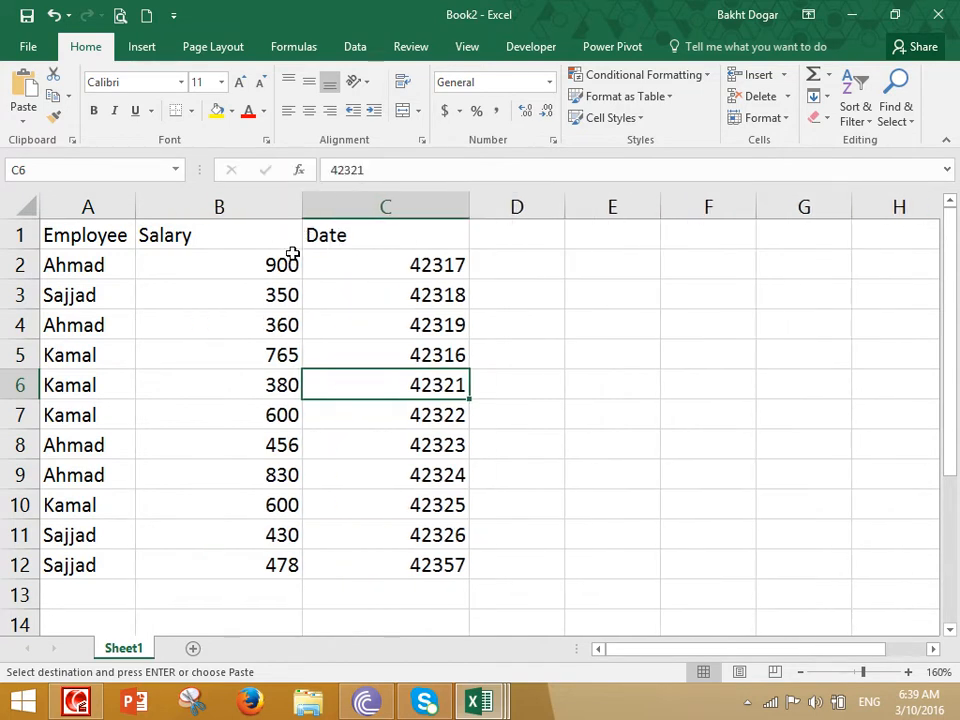
- Apply the Number format with two decimals to the Salary values B2:B12
{"action": "left_click_drag", "start_coordinate": [238, 266], "coordinate": [266, 563]}
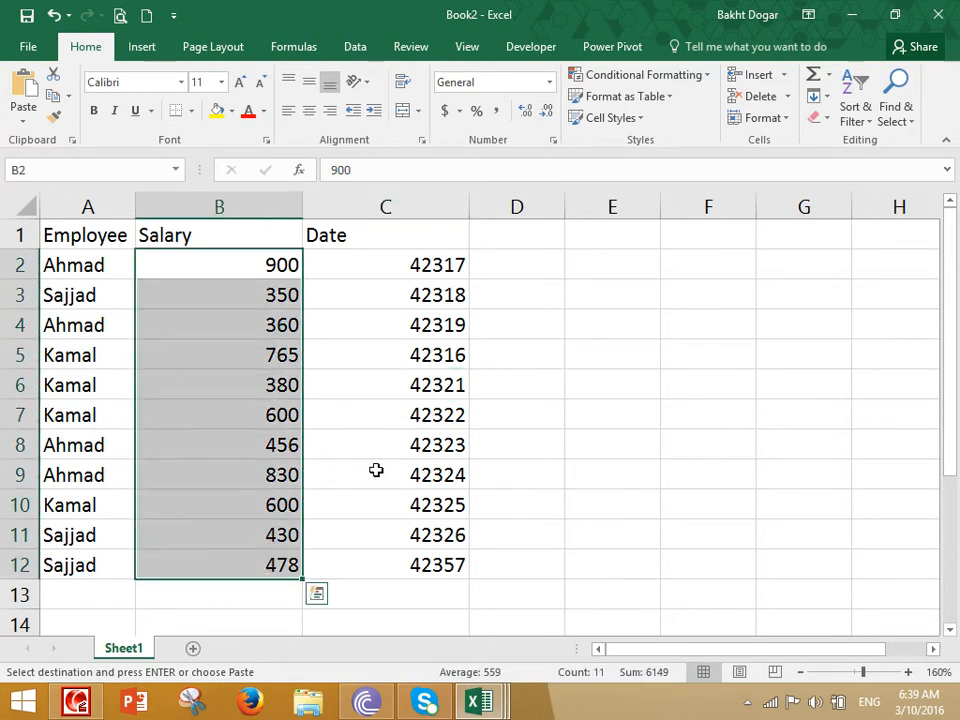
{"action": "left_click", "coordinate": [550, 83]}
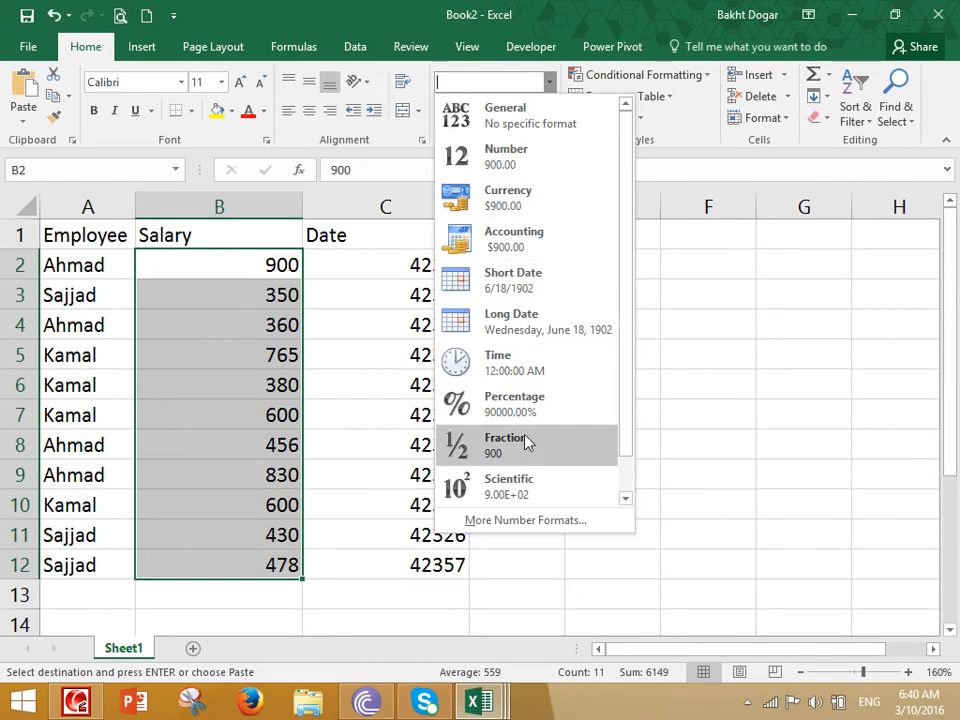
{"action": "scroll", "coordinate": [521, 455], "scroll_direction": "down", "scroll_amount": 1}
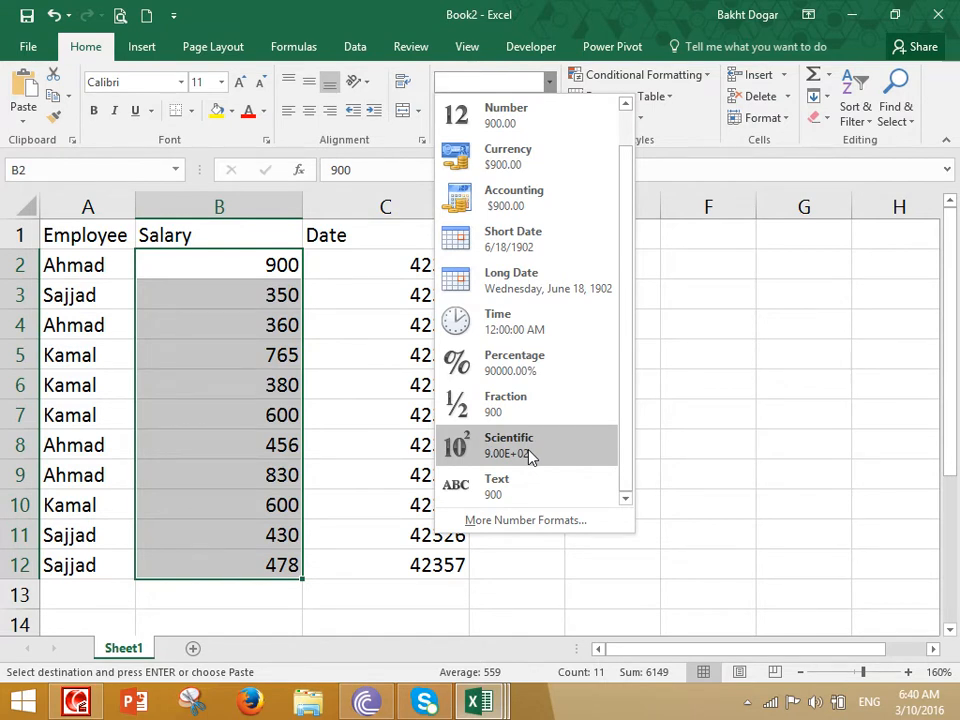
{"action": "scroll", "coordinate": [540, 452], "scroll_direction": "up", "scroll_amount": 1}
{"action": "scroll", "coordinate": [587, 236], "scroll_direction": "down", "scroll_amount": 1}
{"action": "scroll", "coordinate": [574, 216], "scroll_direction": "up", "scroll_amount": 1}
{"action": "left_click", "coordinate": [530, 152]}
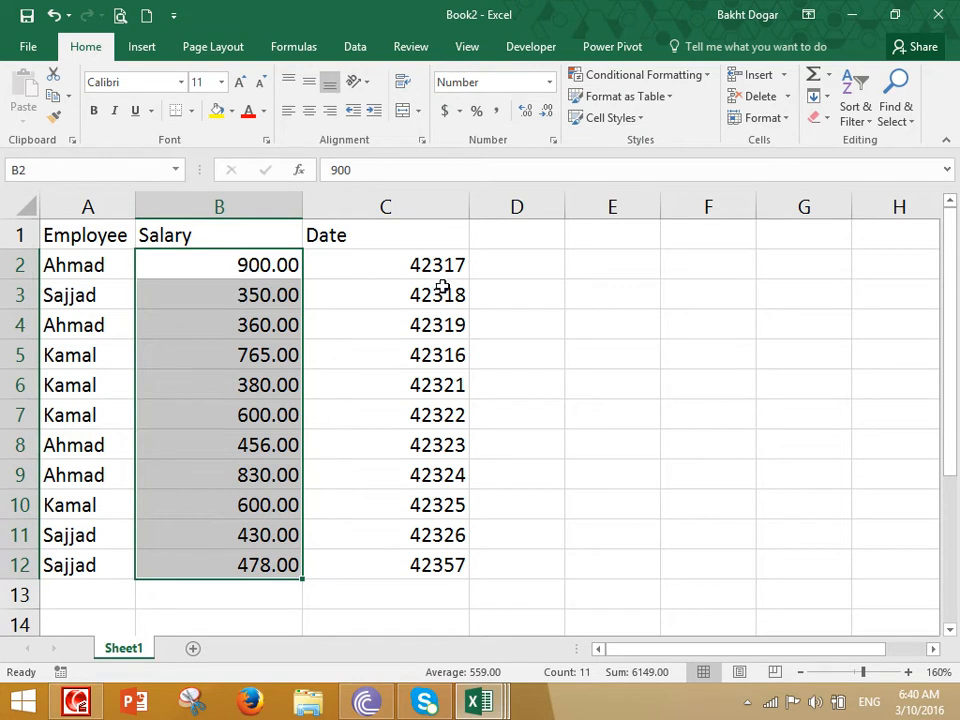
- Switch the salaries to Currency, widen column B, then change them to Accounting format
{"action": "left_click", "coordinate": [549, 82]}
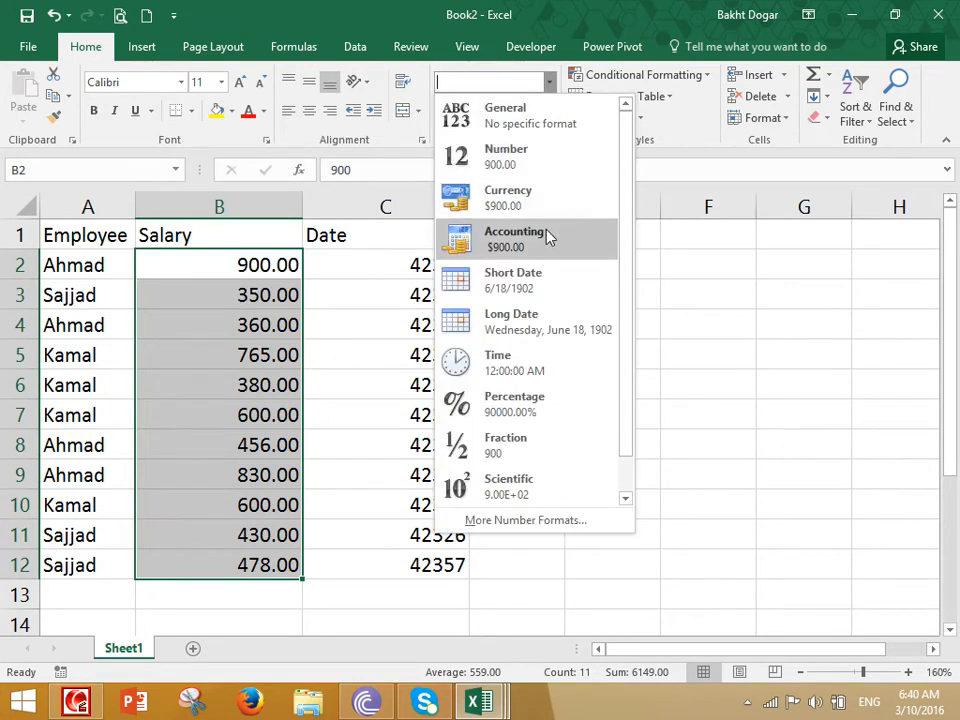
{"action": "left_click", "coordinate": [512, 201]}
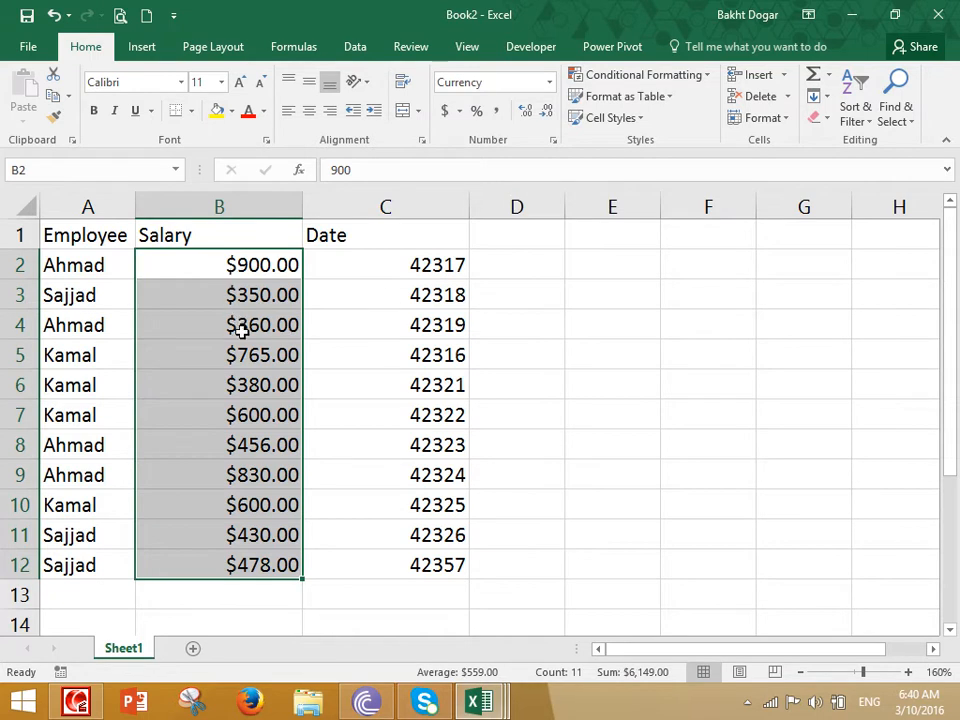
{"action": "left_click_drag", "start_coordinate": [304, 216], "coordinate": [345, 235]}
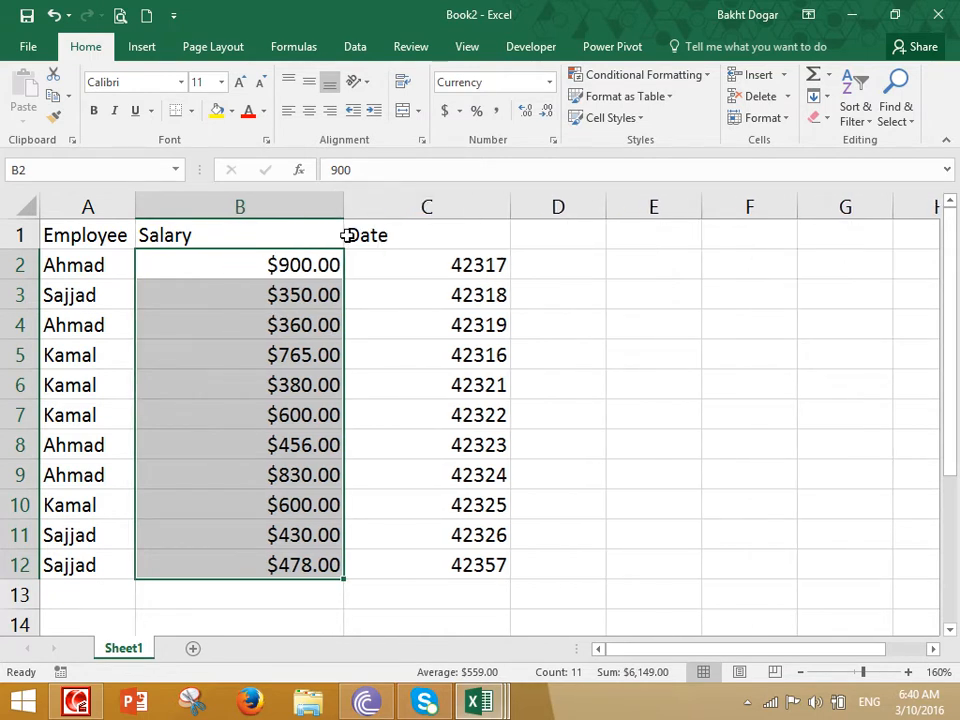
{"action": "left_click", "coordinate": [549, 84]}
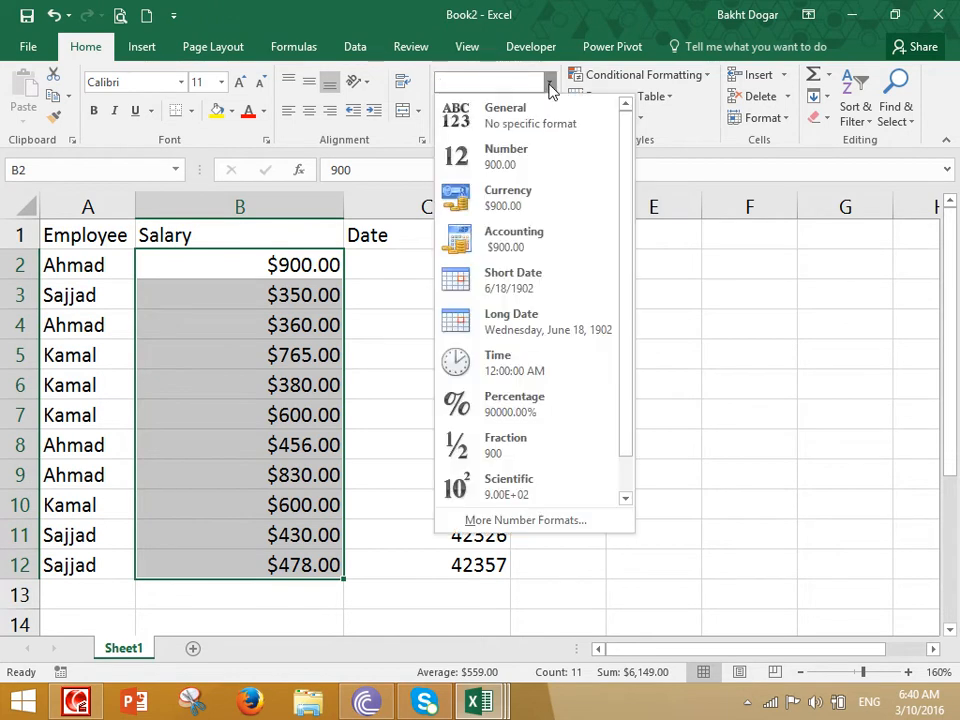
{"action": "left_click", "coordinate": [527, 246]}
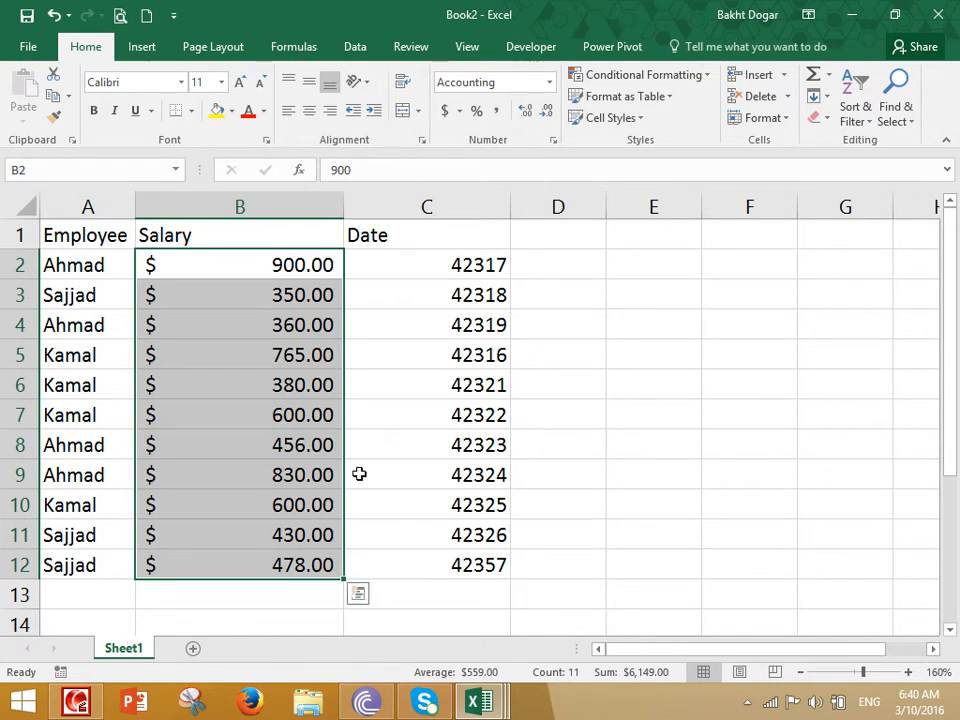
{"action": "left_click", "coordinate": [279, 394]}
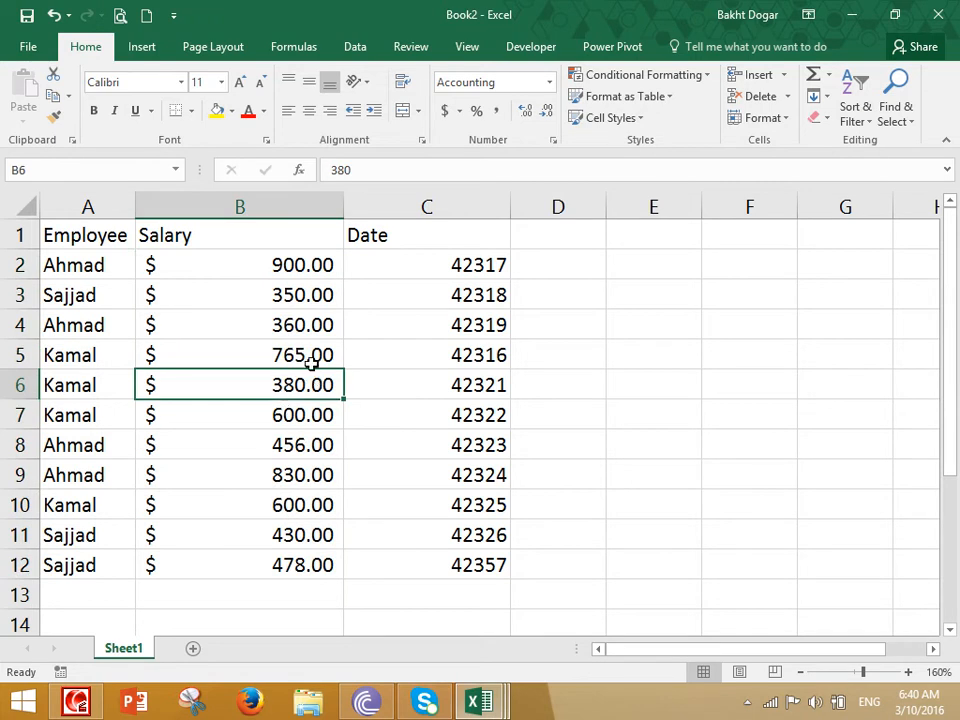
- Change the salary in B6 to -4684, then reselect the column B salary values
{"action": "key", "text": "F8"}
{"action": "key", "text": "Left"}
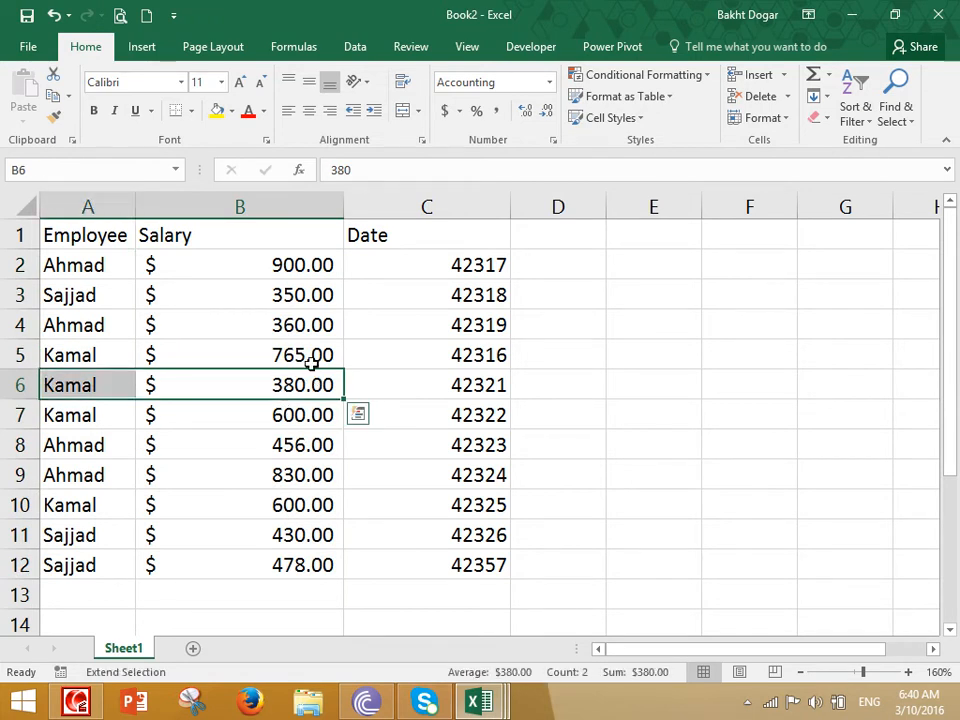
{"action": "left_click", "coordinate": [288, 386]}
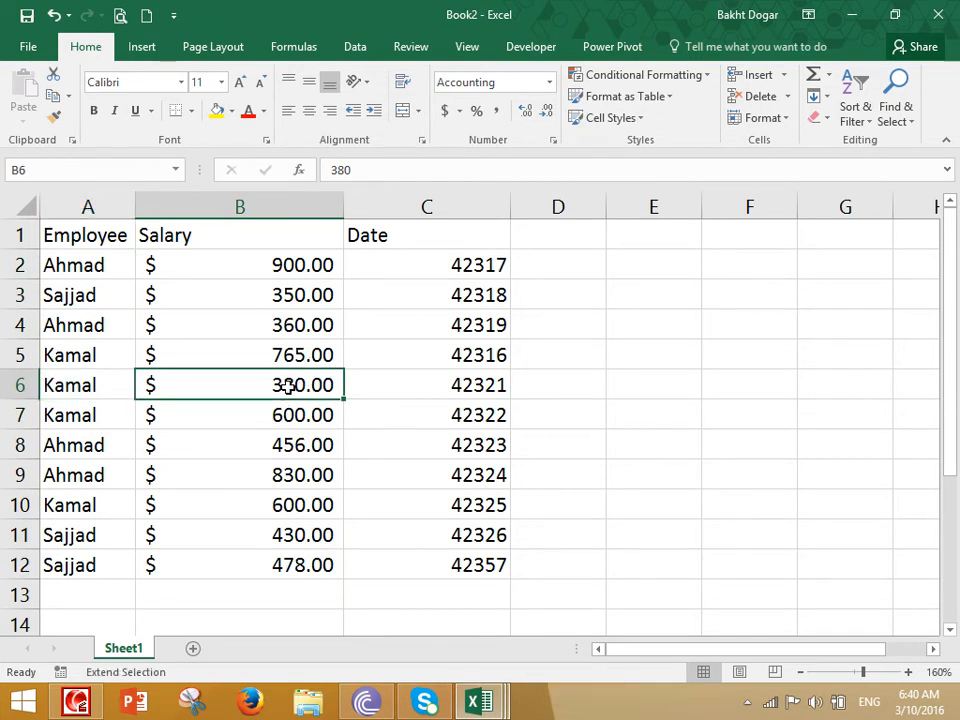
{"action": "type", "text": "-4684"}
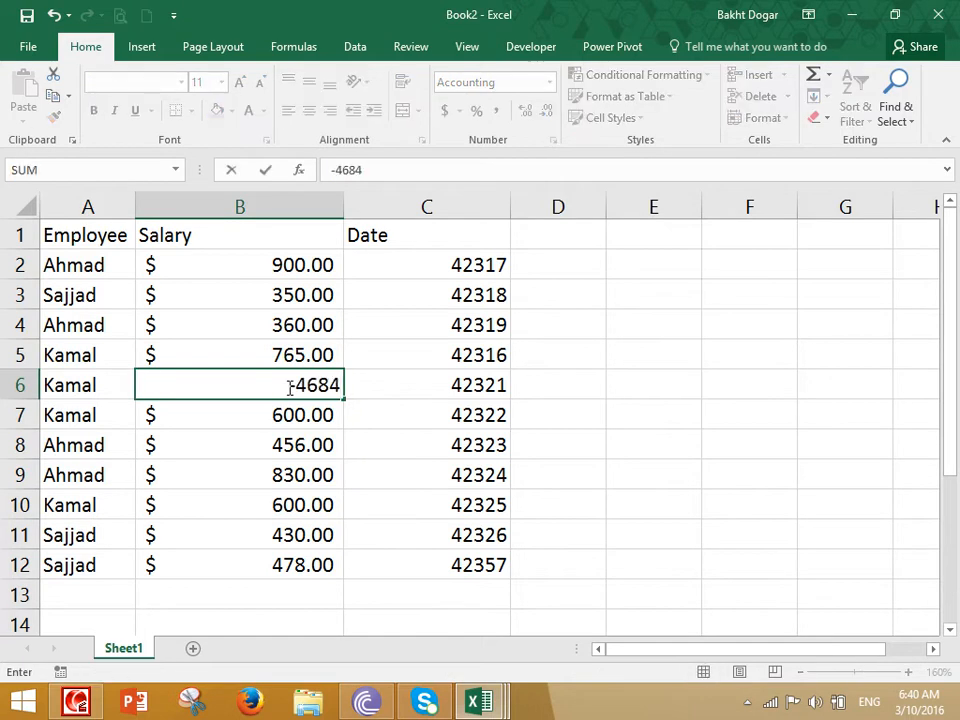
{"action": "key", "text": "Return"}
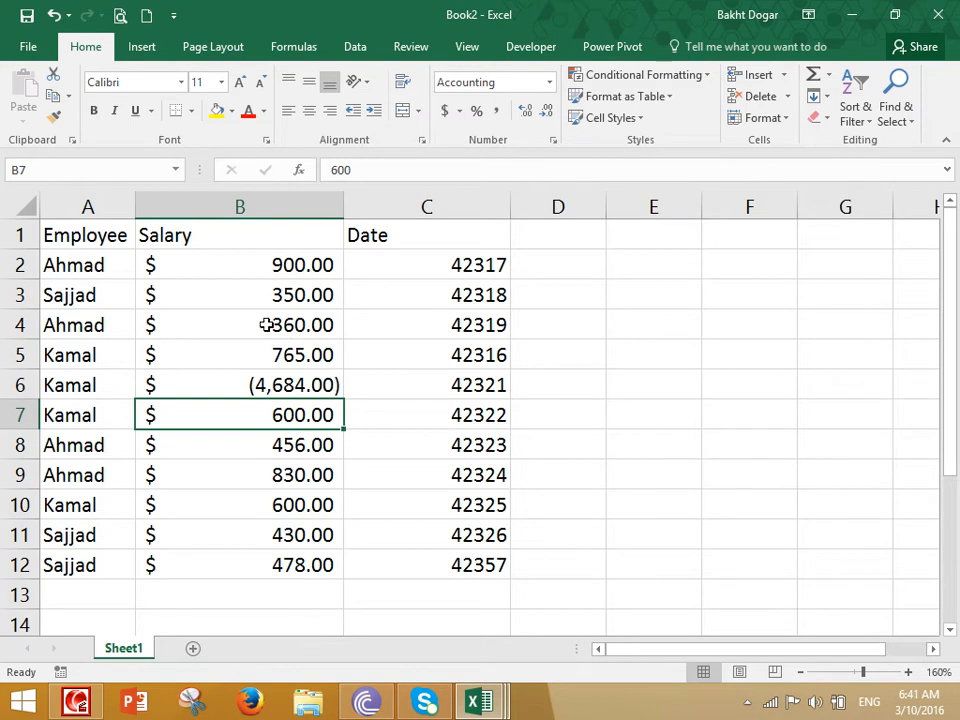
{"action": "left_click_drag", "start_coordinate": [274, 257], "coordinate": [272, 563]}
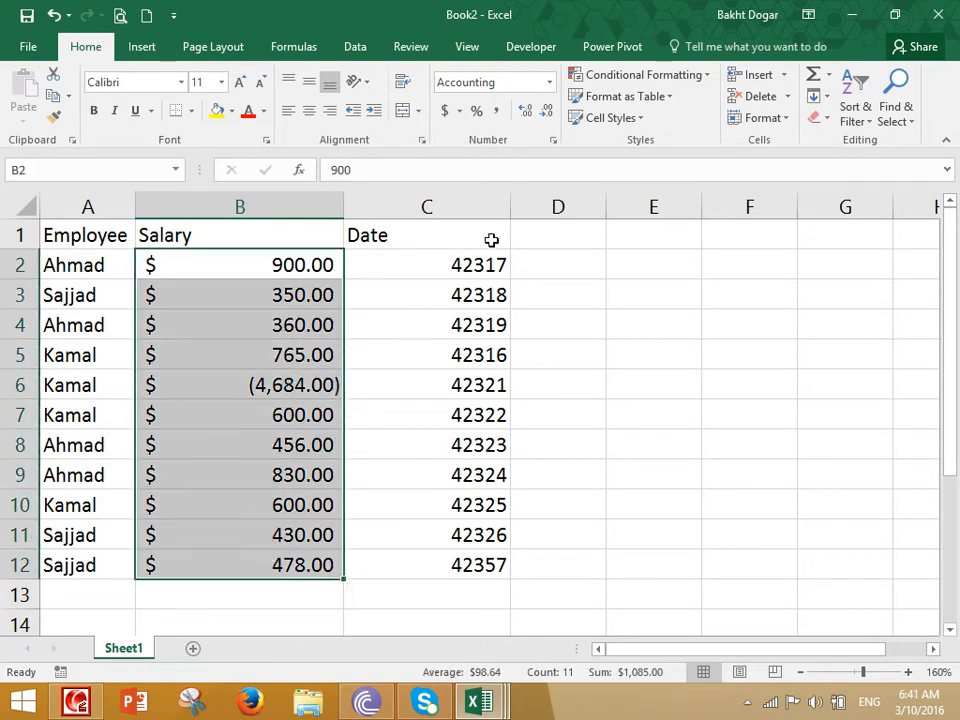
- Reset the Salary values to General format and widen column C
{"action": "left_click", "coordinate": [549, 82]}
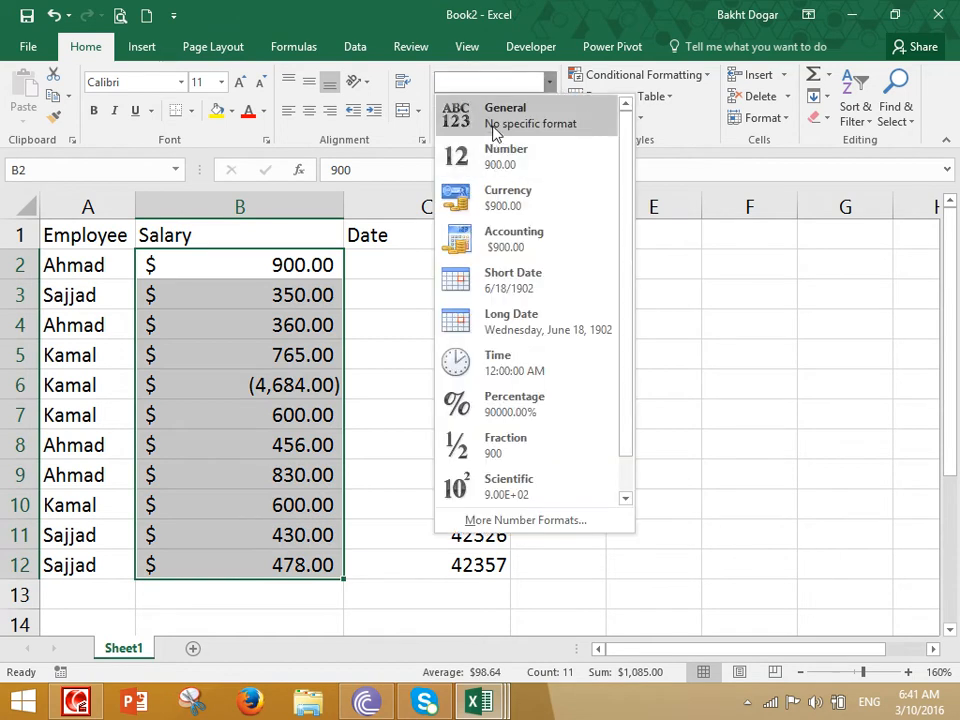
{"action": "left_click", "coordinate": [505, 115]}
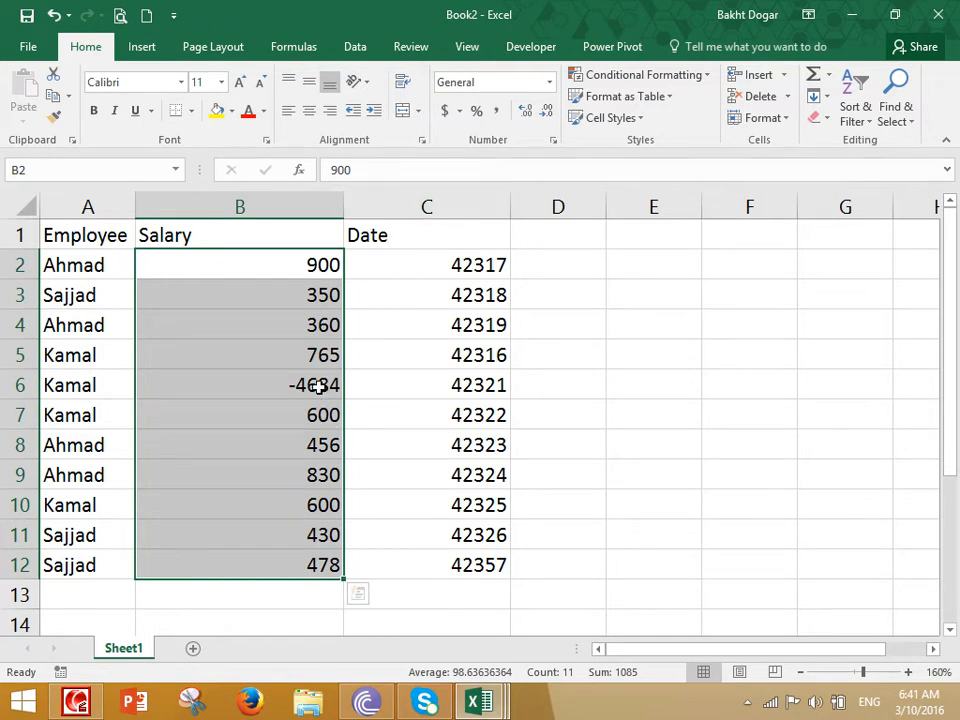
{"action": "left_click", "coordinate": [549, 85]}
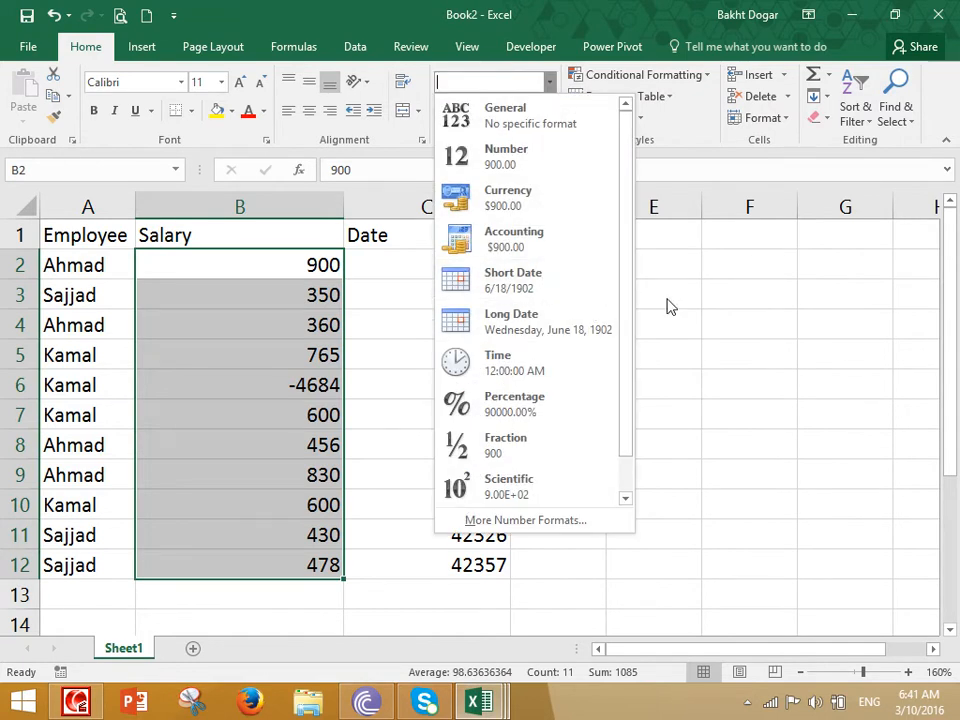
{"action": "key", "text": "Escape"}
{"action": "left_click_drag", "start_coordinate": [510, 201], "coordinate": [592, 255]}
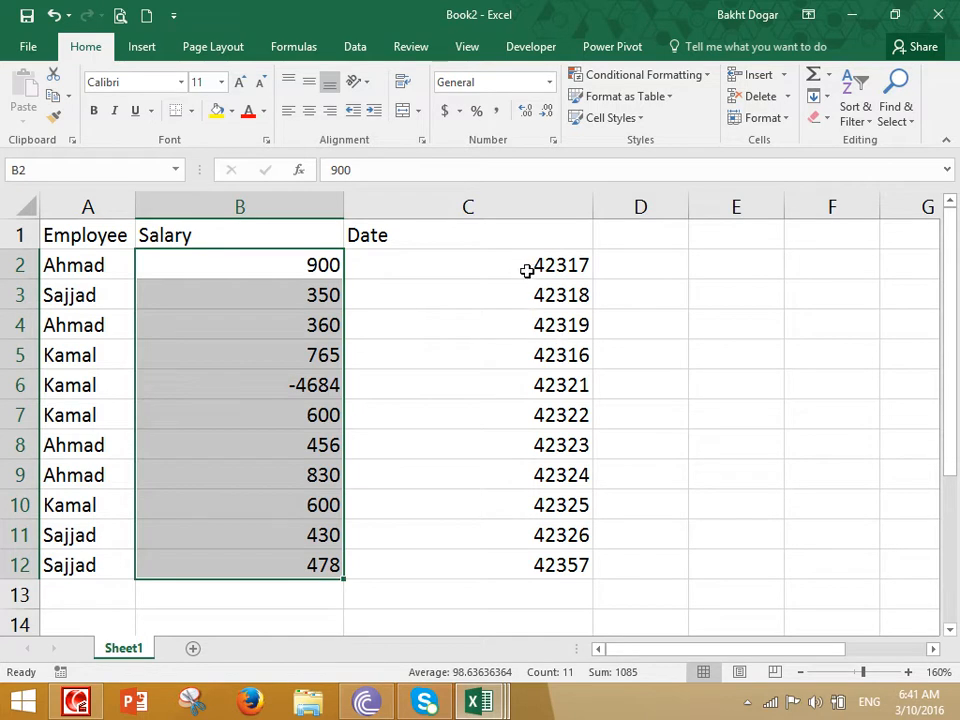
- Format the Date values in C2:C12 as short dates
{"action": "left_click_drag", "start_coordinate": [521, 270], "coordinate": [550, 563]}
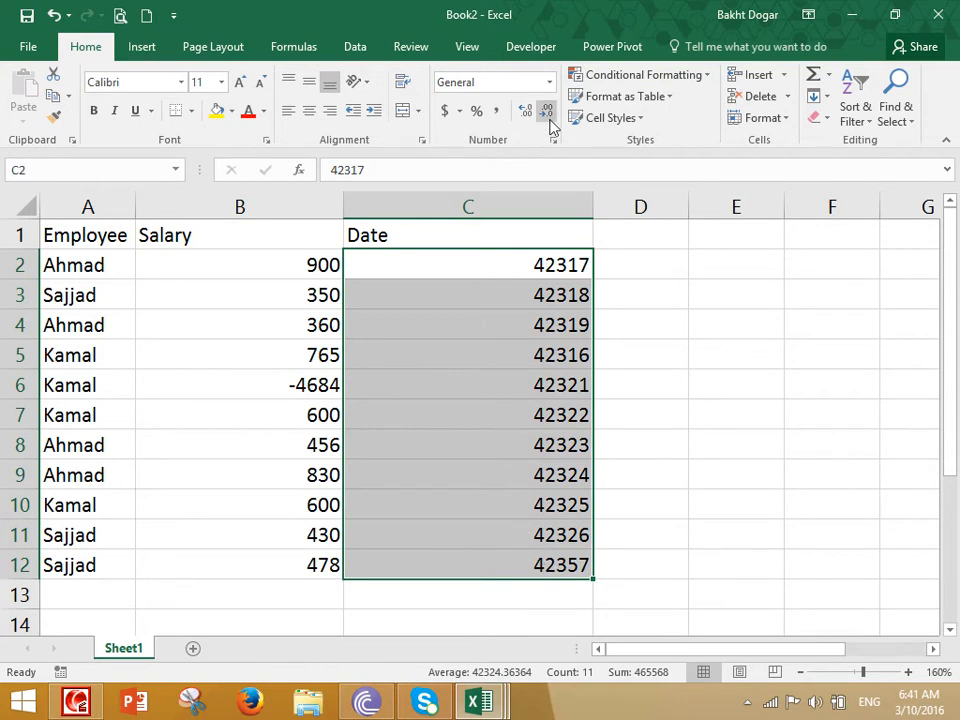
{"action": "left_click", "coordinate": [549, 83]}
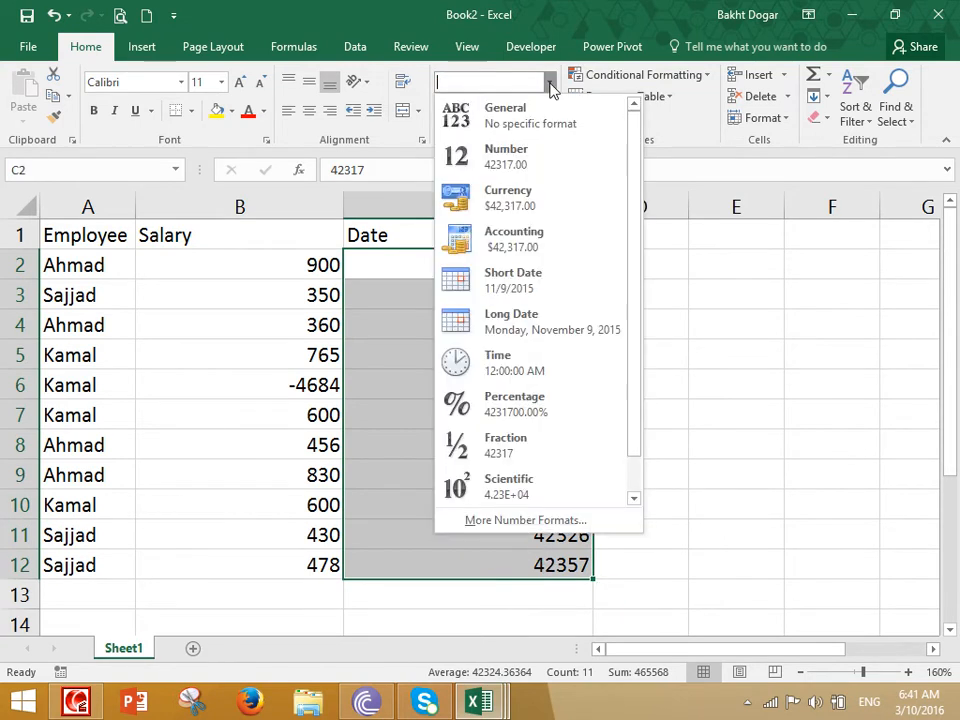
{"action": "left_click", "coordinate": [551, 284]}
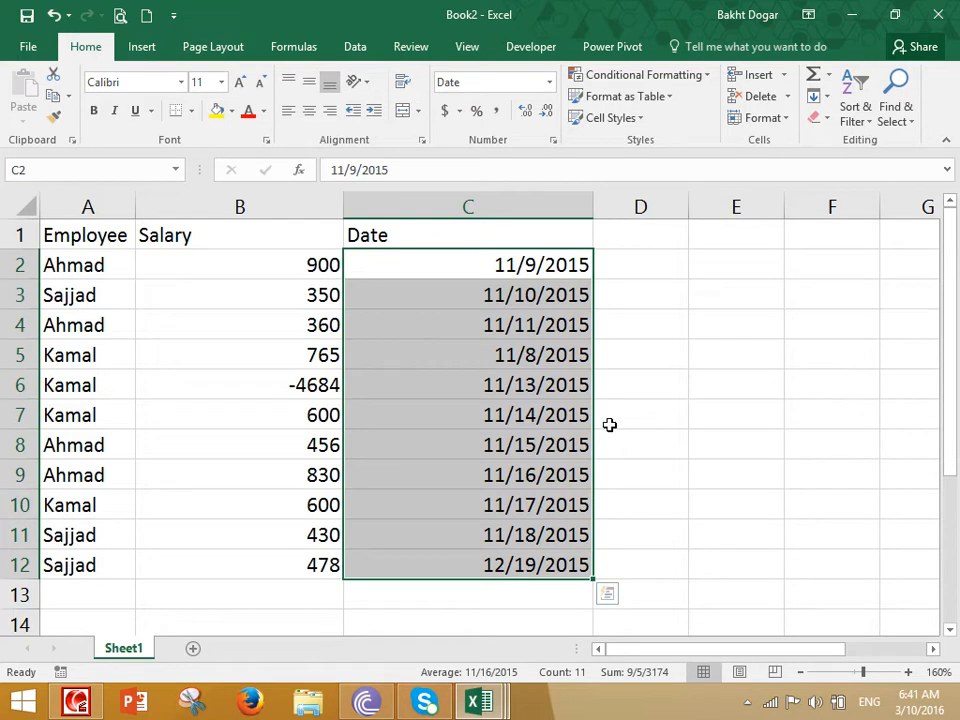
{"action": "left_click", "coordinate": [549, 83]}
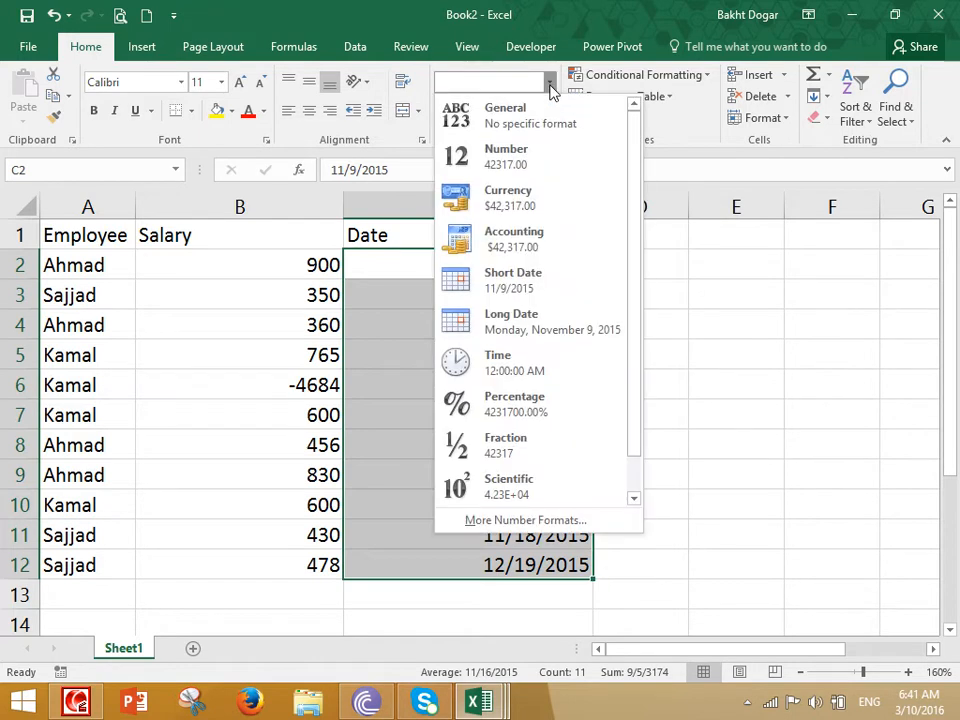
{"action": "left_click", "coordinate": [698, 347]}
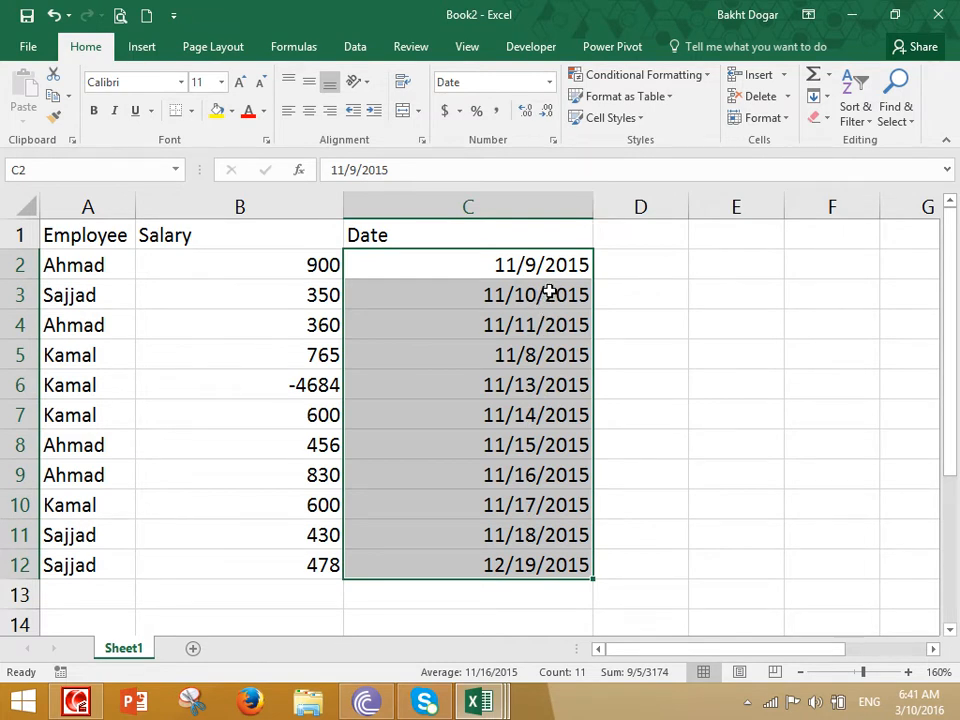
- Switch the dates to Long Date format and autofit column C to fit them
{"action": "left_click", "coordinate": [549, 81]}
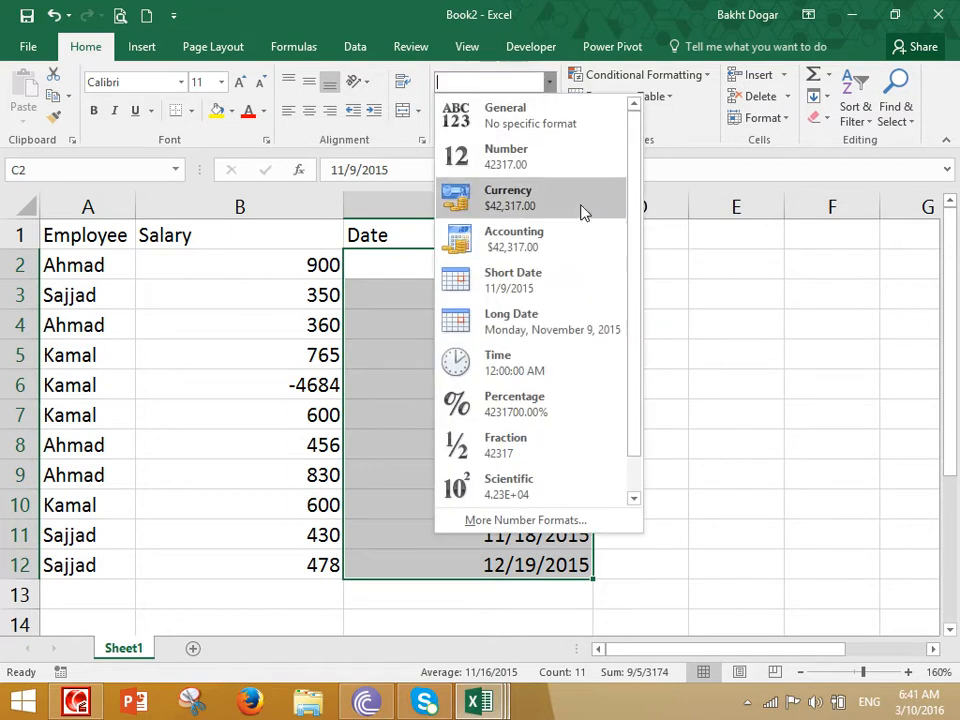
{"action": "left_click", "coordinate": [542, 328]}
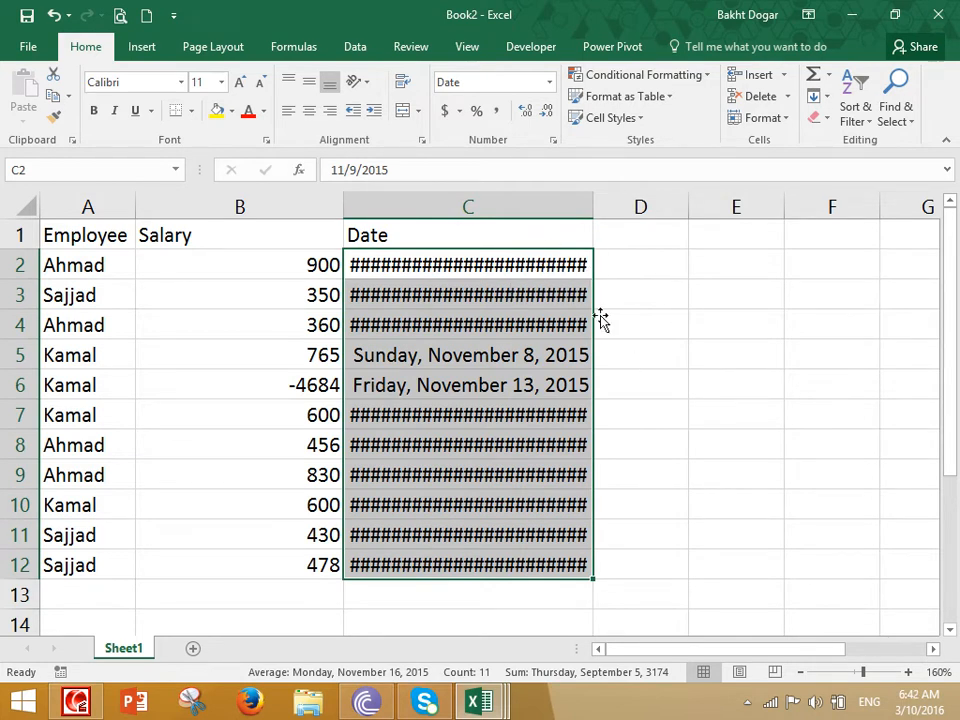
{"action": "double_click", "coordinate": [591, 203]}
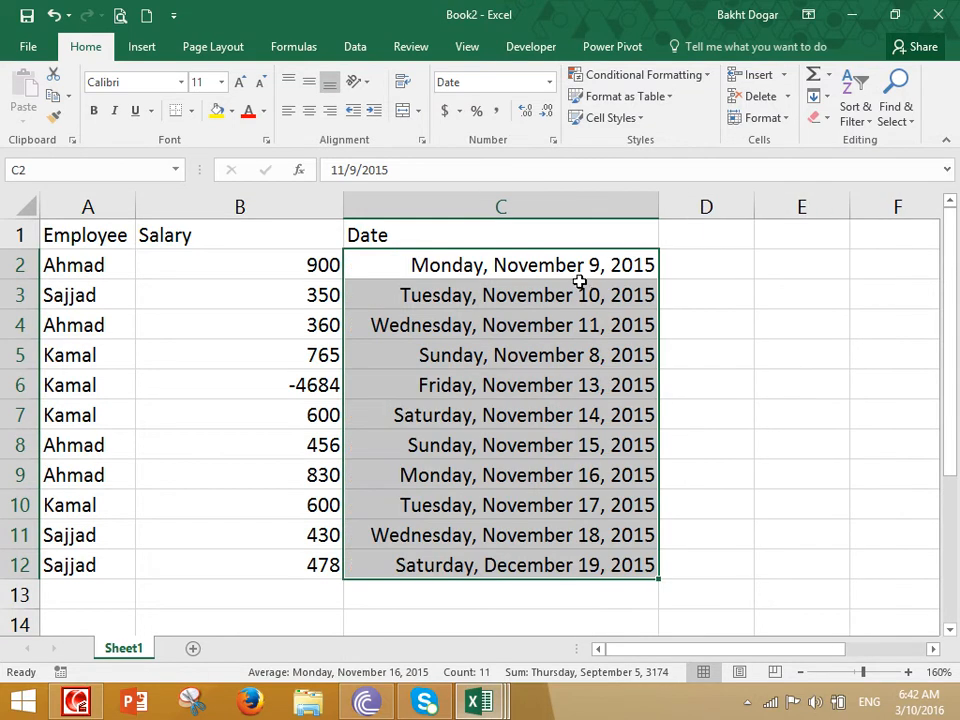
{"action": "left_click_drag", "start_coordinate": [658, 207], "coordinate": [578, 207]}
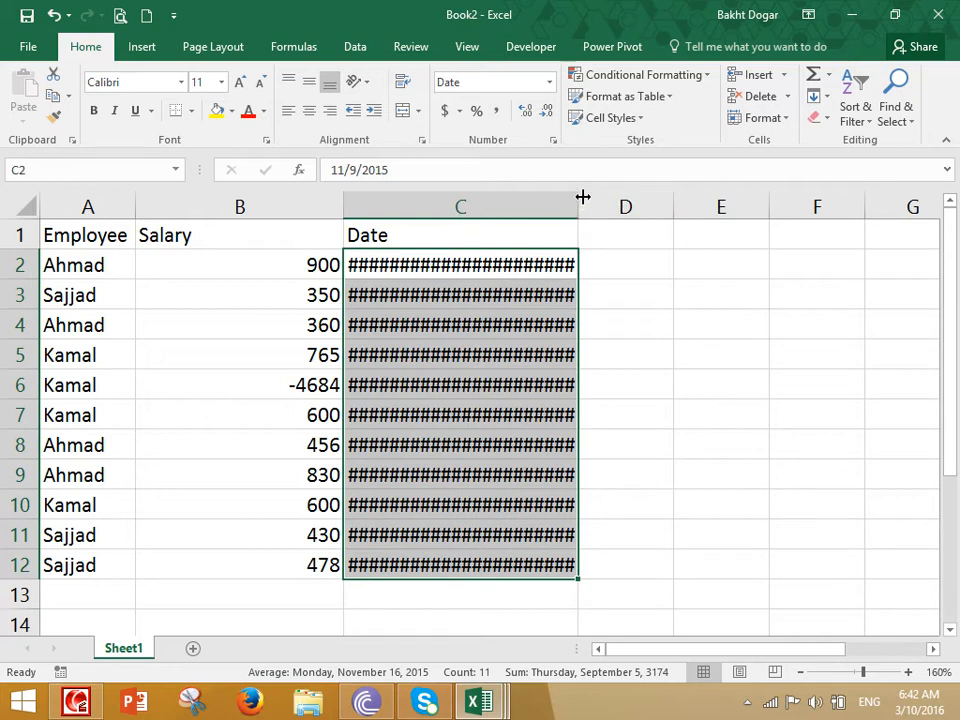
{"action": "double_click", "coordinate": [578, 200]}
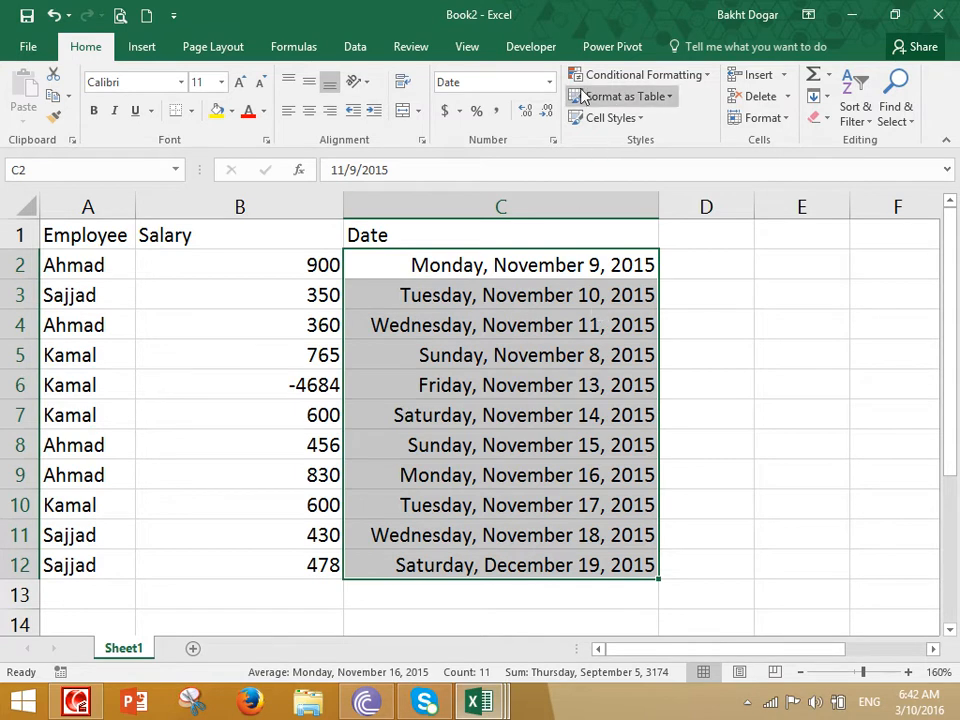
- Return the Date values to Short Date format, such as 11/9/2015
{"action": "left_click", "coordinate": [549, 82]}
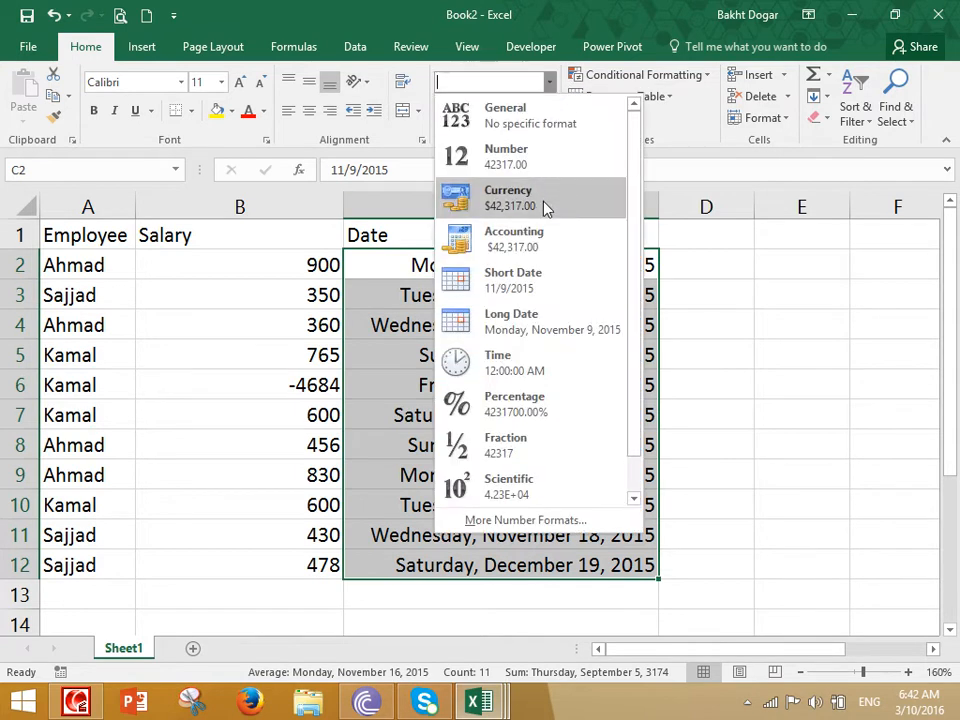
{"action": "left_click", "coordinate": [553, 283]}
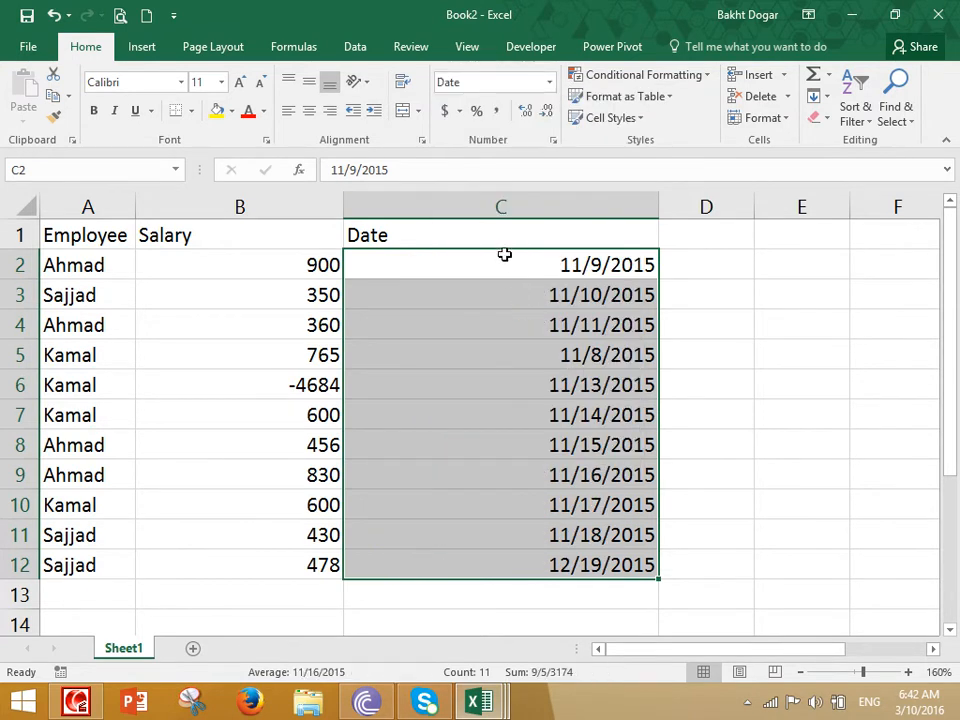
{"action": "left_click", "coordinate": [549, 82]}
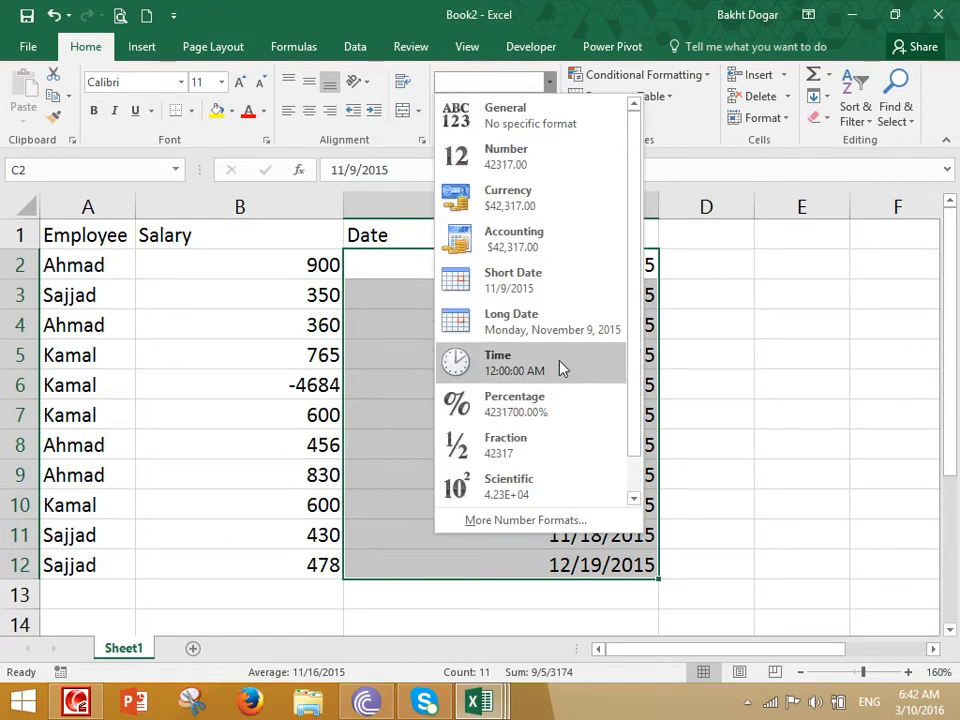
{"action": "left_click", "coordinate": [733, 373]}
- Begin typing the Date Shortcut note in cell C16
{"action": "scroll", "coordinate": [728, 371], "scroll_direction": "down", "scroll_amount": 3}
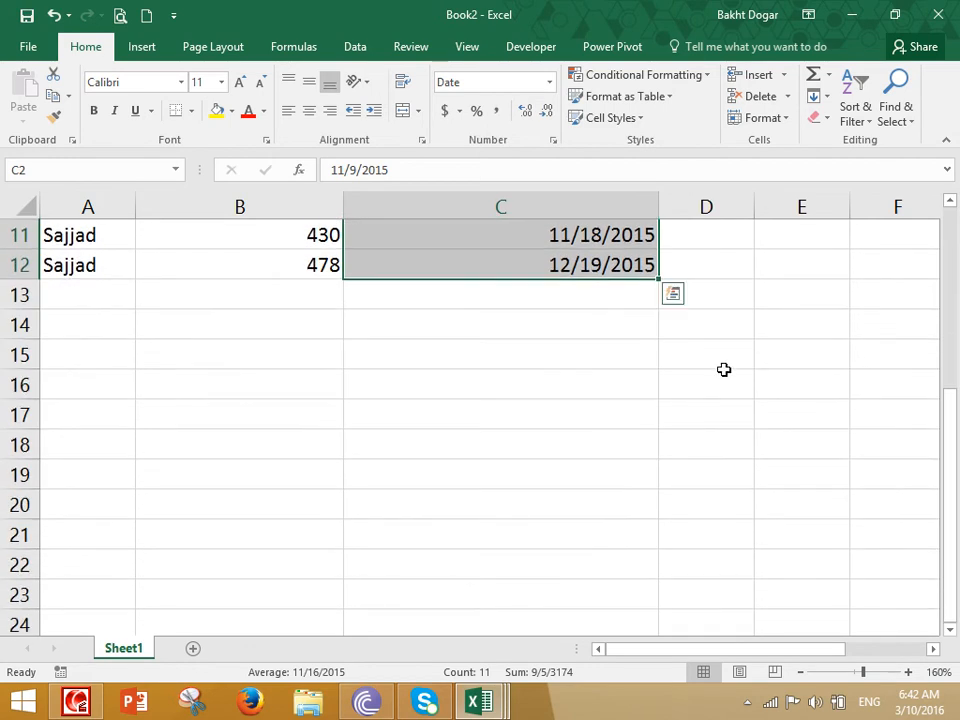
{"action": "left_click", "coordinate": [474, 383]}
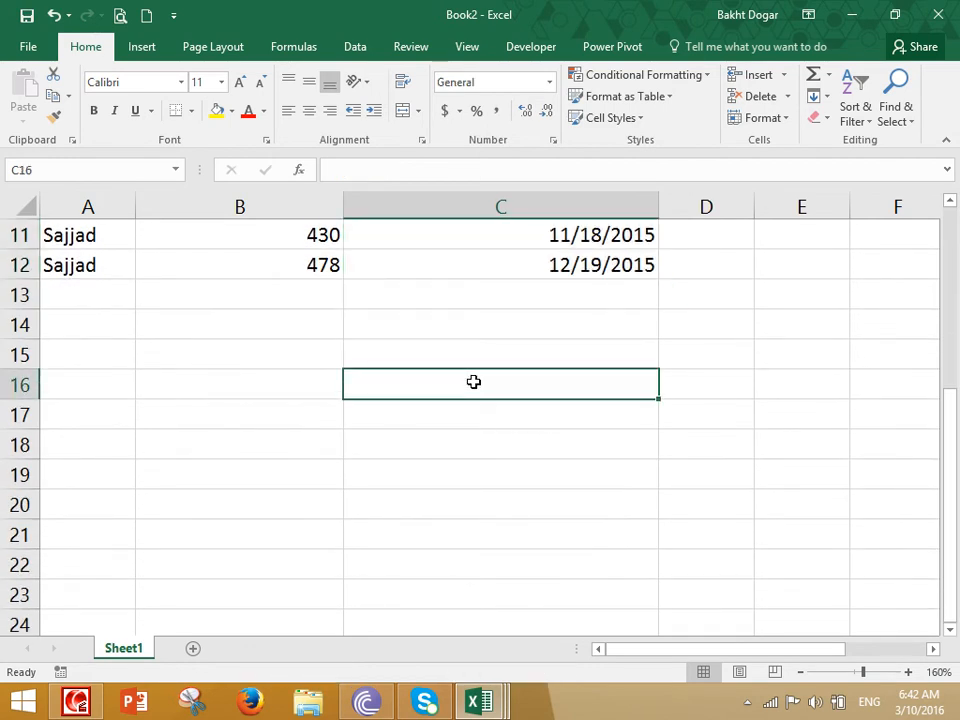
{"action": "type", "text": "Date"}
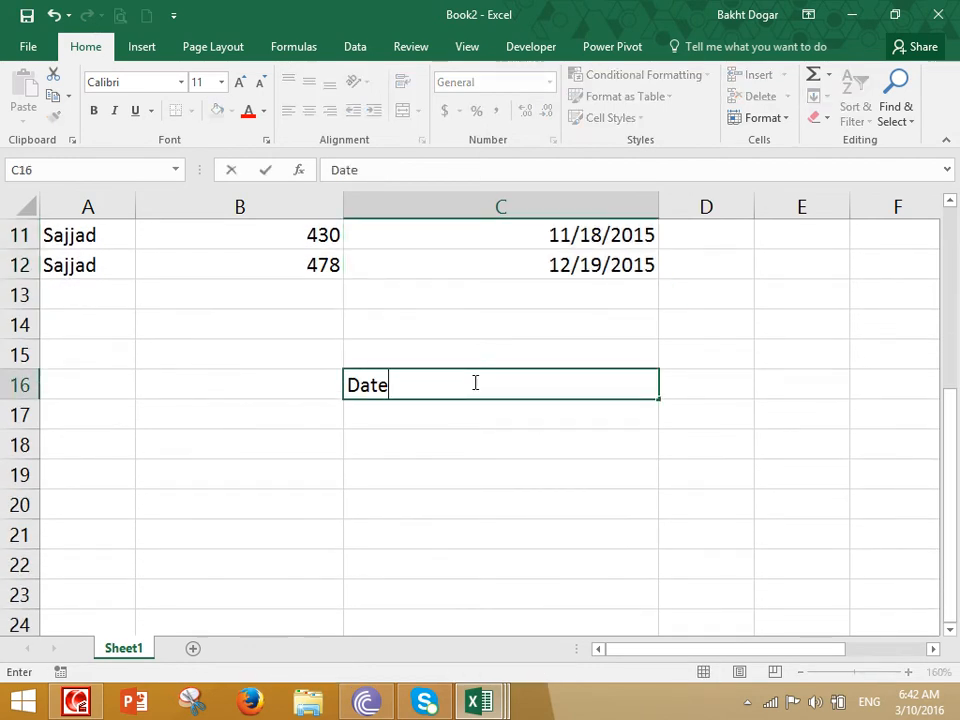
{"action": "type", "text": " Shrotc"}
- Complete the notes 'Date Shortcut' in C16 and 'Ctrl+;' in C17
{"action": "key", "text": "BackSpace"}
{"action": "key", "text": "BackSpace"}
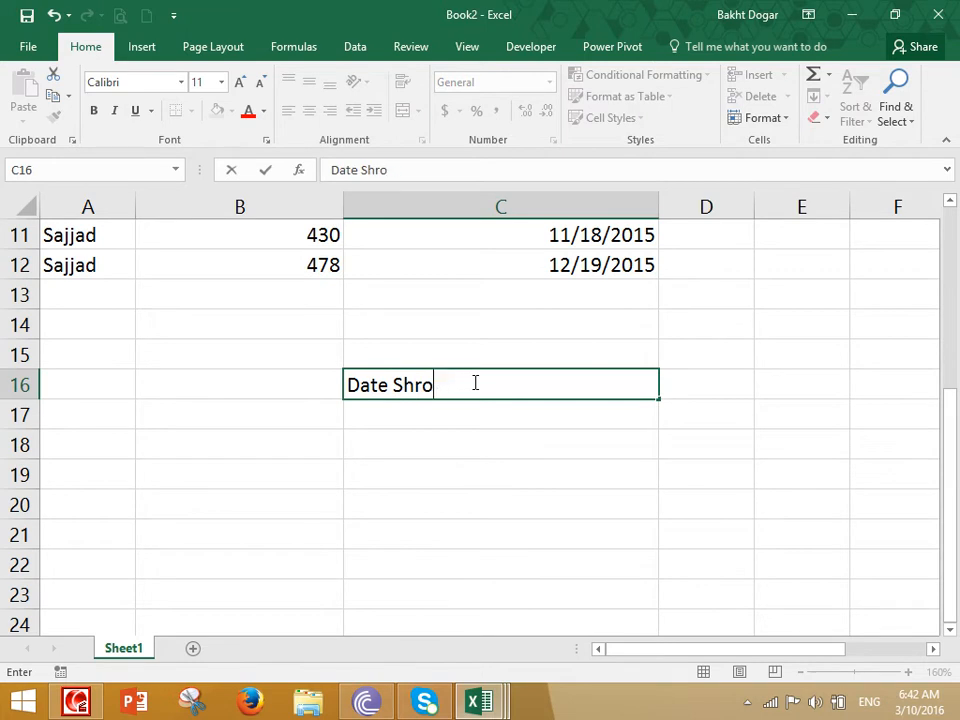
{"action": "type", "text": "ortcut"}
{"action": "key", "text": "Return"}
{"action": "type", "text": "Ctrl+;"}
{"action": "key", "text": "Return"}
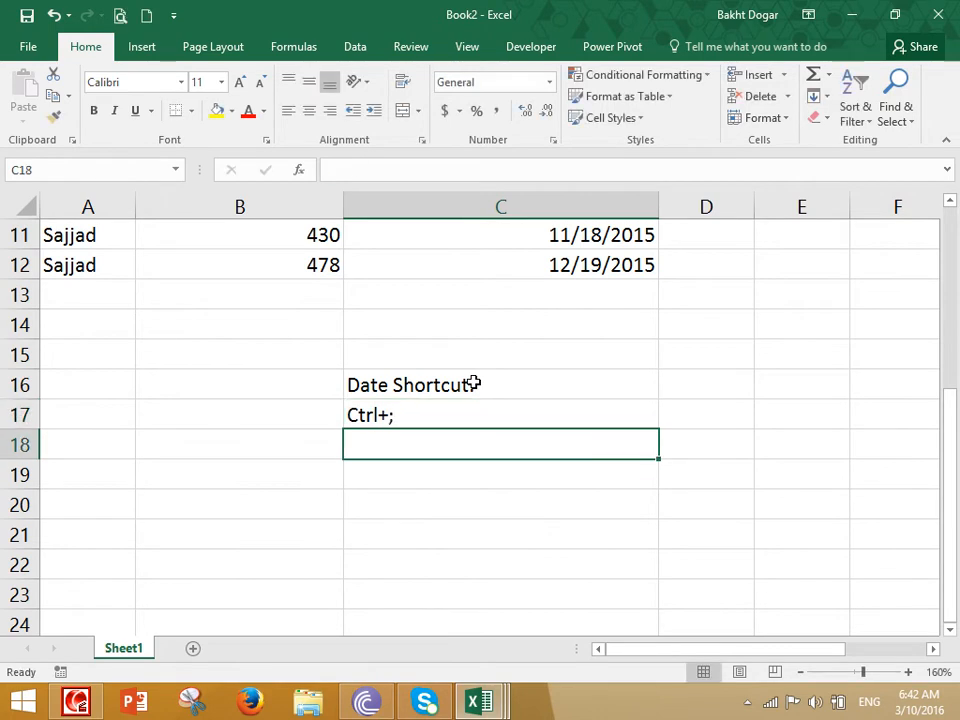
- Add the notes 'Time shortcut:' and 'Ctrl+Shift+;' in C19:C20, then insert the current time in C21
{"action": "key", "text": "Return"}
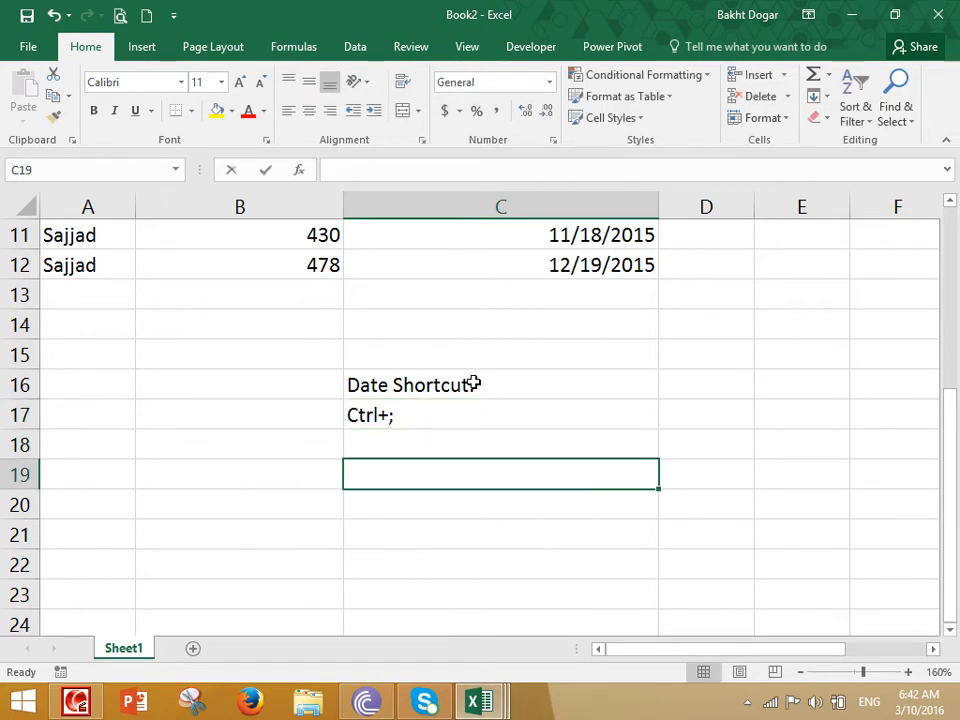
{"action": "type", "text": "Time shortcut:"}
{"action": "key", "text": "Return"}
{"action": "type", "text": "Crl"}
{"action": "key", "text": "BackSpace"}
{"action": "key", "text": "BackSpace"}
{"action": "type", "text": "trl+ShifT+"}
{"action": "key", "text": "BackSpace"}
{"action": "key", "text": "BackSpace"}
{"action": "type", "text": "t"}
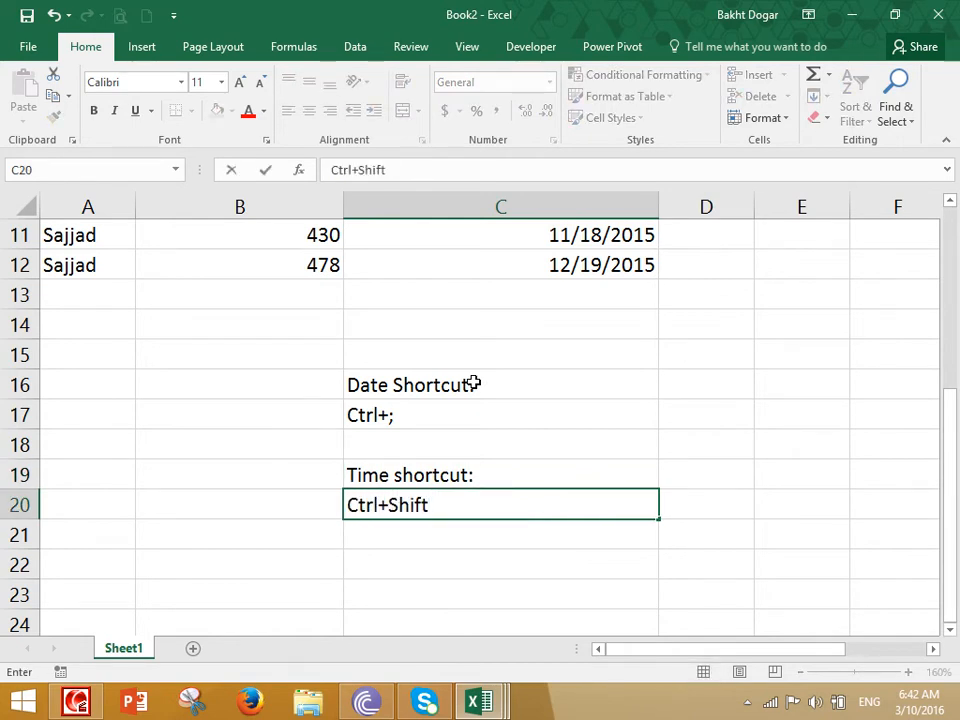
{"action": "type", "text": "+;l"}
{"action": "key", "text": "Return"}
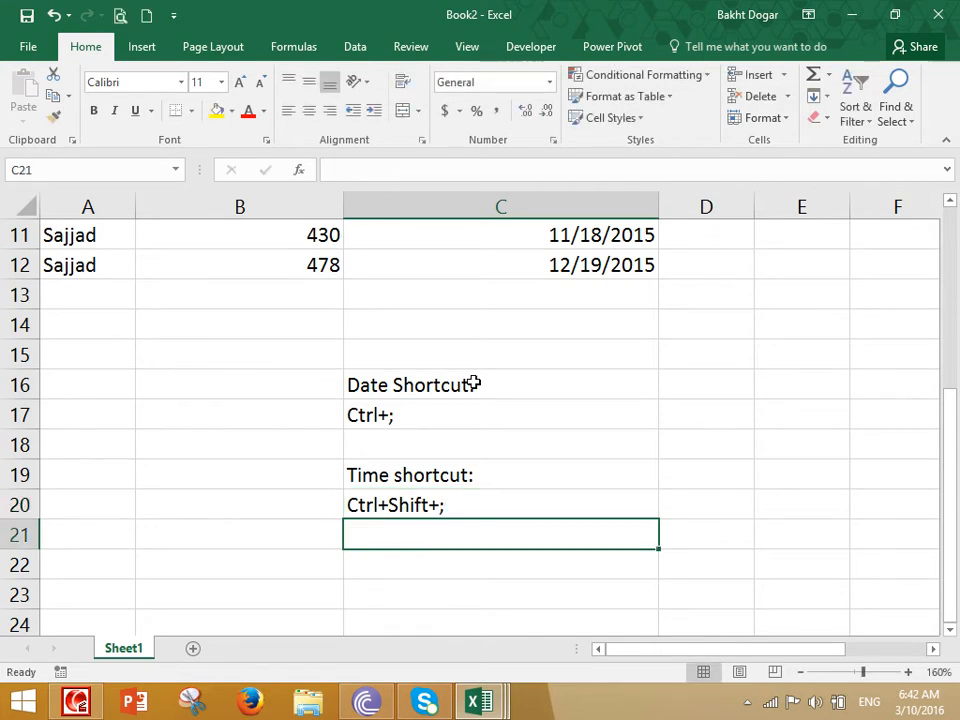
{"action": "key", "text": "ctrl+shift+semicolon"}
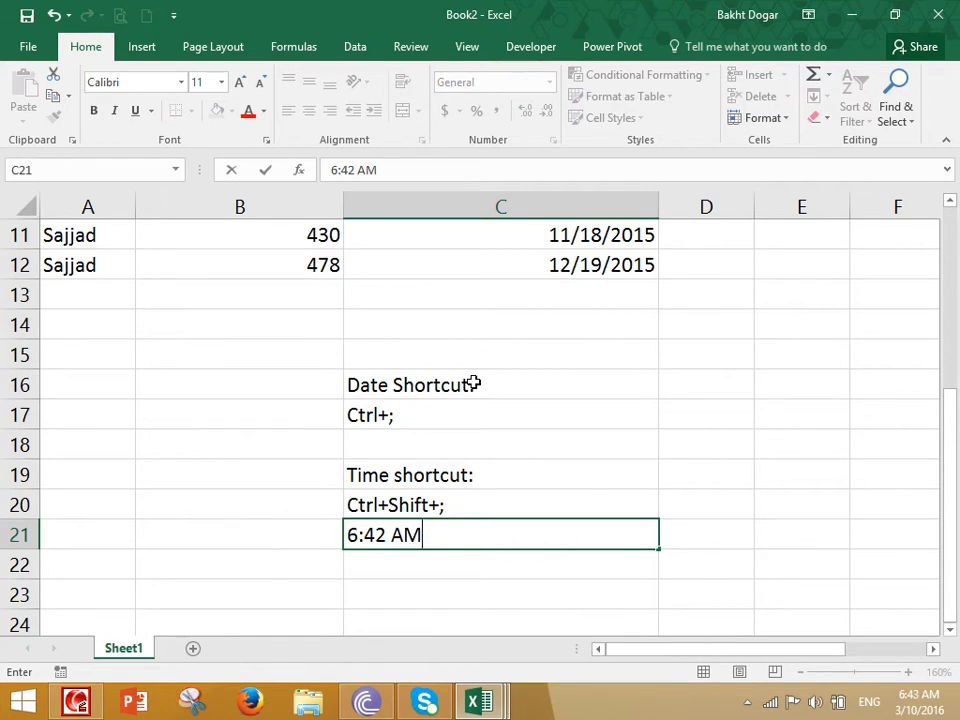
- Commit the 6:42 AM time in C21 and return to that cell
{"action": "key", "text": "Return"}
{"action": "key", "text": "Down"}
{"action": "key", "text": "Up"}
{"action": "key", "text": "Up"}
{"action": "key", "text": "Up"}
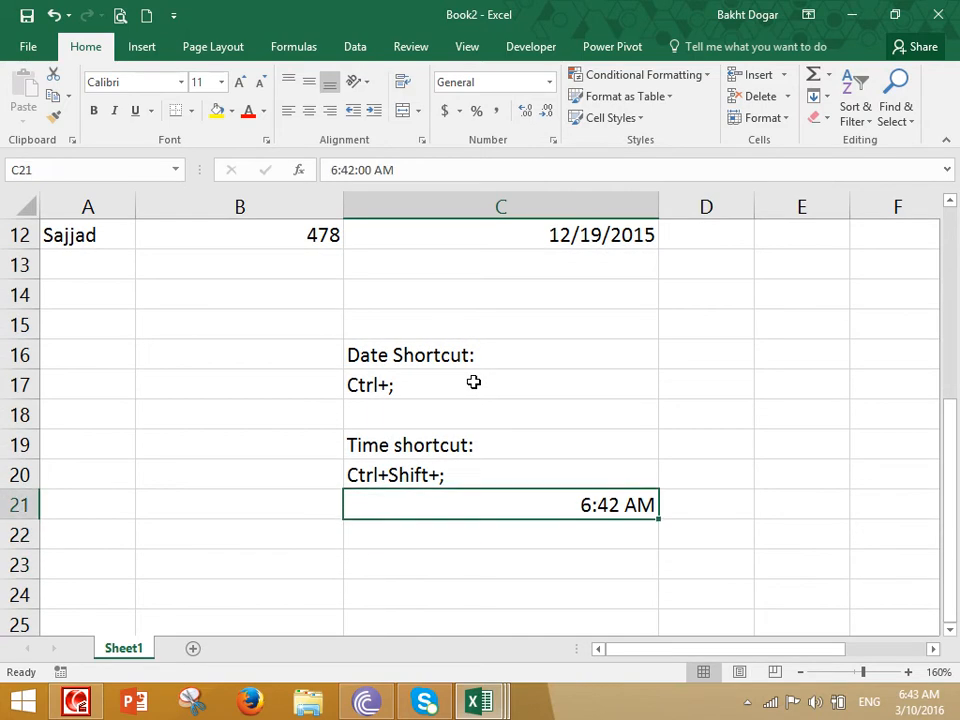
{"action": "key", "text": "Down"}
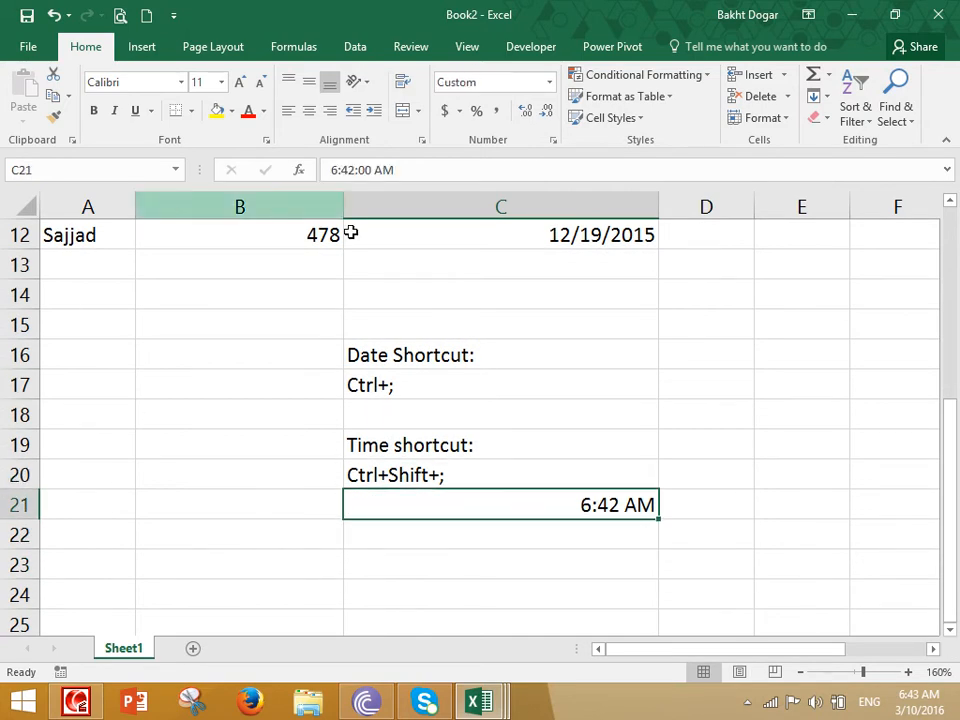
- Try the seconds-showing Time format on C21, undo it, and leave the format list unchanged
{"action": "left_click", "coordinate": [549, 86]}
{"action": "scroll", "coordinate": [530, 292], "scroll_direction": "down", "scroll_amount": 1}
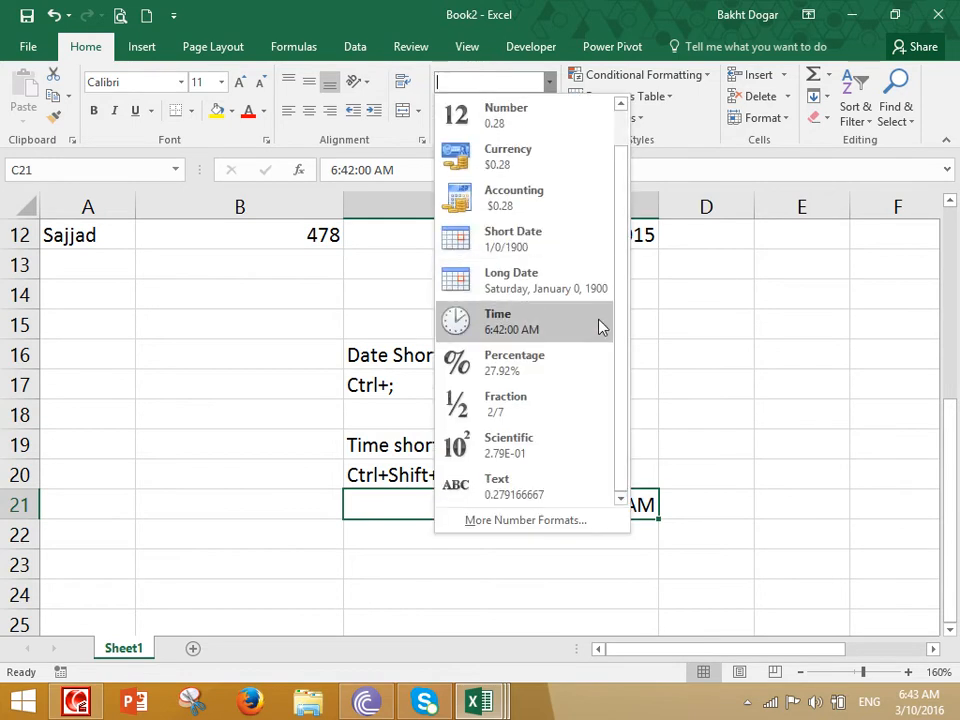
{"action": "left_click", "coordinate": [517, 318]}
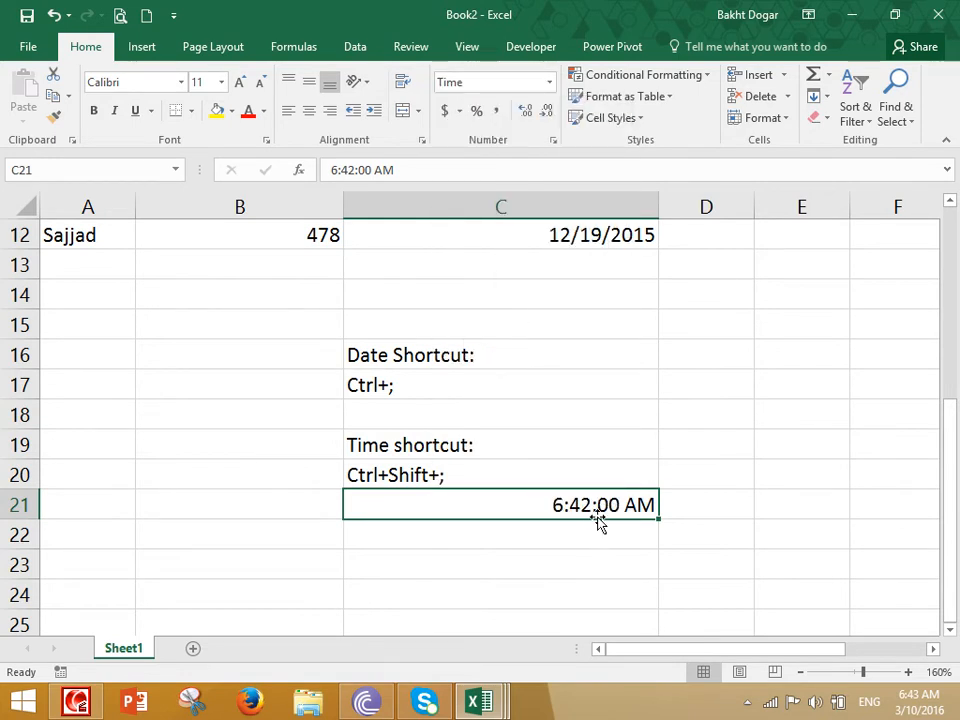
{"action": "key", "text": "ctrl+shift+2"}
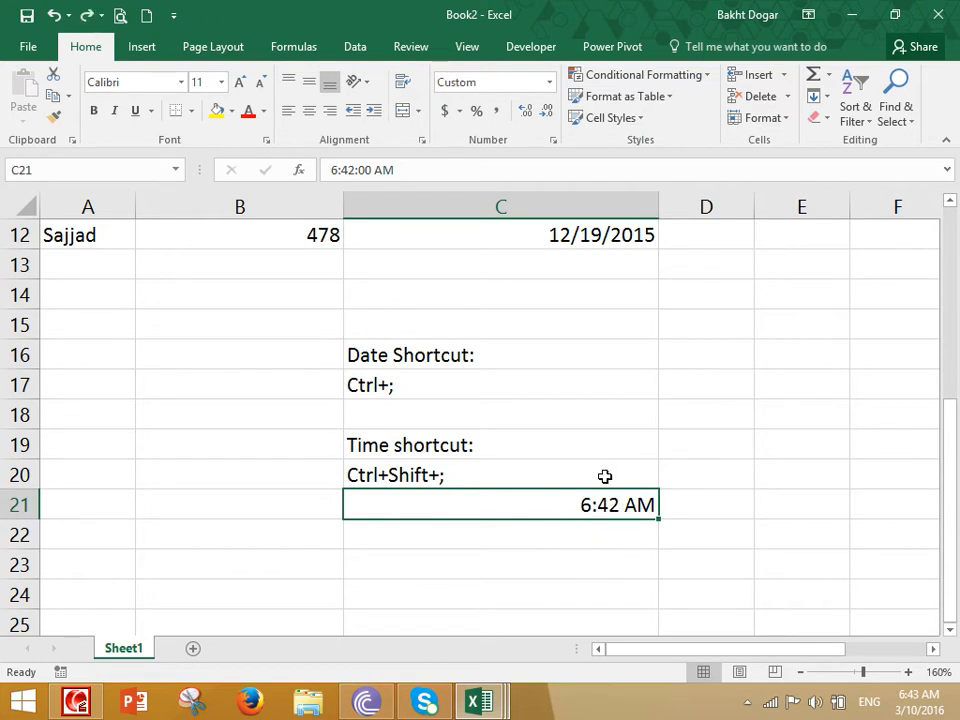
{"action": "scroll", "coordinate": [615, 525], "scroll_direction": "down", "scroll_amount": 3}
{"action": "scroll", "coordinate": [533, 251], "scroll_direction": "up", "scroll_amount": 3}
{"action": "left_click", "coordinate": [551, 81]}
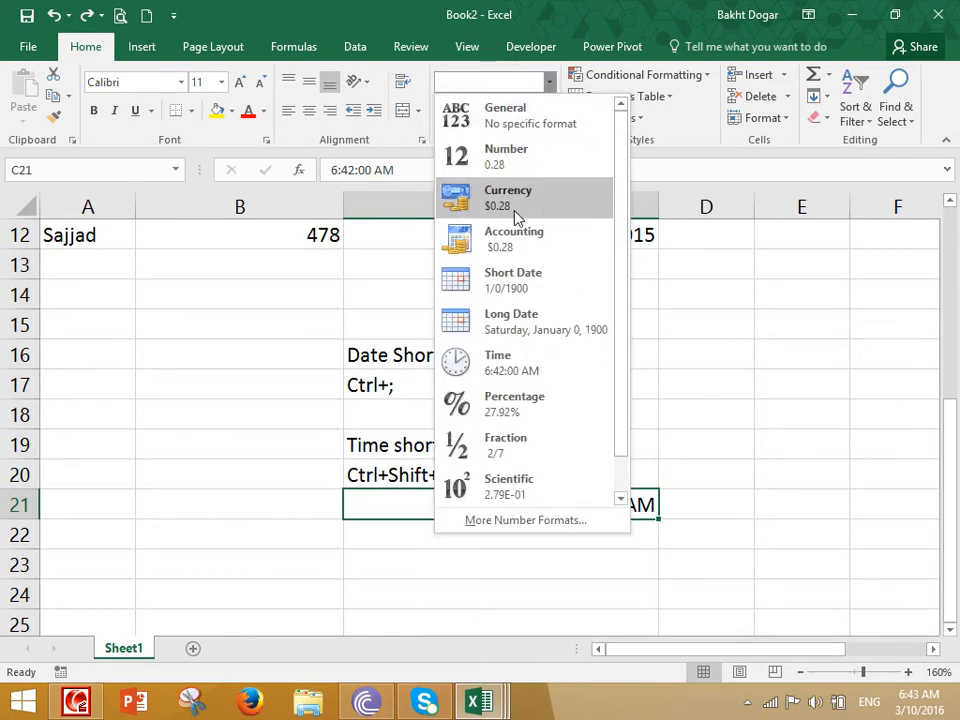
{"action": "scroll", "coordinate": [516, 214], "scroll_direction": "down", "scroll_amount": 1}
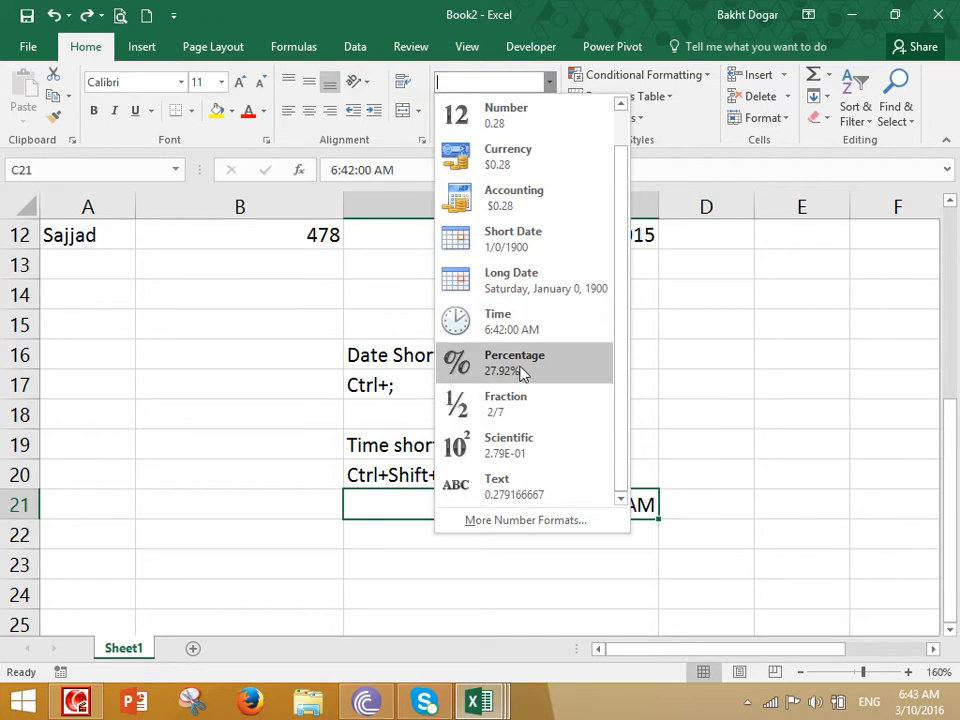
{"action": "scroll", "coordinate": [745, 407], "scroll_direction": "up", "scroll_amount": 1}
{"action": "key", "text": "Escape"}
{"action": "scroll", "coordinate": [741, 399], "scroll_direction": "up", "scroll_amount": 4}
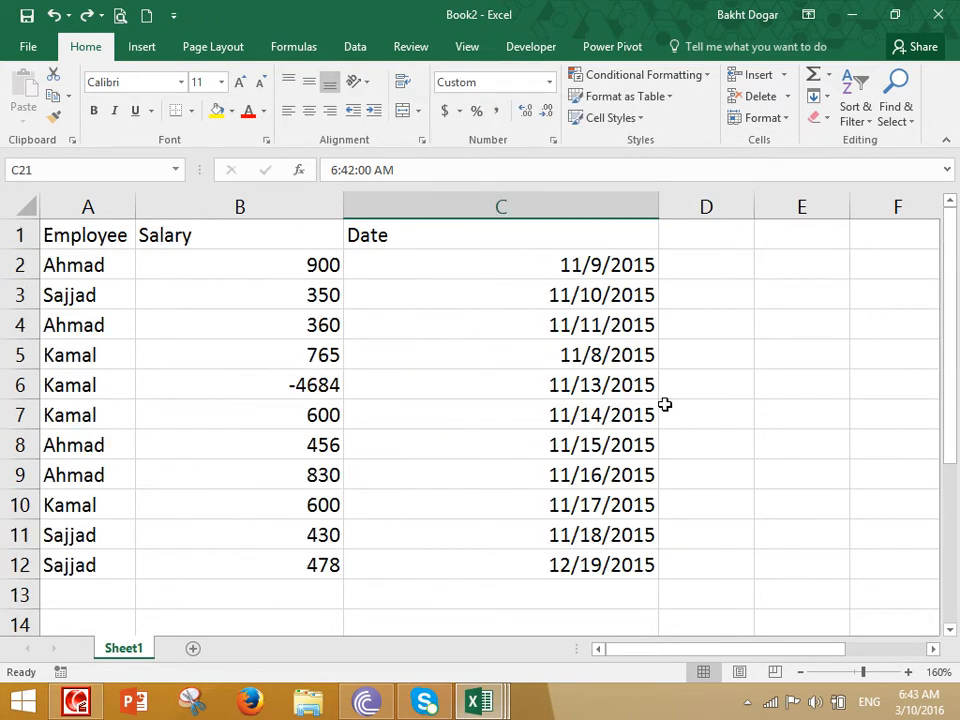
{"action": "left_click", "coordinate": [330, 265]}
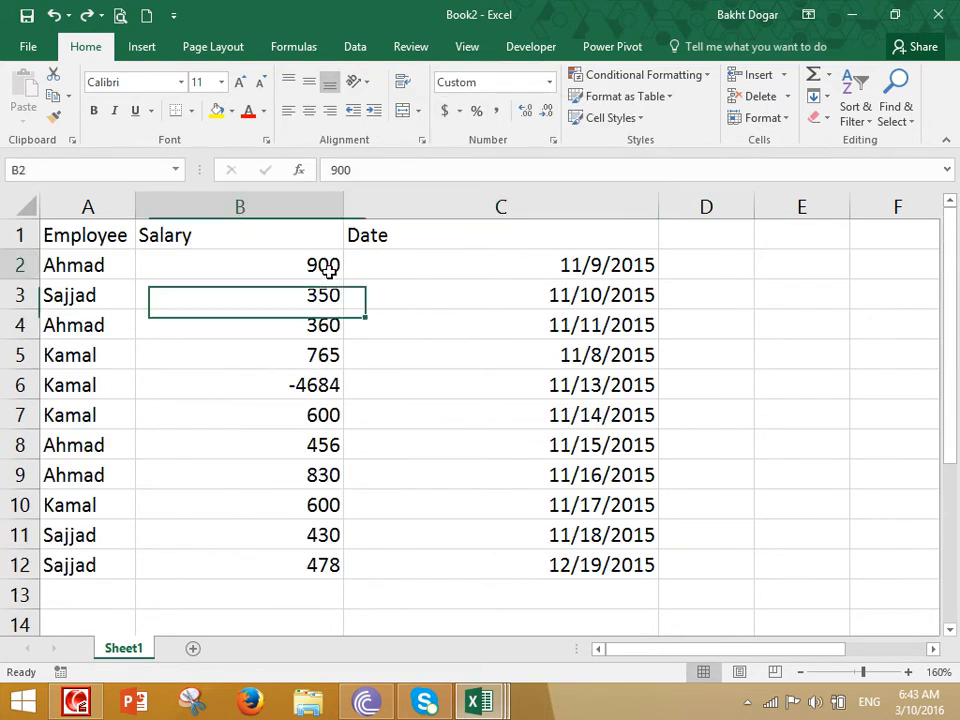
{"action": "left_click", "coordinate": [549, 84]}
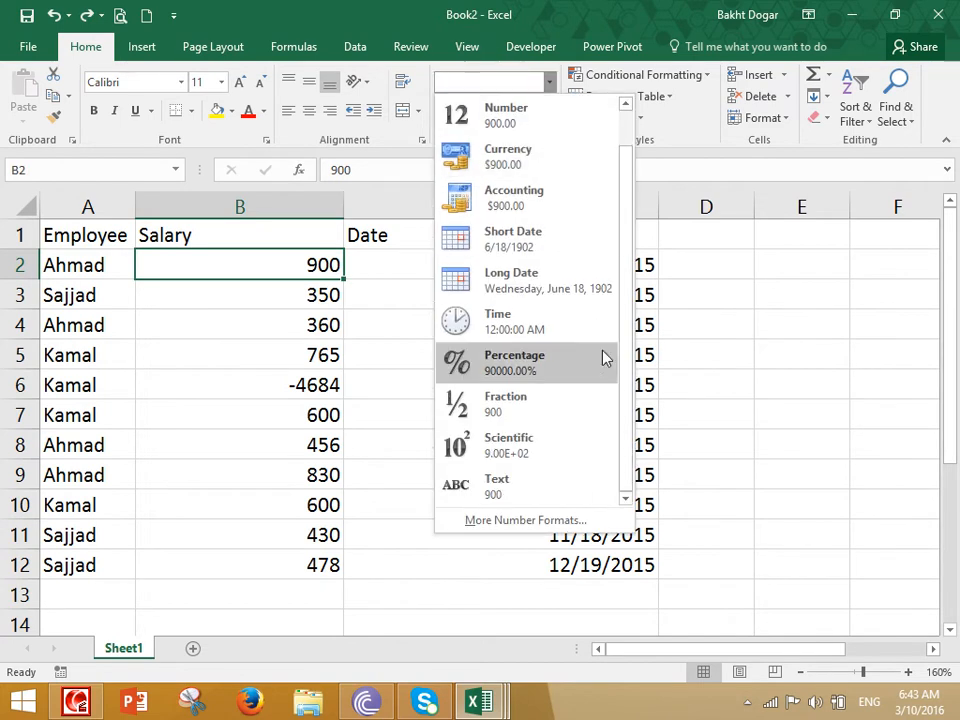
{"action": "left_click", "coordinate": [530, 362]}
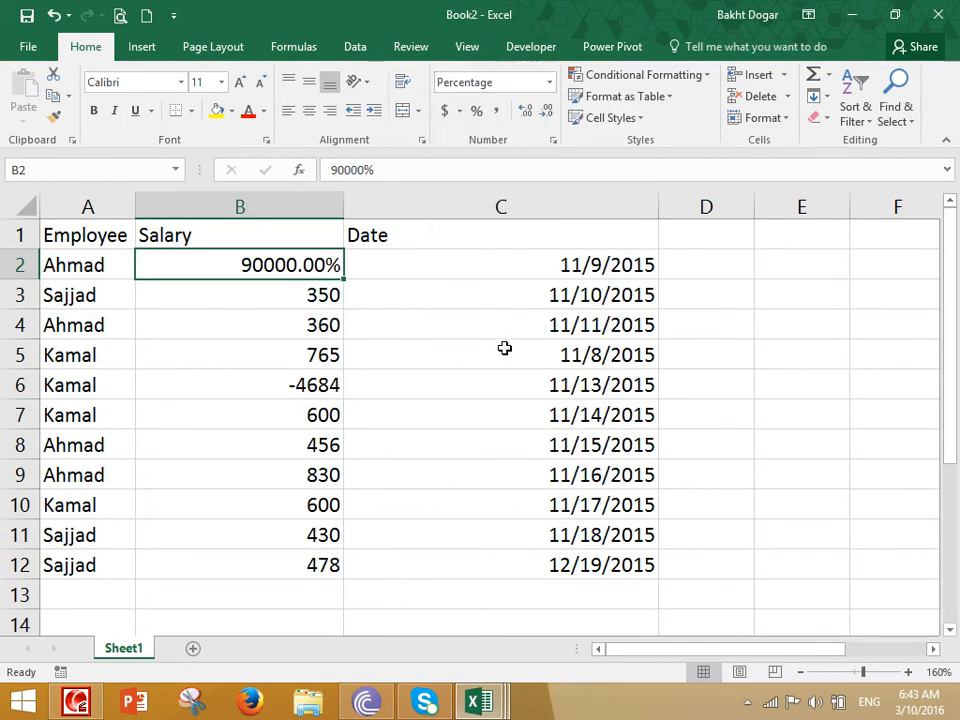
{"action": "left_click", "coordinate": [549, 82]}
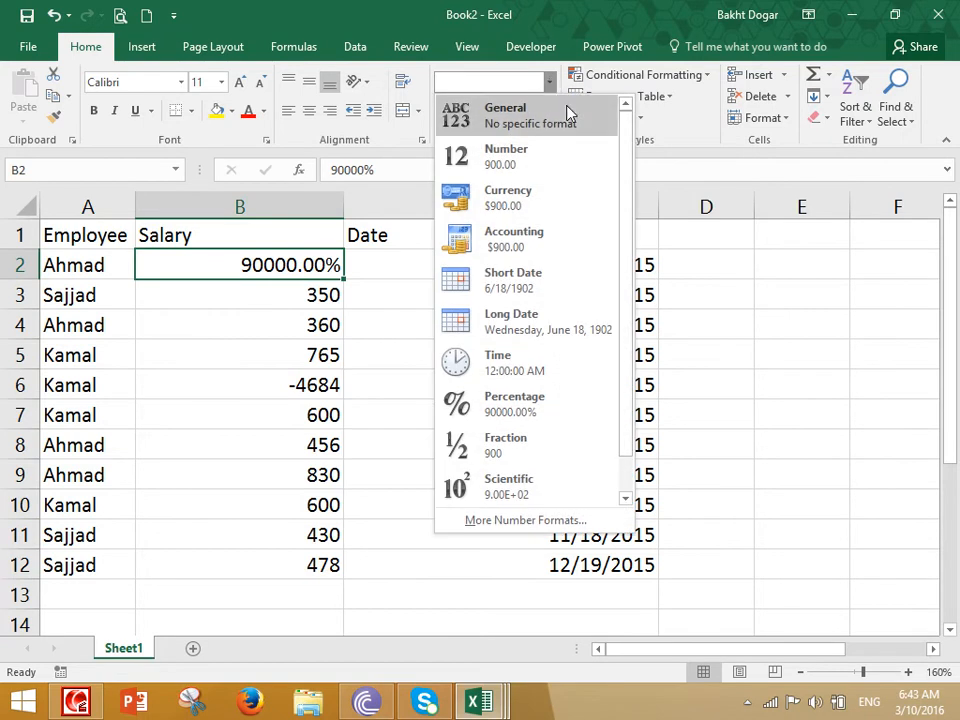
{"action": "left_click", "coordinate": [500, 129]}
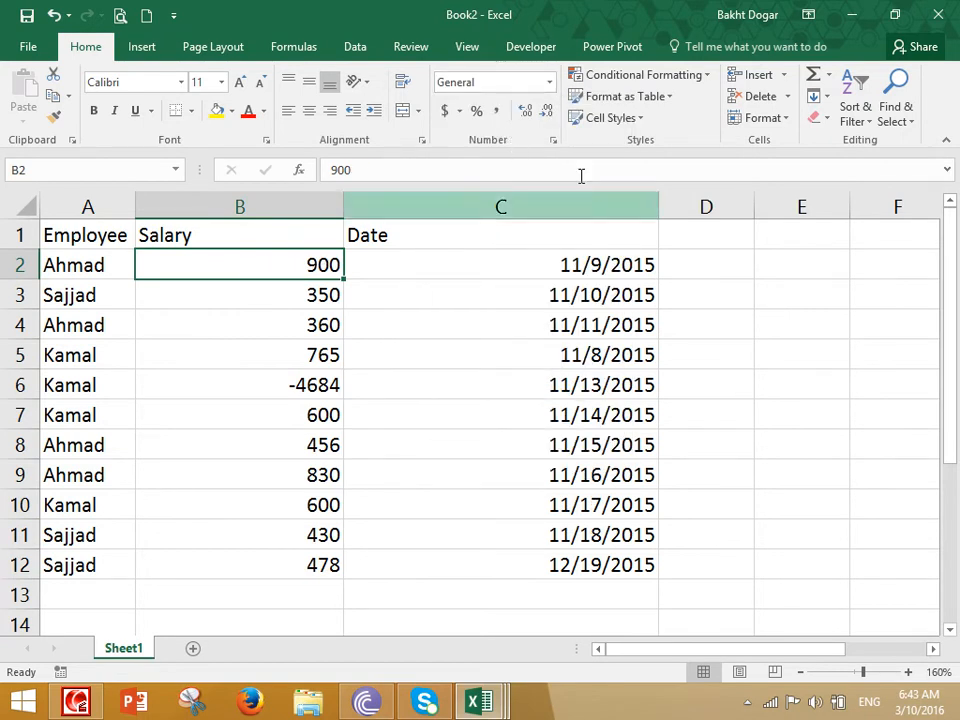
{"action": "left_click", "coordinate": [549, 83]}
{"action": "left_click", "coordinate": [810, 296]}
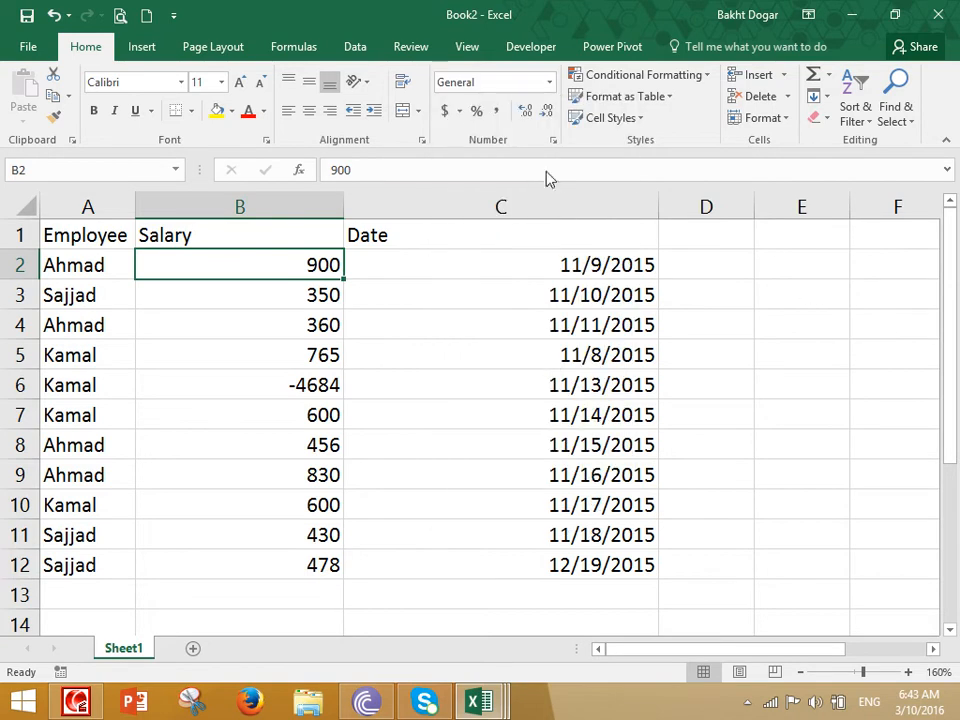
{"action": "left_click", "coordinate": [549, 83]}
{"action": "scroll", "coordinate": [505, 258], "scroll_direction": "down", "scroll_amount": 1}
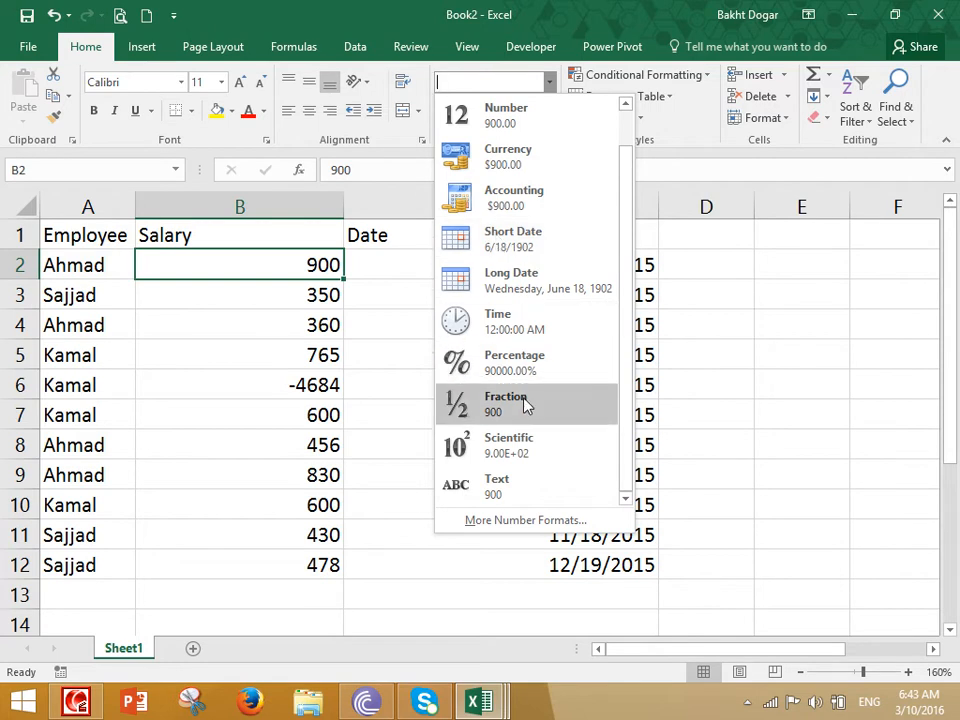
{"action": "left_click", "coordinate": [711, 409]}
{"action": "scroll", "coordinate": [535, 351], "scroll_direction": "down", "scroll_amount": 7}
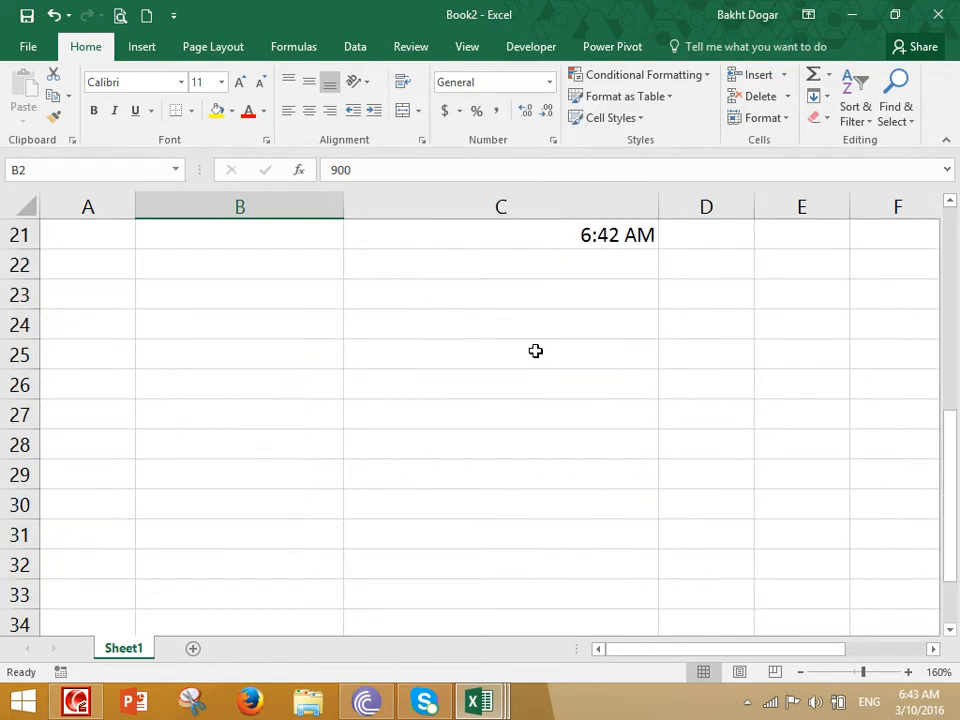
- Select cell C35 and make columns C and B narrower
{"action": "left_click", "coordinate": [433, 326]}
{"action": "scroll", "coordinate": [420, 343], "scroll_direction": "up", "scroll_amount": 7}
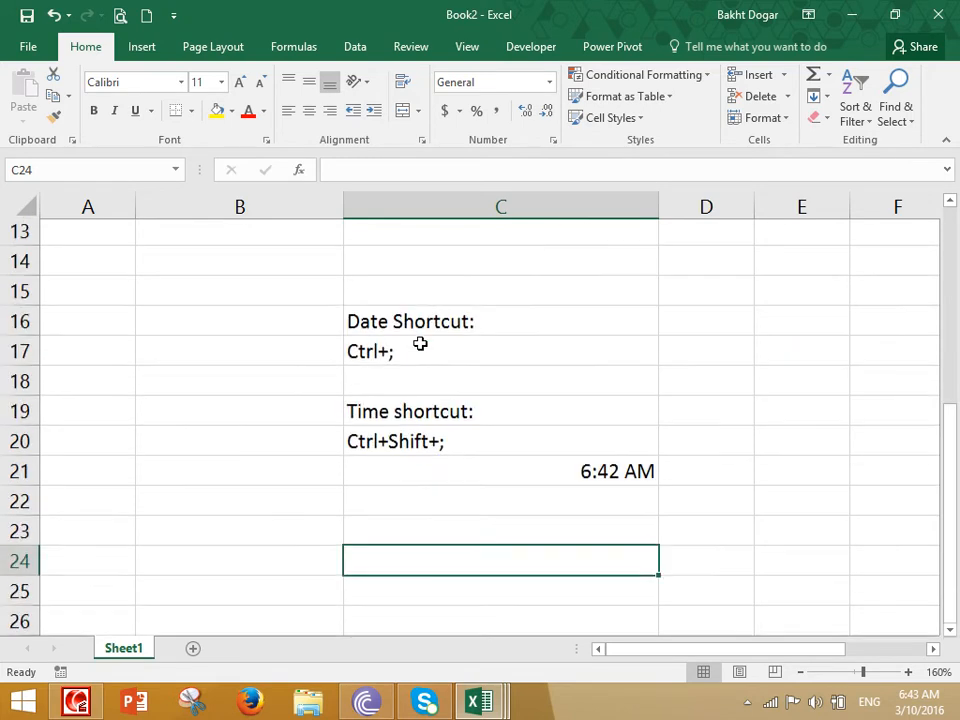
{"action": "scroll", "coordinate": [420, 343], "scroll_direction": "down", "scroll_amount": 10}
{"action": "scroll", "coordinate": [394, 352], "scroll_direction": "up", "scroll_amount": 6}
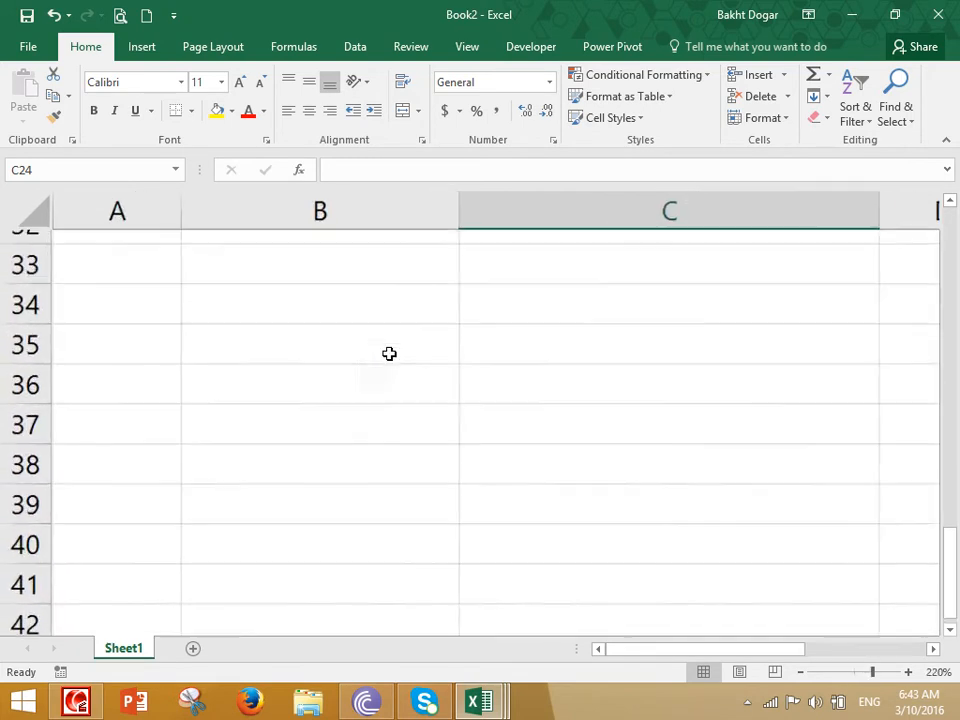
{"action": "left_click", "coordinate": [461, 351]}
{"action": "left_click_drag", "start_coordinate": [881, 220], "coordinate": [547, 220]}
{"action": "left_click_drag", "start_coordinate": [396, 201], "coordinate": [258, 208]}
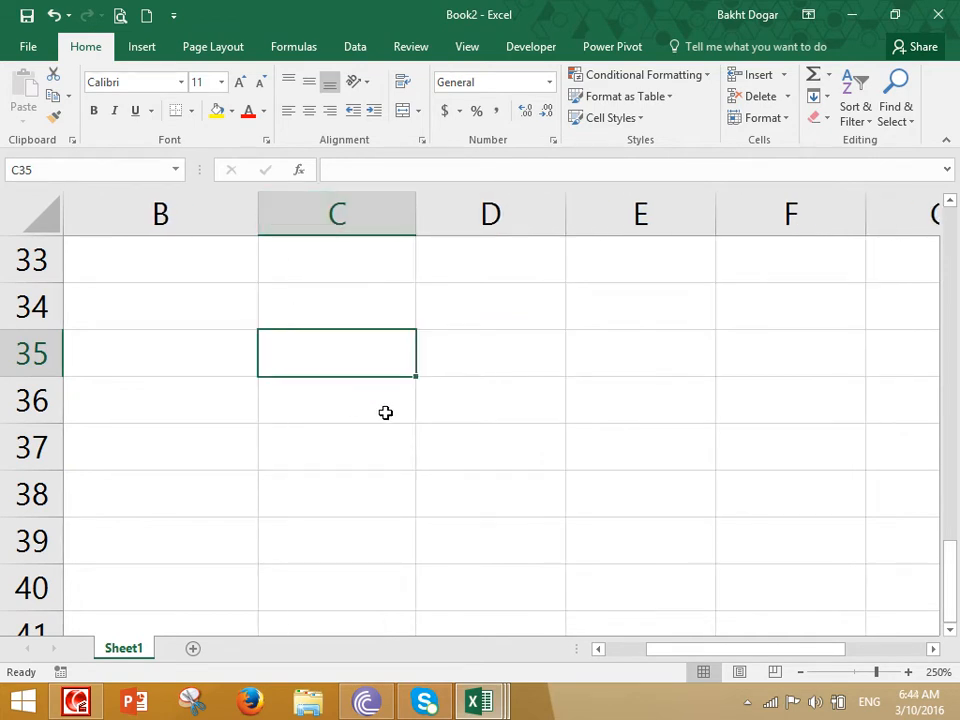
- Enter 8/9, 1/2 and 0.5 into C35, C36 and C37
{"action": "type", "text": "8/9"}
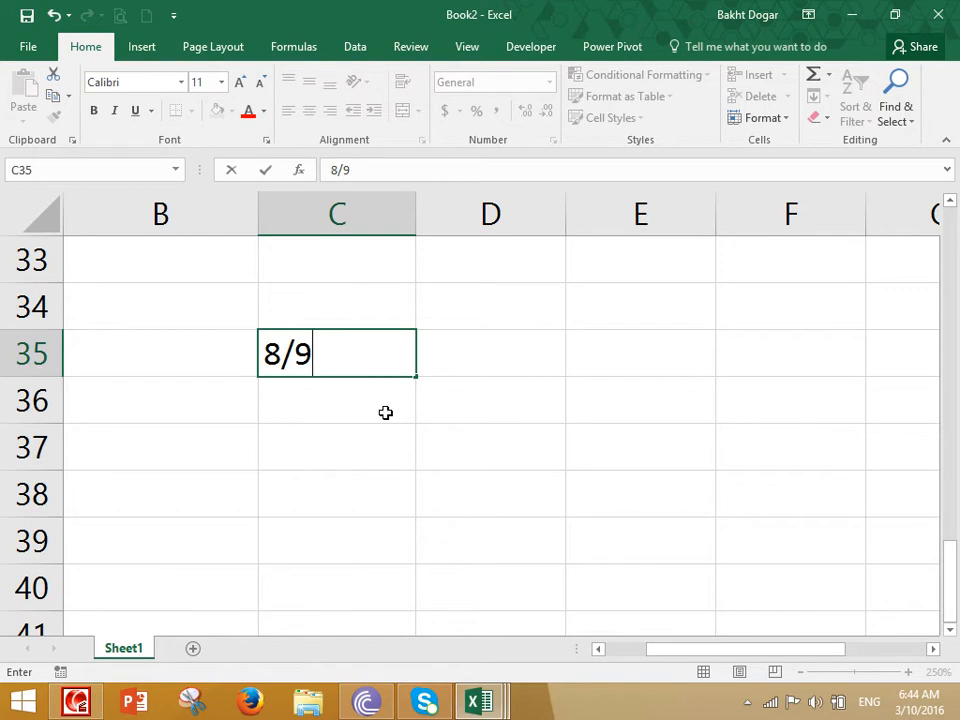
{"action": "key", "text": "Return"}
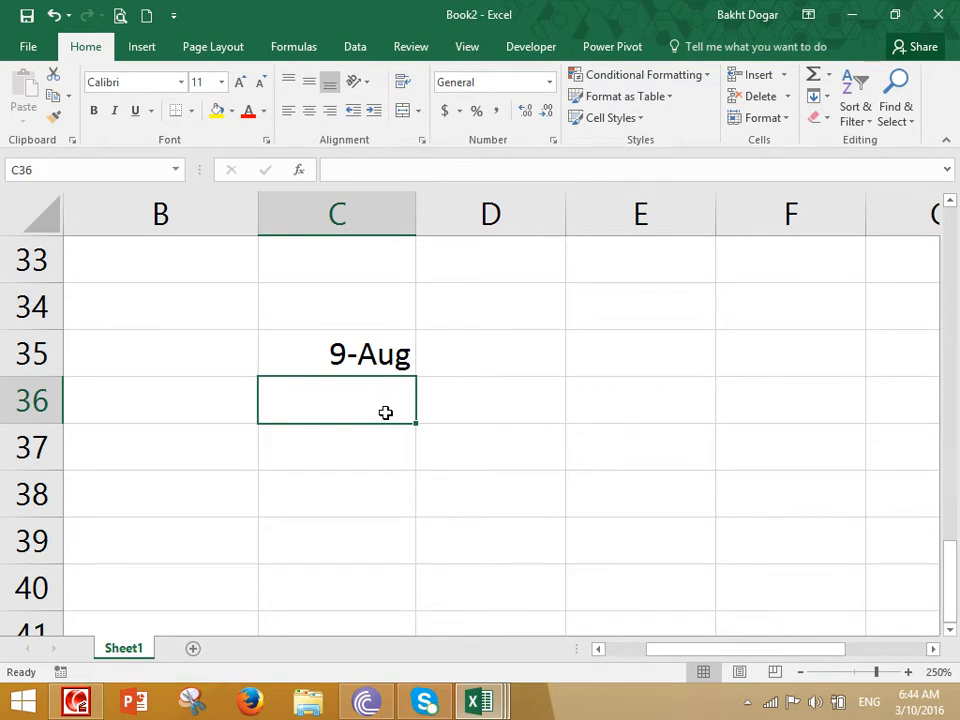
{"action": "type", "text": "1/2"}
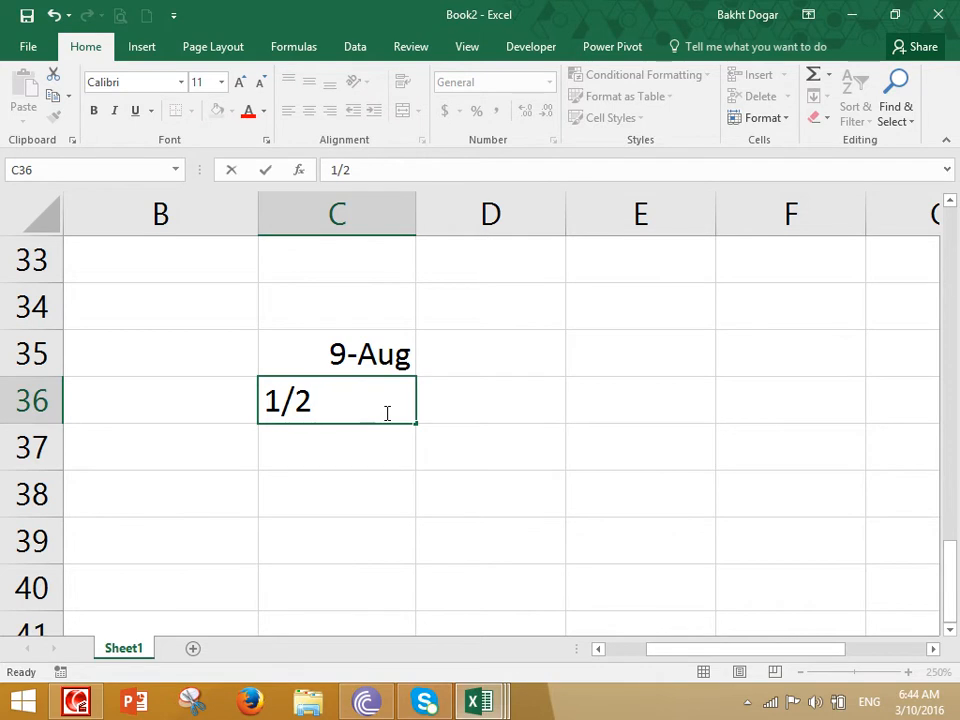
{"action": "key", "text": "Return"}
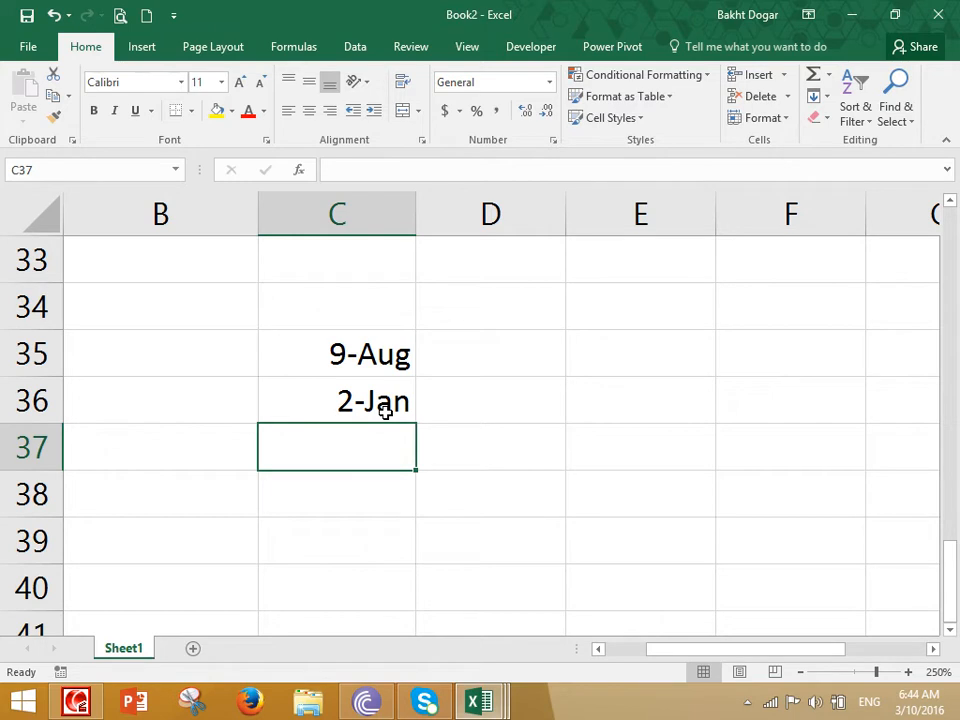
{"action": "type", "text": "0.5"}
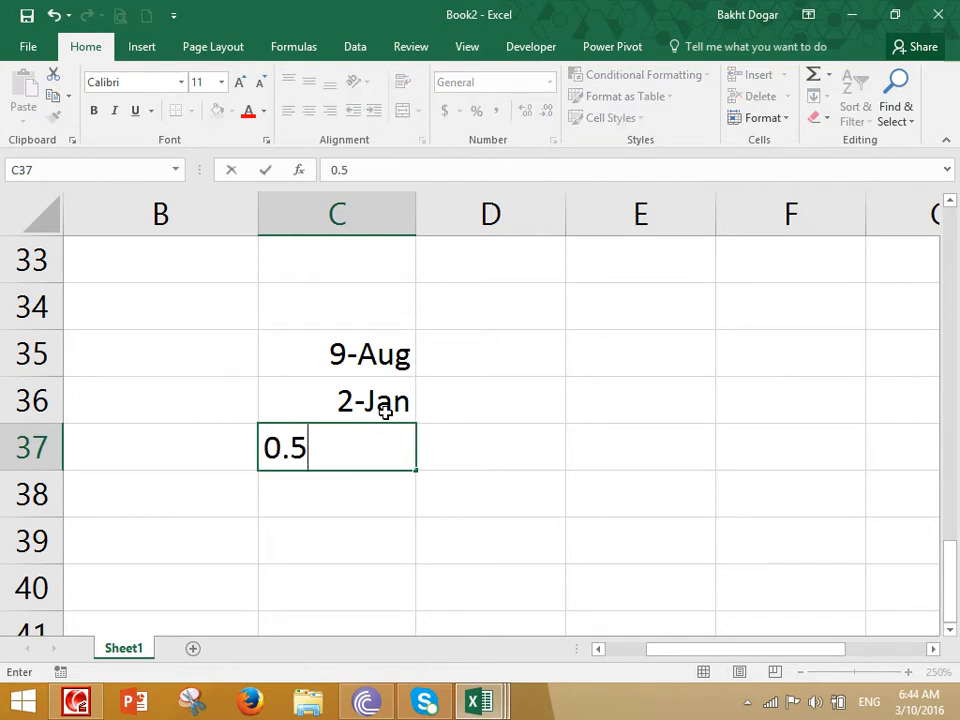
{"action": "key", "text": "Return"}
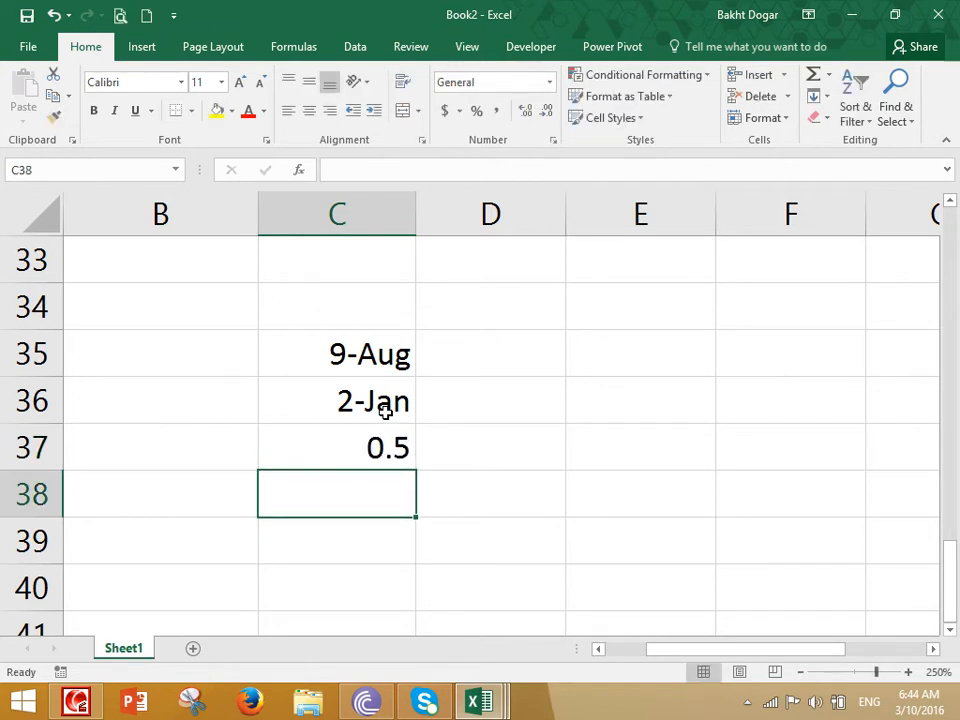
- Format C37's 0.5 as a Fraction so it displays 1/2
{"action": "left_click", "coordinate": [377, 440]}
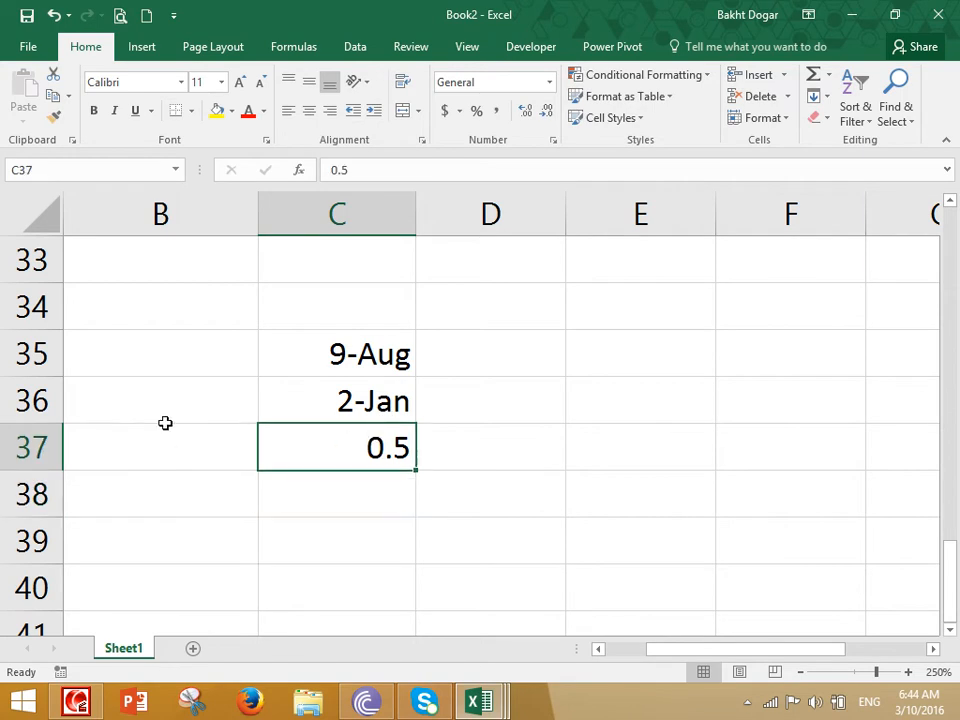
{"action": "left_click", "coordinate": [549, 82]}
{"action": "left_click", "coordinate": [538, 412]}
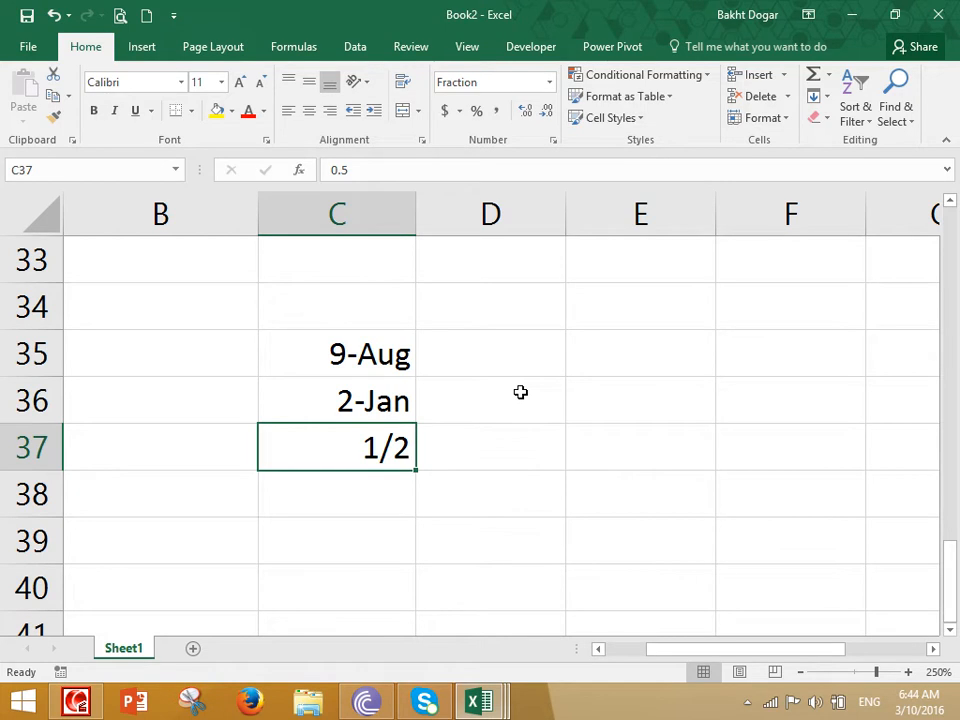
- Enter the formula =1/2 in C38, which shows 0.5, and reselect C38
{"action": "key", "text": "Return"}
{"action": "type", "text": "="}
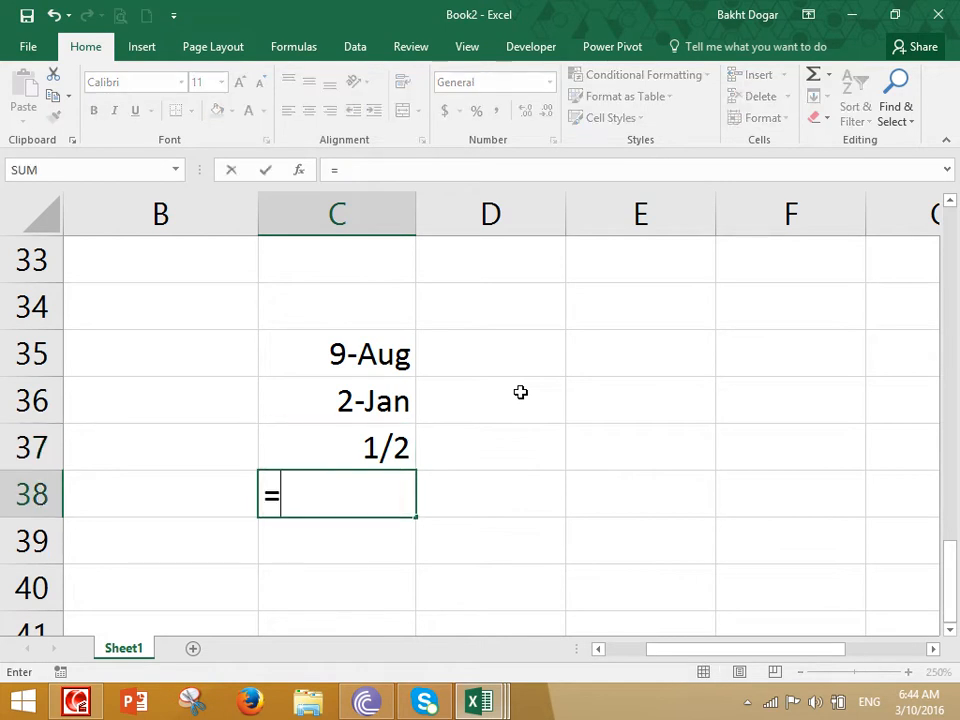
{"action": "type", "text": "1/2"}
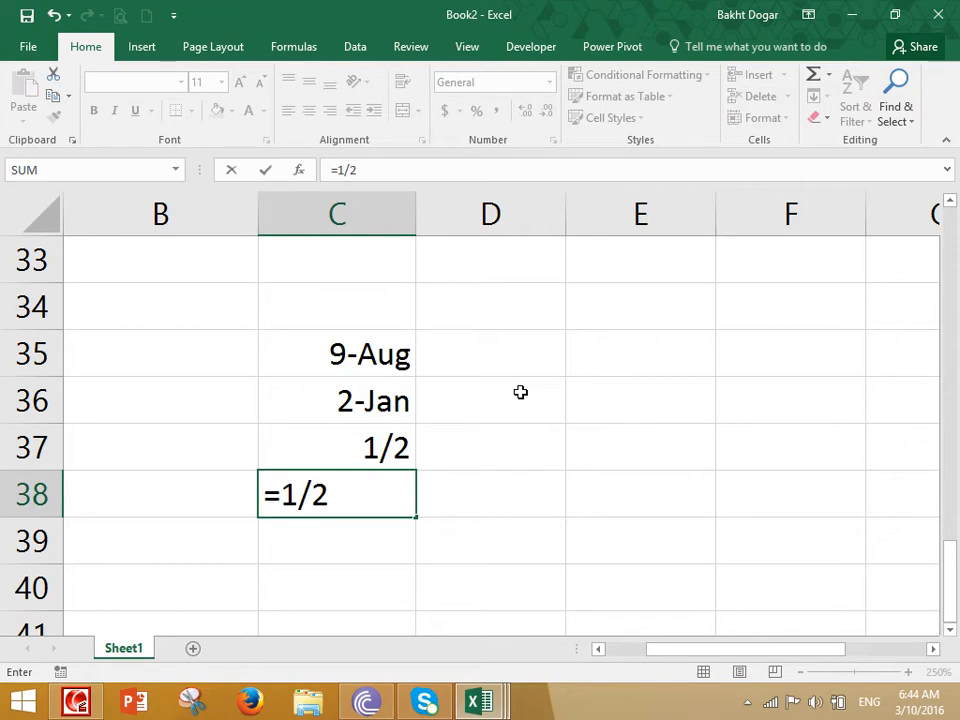
{"action": "key", "text": "Return"}
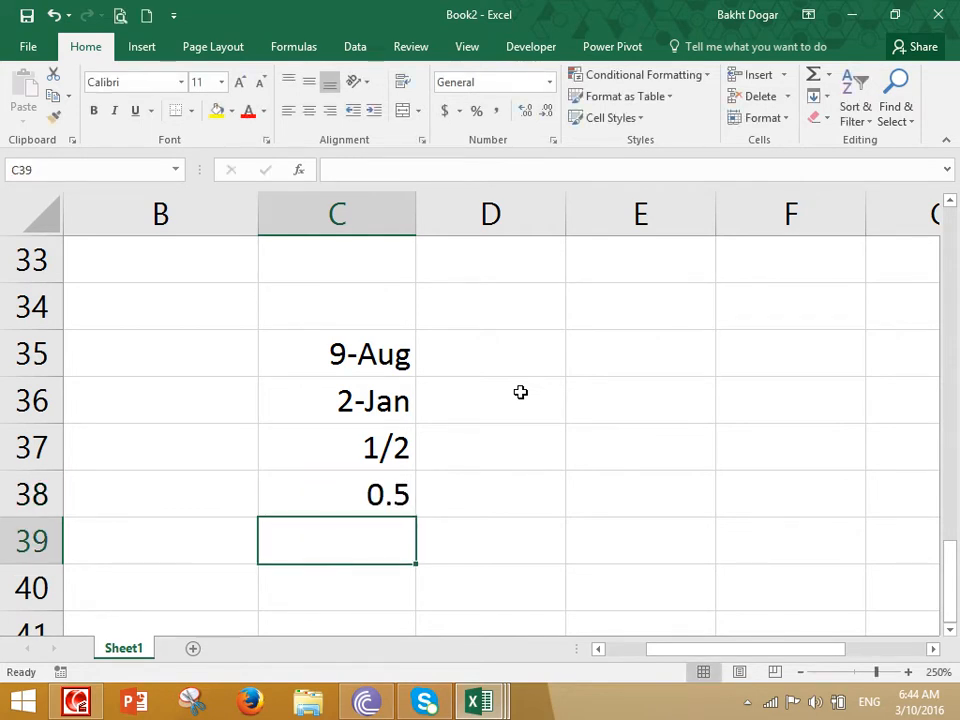
{"action": "key", "text": "Up"}
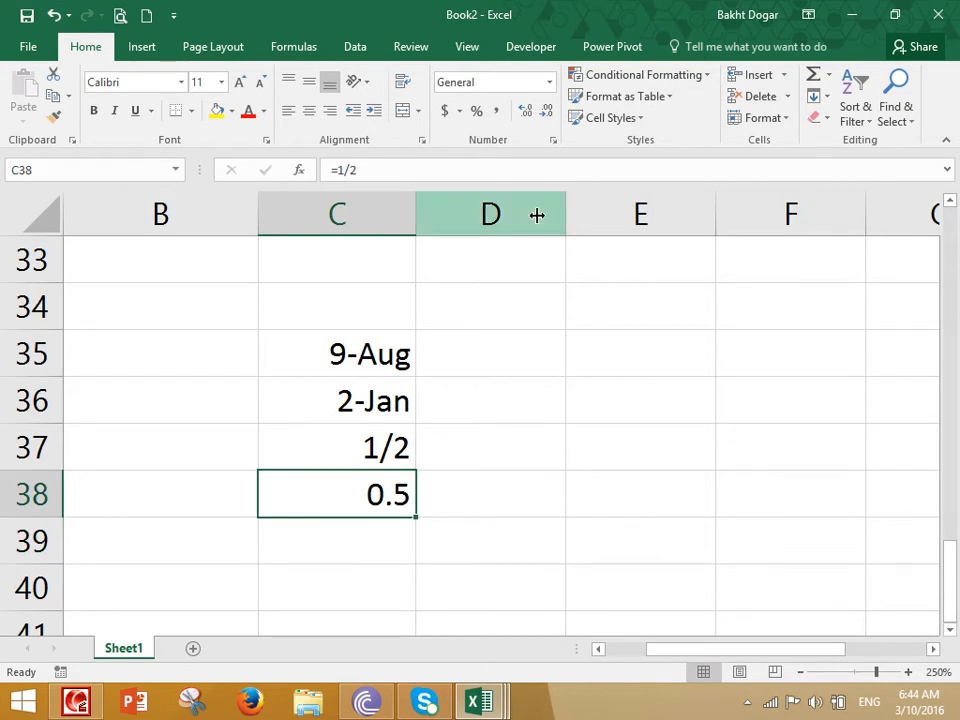
- Format C38's =1/2 result as a Fraction showing 1/2, then open the Windows Run box
{"action": "left_click", "coordinate": [549, 84]}
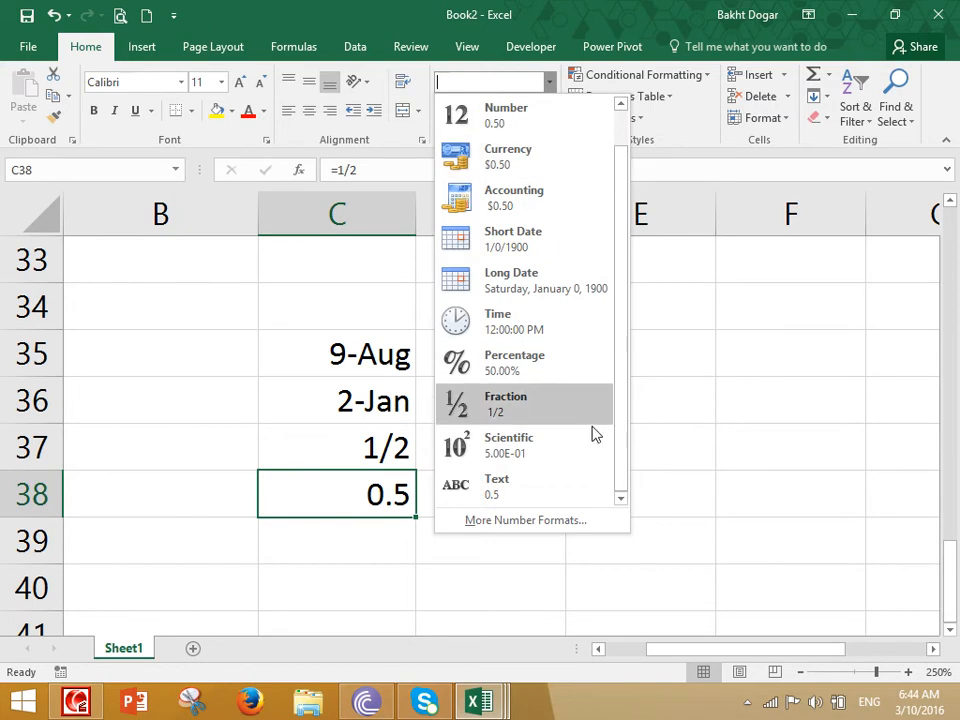
{"action": "left_click", "coordinate": [501, 400]}
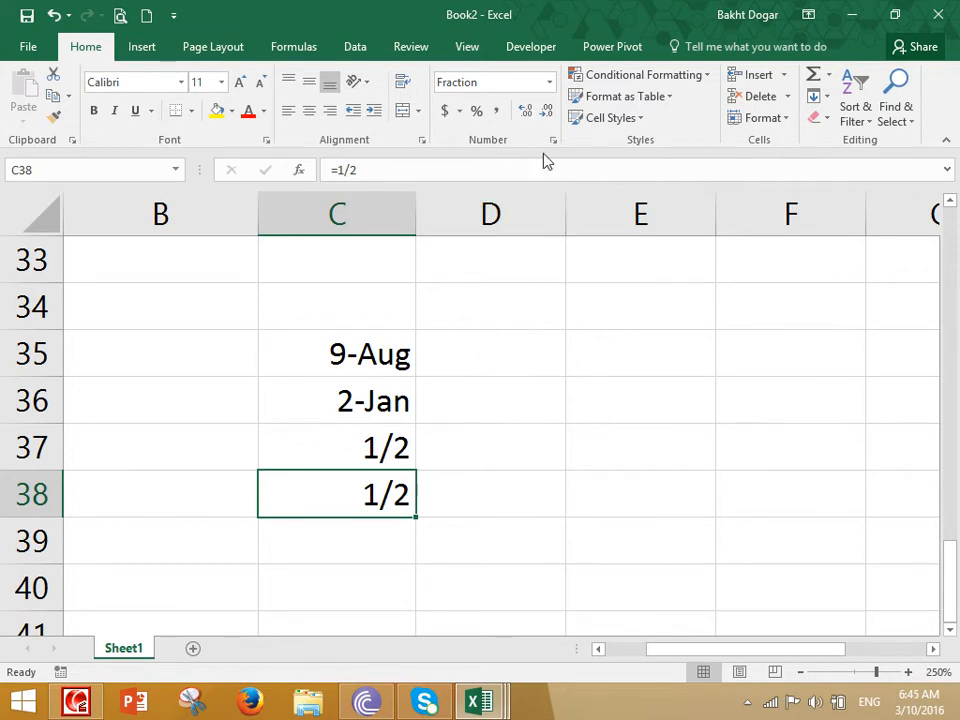
{"action": "left_click", "coordinate": [549, 82]}
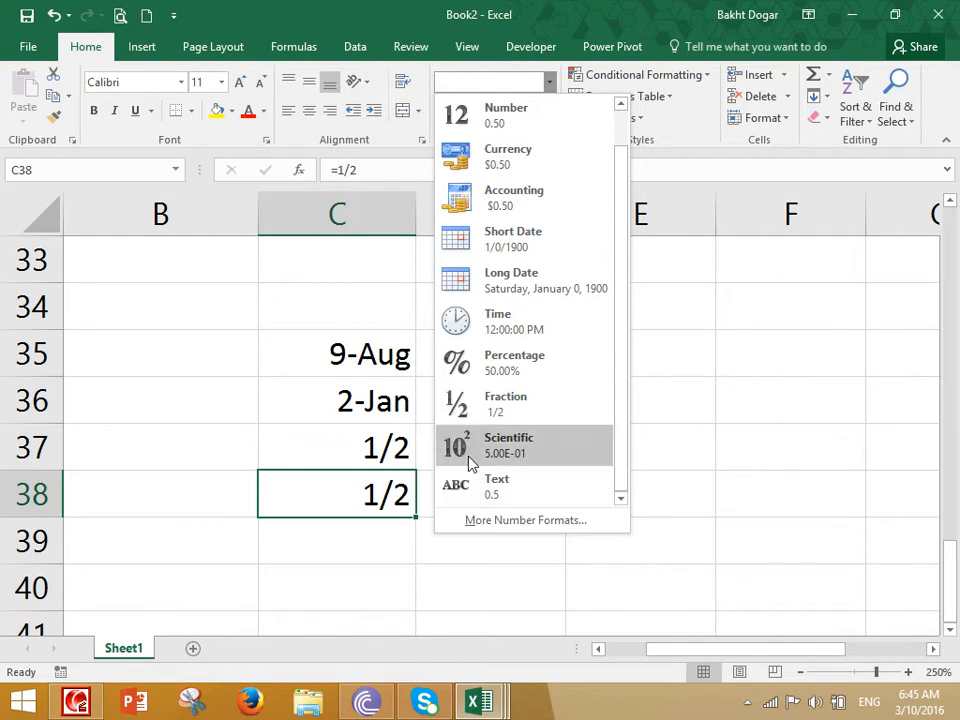
{"action": "left_click", "coordinate": [791, 438]}
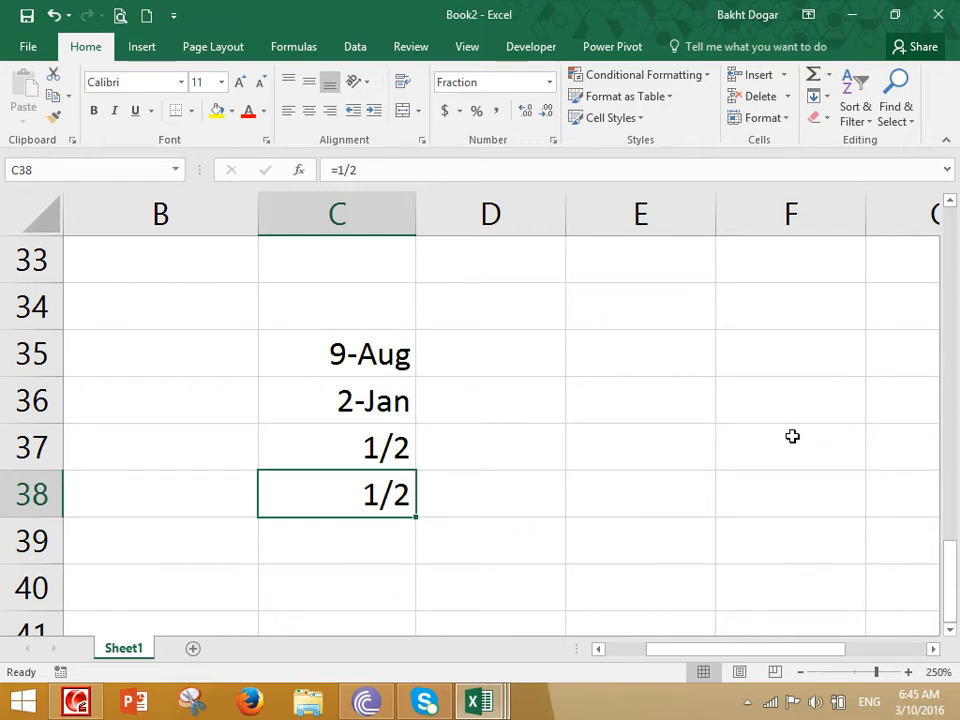
{"action": "key", "text": "super+r"}
- Launch Paint with mspaint and choose the thickest brush width
{"action": "type", "text": "mspaint"}
{"action": "key", "text": "Return"}
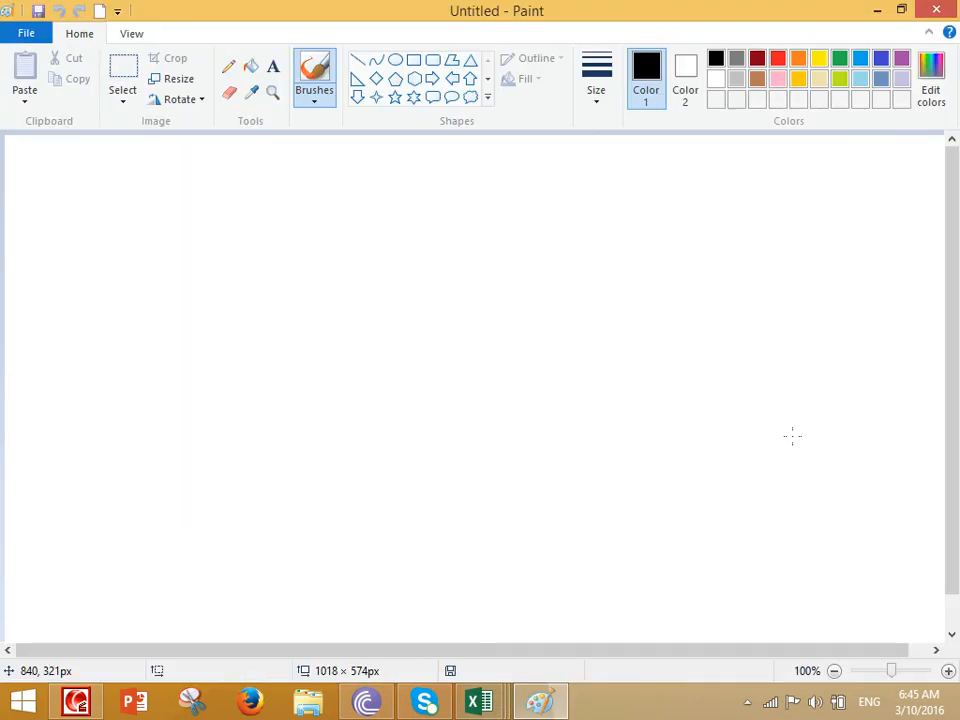
{"action": "left_click", "coordinate": [605, 106]}
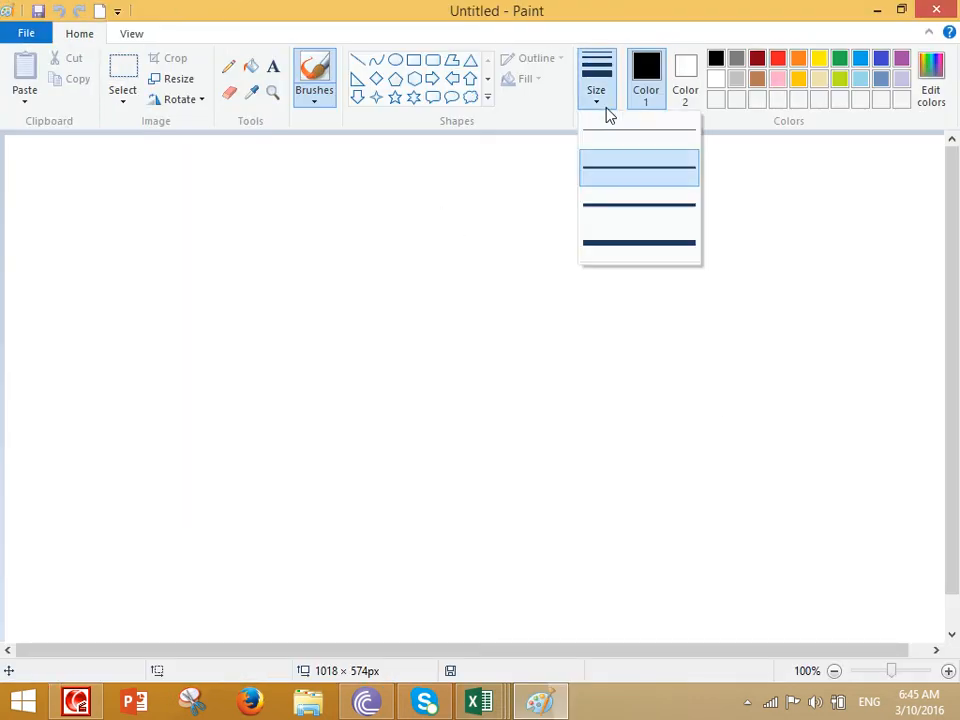
{"action": "left_click", "coordinate": [625, 243]}
{"action": "scroll", "coordinate": [615, 274], "scroll_direction": "up", "scroll_amount": 1}
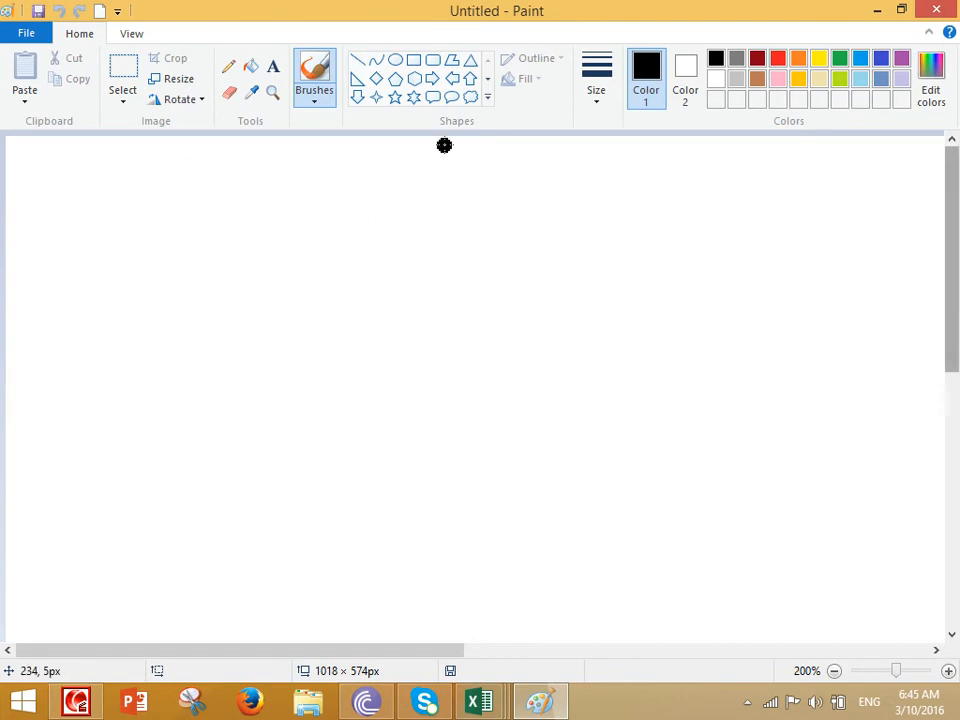
- Handwrite log10² = and 2×log in black on the canvas
{"action": "mouse_move", "coordinate": [356, 267]}
{"action": "left_mouse_down"}
{"action": "mouse_move", "coordinate": [298, 329]}
{"action": "mouse_move", "coordinate": [358, 355]}
{"action": "left_mouse_up"}
{"action": "mouse_move", "coordinate": [388, 313]}
{"action": "left_mouse_down"}
{"action": "mouse_move", "coordinate": [408, 323]}
{"action": "mouse_move", "coordinate": [452, 292]}
{"action": "mouse_move", "coordinate": [469, 341]}
{"action": "mouse_move", "coordinate": [548, 300]}
{"action": "left_mouse_up"}
{"action": "mouse_move", "coordinate": [570, 245]}
{"action": "left_mouse_down"}
{"action": "mouse_move", "coordinate": [574, 269]}
{"action": "mouse_move", "coordinate": [618, 275]}
{"action": "left_mouse_up"}
{"action": "mouse_move", "coordinate": [628, 334]}
{"action": "left_mouse_down"}
{"action": "mouse_move", "coordinate": [672, 334]}
{"action": "mouse_move", "coordinate": [670, 357]}
{"action": "left_mouse_up"}
{"action": "left_click_drag", "start_coordinate": [387, 455], "coordinate": [439, 471]}
{"action": "left_click_drag", "start_coordinate": [511, 443], "coordinate": [460, 490]}
{"action": "left_click_drag", "start_coordinate": [462, 447], "coordinate": [511, 489]}
{"action": "left_click_drag", "start_coordinate": [583, 425], "coordinate": [590, 490]}
{"action": "mouse_move", "coordinate": [628, 452]}
{"action": "left_mouse_down"}
{"action": "mouse_move", "coordinate": [658, 439]}
{"action": "mouse_move", "coordinate": [742, 462]}
{"action": "left_mouse_up"}
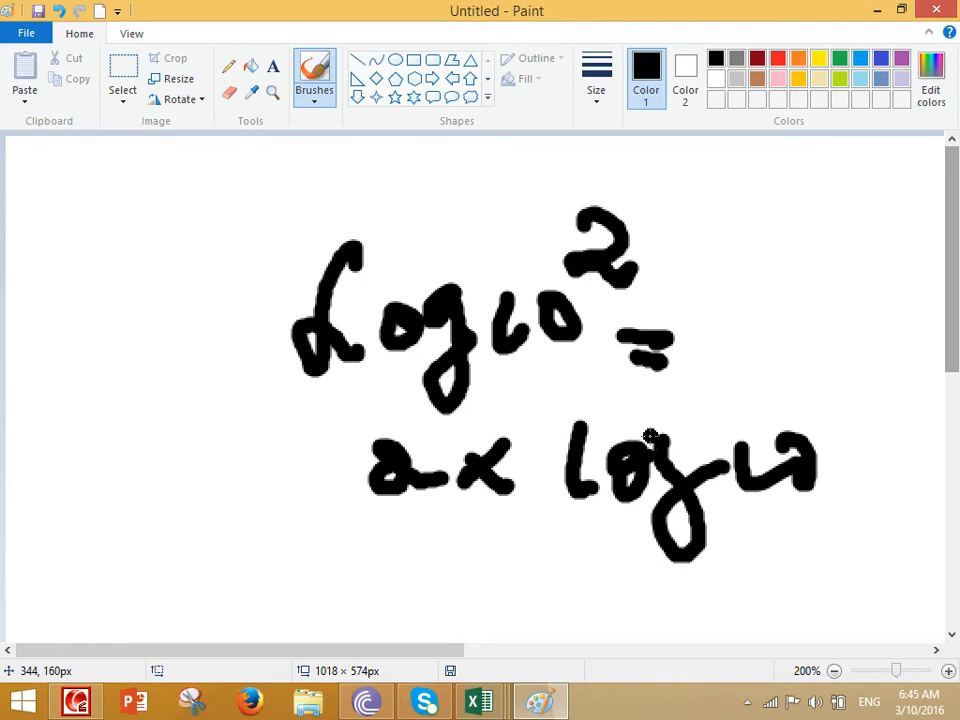
- Handwrite the underlined =1, then 2x = 1 with the answer 2 circled
{"action": "scroll", "coordinate": [647, 439], "scroll_direction": "down", "scroll_amount": 3}
{"action": "left_click_drag", "start_coordinate": [580, 437], "coordinate": [705, 437]}
{"action": "left_click_drag", "start_coordinate": [608, 475], "coordinate": [697, 477]}
{"action": "mouse_move", "coordinate": [745, 444]}
{"action": "left_mouse_down"}
{"action": "mouse_move", "coordinate": [823, 479]}
{"action": "mouse_move", "coordinate": [805, 498]}
{"action": "left_mouse_up"}
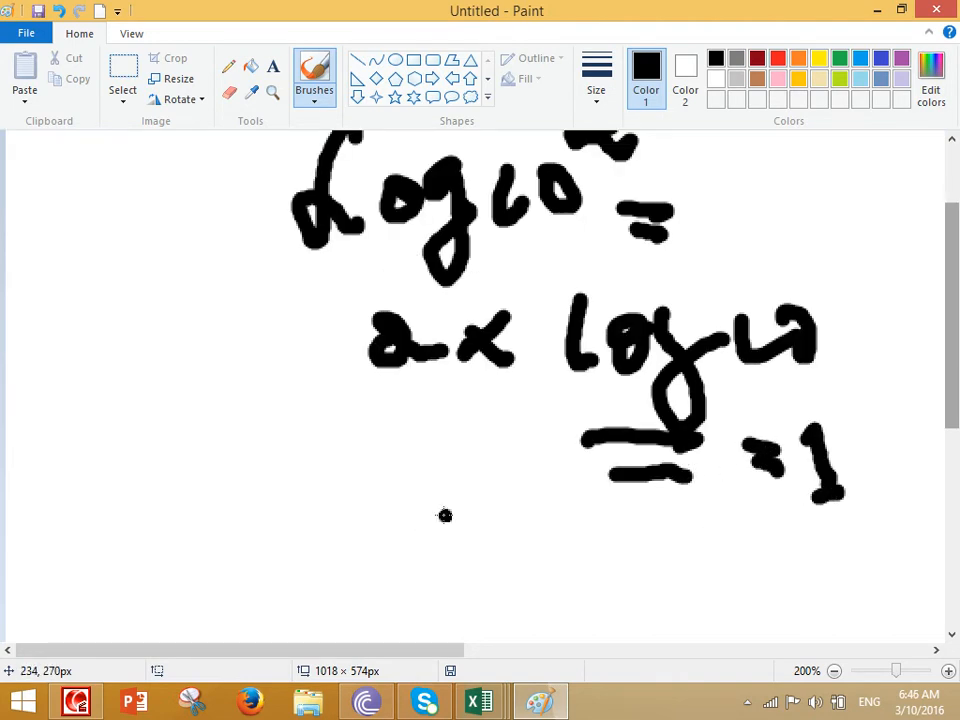
{"action": "left_click_drag", "start_coordinate": [405, 500], "coordinate": [482, 575]}
{"action": "mouse_move", "coordinate": [566, 505]}
{"action": "left_mouse_down"}
{"action": "mouse_move", "coordinate": [510, 555]}
{"action": "mouse_move", "coordinate": [592, 565]}
{"action": "left_mouse_up"}
{"action": "left_click_drag", "start_coordinate": [628, 525], "coordinate": [690, 525]}
{"action": "mouse_move", "coordinate": [630, 558]}
{"action": "left_mouse_down"}
{"action": "mouse_move", "coordinate": [695, 555]}
{"action": "mouse_move", "coordinate": [812, 606]}
{"action": "left_mouse_up"}
{"action": "mouse_move", "coordinate": [765, 490]}
{"action": "left_mouse_down"}
{"action": "mouse_move", "coordinate": [712, 586]}
{"action": "mouse_move", "coordinate": [738, 563]}
{"action": "left_mouse_up"}
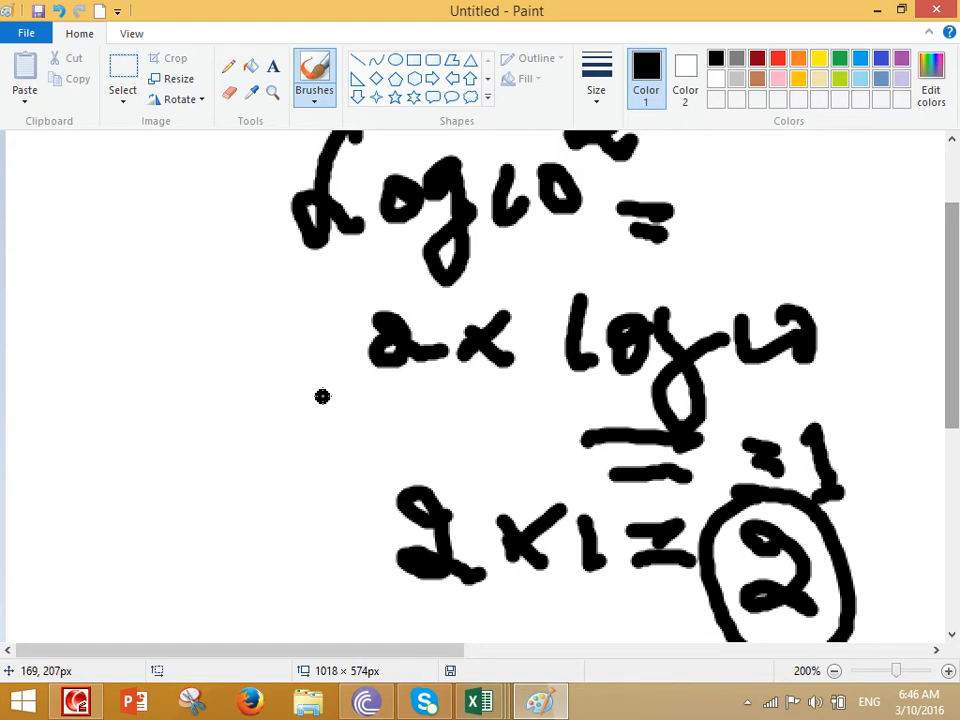
- Discard the black drawing unsaved on a new canvas and switch the colour to red
{"action": "key", "text": "ctrl+n"}
{"action": "left_click", "coordinate": [514, 349]}
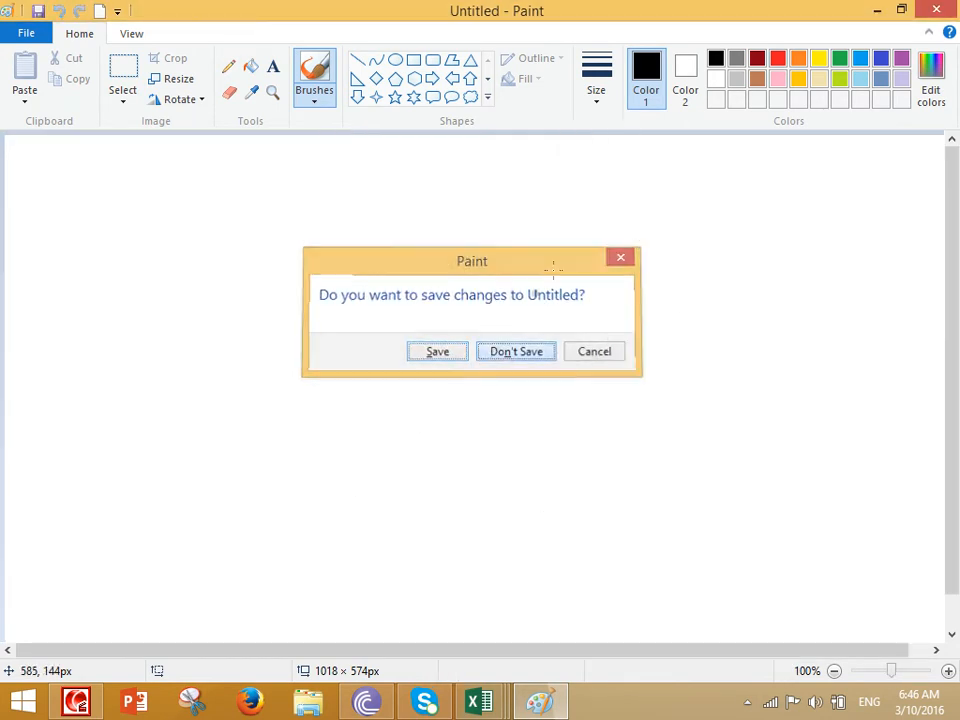
{"action": "left_click", "coordinate": [779, 58]}
{"action": "scroll", "coordinate": [669, 218], "scroll_direction": "up", "scroll_amount": 1}
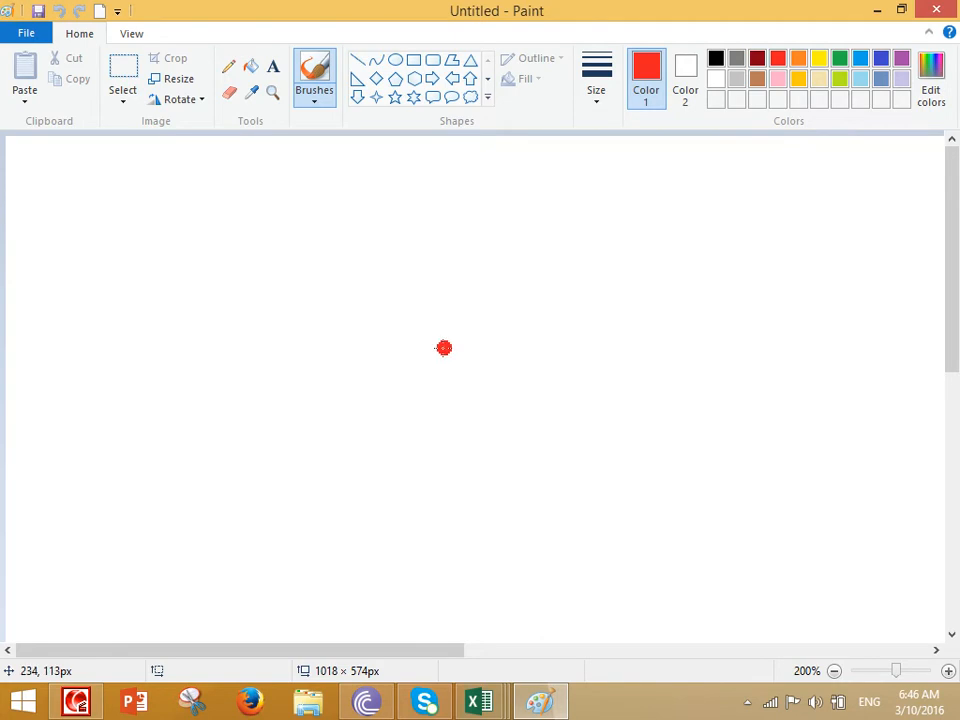
- Handwrite e = exp. in red near the top of the canvas
{"action": "mouse_move", "coordinate": [444, 272]}
{"action": "left_mouse_down"}
{"action": "mouse_move", "coordinate": [452, 224]}
{"action": "mouse_move", "coordinate": [458, 303]}
{"action": "mouse_move", "coordinate": [500, 292]}
{"action": "left_mouse_up"}
{"action": "left_click_drag", "start_coordinate": [538, 266], "coordinate": [585, 263]}
{"action": "left_click_drag", "start_coordinate": [538, 291], "coordinate": [588, 292]}
{"action": "mouse_move", "coordinate": [628, 268]}
{"action": "left_mouse_down"}
{"action": "mouse_move", "coordinate": [678, 249]}
{"action": "mouse_move", "coordinate": [709, 288]}
{"action": "left_mouse_up"}
{"action": "left_click_drag", "start_coordinate": [732, 265], "coordinate": [707, 298]}
{"action": "left_click_drag", "start_coordinate": [704, 281], "coordinate": [792, 333]}
{"action": "mouse_move", "coordinate": [785, 277]}
{"action": "left_mouse_down"}
{"action": "mouse_move", "coordinate": [799, 346]}
{"action": "mouse_move", "coordinate": [836, 311]}
{"action": "left_mouse_up"}
{"action": "mouse_move", "coordinate": [864, 292]}
{"action": "left_mouse_down"}
{"action": "mouse_move", "coordinate": [862, 307]}
{"action": "mouse_move", "coordinate": [866, 288]}
{"action": "left_mouse_up"}
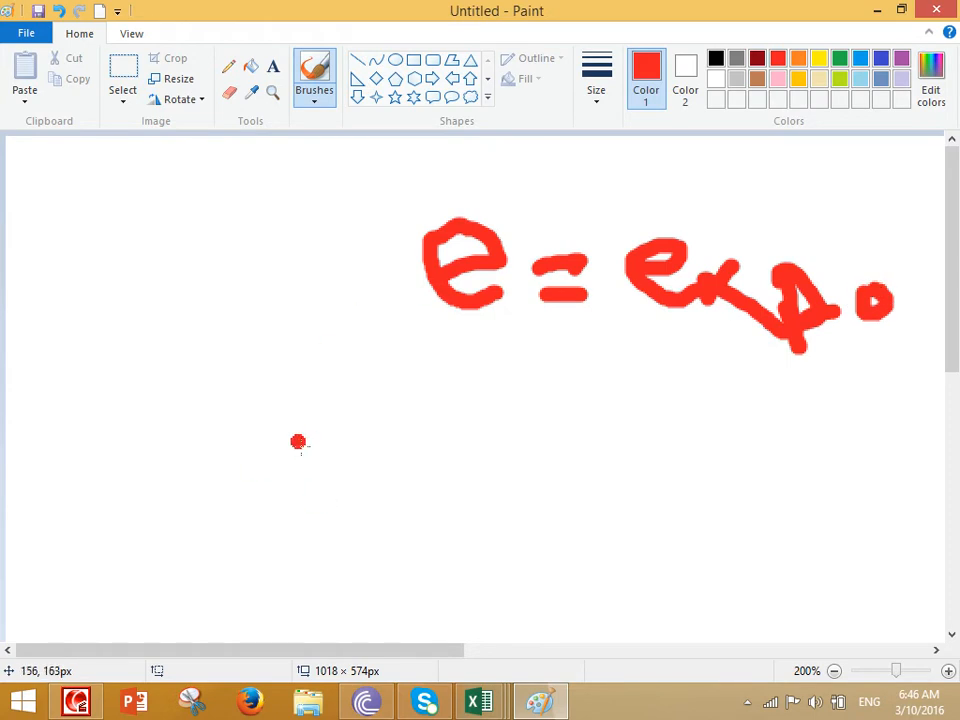
- Handwrite 3·E+13 in red below the first line
{"action": "left_click_drag", "start_coordinate": [372, 432], "coordinate": [386, 528]}
{"action": "left_click_drag", "start_coordinate": [446, 486], "coordinate": [462, 482]}
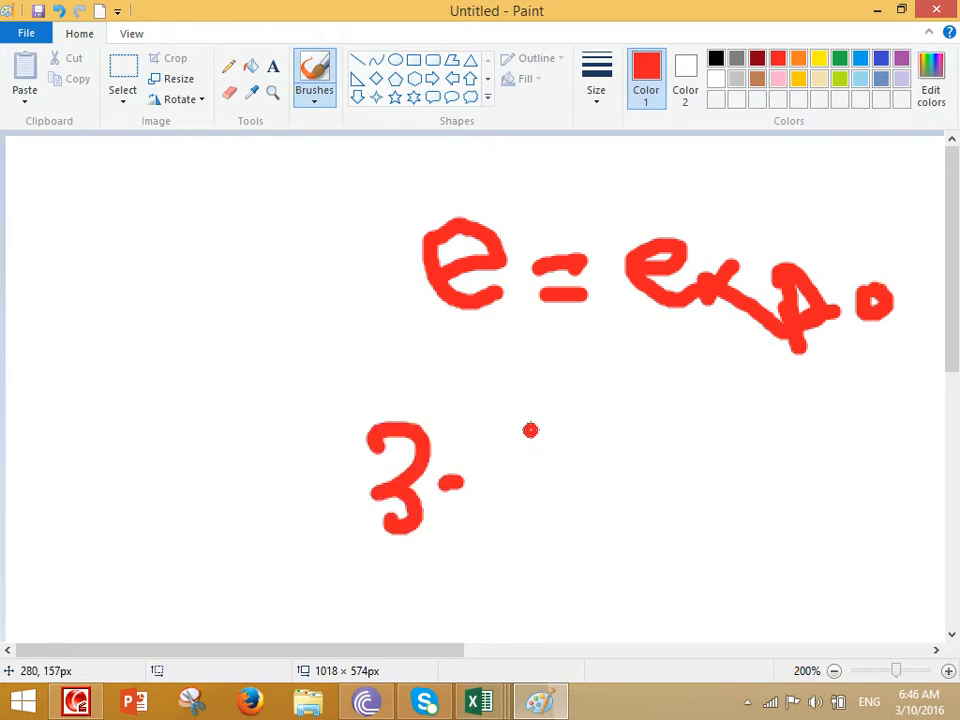
{"action": "mouse_move", "coordinate": [541, 422]}
{"action": "left_mouse_down"}
{"action": "mouse_move", "coordinate": [501, 507]}
{"action": "mouse_move", "coordinate": [556, 538]}
{"action": "left_mouse_up"}
{"action": "left_click_drag", "start_coordinate": [518, 486], "coordinate": [577, 474]}
{"action": "mouse_move", "coordinate": [631, 454]}
{"action": "left_mouse_down"}
{"action": "mouse_move", "coordinate": [654, 447]}
{"action": "mouse_move", "coordinate": [660, 480]}
{"action": "left_mouse_up"}
{"action": "left_click_drag", "start_coordinate": [674, 433], "coordinate": [701, 477]}
{"action": "left_click_drag", "start_coordinate": [697, 417], "coordinate": [749, 482]}
- Handwrite (3·P) with superscript 13 in red on the next line
{"action": "scroll", "coordinate": [727, 460], "scroll_direction": "down", "scroll_amount": 2}
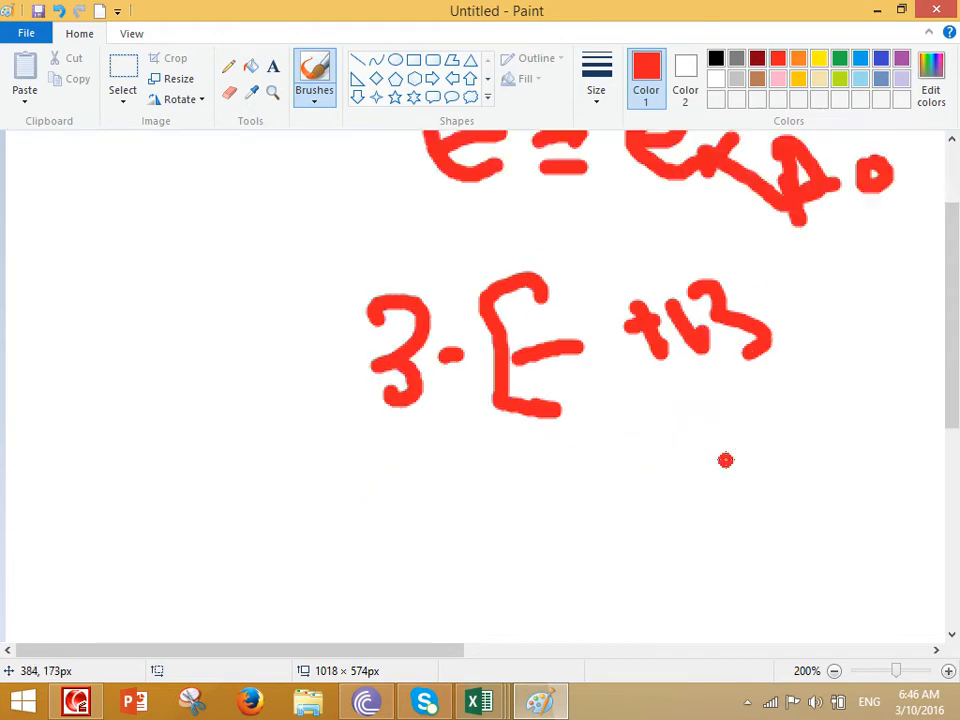
{"action": "mouse_move", "coordinate": [437, 497]}
{"action": "left_mouse_down"}
{"action": "mouse_move", "coordinate": [477, 534]}
{"action": "mouse_move", "coordinate": [466, 576]}
{"action": "left_mouse_up"}
{"action": "left_click", "coordinate": [527, 543]}
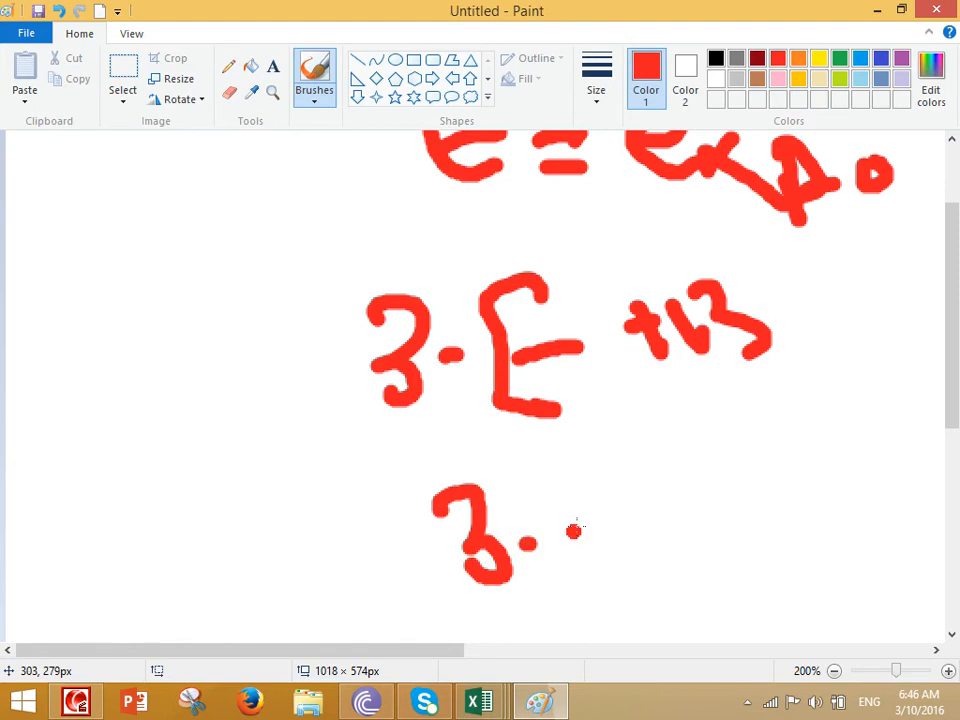
{"action": "left_click_drag", "start_coordinate": [545, 475], "coordinate": [593, 585]}
{"action": "left_click_drag", "start_coordinate": [398, 497], "coordinate": [440, 607]}
{"action": "mouse_move", "coordinate": [570, 495]}
{"action": "left_mouse_down"}
{"action": "mouse_move", "coordinate": [604, 458]}
{"action": "mouse_move", "coordinate": [636, 456]}
{"action": "left_mouse_up"}
{"action": "mouse_move", "coordinate": [648, 398]}
{"action": "left_mouse_down"}
{"action": "mouse_move", "coordinate": [662, 440]}
{"action": "mouse_move", "coordinate": [704, 478]}
{"action": "left_mouse_up"}
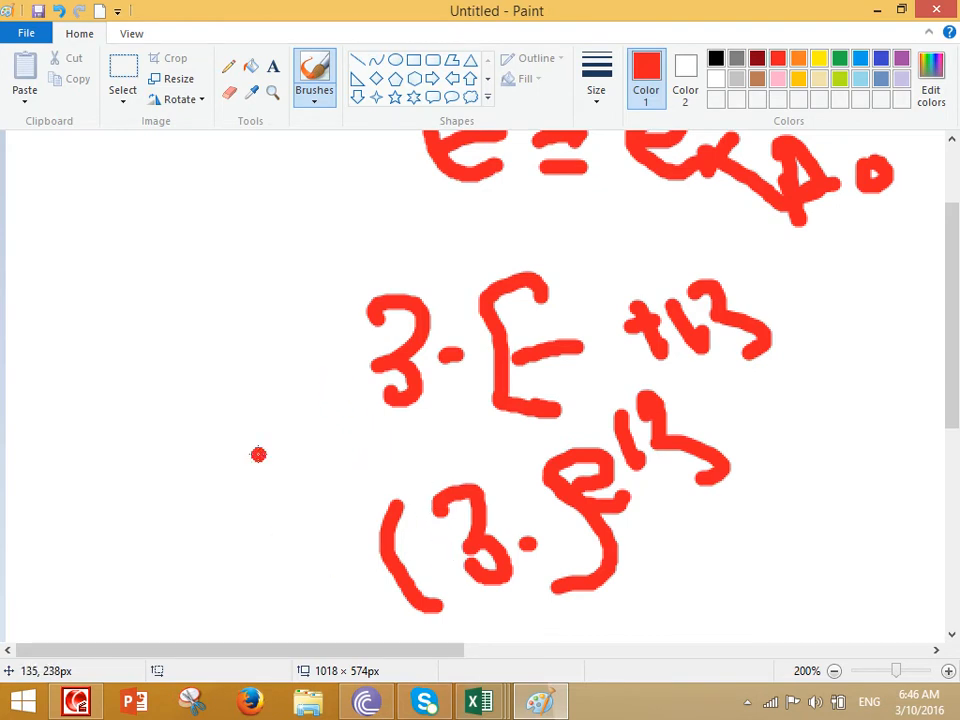
- Write mant in red on the left, then discard the red notes unsaved
{"action": "mouse_move", "coordinate": [72, 490]}
{"action": "left_mouse_down"}
{"action": "mouse_move", "coordinate": [136, 431]}
{"action": "mouse_move", "coordinate": [195, 505]}
{"action": "left_mouse_up"}
{"action": "left_click_drag", "start_coordinate": [224, 431], "coordinate": [250, 467]}
{"action": "mouse_move", "coordinate": [259, 415]}
{"action": "left_mouse_down"}
{"action": "mouse_move", "coordinate": [272, 430]}
{"action": "mouse_move", "coordinate": [318, 428]}
{"action": "left_mouse_up"}
{"action": "left_click_drag", "start_coordinate": [299, 362], "coordinate": [332, 410]}
{"action": "left_click_drag", "start_coordinate": [314, 396], "coordinate": [322, 374]}
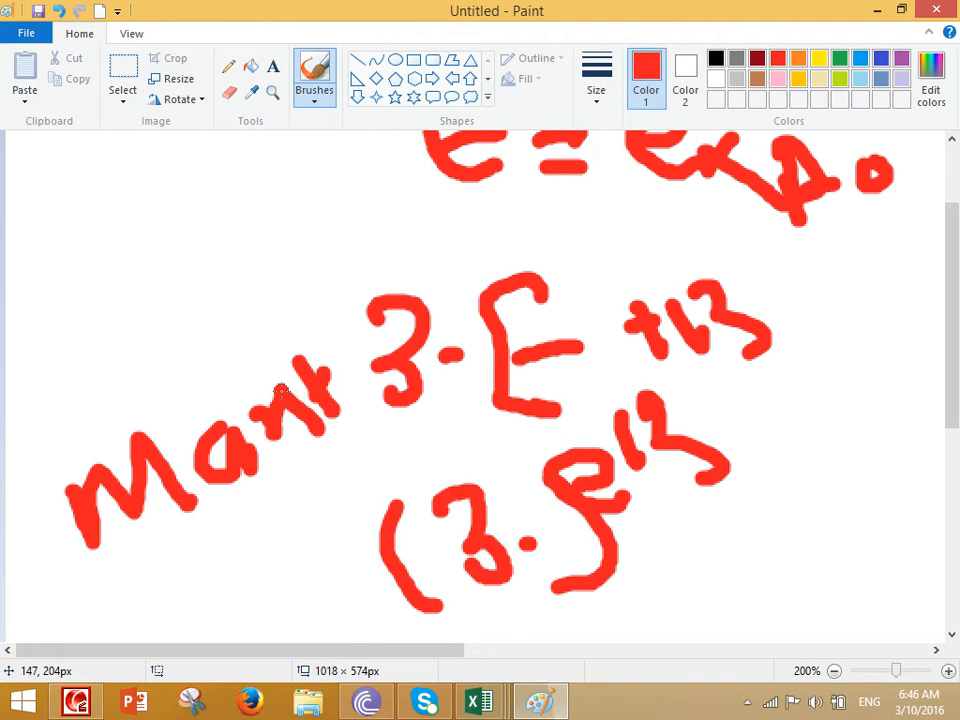
{"action": "key", "text": "ctrl+n"}
{"action": "left_click", "coordinate": [487, 354]}
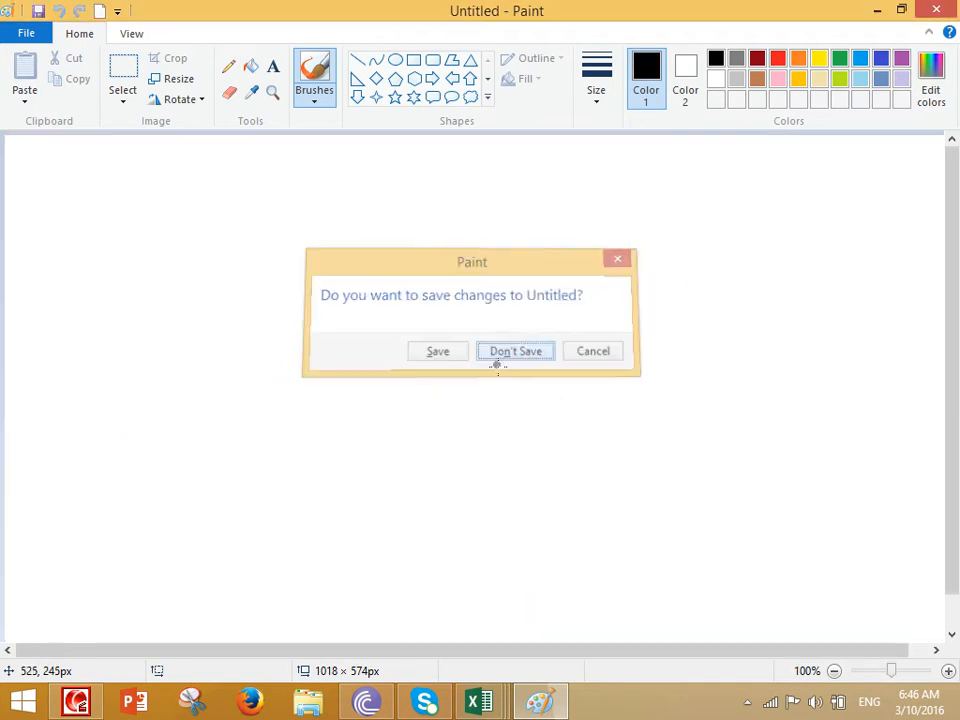
- Switch to red and handwrite 10,000 near the top of the canvas
{"action": "left_click", "coordinate": [779, 64]}
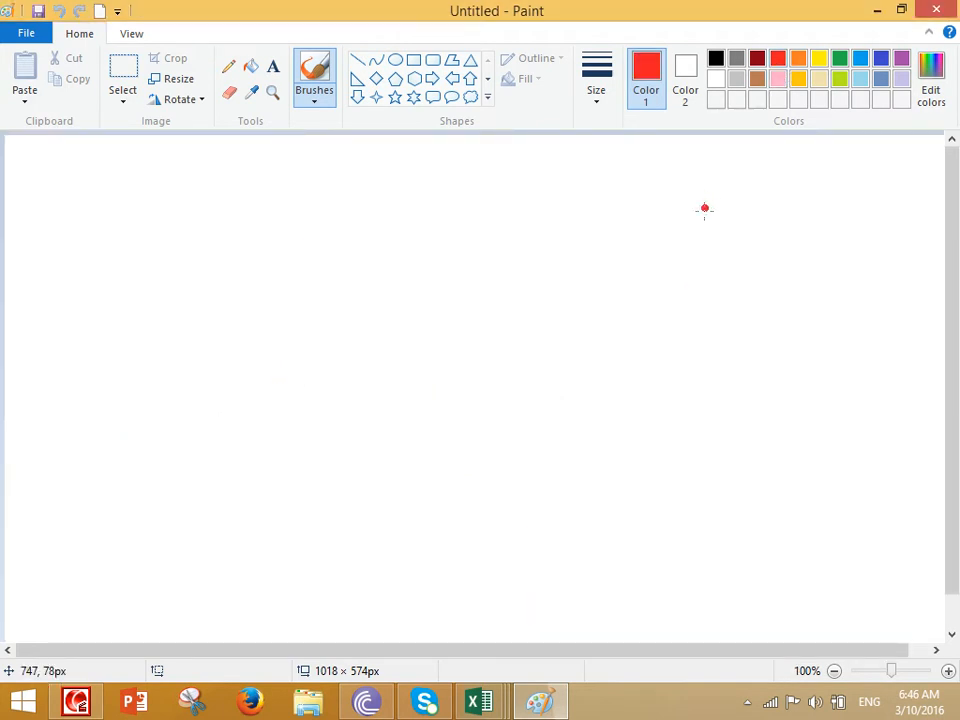
{"action": "scroll", "coordinate": [539, 325], "scroll_direction": "up", "scroll_amount": 1}
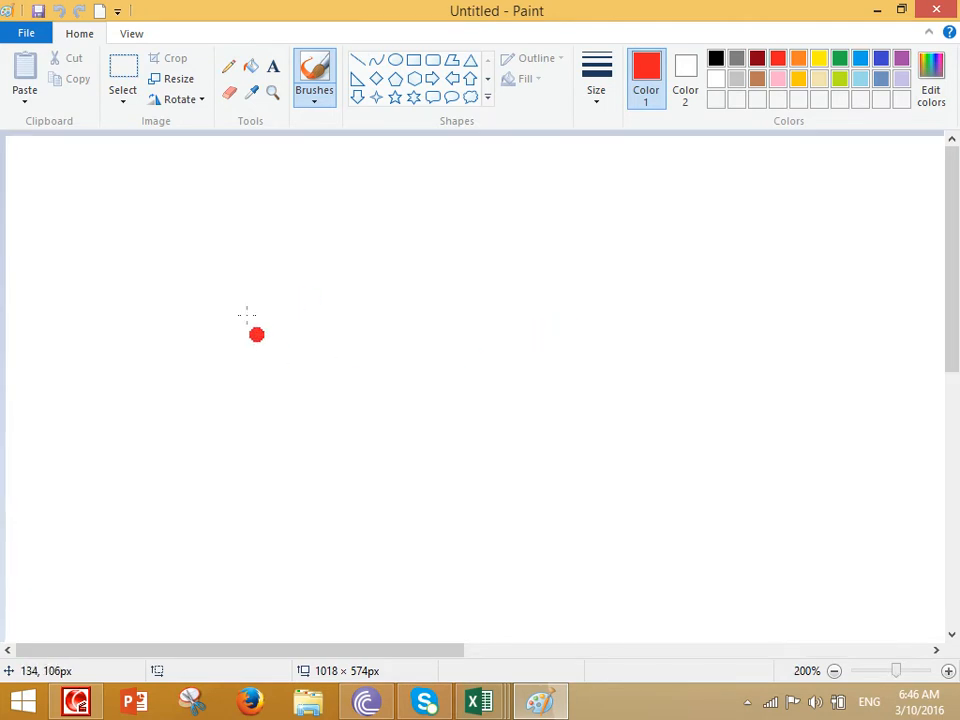
{"action": "left_click_drag", "start_coordinate": [223, 199], "coordinate": [214, 256]}
{"action": "left_click_drag", "start_coordinate": [302, 200], "coordinate": [325, 205]}
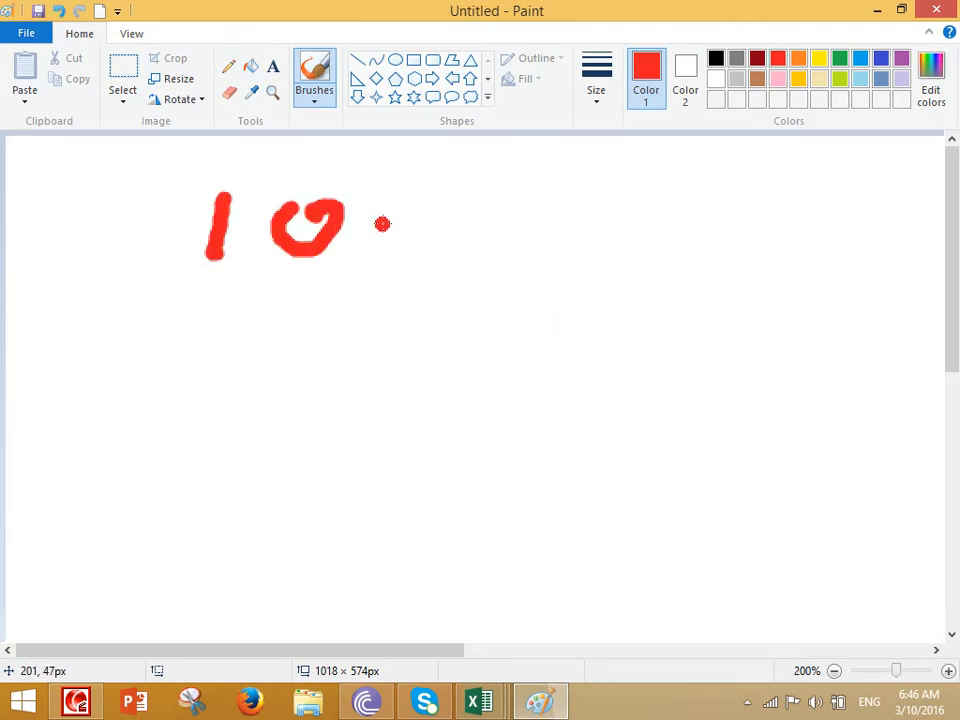
{"action": "left_click_drag", "start_coordinate": [382, 220], "coordinate": [418, 266]}
{"action": "mouse_move", "coordinate": [466, 206]}
{"action": "left_mouse_down"}
{"action": "mouse_move", "coordinate": [482, 240]}
{"action": "mouse_move", "coordinate": [490, 205]}
{"action": "left_mouse_up"}
{"action": "mouse_move", "coordinate": [518, 205]}
{"action": "left_mouse_down"}
{"action": "mouse_move", "coordinate": [526, 216]}
{"action": "mouse_move", "coordinate": [545, 188]}
{"action": "left_mouse_up"}
{"action": "mouse_move", "coordinate": [590, 195]}
{"action": "left_mouse_down"}
{"action": "mouse_move", "coordinate": [600, 192]}
{"action": "mouse_move", "coordinate": [590, 188]}
{"action": "left_mouse_up"}
- Handwrite 10×10³ below it with an arrow pointing to the exponent 3
{"action": "left_click_drag", "start_coordinate": [271, 353], "coordinate": [252, 398]}
{"action": "mouse_move", "coordinate": [322, 368]}
{"action": "left_mouse_down"}
{"action": "mouse_move", "coordinate": [324, 423]}
{"action": "mouse_move", "coordinate": [325, 362]}
{"action": "left_mouse_up"}
{"action": "left_click_drag", "start_coordinate": [452, 368], "coordinate": [412, 420]}
{"action": "mouse_move", "coordinate": [416, 366]}
{"action": "left_mouse_down"}
{"action": "mouse_move", "coordinate": [458, 409]}
{"action": "mouse_move", "coordinate": [500, 422]}
{"action": "left_mouse_up"}
{"action": "left_click_drag", "start_coordinate": [536, 370], "coordinate": [536, 412]}
{"action": "left_click_drag", "start_coordinate": [588, 354], "coordinate": [580, 358]}
{"action": "mouse_move", "coordinate": [634, 275]}
{"action": "left_mouse_down"}
{"action": "mouse_move", "coordinate": [666, 308]}
{"action": "mouse_move", "coordinate": [648, 340]}
{"action": "left_mouse_up"}
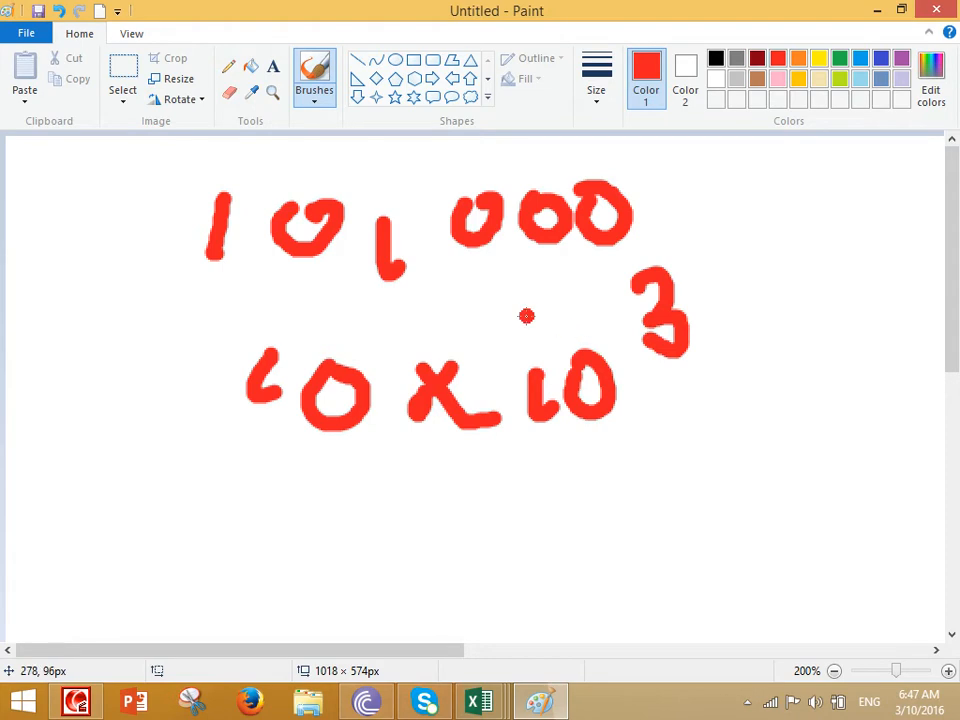
{"action": "mouse_move", "coordinate": [685, 180]}
{"action": "left_mouse_down"}
{"action": "mouse_move", "coordinate": [720, 264]}
{"action": "mouse_move", "coordinate": [736, 278]}
{"action": "mouse_move", "coordinate": [690, 296]}
{"action": "left_mouse_up"}
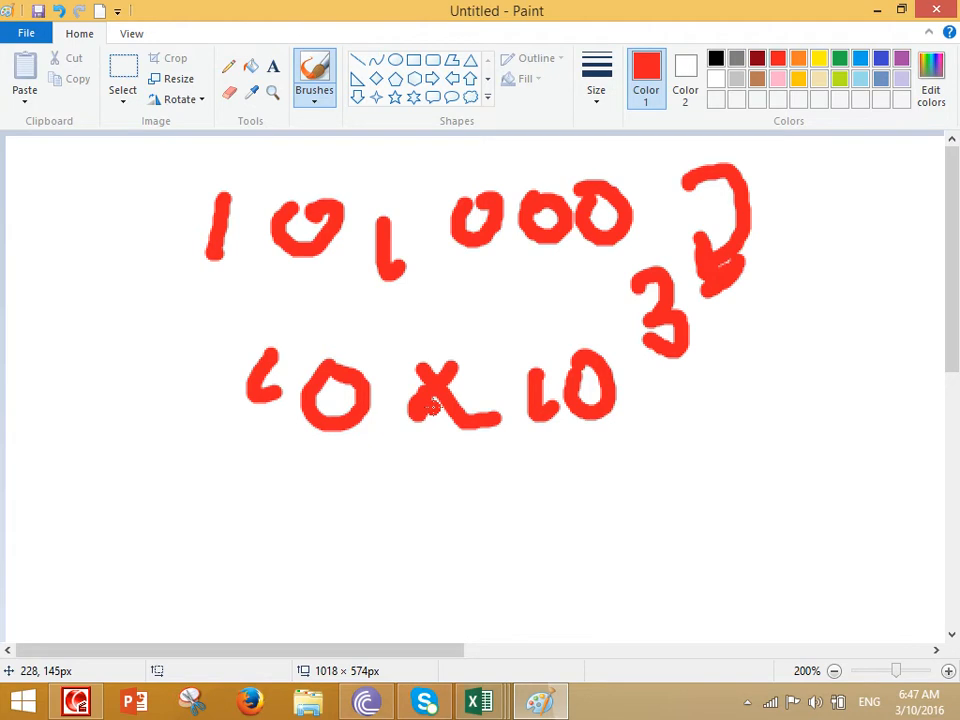
- Add a 10x1000 line with an equals sign and curve, then close Paint without saving
{"action": "left_click_drag", "start_coordinate": [257, 481], "coordinate": [258, 543]}
{"action": "mouse_move", "coordinate": [319, 487]}
{"action": "left_mouse_down"}
{"action": "mouse_move", "coordinate": [303, 510]}
{"action": "mouse_move", "coordinate": [320, 488]}
{"action": "left_mouse_up"}
{"action": "mouse_move", "coordinate": [398, 478]}
{"action": "left_mouse_down"}
{"action": "mouse_move", "coordinate": [378, 523]}
{"action": "mouse_move", "coordinate": [410, 508]}
{"action": "left_mouse_up"}
{"action": "left_click_drag", "start_coordinate": [461, 470], "coordinate": [475, 504]}
{"action": "mouse_move", "coordinate": [500, 482]}
{"action": "left_mouse_down"}
{"action": "mouse_move", "coordinate": [509, 511]}
{"action": "mouse_move", "coordinate": [560, 468]}
{"action": "mouse_move", "coordinate": [624, 452]}
{"action": "left_mouse_up"}
{"action": "left_click", "coordinate": [463, 526]}
{"action": "left_click_drag", "start_coordinate": [478, 558], "coordinate": [520, 546]}
{"action": "left_click_drag", "start_coordinate": [492, 585], "coordinate": [530, 575]}
{"action": "mouse_move", "coordinate": [540, 555]}
{"action": "left_mouse_down"}
{"action": "mouse_move", "coordinate": [671, 590]}
{"action": "mouse_move", "coordinate": [705, 122]}
{"action": "mouse_move", "coordinate": [423, 178]}
{"action": "mouse_move", "coordinate": [445, 183]}
{"action": "left_mouse_up"}
{"action": "left_click", "coordinate": [444, 244]}
{"action": "key", "text": "alt+F4"}
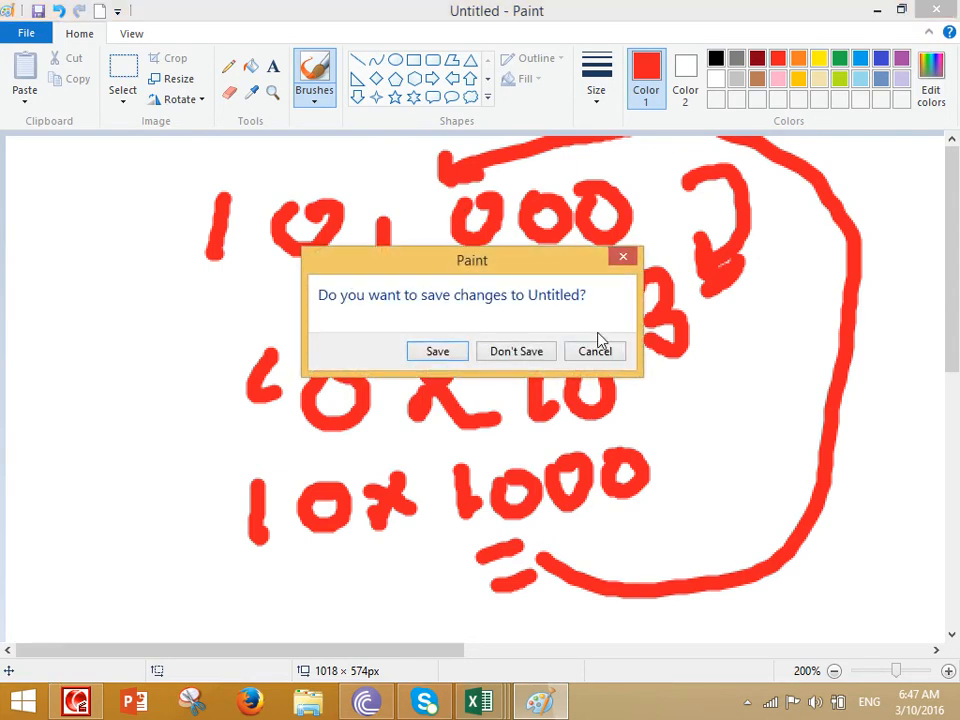
{"action": "left_click", "coordinate": [536, 354]}
{"action": "left_click", "coordinate": [585, 448]}
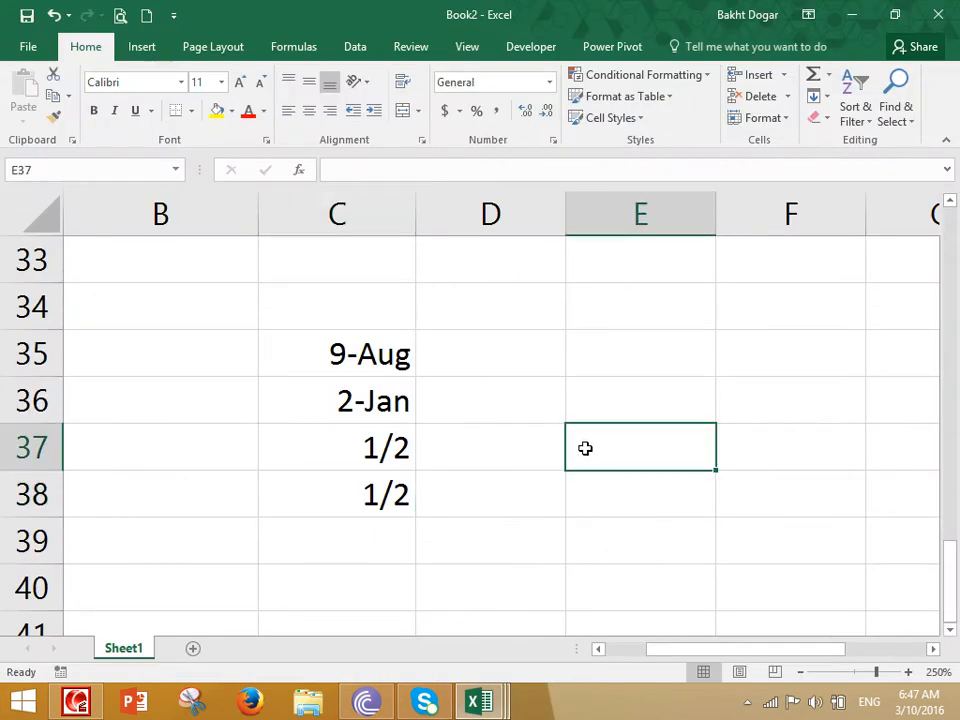
{"action": "type", "text": "98989898989898"}
{"action": "key", "text": "Return"}
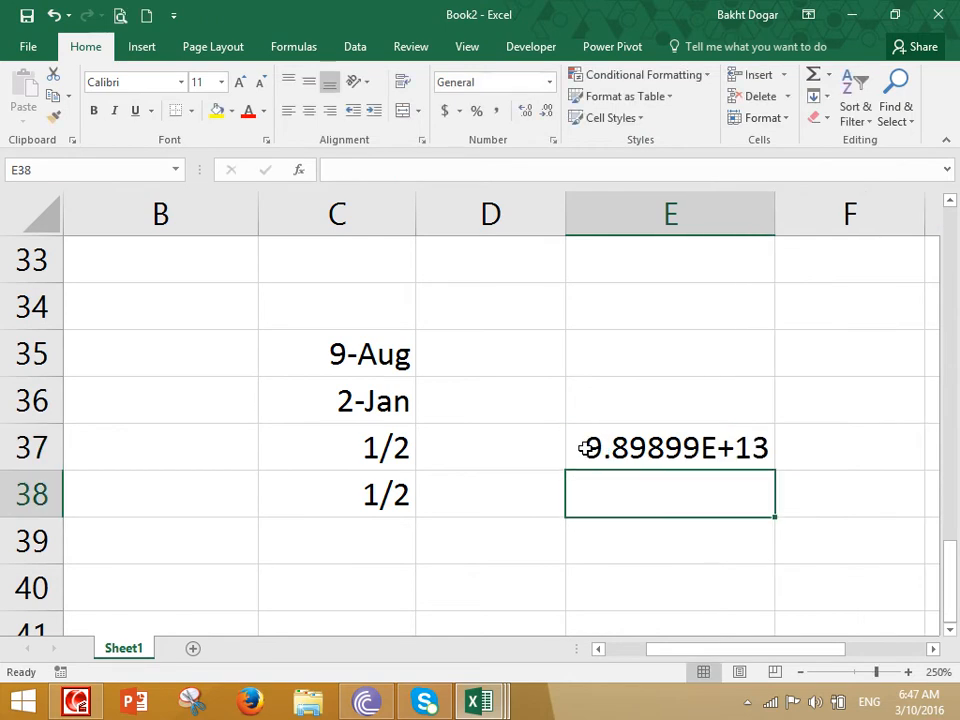
{"action": "left_click", "coordinate": [681, 461]}
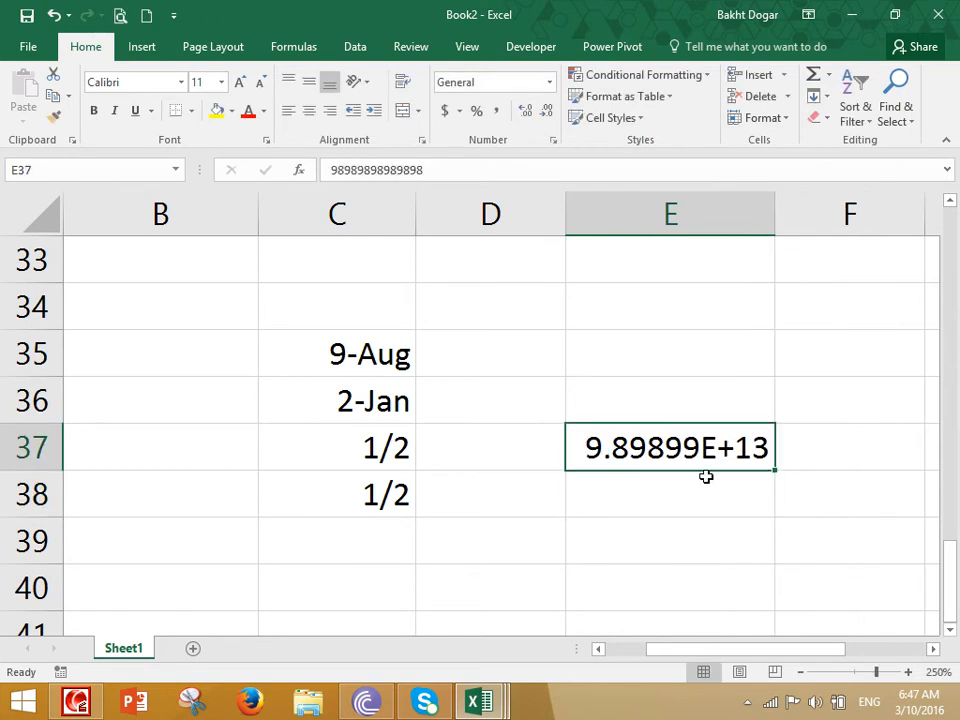
{"action": "left_click", "coordinate": [549, 82]}
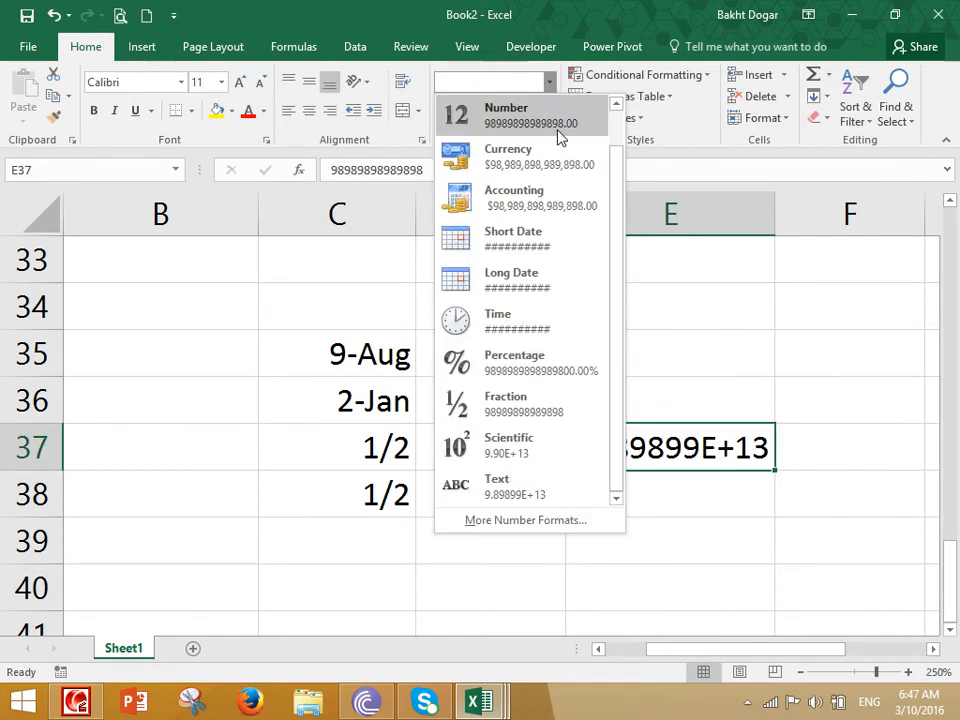
{"action": "left_click", "coordinate": [519, 445]}
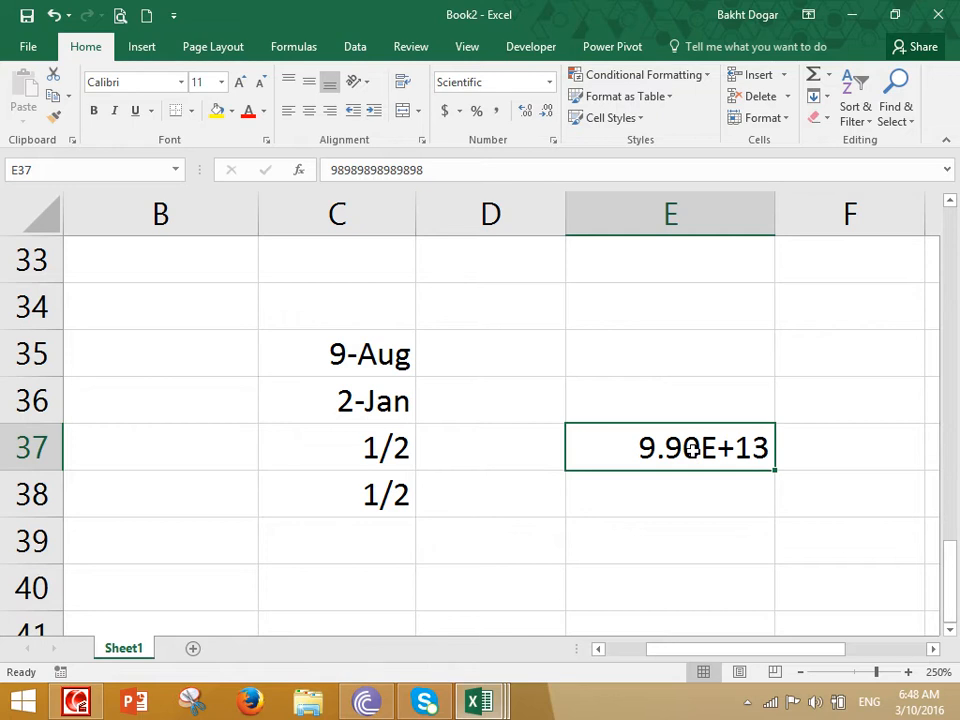
- Switch E37 to Number format with zero decimal places
{"action": "left_click", "coordinate": [549, 83]}
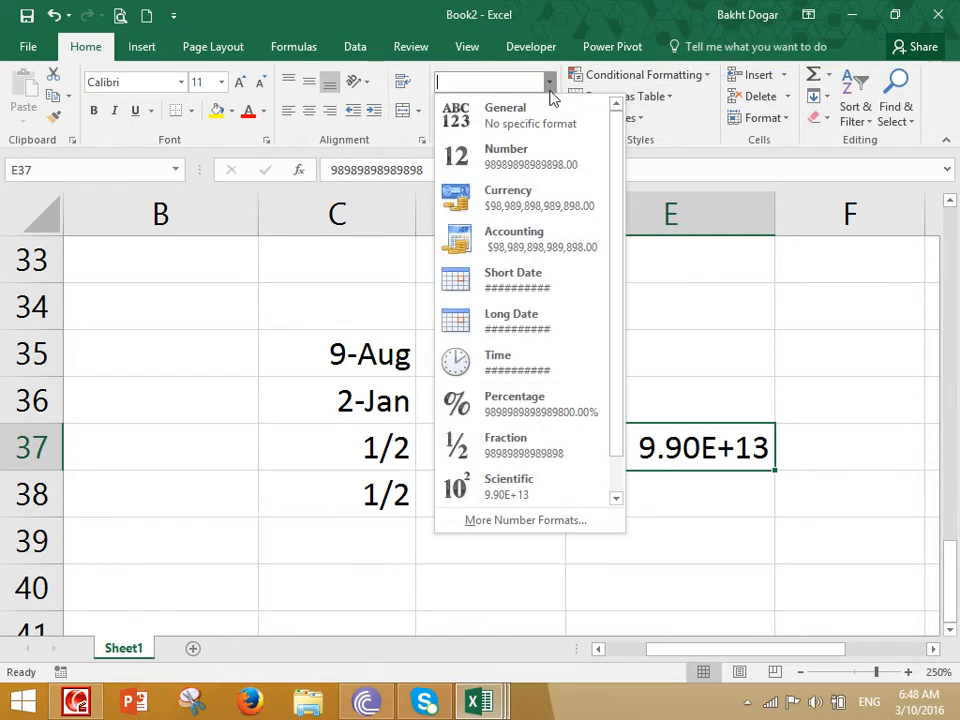
{"action": "left_click", "coordinate": [540, 158]}
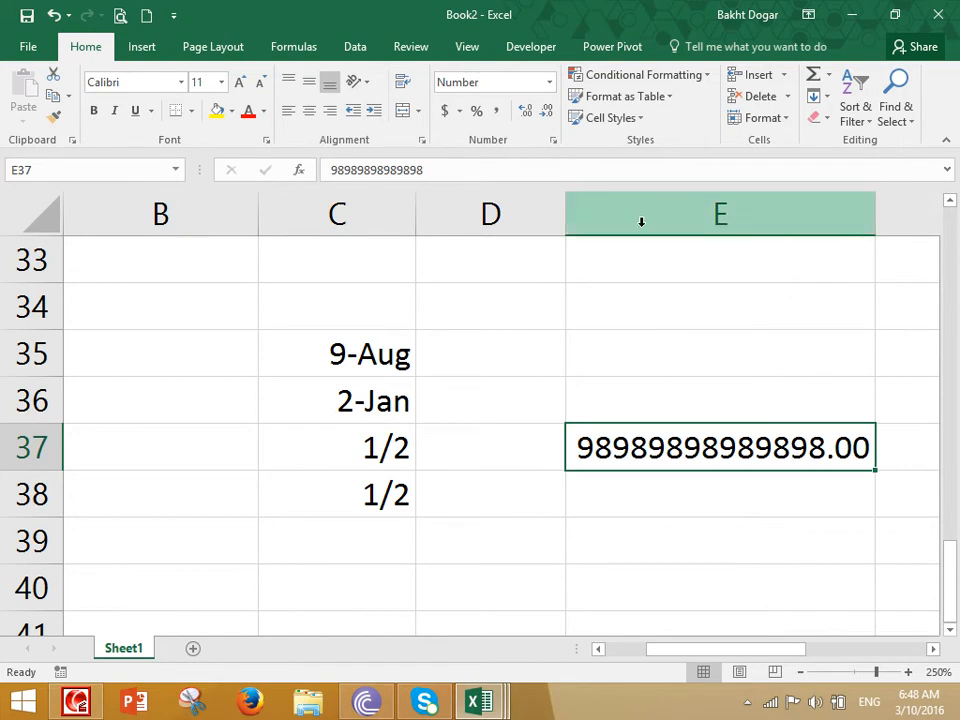
{"action": "left_click", "coordinate": [546, 110]}
{"action": "left_click", "coordinate": [546, 110]}
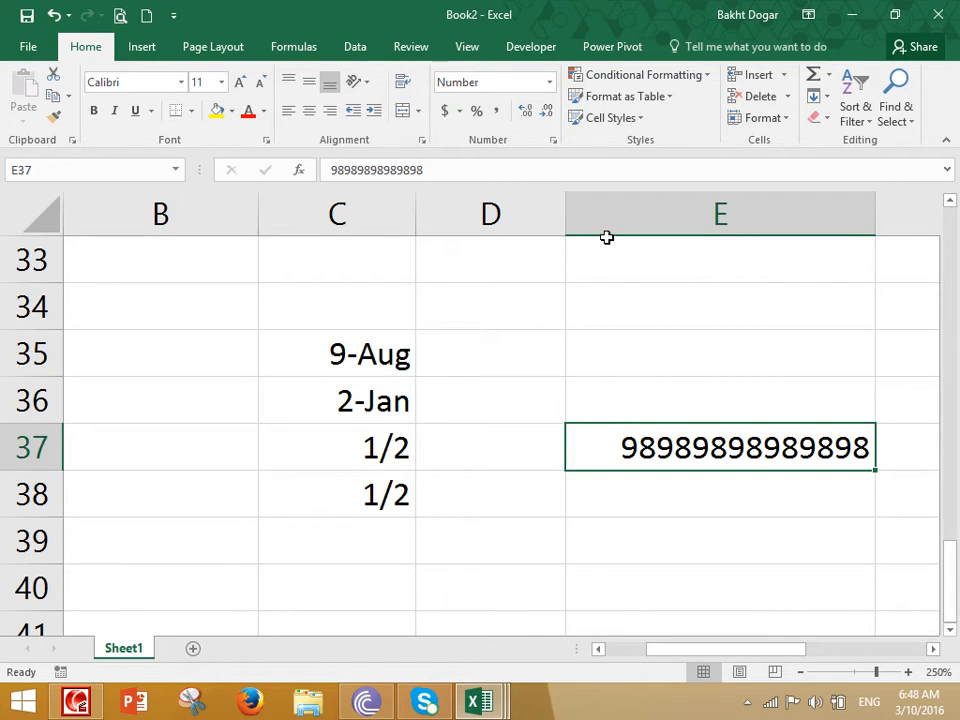
- Select cell D54 and widen column D
{"action": "left_click", "coordinate": [606, 229]}
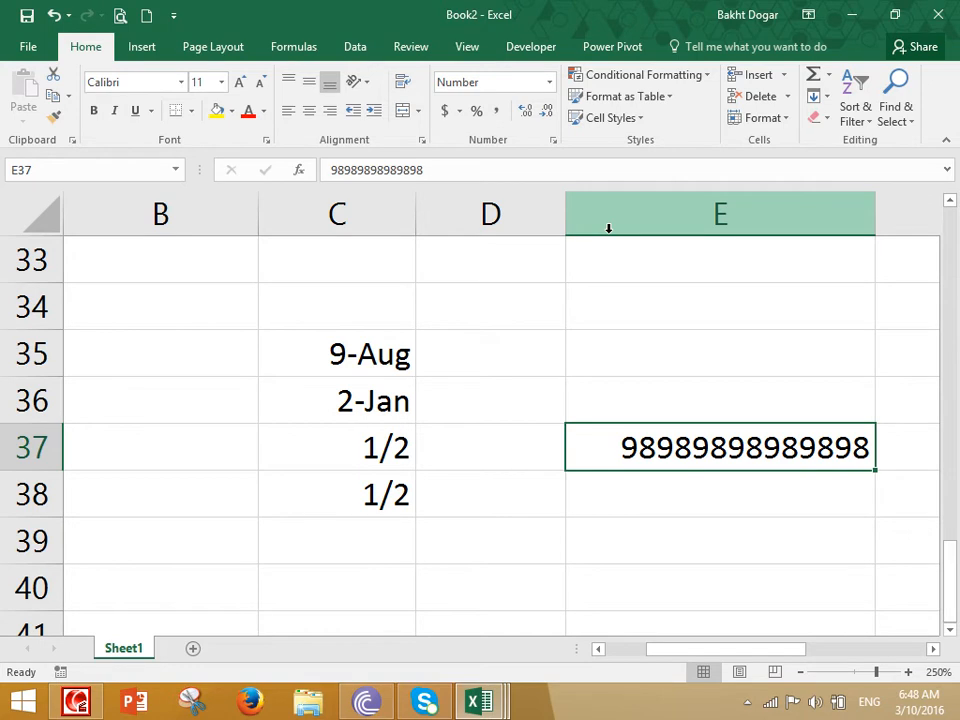
{"action": "left_click", "coordinate": [549, 82]}
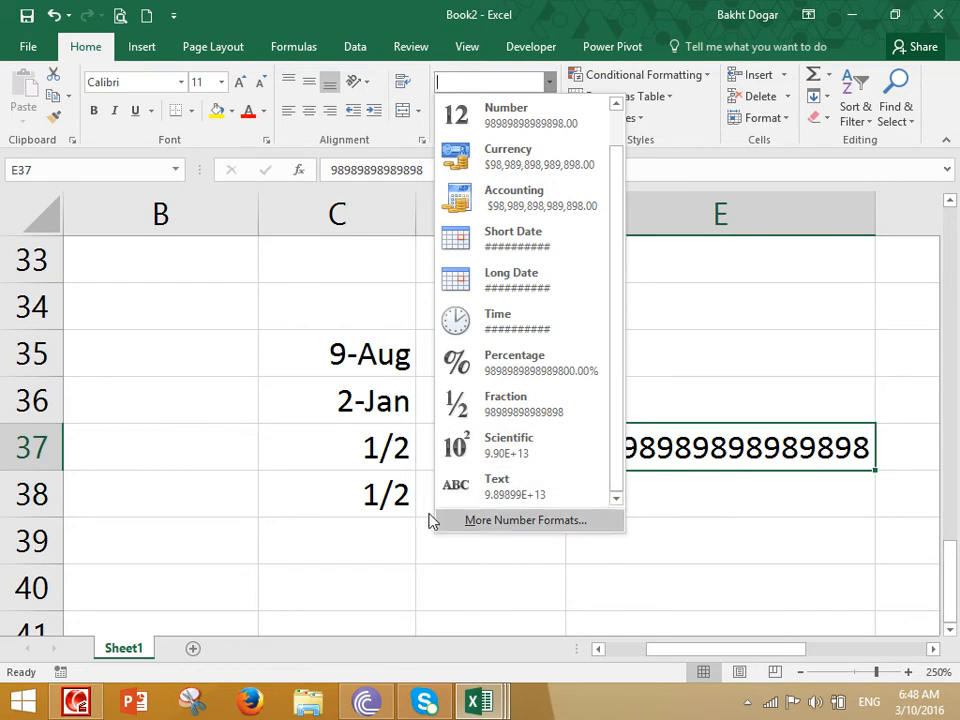
{"action": "left_click", "coordinate": [369, 433]}
{"action": "scroll", "coordinate": [371, 429], "scroll_direction": "down", "scroll_amount": 7}
{"action": "left_click", "coordinate": [504, 317]}
{"action": "left_click_drag", "start_coordinate": [566, 214], "coordinate": [613, 220]}
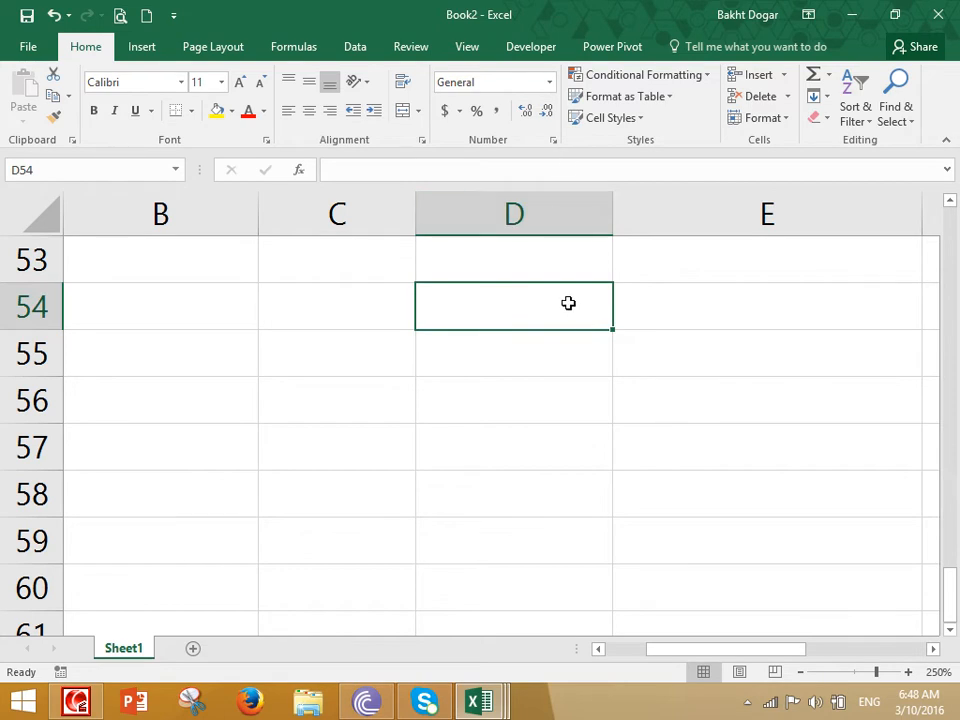
- Enter the Phone heading in D54, then clear a phone number that lost its leading zero
{"action": "type", "text": "Phone"}
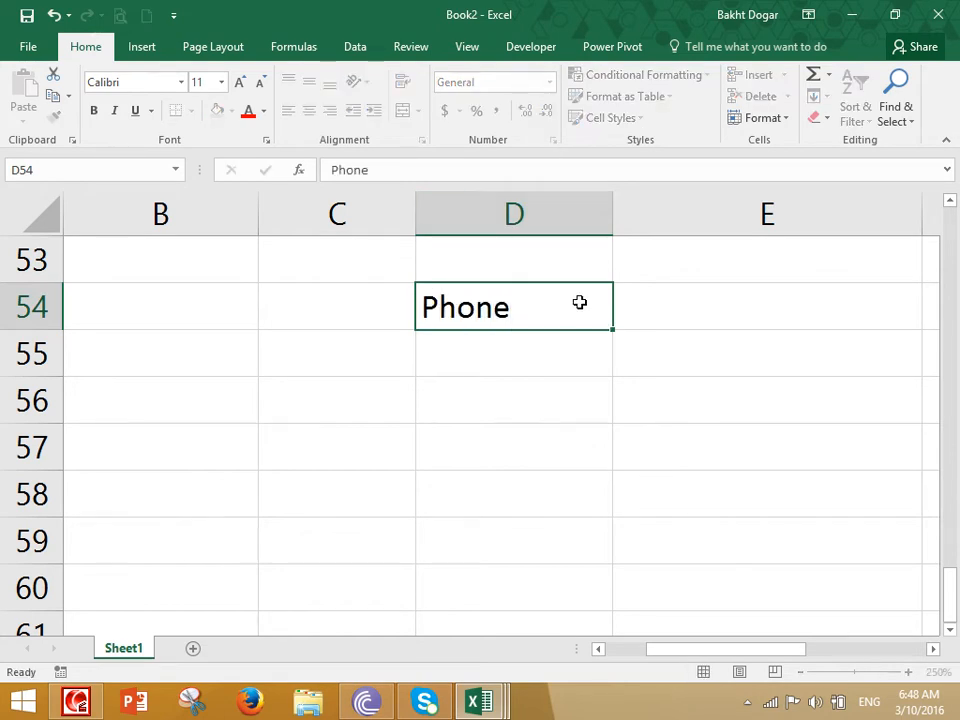
{"action": "key", "text": "Return"}
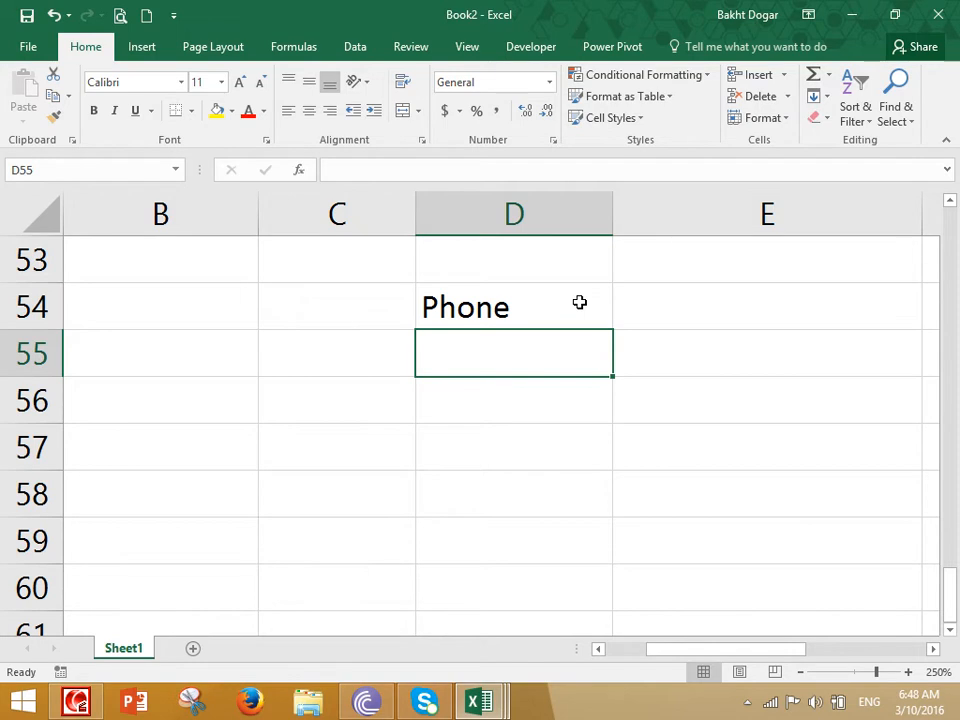
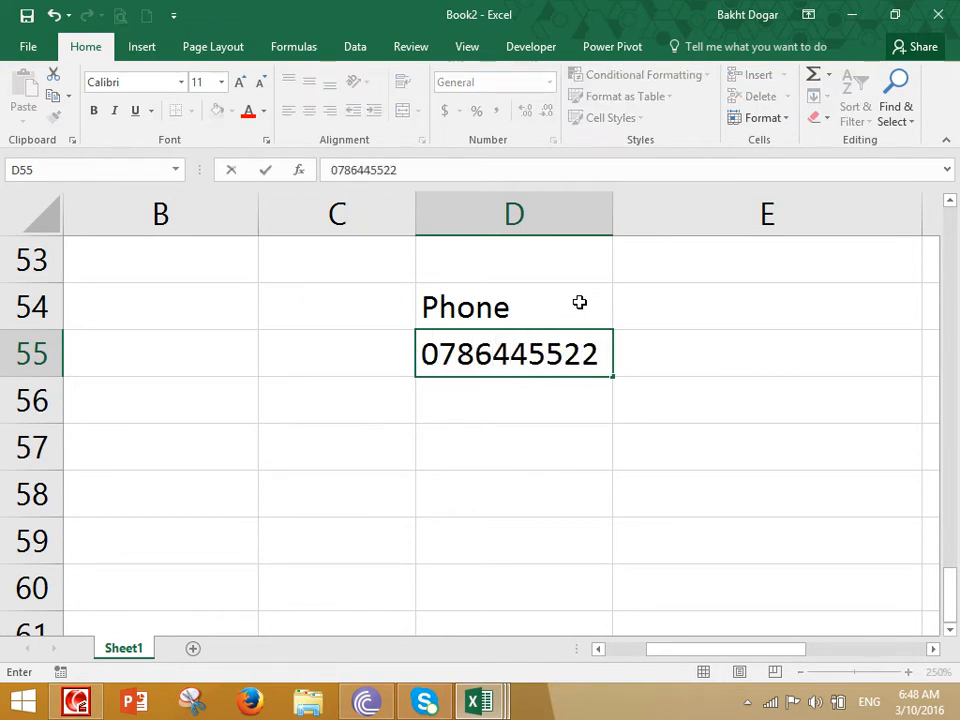
{"action": "key", "text": "Return"}
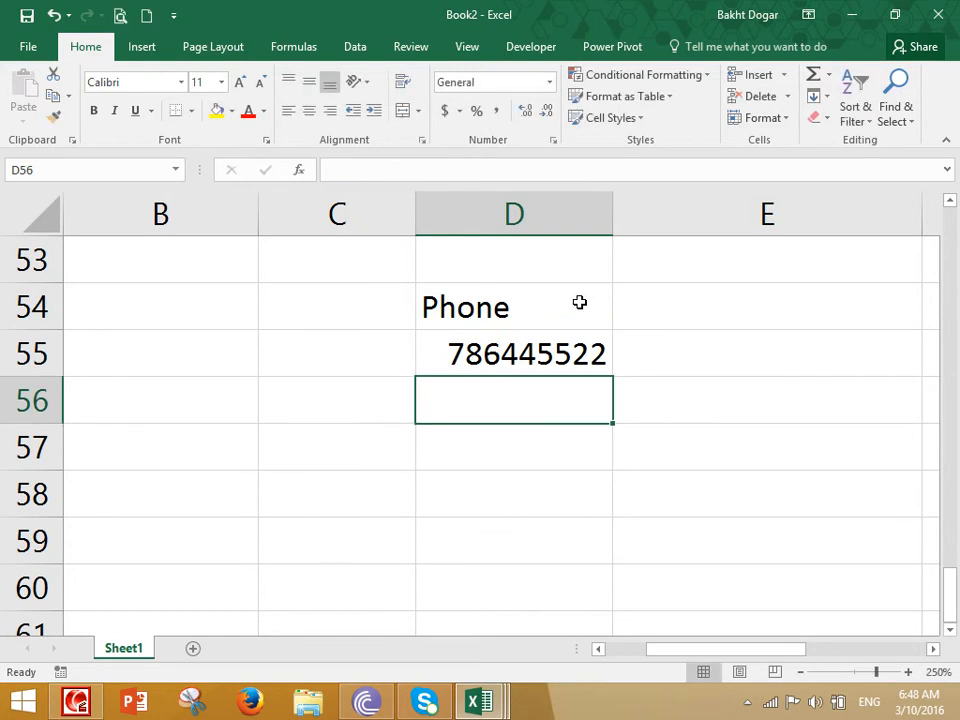
{"action": "key", "text": "Up"}
{"action": "key", "text": "Delete"}
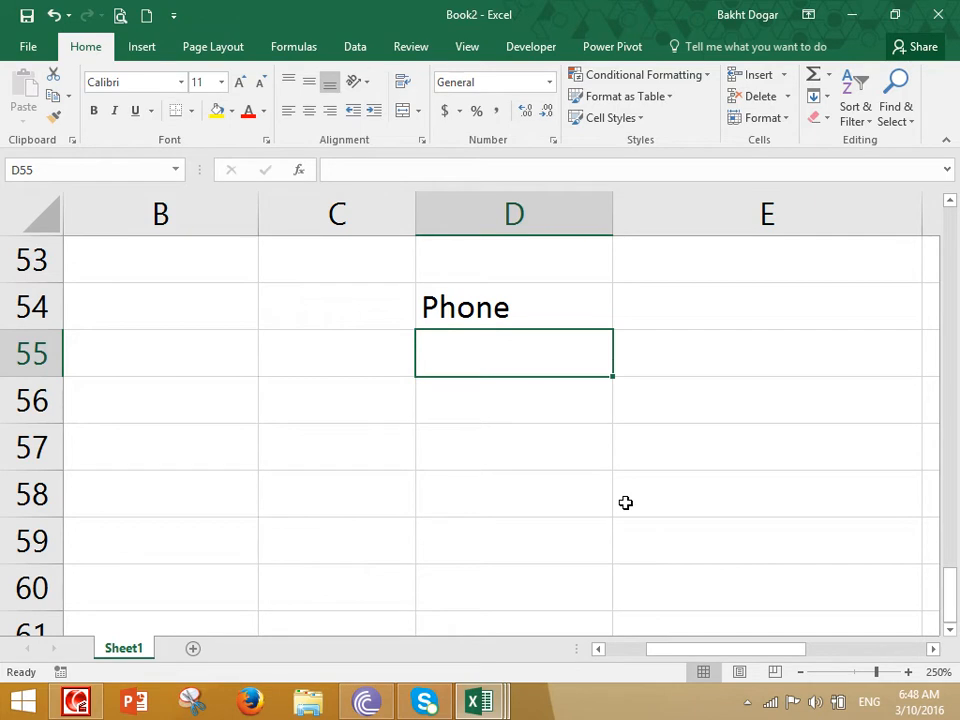
- Format the cells D55:D62 as Text
{"action": "left_click_drag", "start_coordinate": [567, 370], "coordinate": [589, 583]}
{"action": "scroll", "coordinate": [589, 567], "scroll_direction": "up", "scroll_amount": 3}
{"action": "scroll", "coordinate": [588, 531], "scroll_direction": "down", "scroll_amount": 3}
{"action": "scroll", "coordinate": [659, 433], "scroll_direction": "down", "scroll_amount": 1, "text": "ctrl"}
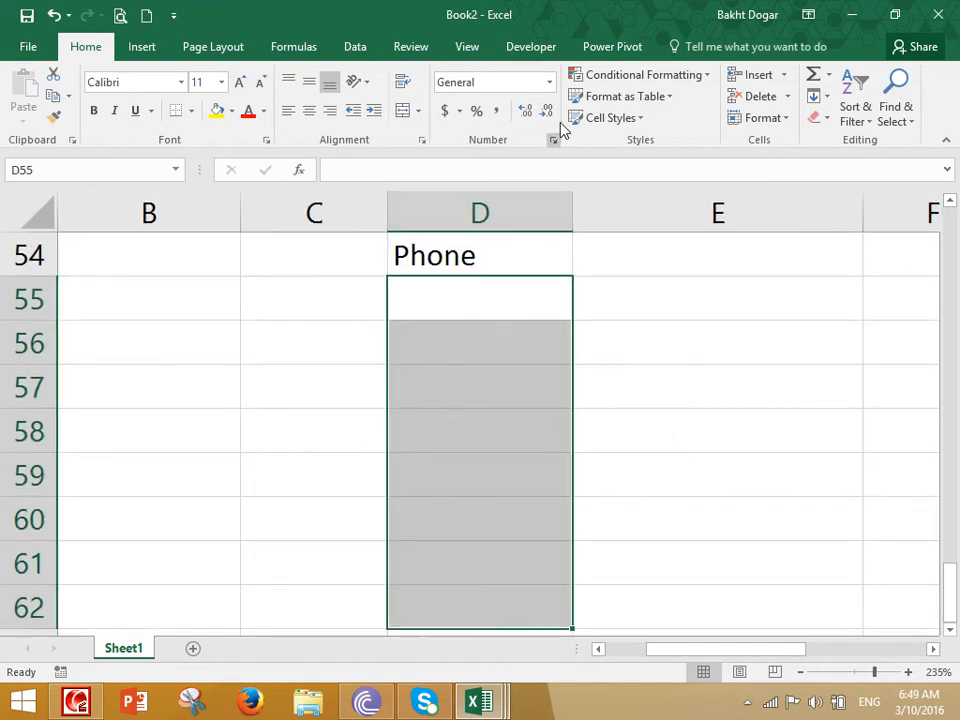
{"action": "left_click", "coordinate": [549, 83]}
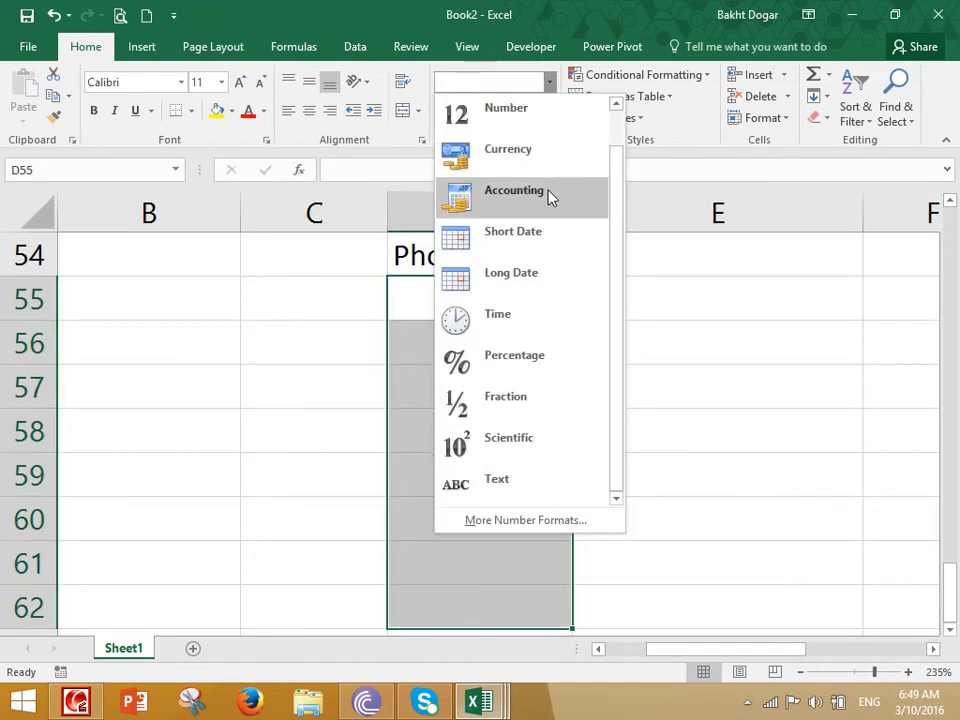
{"action": "left_click", "coordinate": [529, 490]}
- Type two phone numbers into D55 and D56, keeping their leading zeros
{"action": "left_click", "coordinate": [514, 296]}
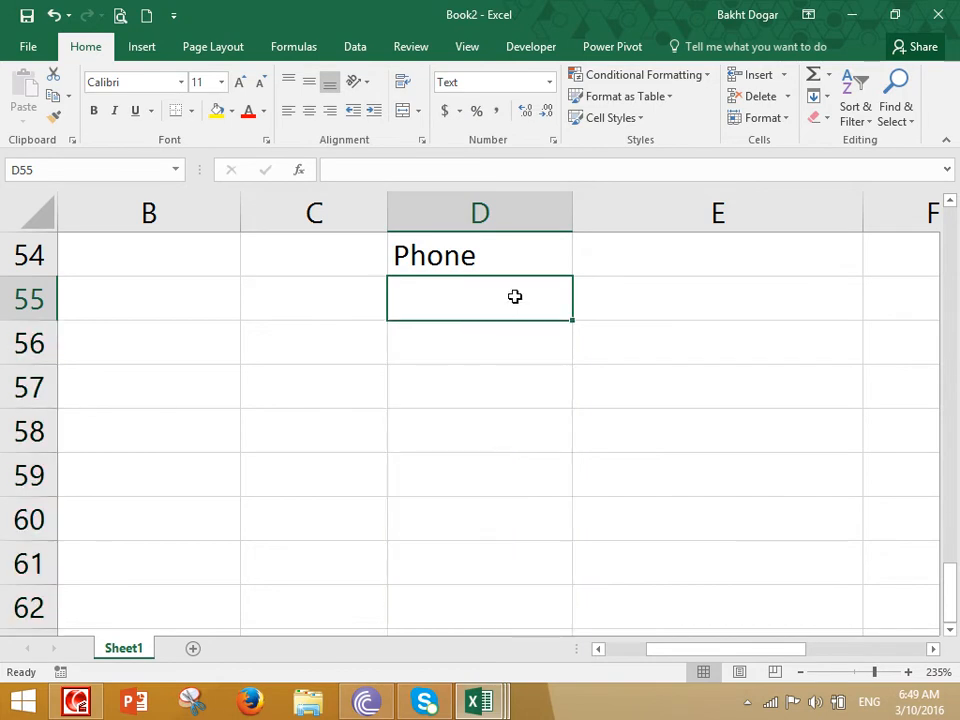
{"action": "key", "text": "Return"}
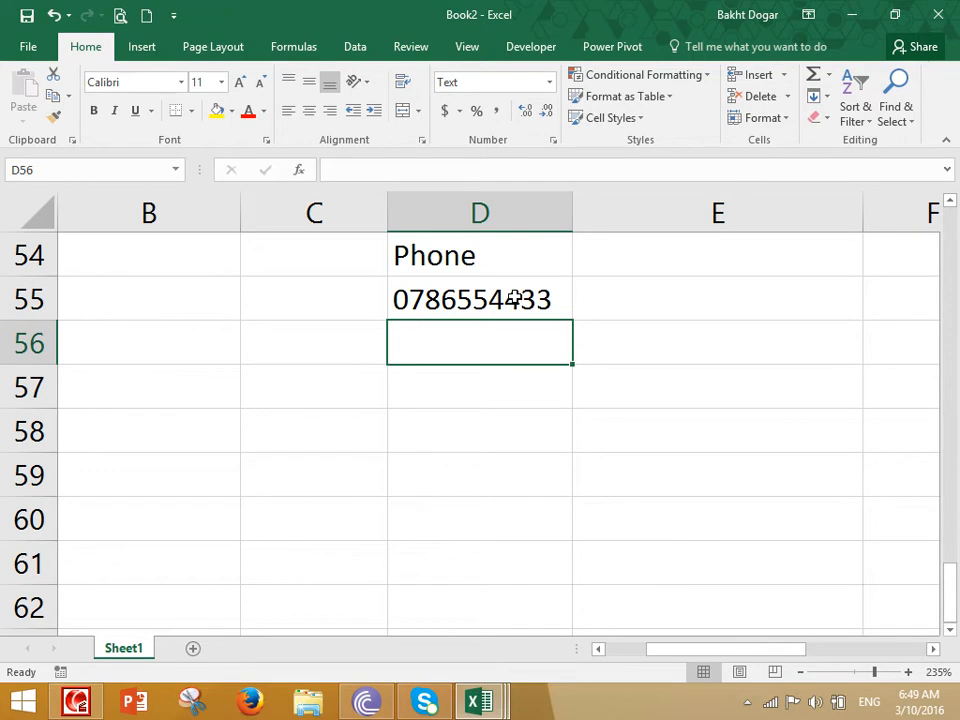
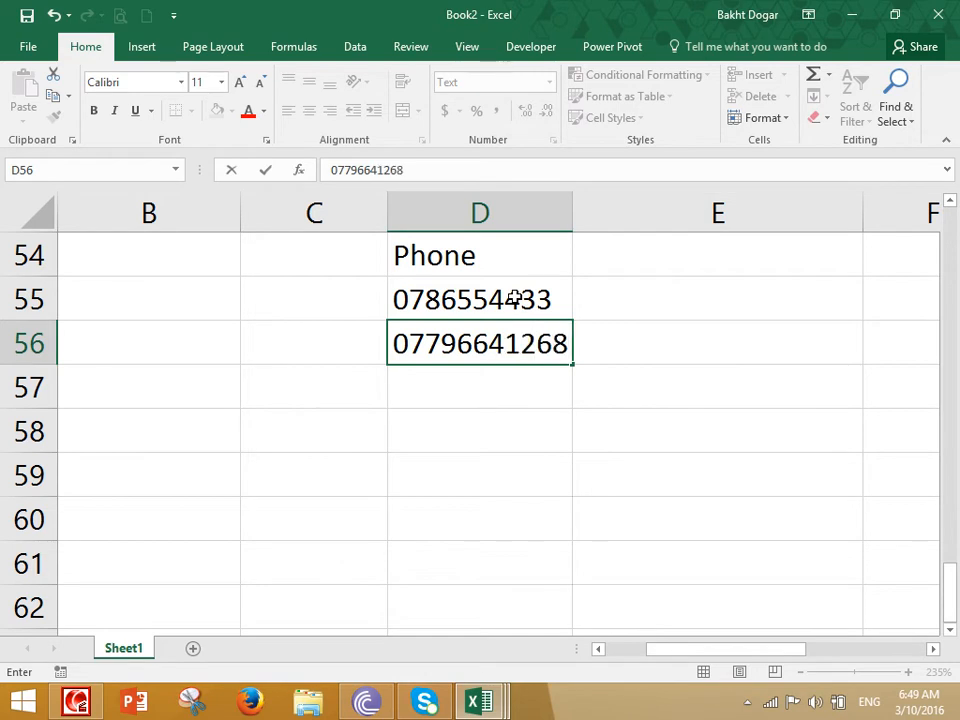
{"action": "key", "text": "Return"}
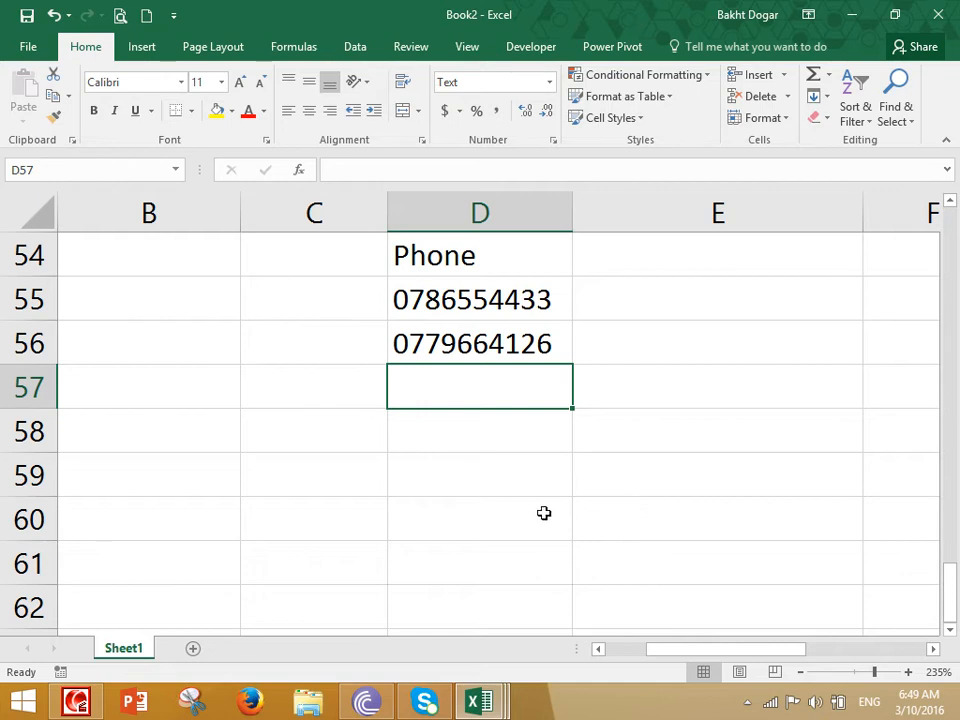
- Give the Phone cells D55:D63 the custom number format 0000-0000
{"action": "left_click_drag", "start_coordinate": [526, 307], "coordinate": [504, 621]}
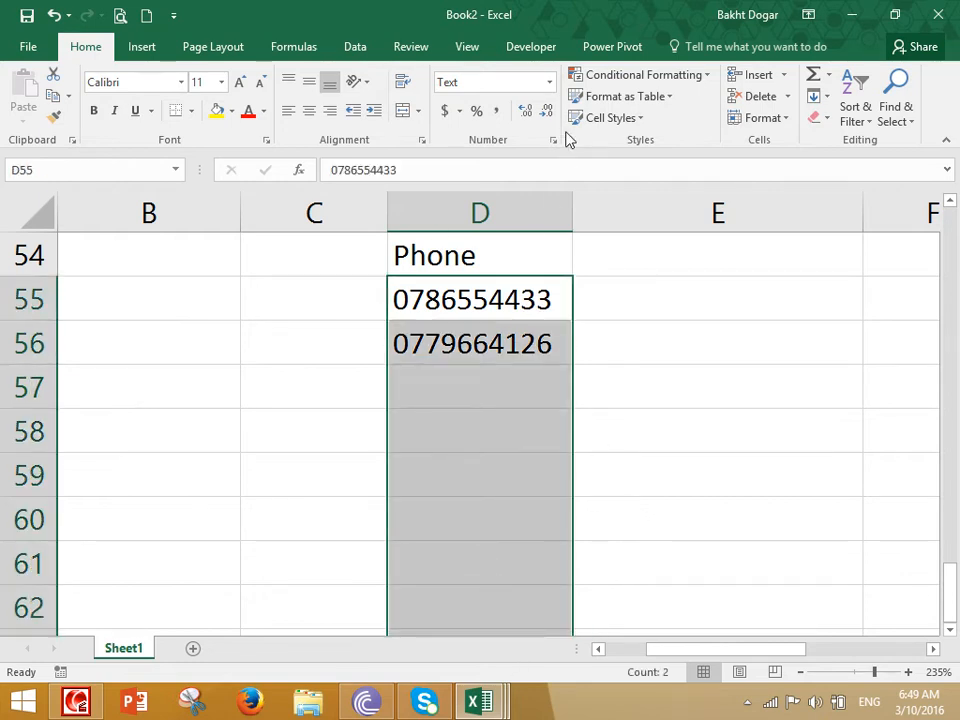
{"action": "left_click", "coordinate": [552, 85]}
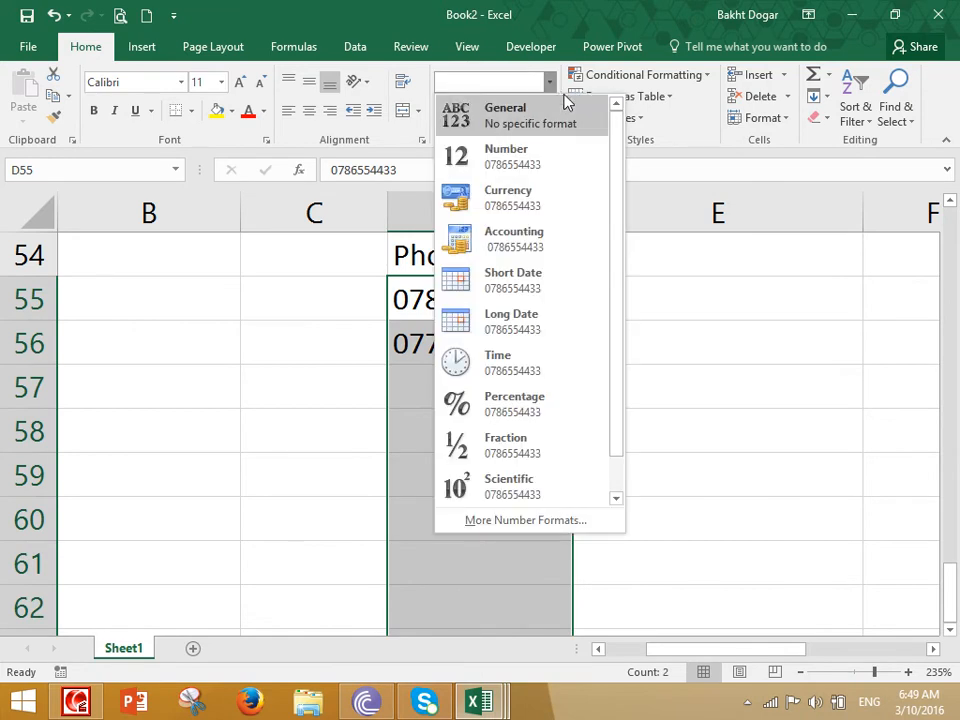
{"action": "left_click", "coordinate": [538, 521]}
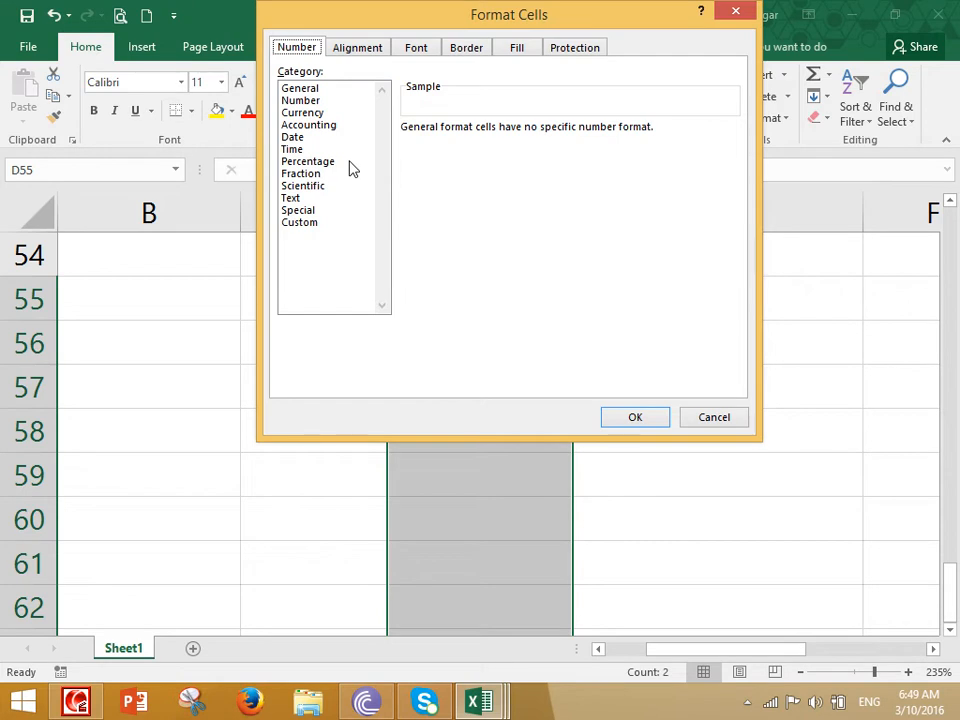
{"action": "left_click", "coordinate": [305, 223]}
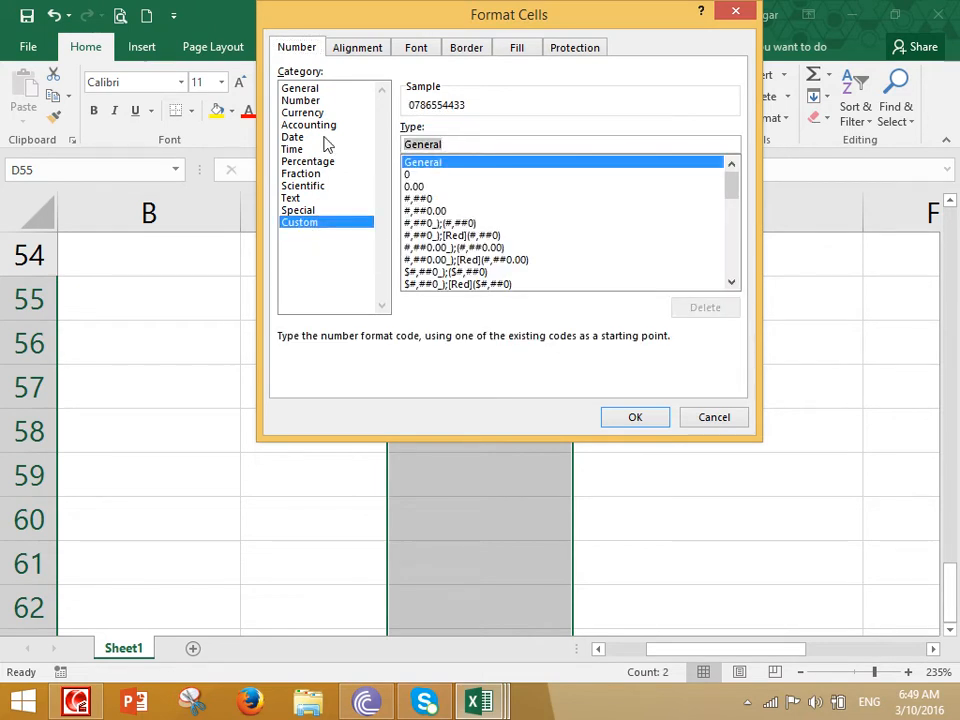
{"action": "type", "text": "00000000"}
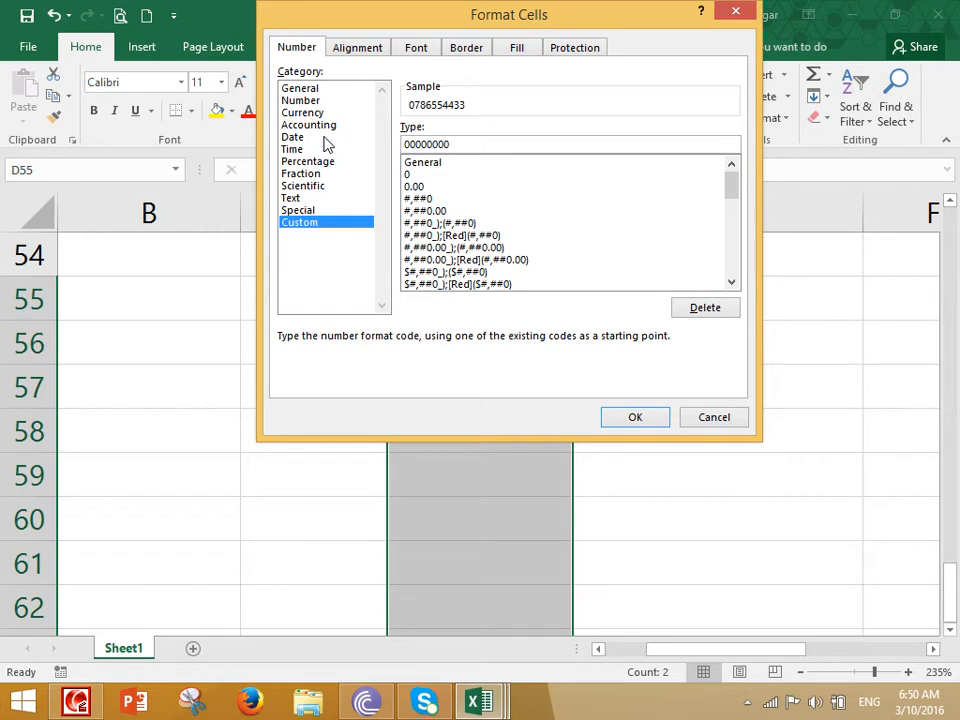
{"action": "key", "text": "BackSpace"}
{"action": "key", "text": "BackSpace"}
{"action": "key", "text": "BackSpace"}
{"action": "key", "text": "BackSpace"}
{"action": "key", "text": "BackSpace"}
{"action": "key", "text": "BackSpace"}
{"action": "key", "text": "BackSpace"}
{"action": "key", "text": "BackSpace"}
{"action": "type", "text": "0000-0000"}
{"action": "left_click", "coordinate": [635, 417]}
- Enter two more hyphenated phone numbers in D57 and D58
{"action": "left_click", "coordinate": [494, 377]}
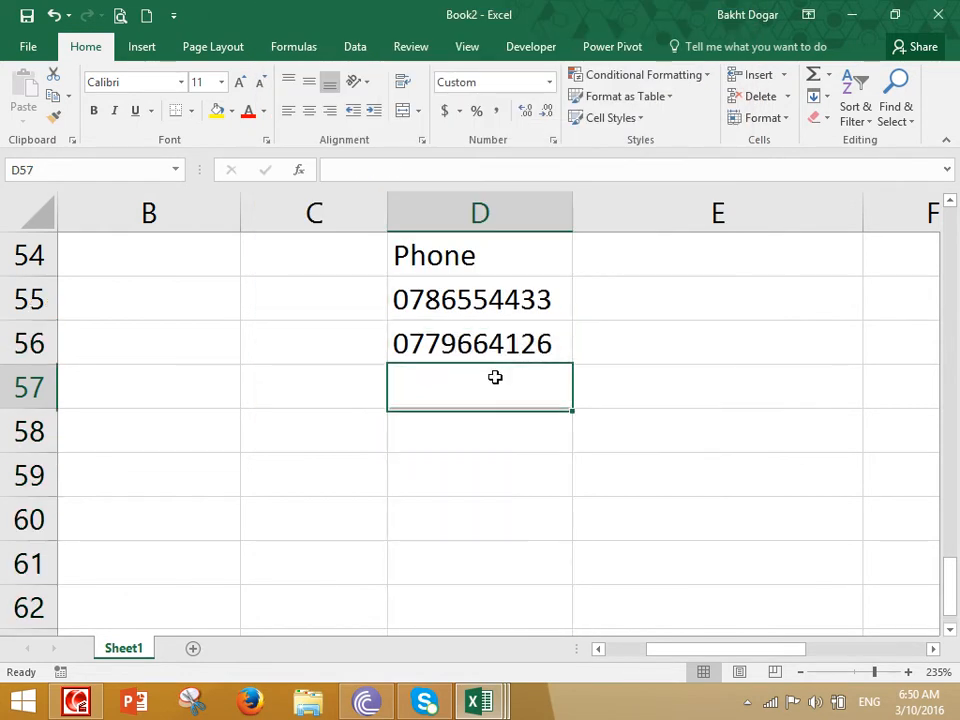
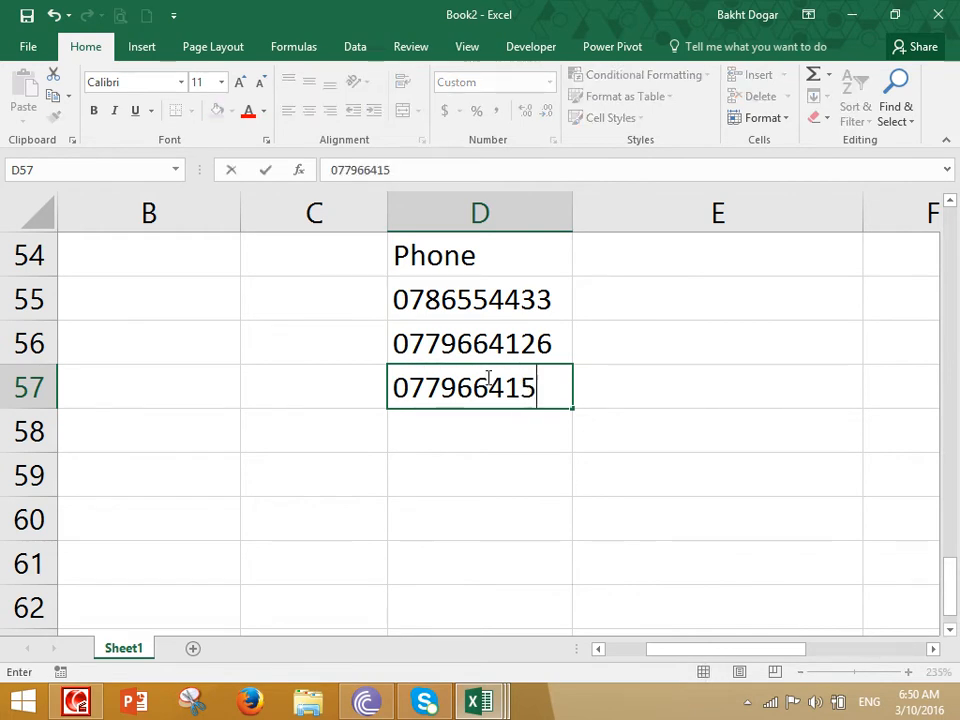
{"action": "key", "text": "Return"}
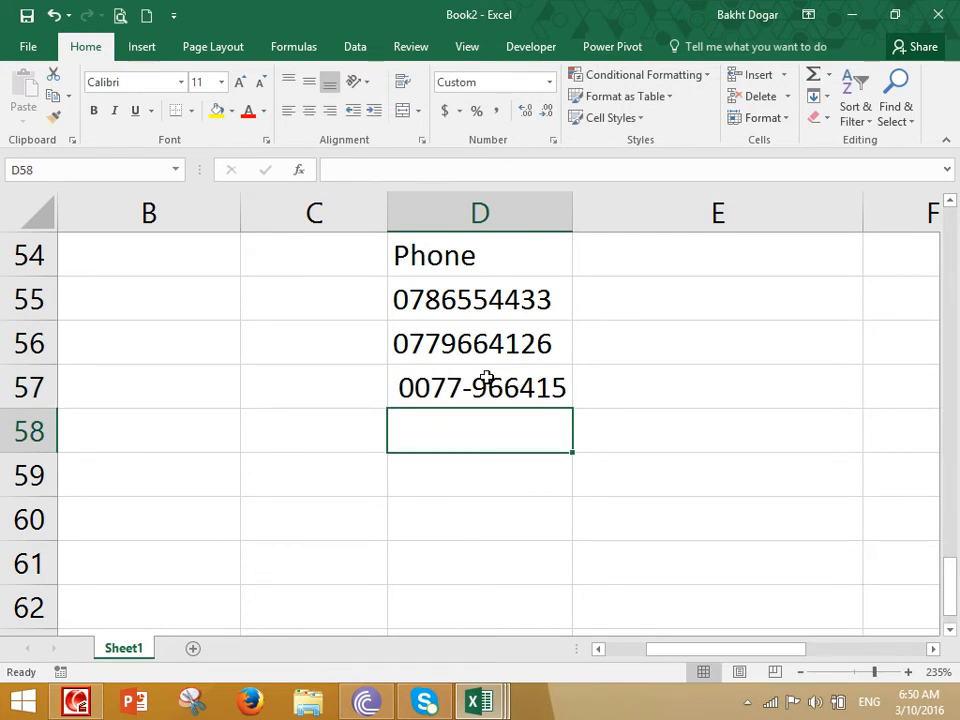
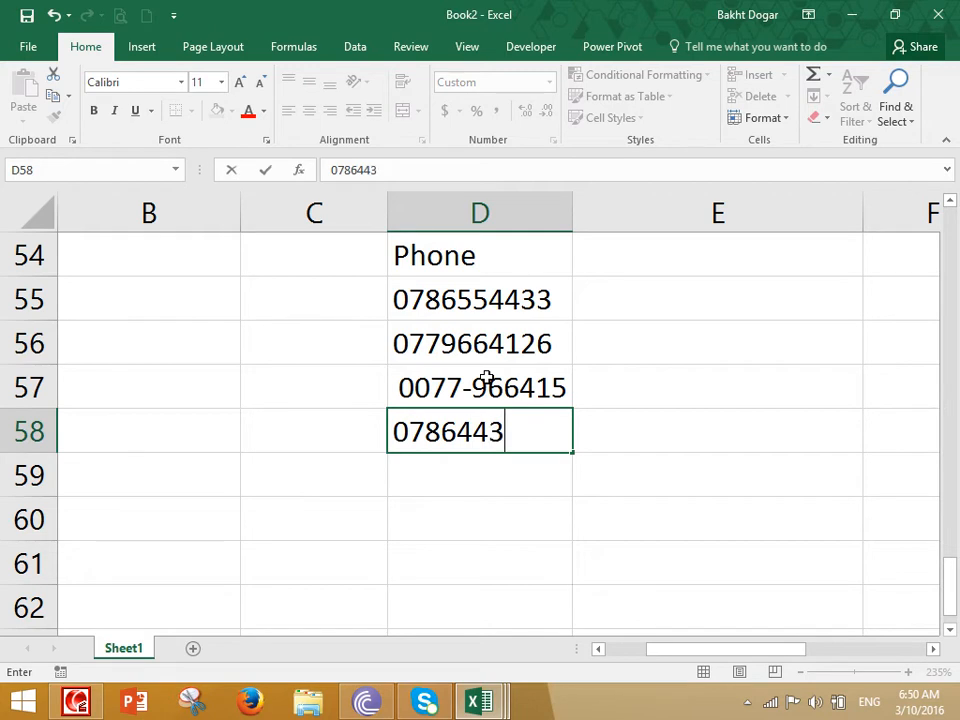
{"action": "key", "text": "Return"}
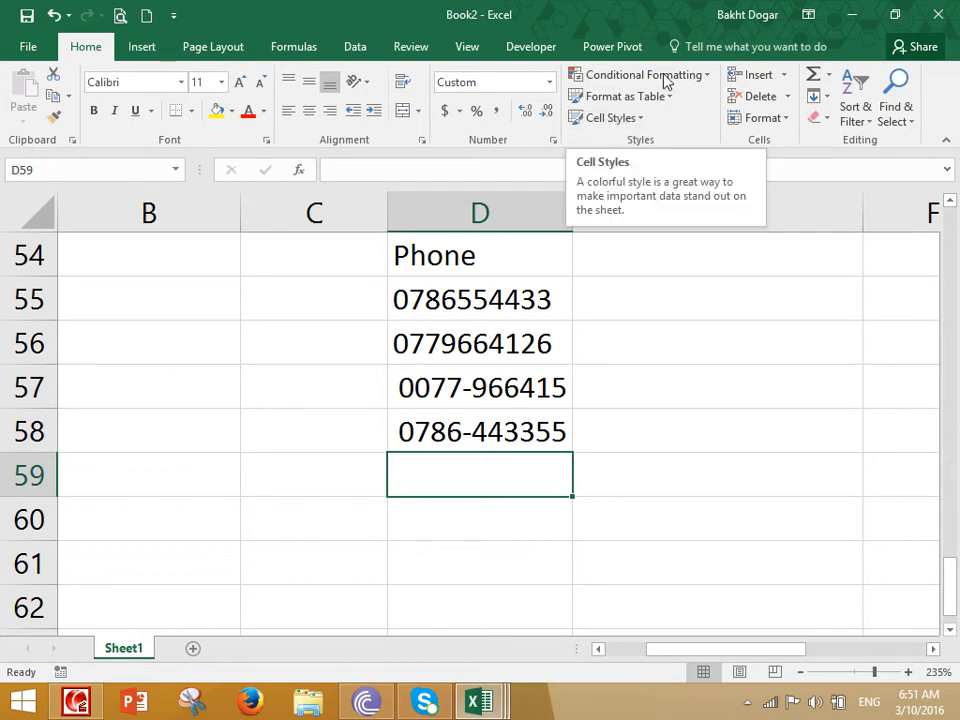
- Autofit column C so the dates show in full, then select A1:C12
{"action": "scroll", "coordinate": [410, 467], "scroll_direction": "up", "scroll_amount": 18}
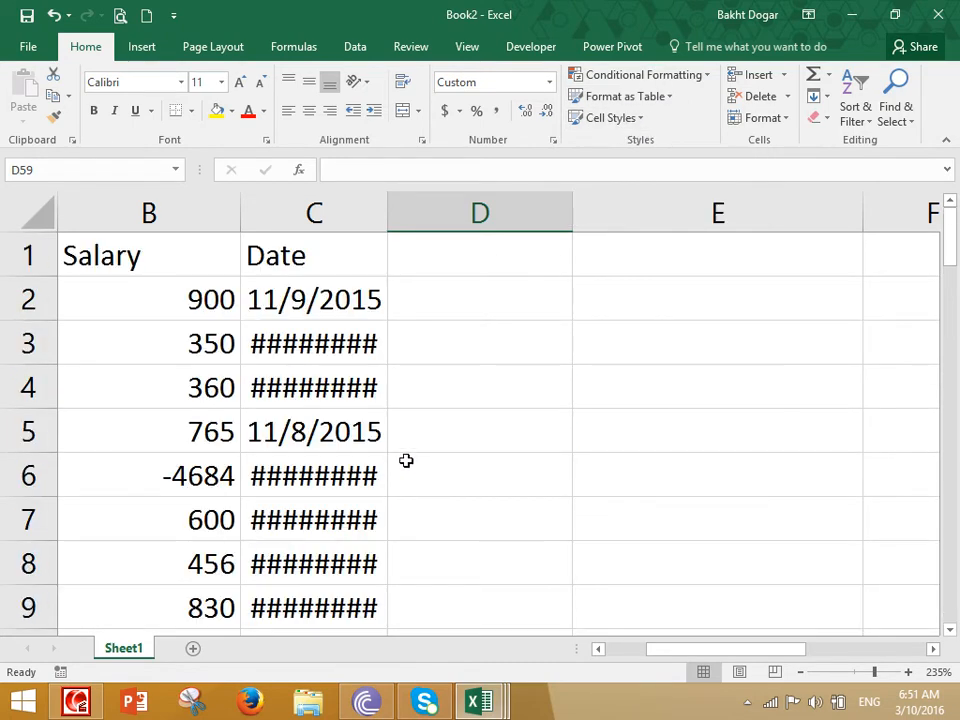
{"action": "scroll", "coordinate": [409, 456], "scroll_direction": "down", "scroll_amount": 6, "text": "ctrl"}
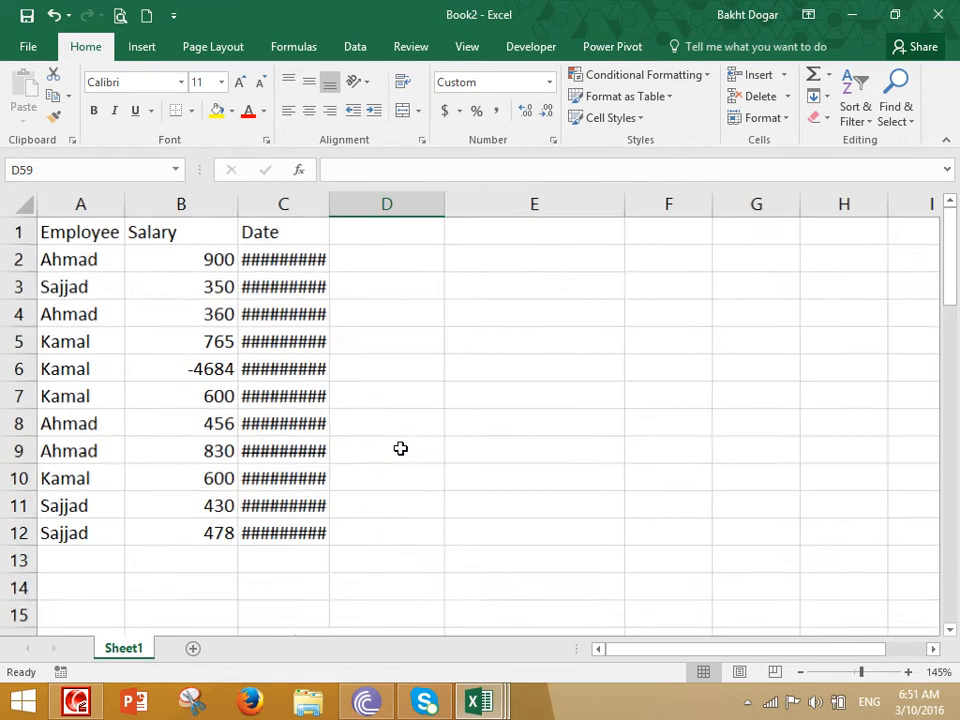
{"action": "double_click", "coordinate": [328, 204]}
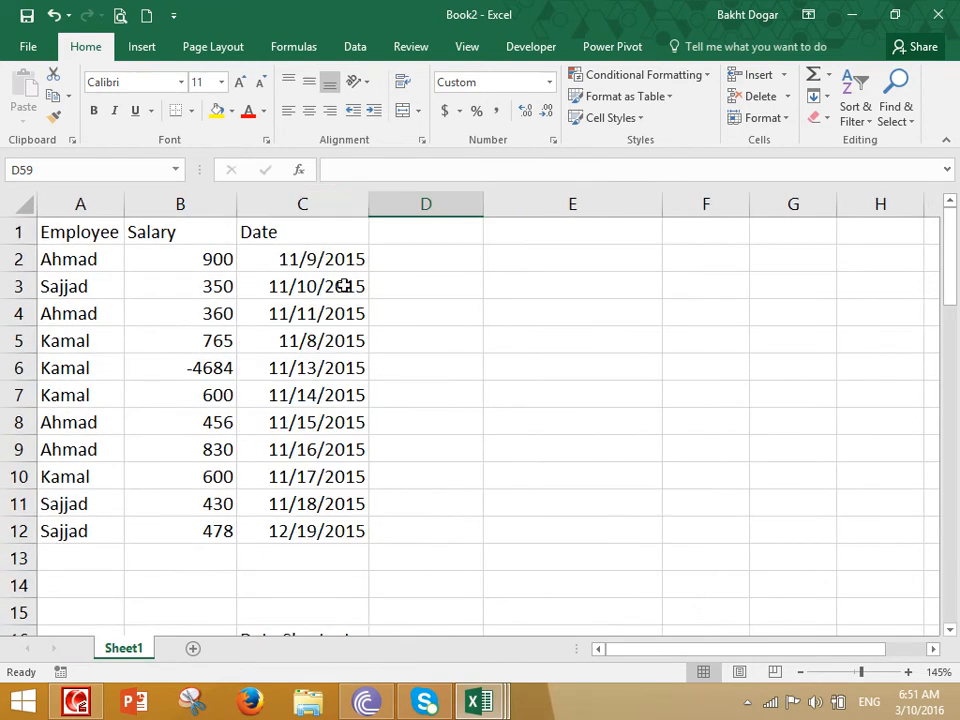
{"action": "left_click_drag", "start_coordinate": [100, 232], "coordinate": [311, 521]}
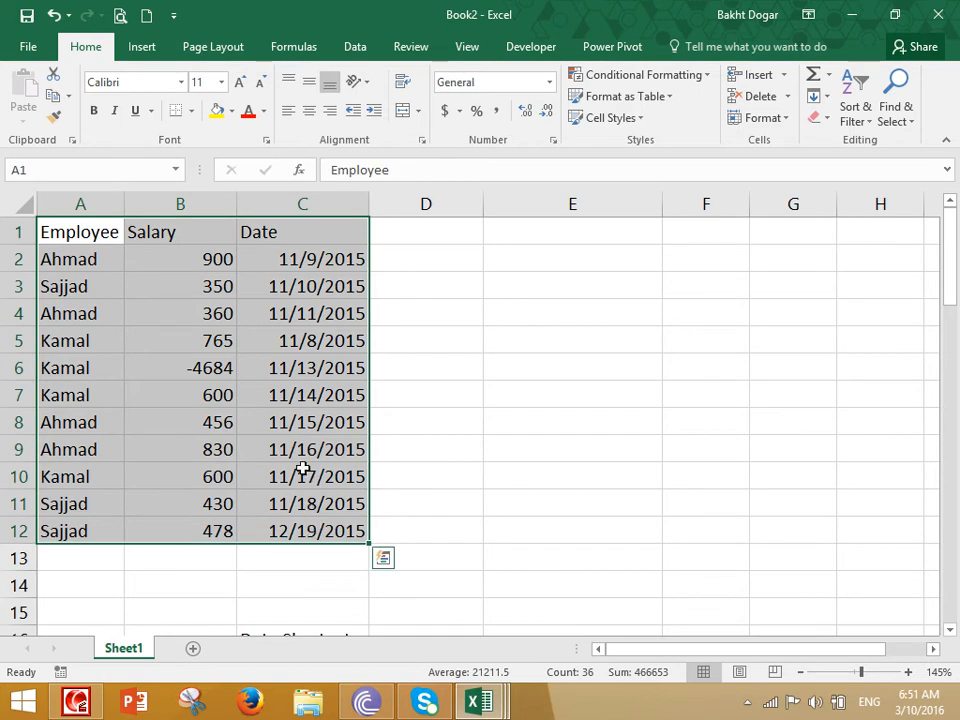
- Format A1:C12 as a table with headers in the gold dark style, and widen column A
{"action": "left_click", "coordinate": [627, 96]}
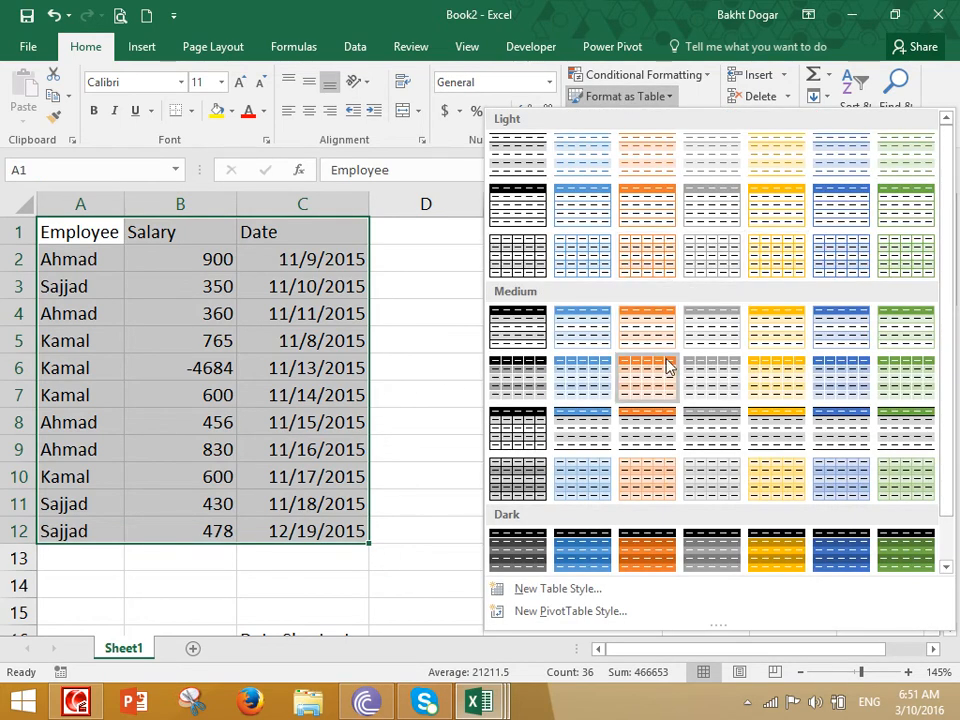
{"action": "left_click", "coordinate": [591, 551]}
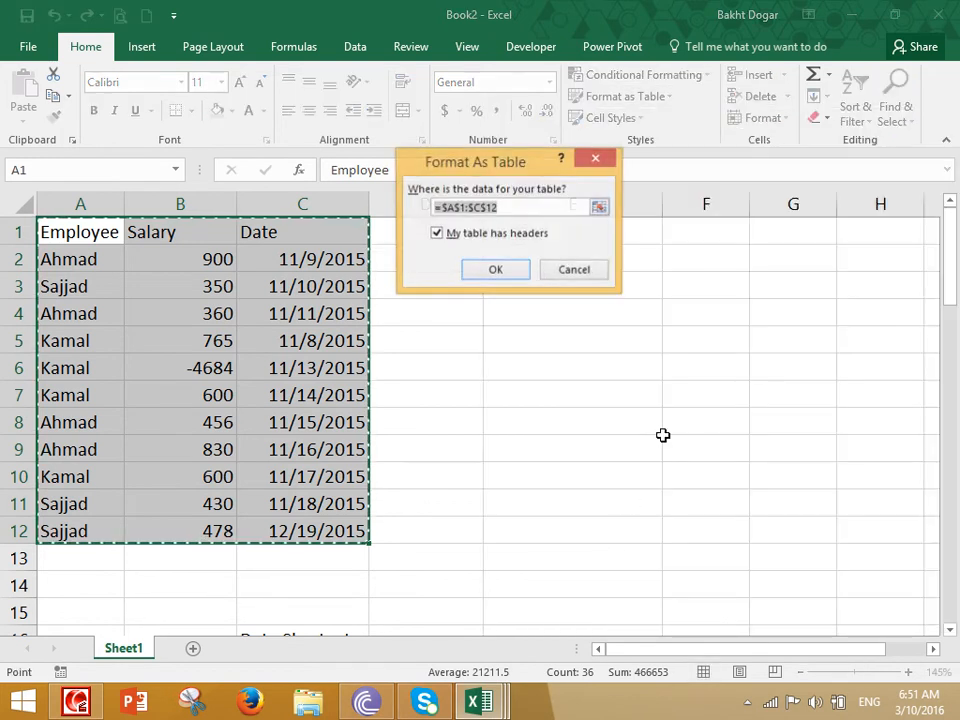
{"action": "left_click", "coordinate": [499, 271]}
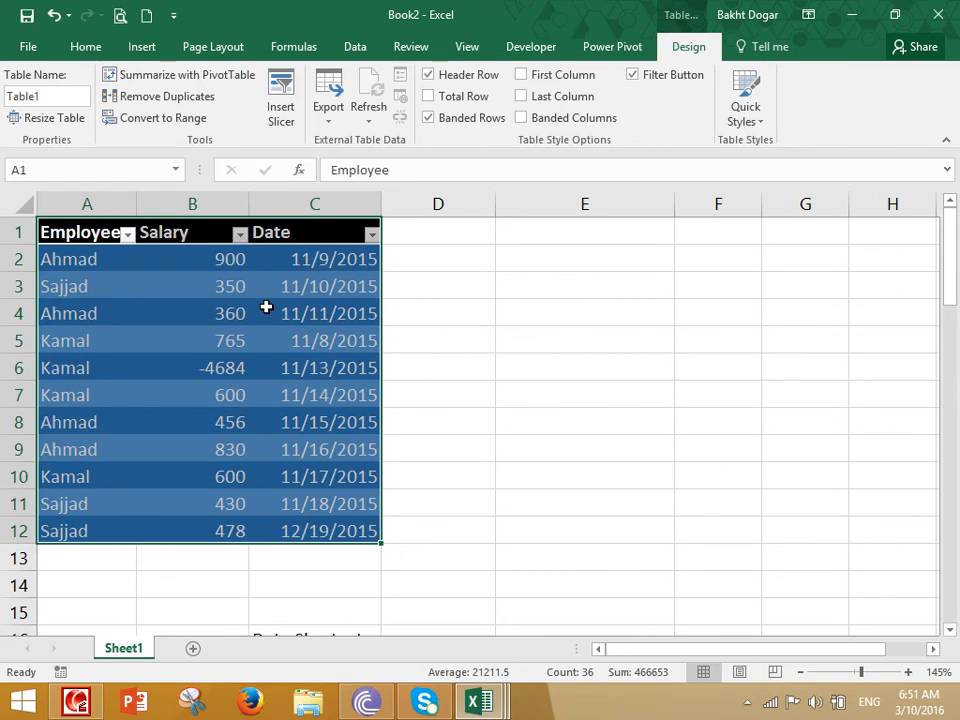
{"action": "left_click", "coordinate": [748, 110]}
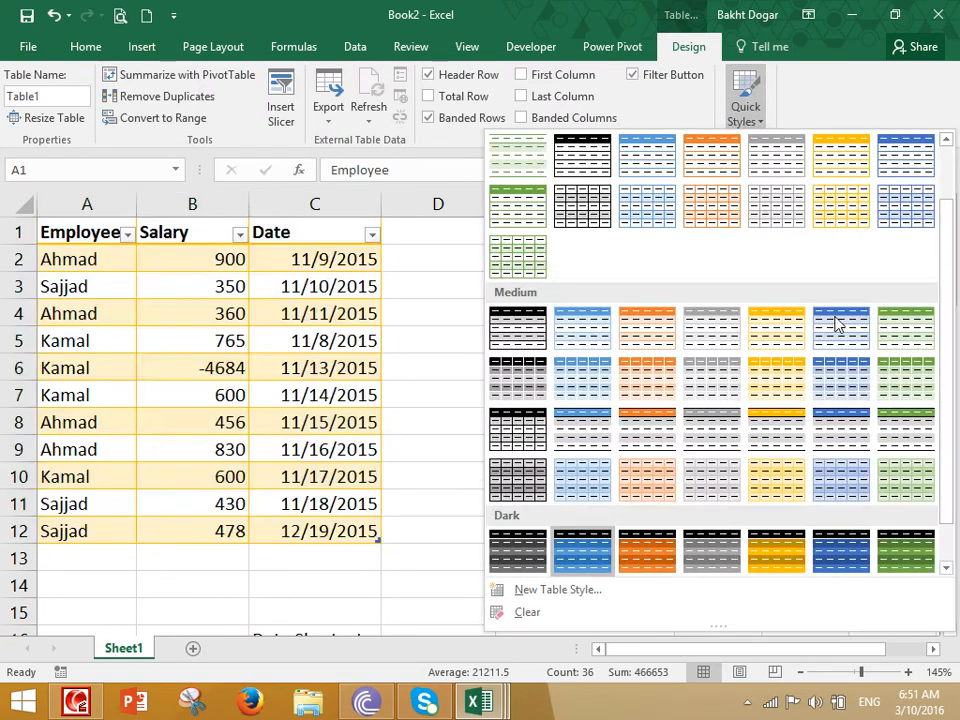
{"action": "left_click", "coordinate": [776, 550]}
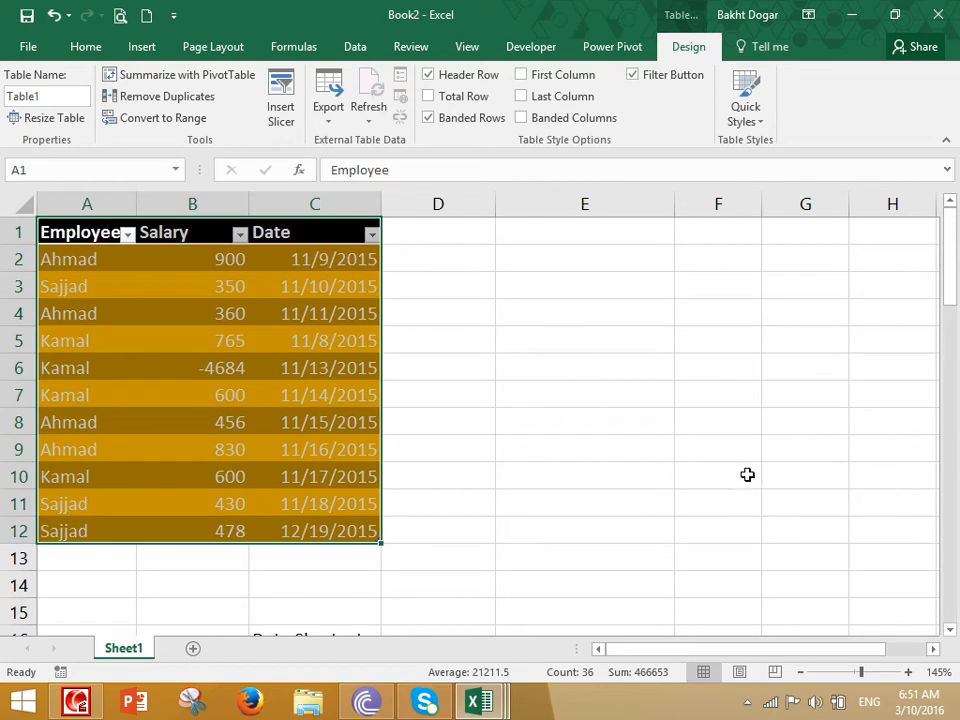
{"action": "left_click_drag", "start_coordinate": [137, 205], "coordinate": [194, 206]}
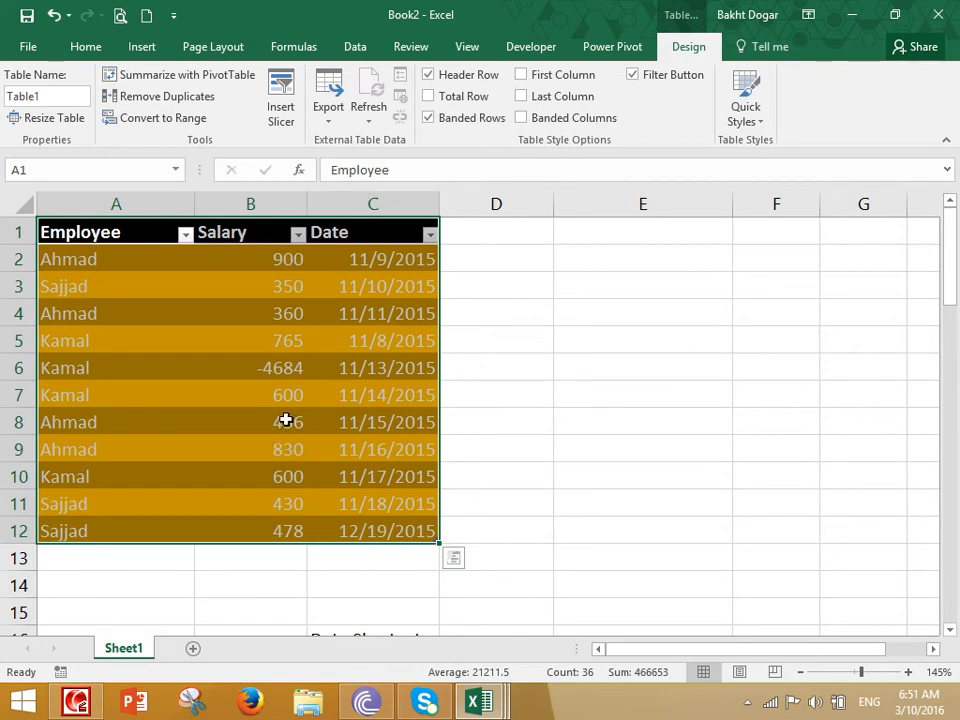
- Enter the label 'Strip color' in cell E6
{"action": "left_click", "coordinate": [620, 376]}
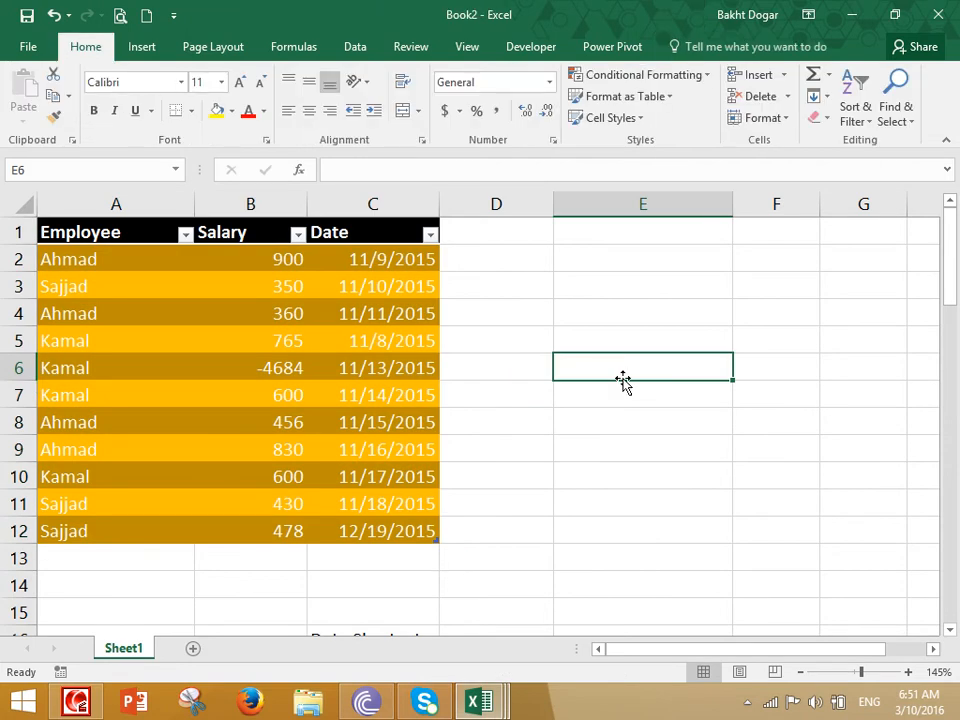
{"action": "type", "text": "Strip color"}
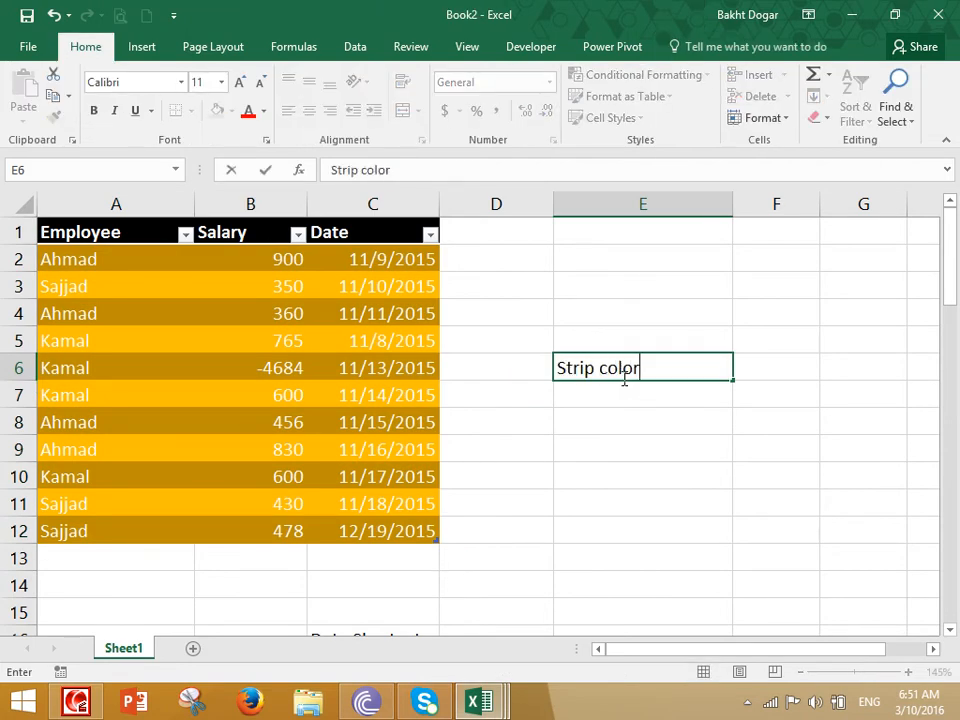
{"action": "key", "text": "Return"}
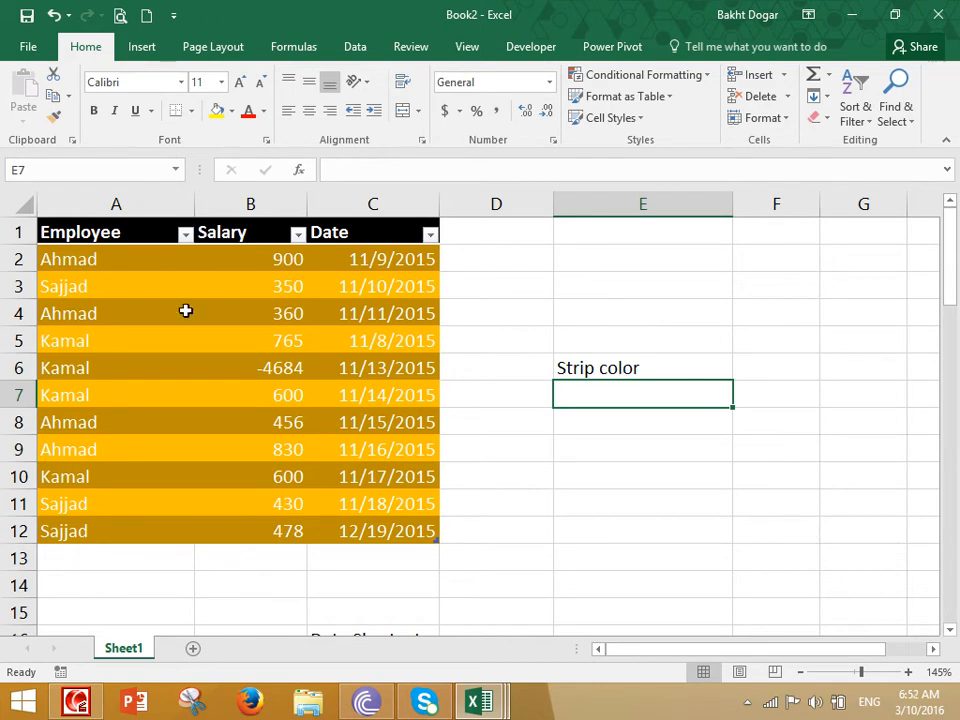
- Select the whole table A1:C12 and apply a blue table style
{"action": "left_click_drag", "start_coordinate": [79, 259], "coordinate": [326, 266]}
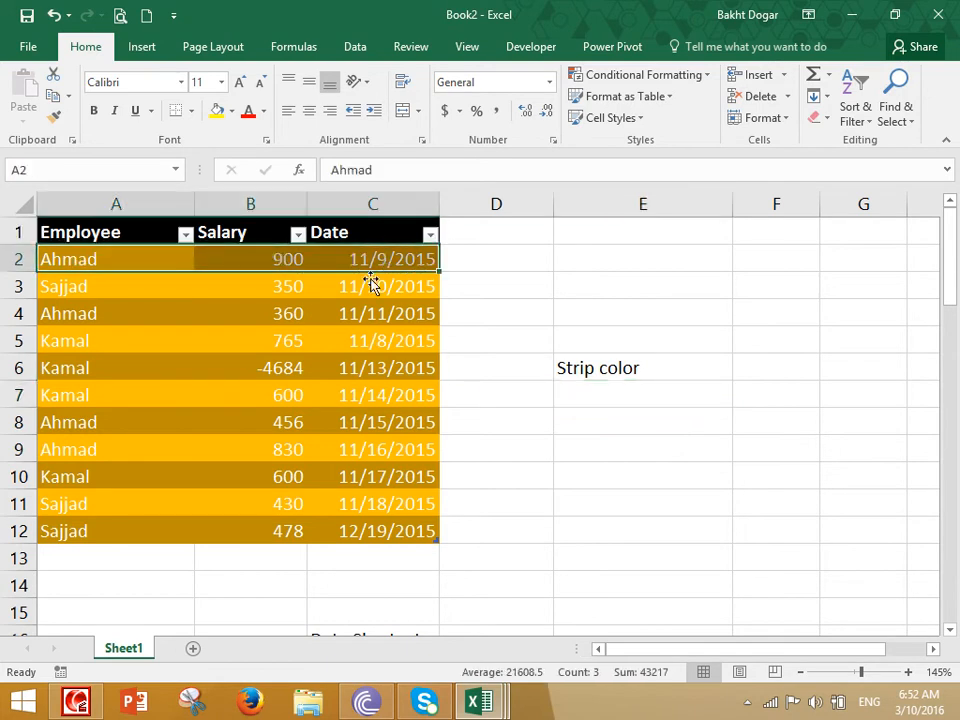
{"action": "left_click_drag", "start_coordinate": [120, 312], "coordinate": [358, 316]}
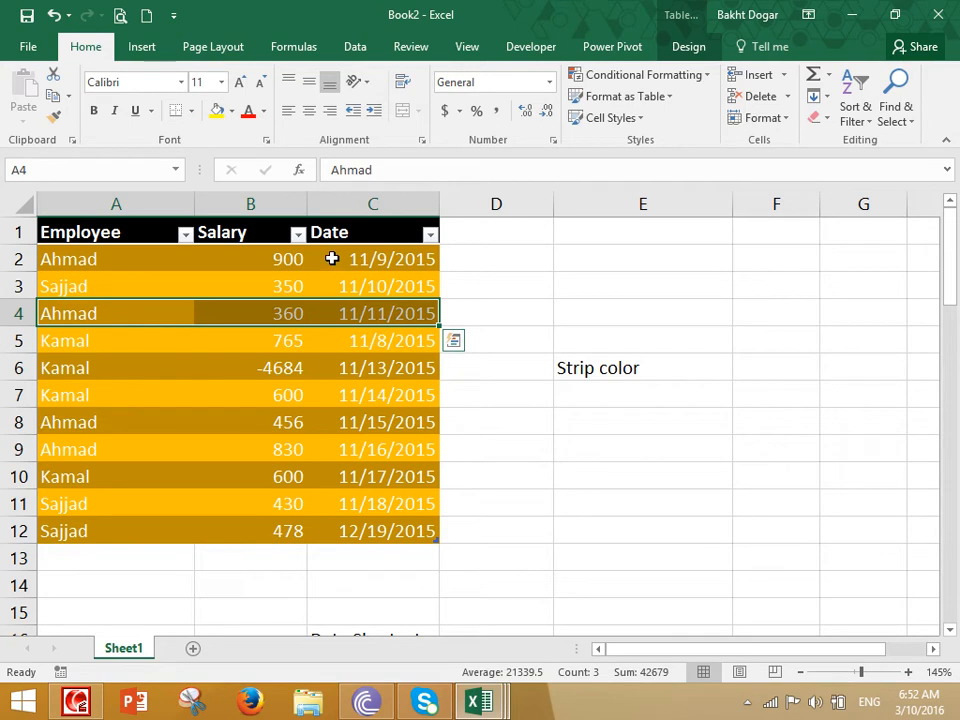
{"action": "left_click", "coordinate": [490, 422]}
{"action": "left_click_drag", "start_coordinate": [98, 230], "coordinate": [332, 525]}
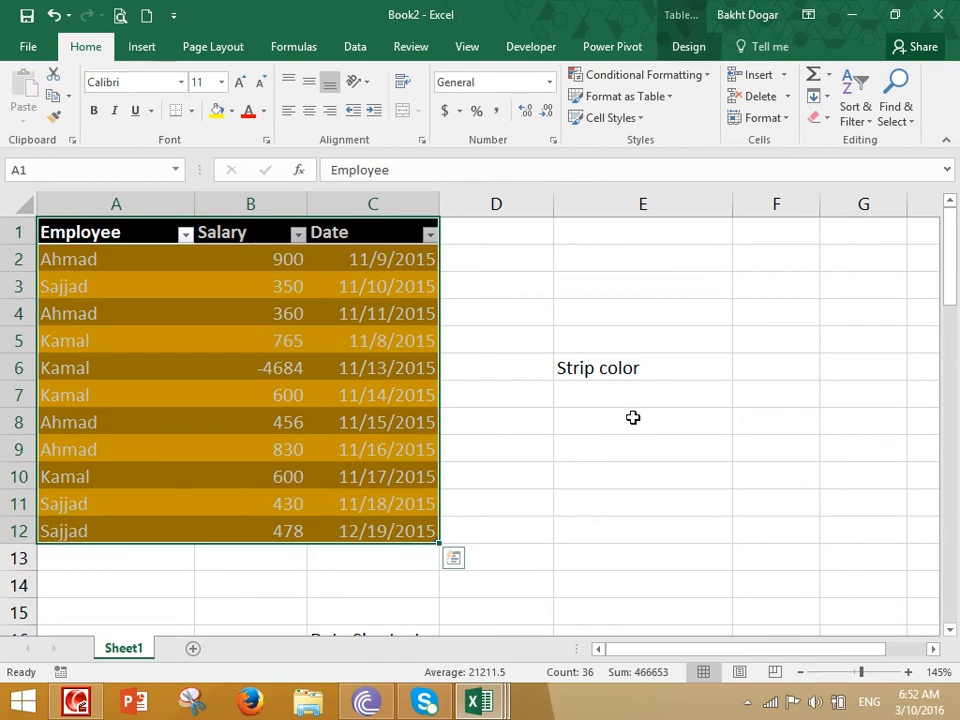
{"action": "left_click", "coordinate": [636, 98]}
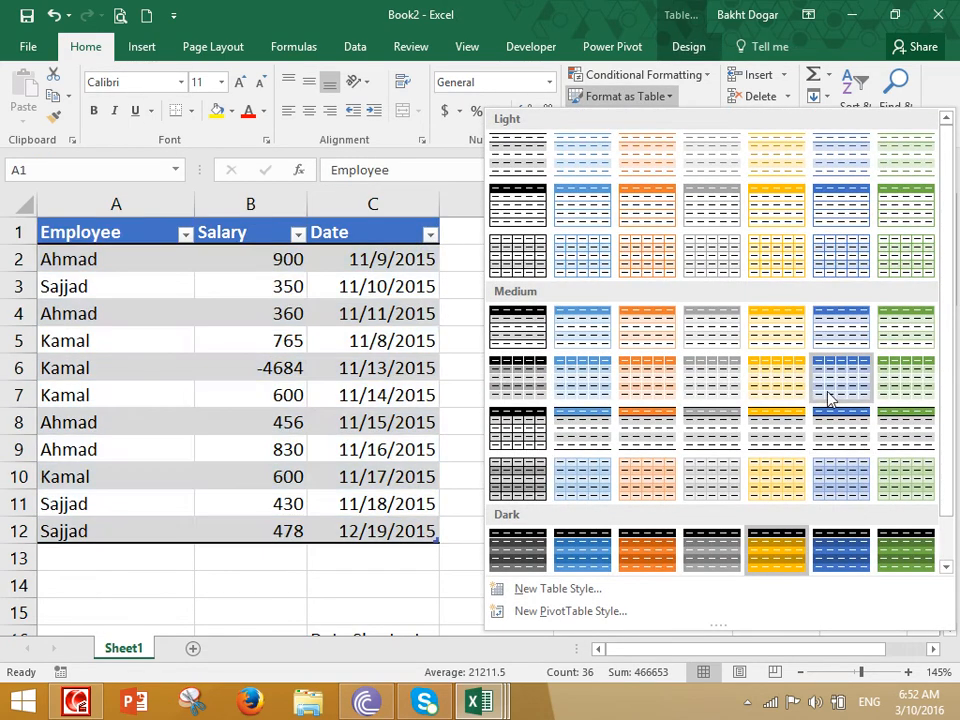
{"action": "left_click", "coordinate": [829, 373]}
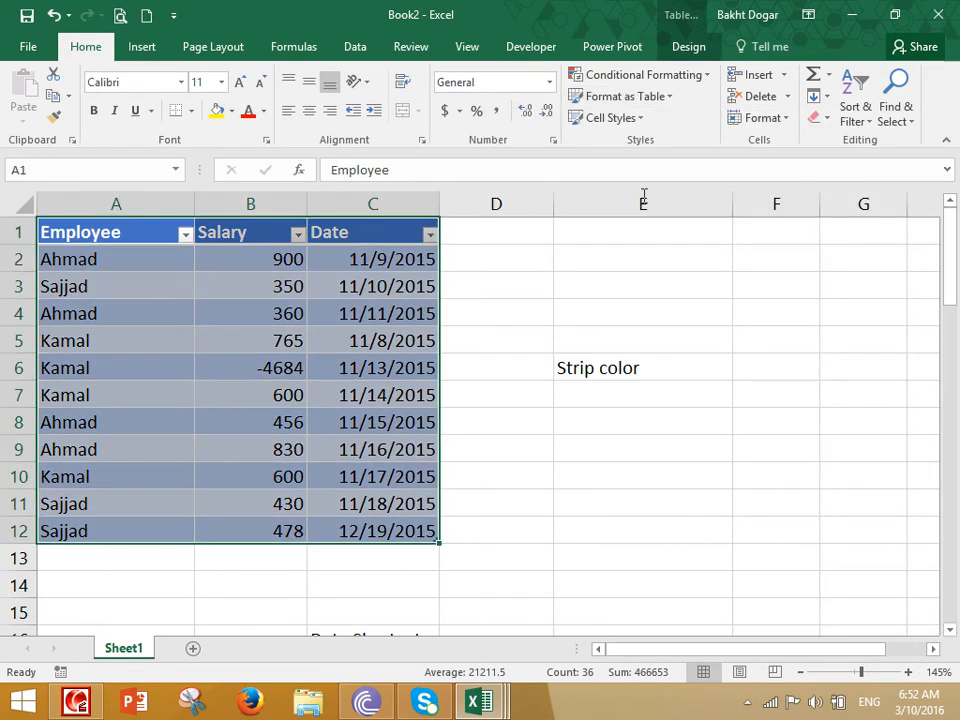
- Switch the table to a light blue style and choose Convert to Range
{"action": "left_click", "coordinate": [636, 96]}
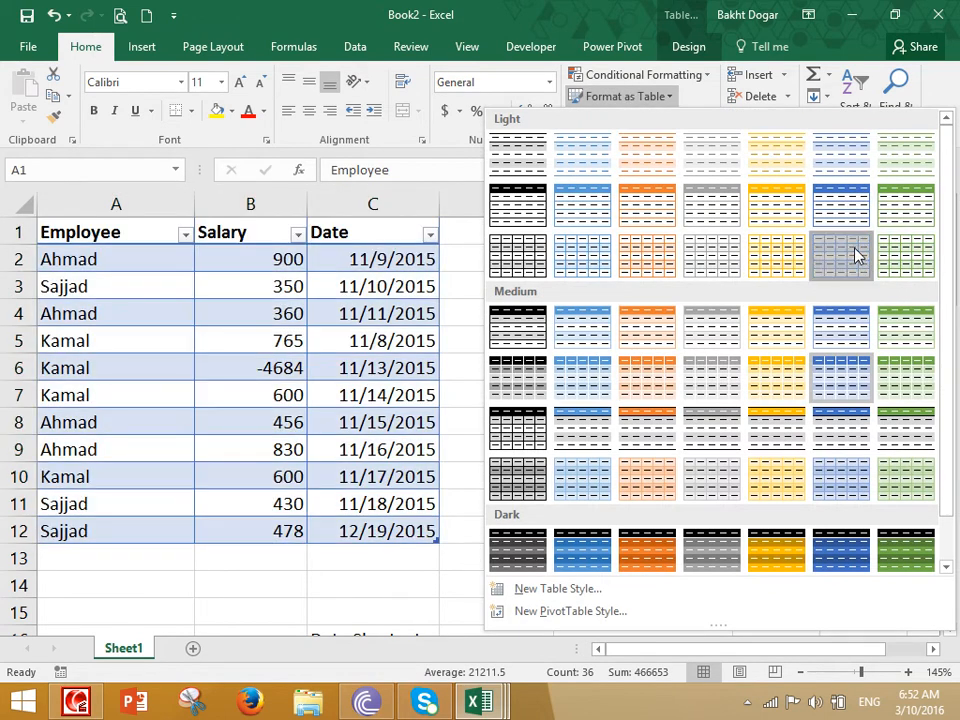
{"action": "left_click", "coordinate": [855, 255]}
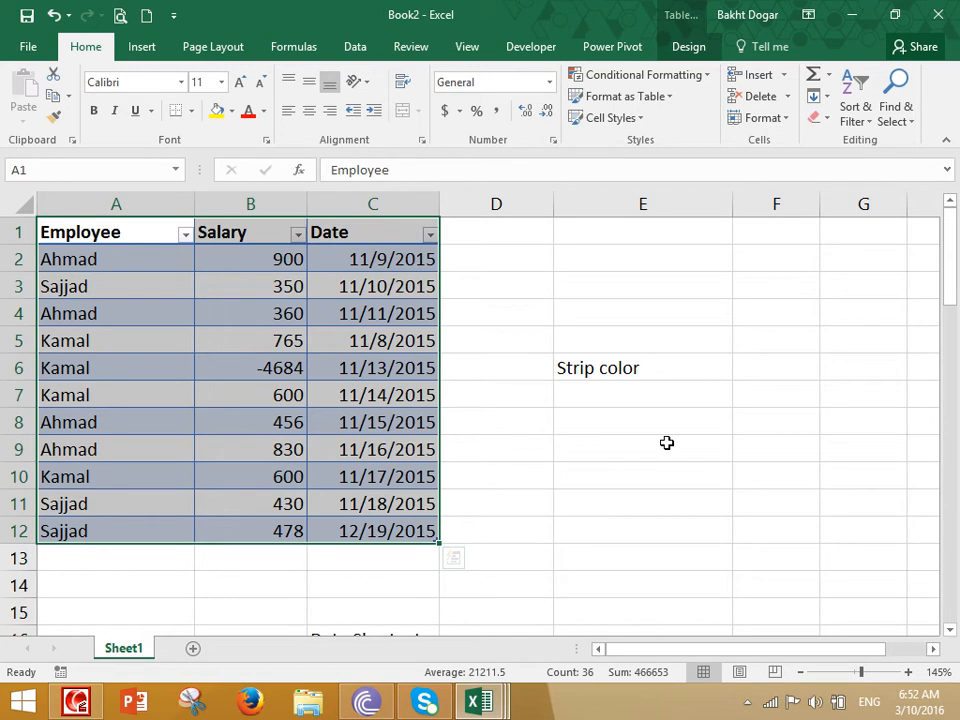
{"action": "left_click", "coordinate": [687, 47]}
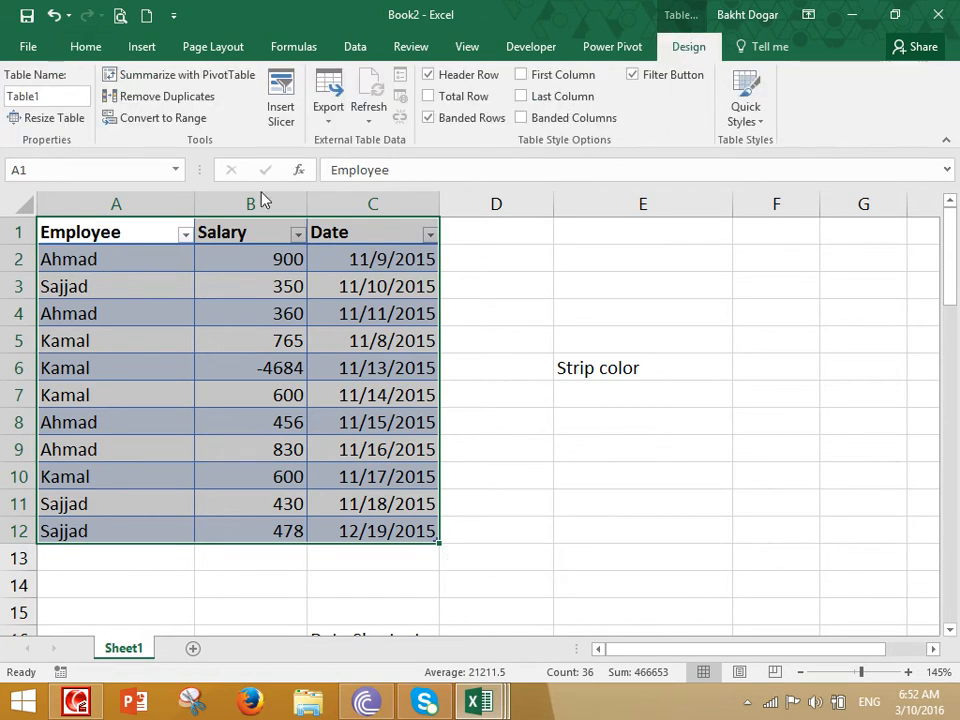
{"action": "left_click", "coordinate": [170, 118]}
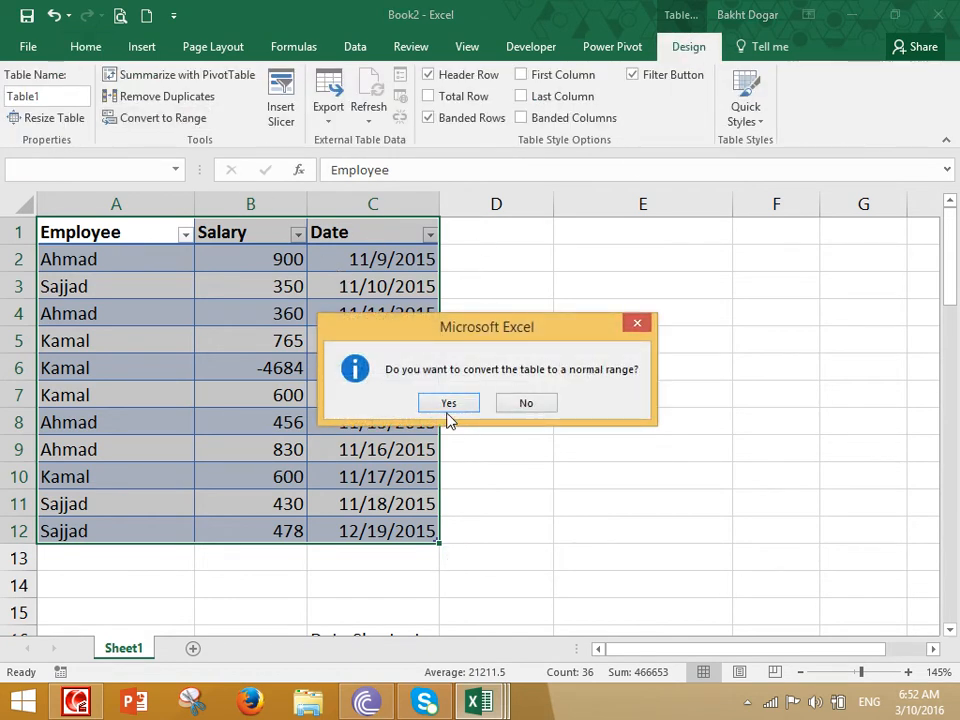
- Convert the table to a normal range and clear all formats from A1:C12
{"action": "left_click", "coordinate": [448, 403]}
{"action": "left_click", "coordinate": [360, 356]}
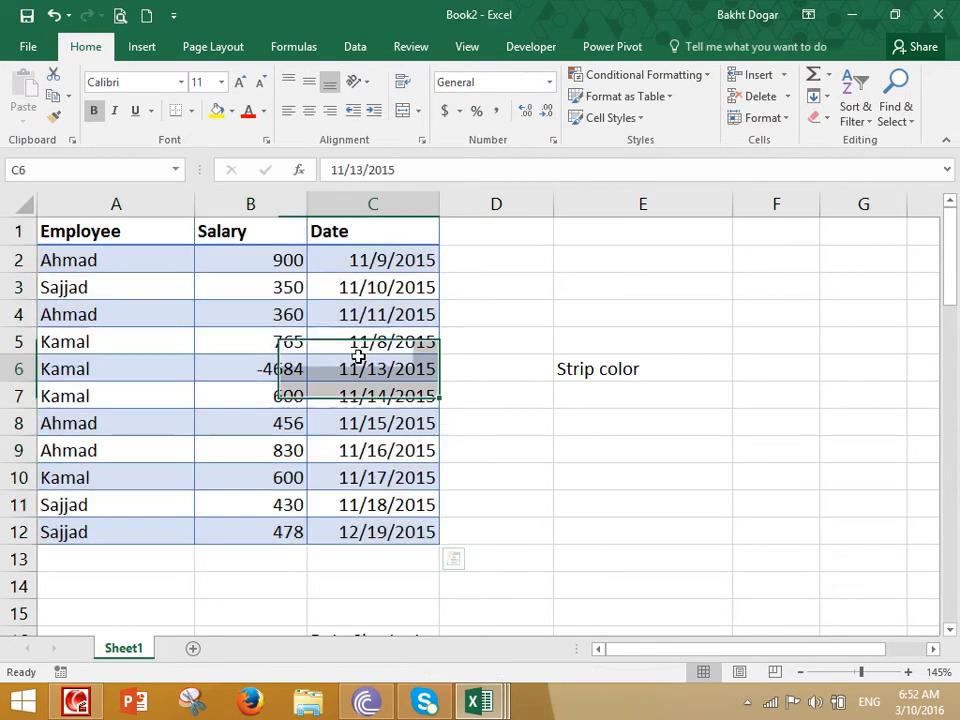
{"action": "left_click_drag", "start_coordinate": [150, 234], "coordinate": [358, 526]}
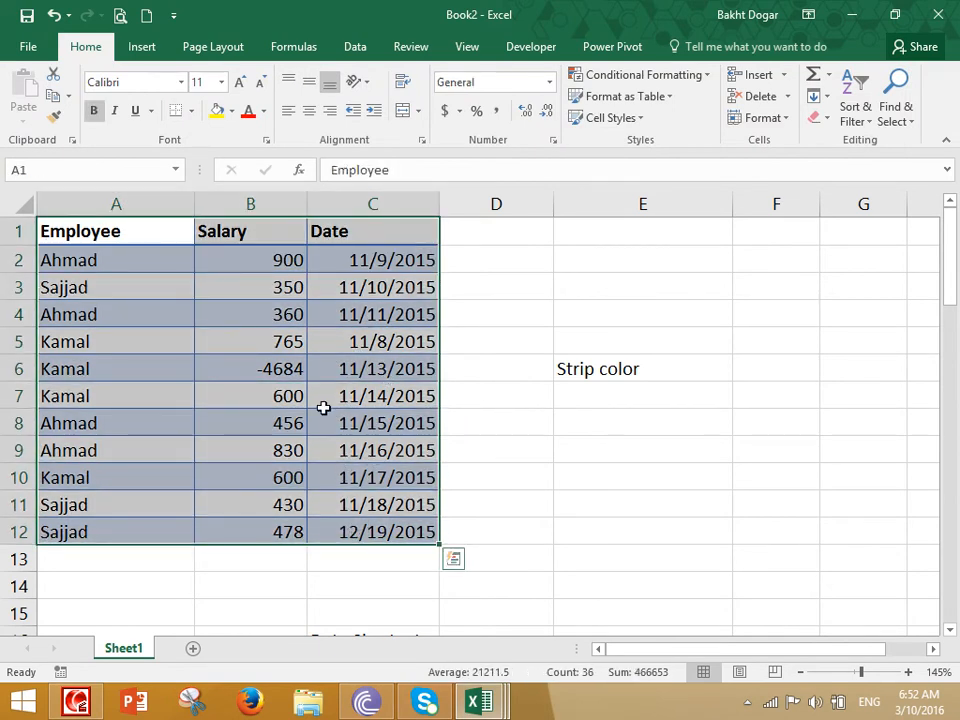
{"action": "left_click", "coordinate": [231, 111]}
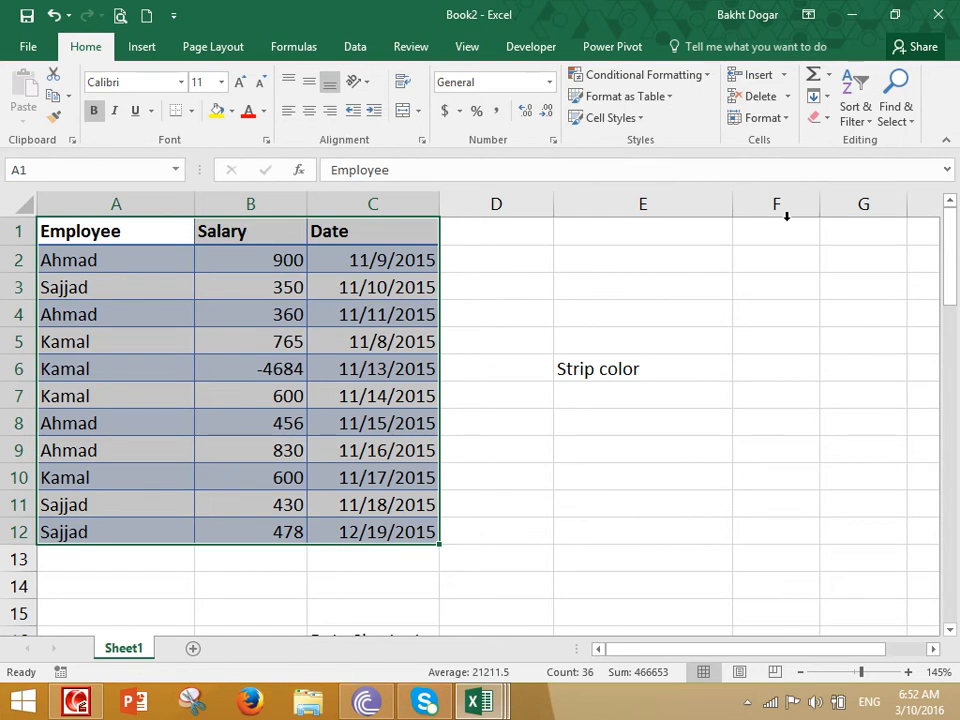
{"action": "left_click", "coordinate": [817, 118]}
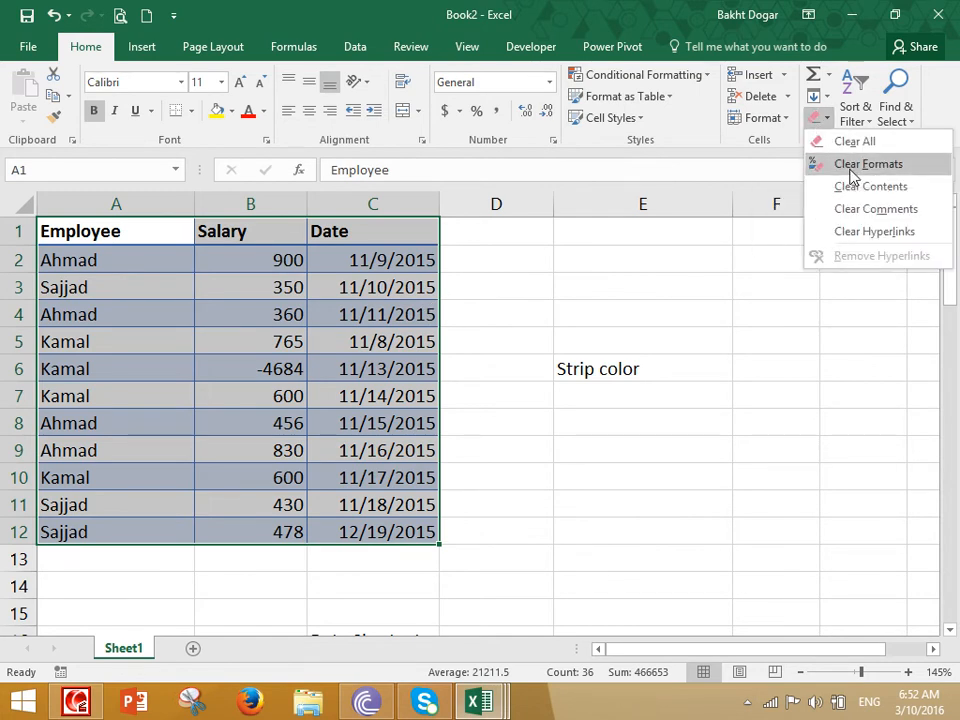
{"action": "left_click", "coordinate": [852, 177]}
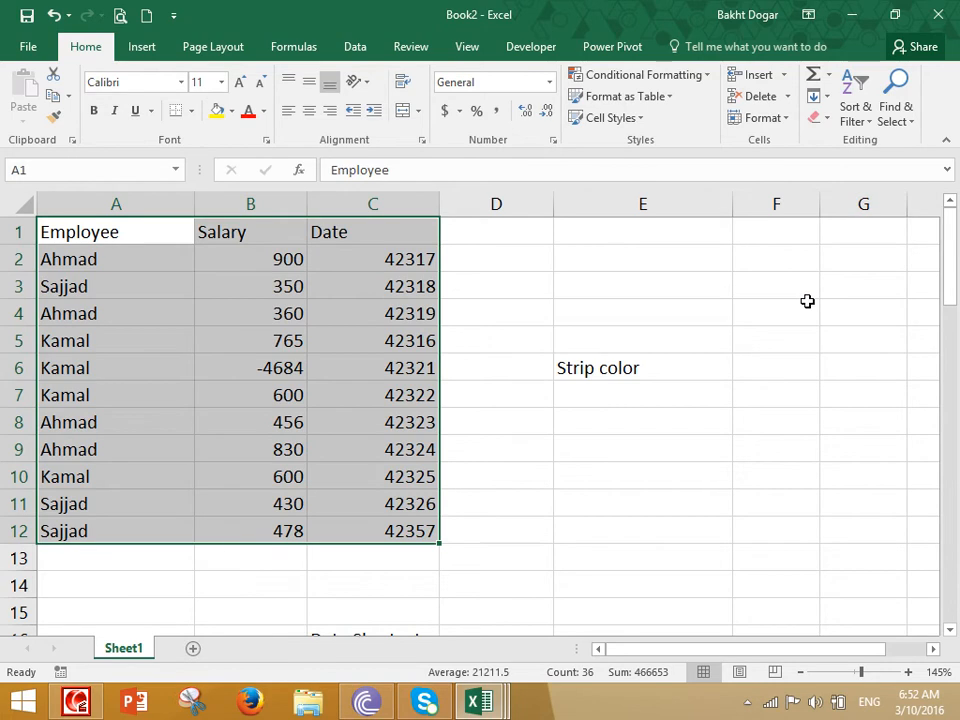
- Format the dates in C2:C12 as Short Date
{"action": "left_click", "coordinate": [420, 312]}
{"action": "left_click_drag", "start_coordinate": [419, 262], "coordinate": [405, 525]}
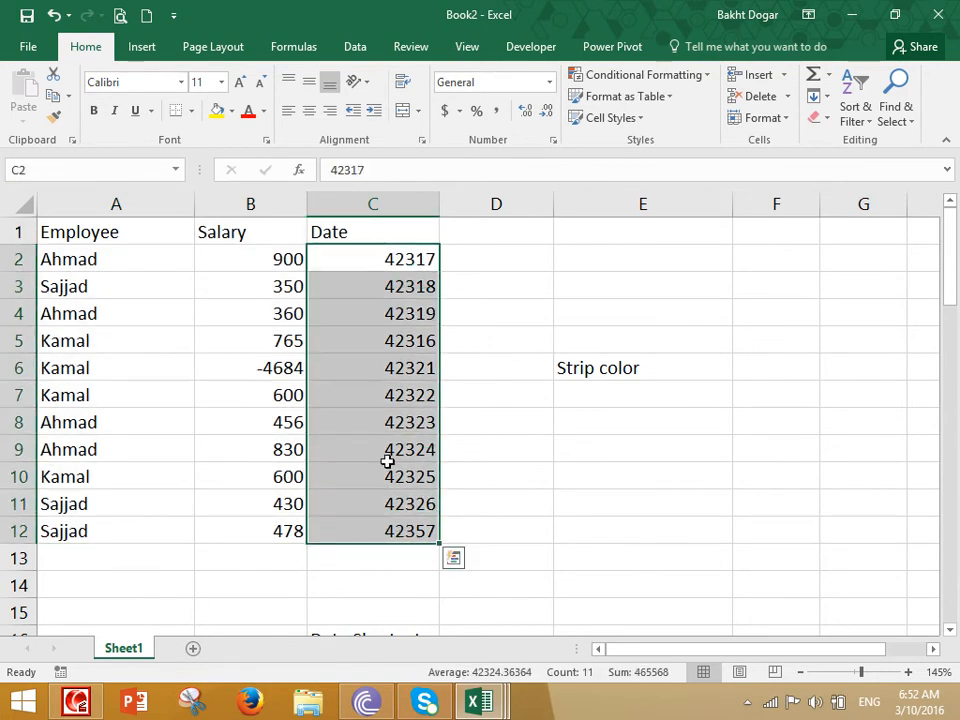
{"action": "left_click", "coordinate": [546, 81]}
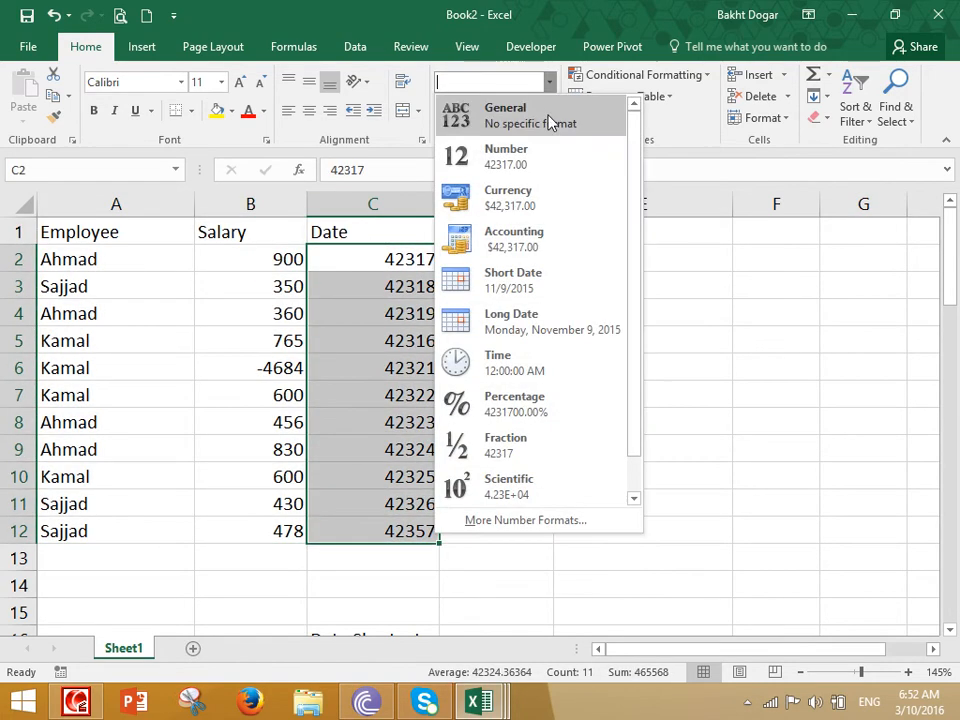
{"action": "scroll", "coordinate": [548, 160], "scroll_direction": "down", "scroll_amount": 1}
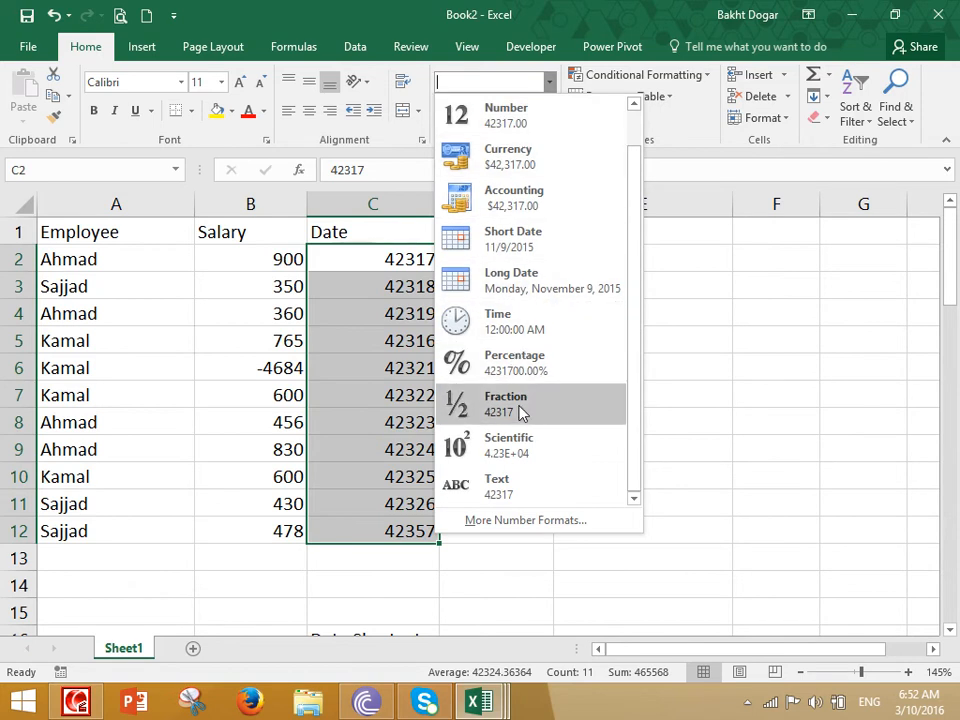
{"action": "left_click", "coordinate": [539, 240]}
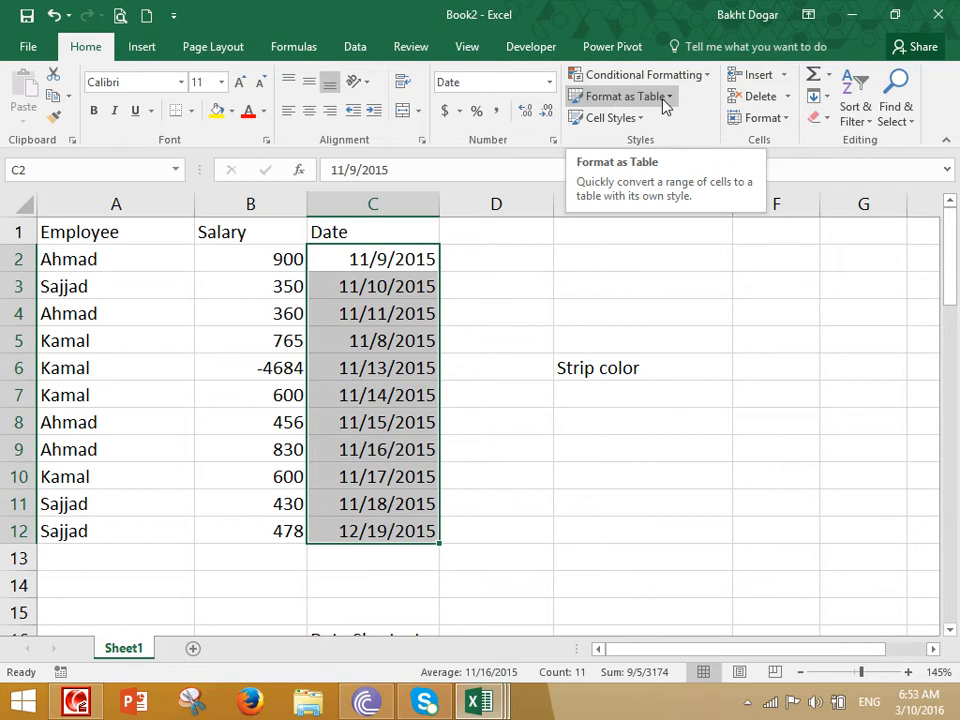
- Copy the Employee, Salary and Date range A1:C12 and create a new blank workbook
{"action": "left_click", "coordinate": [630, 119]}
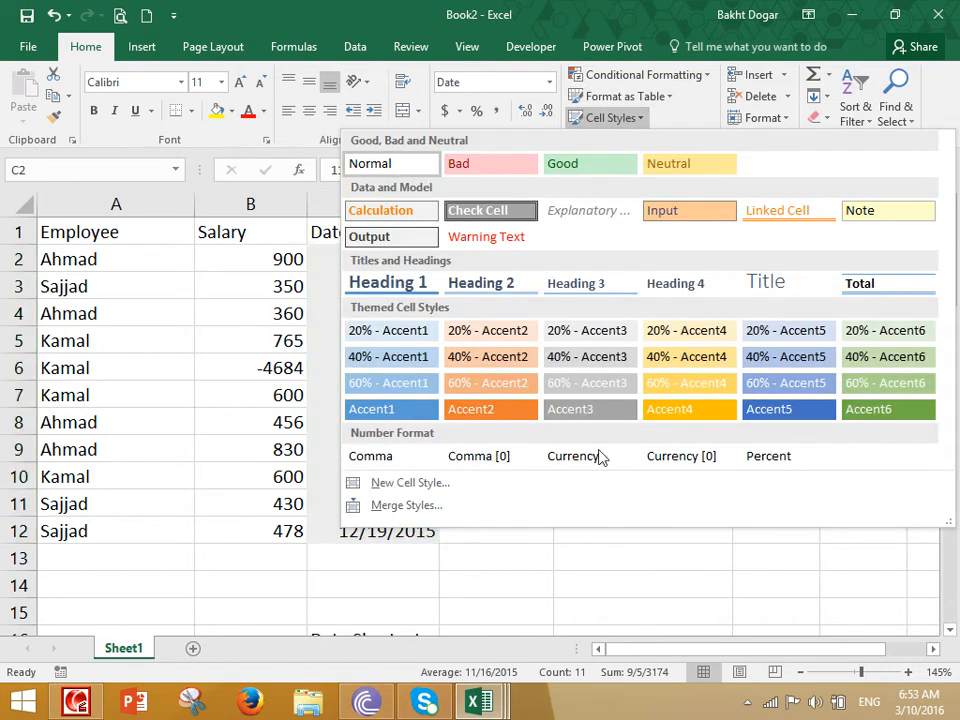
{"action": "key", "text": "Escape"}
{"action": "left_click", "coordinate": [435, 343]}
{"action": "left_click_drag", "start_coordinate": [170, 235], "coordinate": [335, 530]}
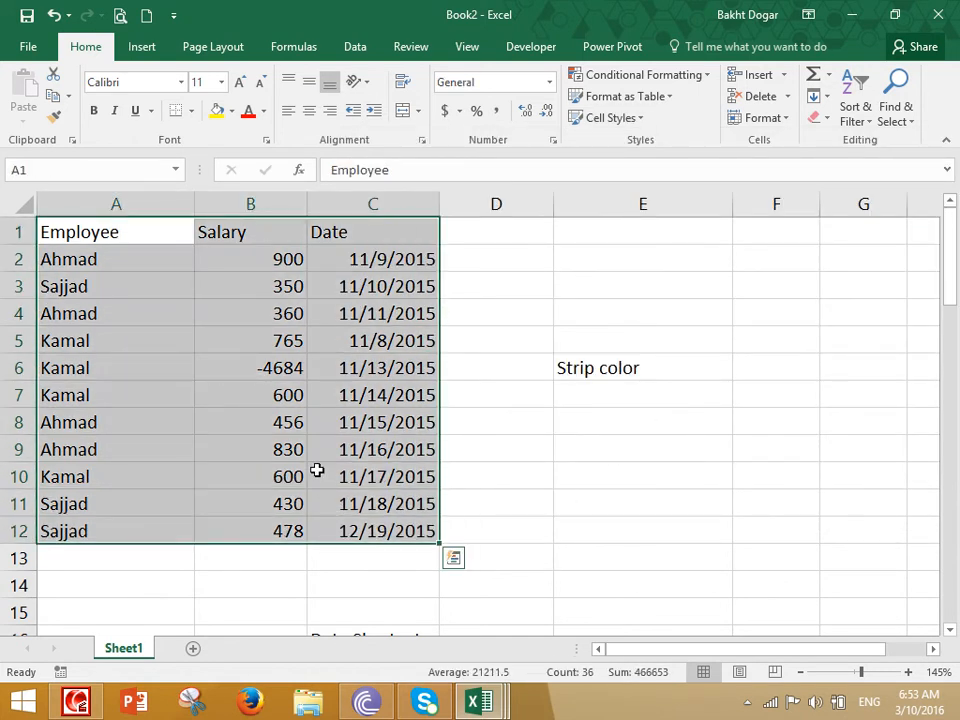
{"action": "key", "text": "ctrl+c"}
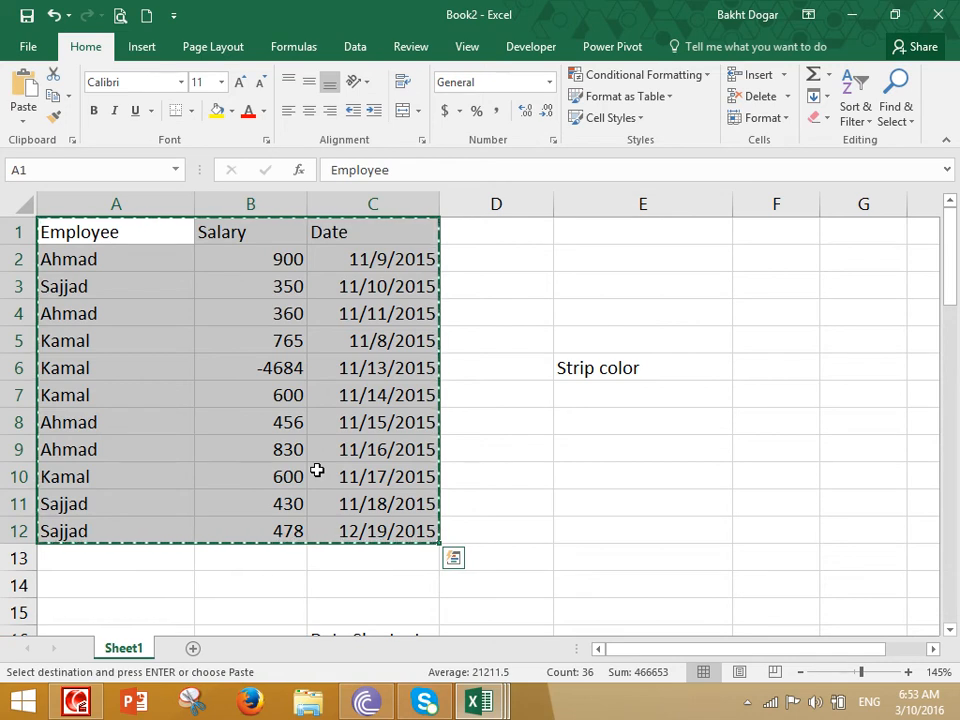
{"action": "key", "text": "ctrl+n"}
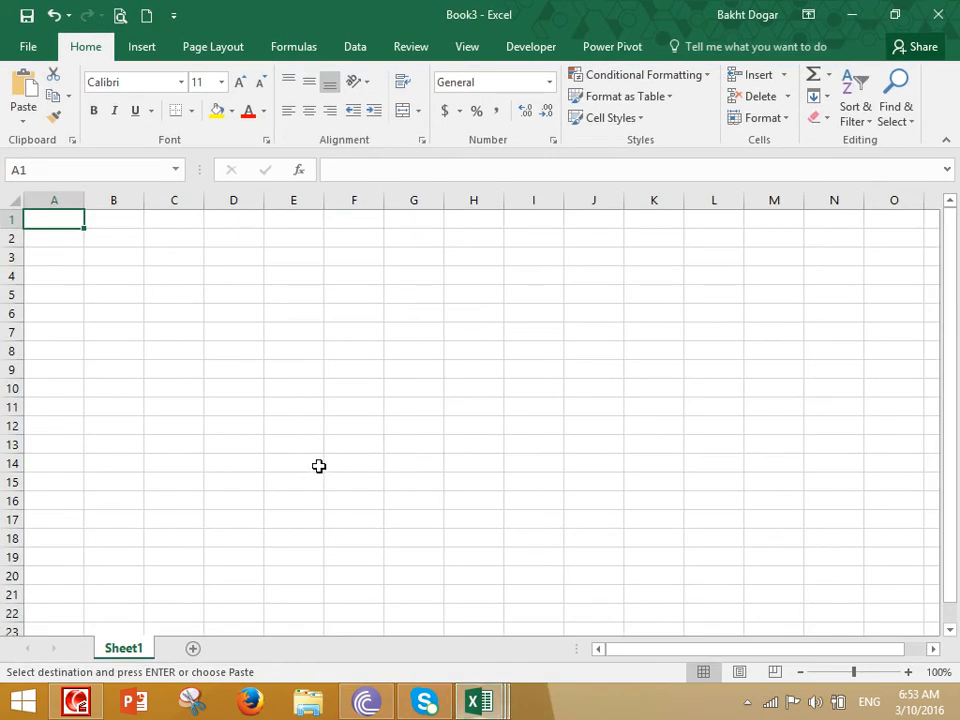
- Paste the copied data into Book3 and autofit column C to show the dates
{"action": "key", "text": "ctrl+v"}
{"action": "scroll", "coordinate": [313, 458], "scroll_direction": "up", "scroll_amount": 3}
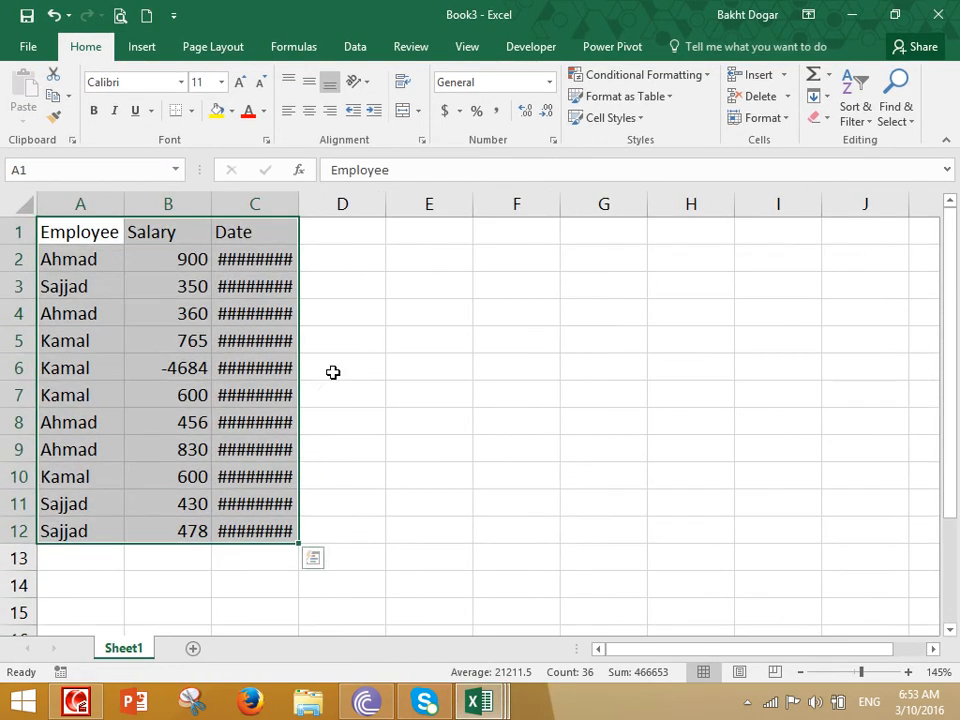
{"action": "double_click", "coordinate": [297, 197]}
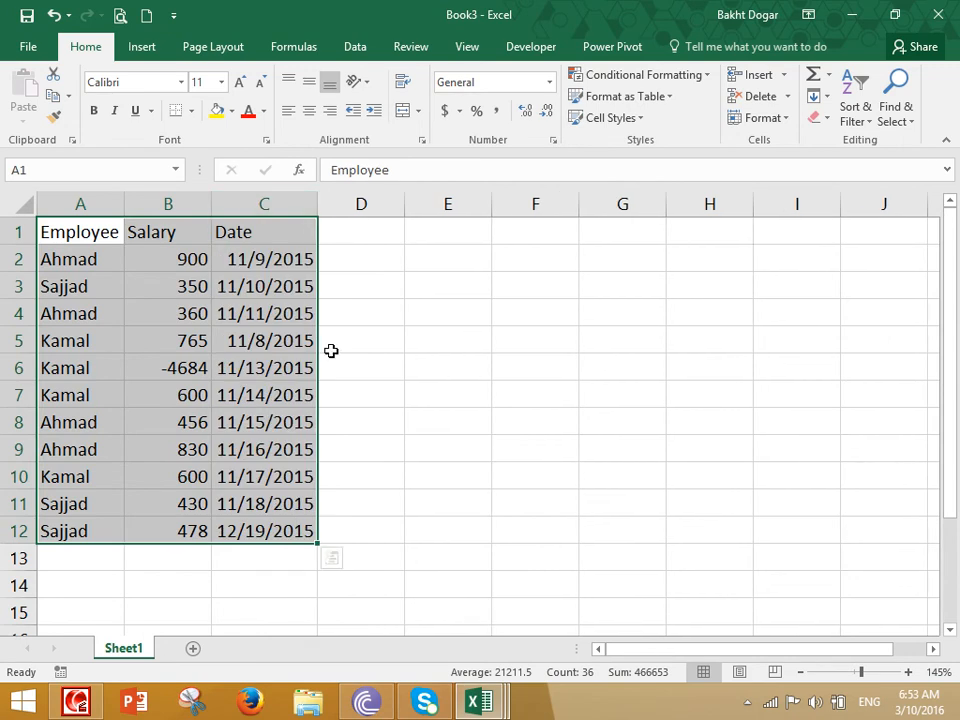
{"action": "scroll", "coordinate": [330, 349], "scroll_direction": "down", "scroll_amount": 1}
{"action": "left_click", "coordinate": [402, 356]}
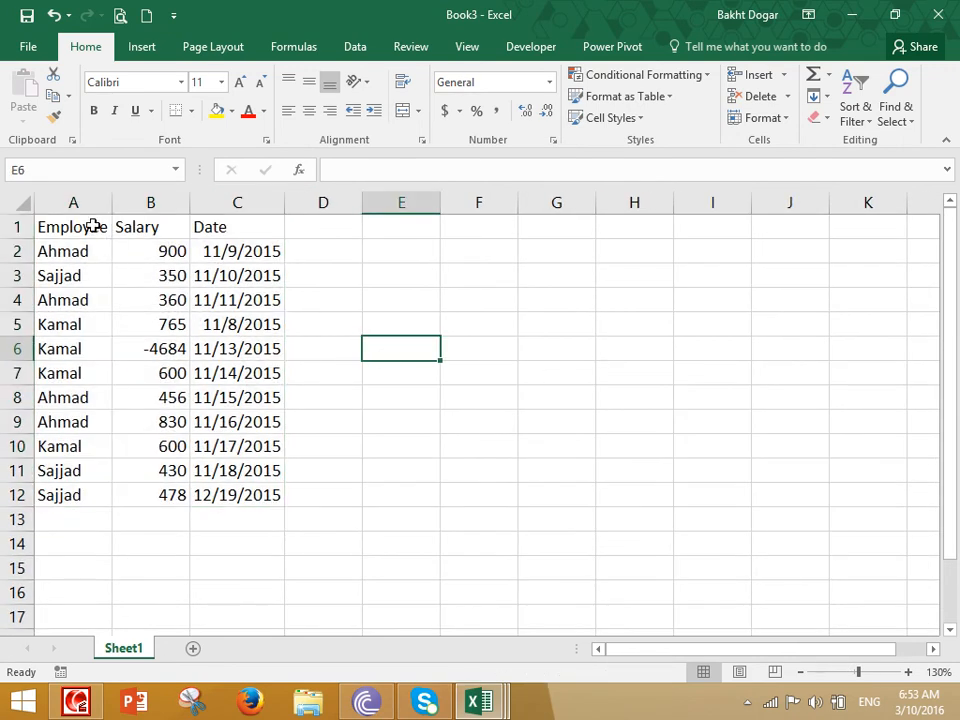
- Apply the Good cell style to headers A1:C1 and the Accent5 style to rows 2–8
{"action": "left_click_drag", "start_coordinate": [96, 230], "coordinate": [223, 227]}
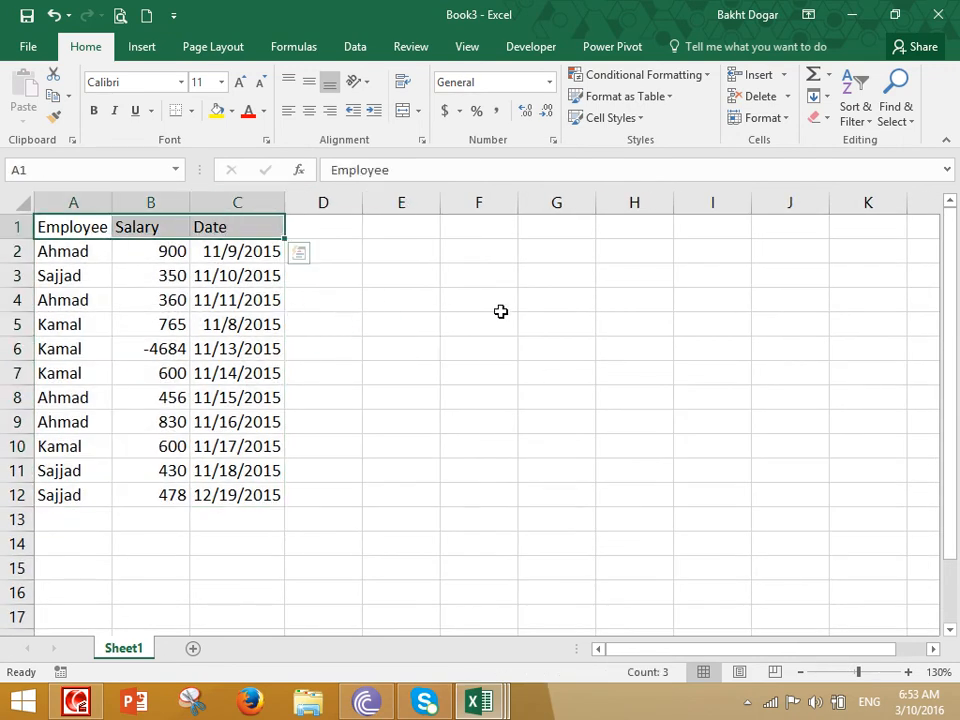
{"action": "left_click", "coordinate": [620, 119]}
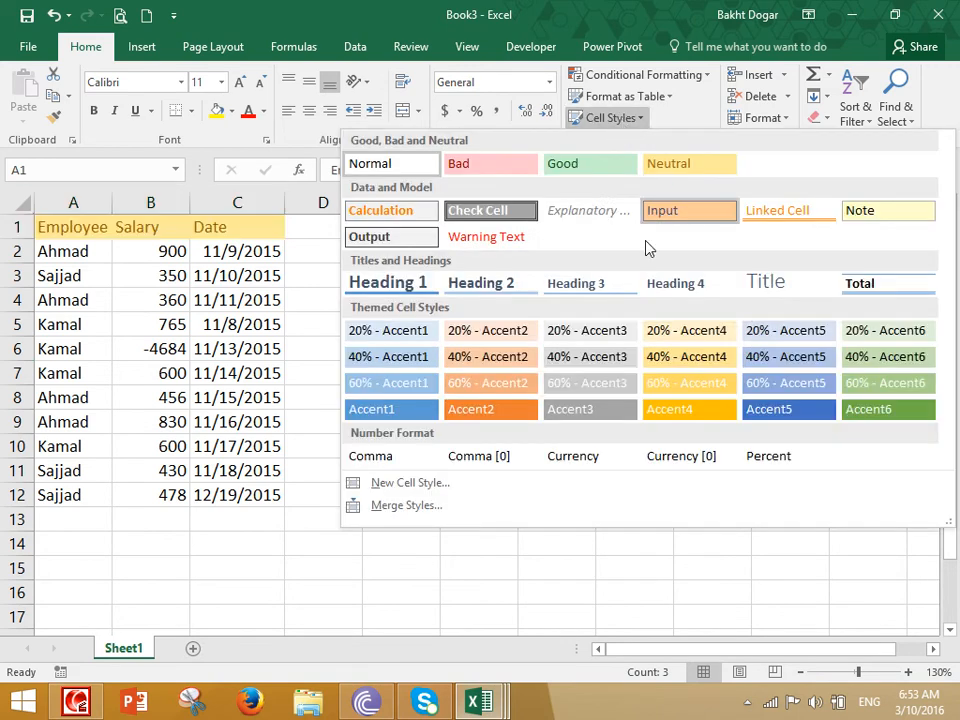
{"action": "left_click", "coordinate": [588, 170]}
{"action": "left_click", "coordinate": [390, 339]}
{"action": "left_click_drag", "start_coordinate": [60, 252], "coordinate": [259, 392]}
{"action": "left_click", "coordinate": [618, 118]}
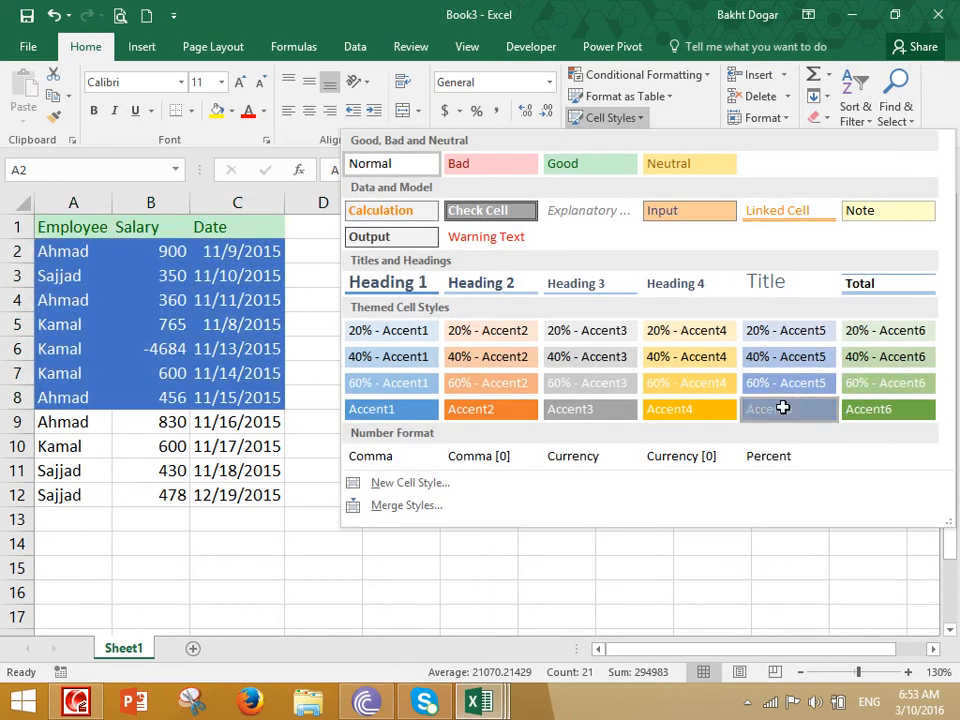
{"action": "left_click", "coordinate": [786, 416]}
- Give A9:C12 the 40% - Accent2 style and widen columns A and B
{"action": "left_click_drag", "start_coordinate": [84, 426], "coordinate": [254, 490]}
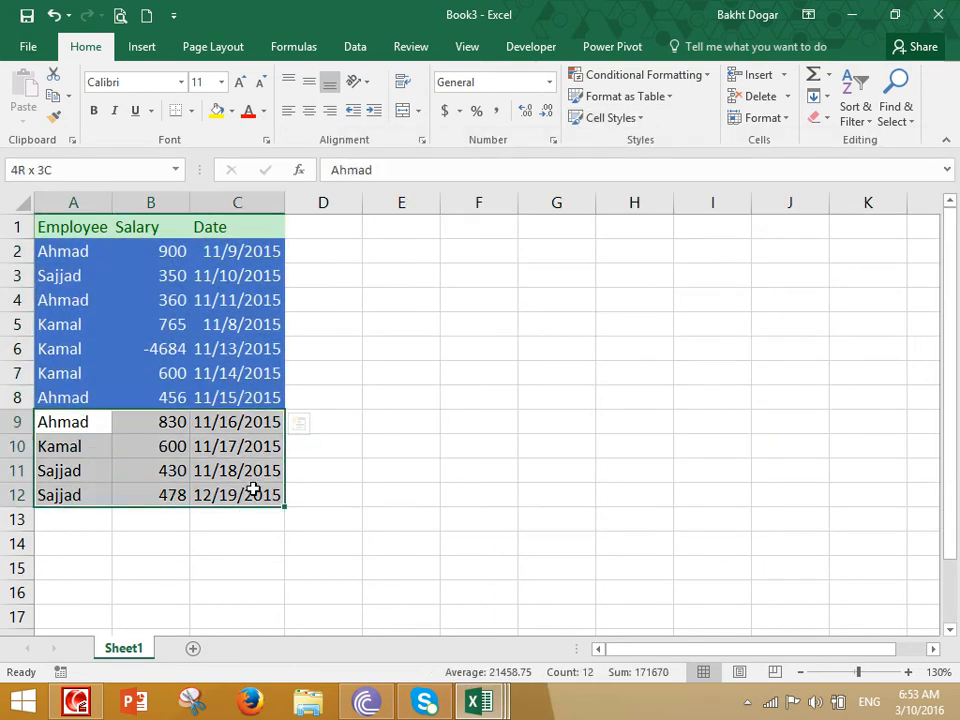
{"action": "left_click", "coordinate": [606, 120]}
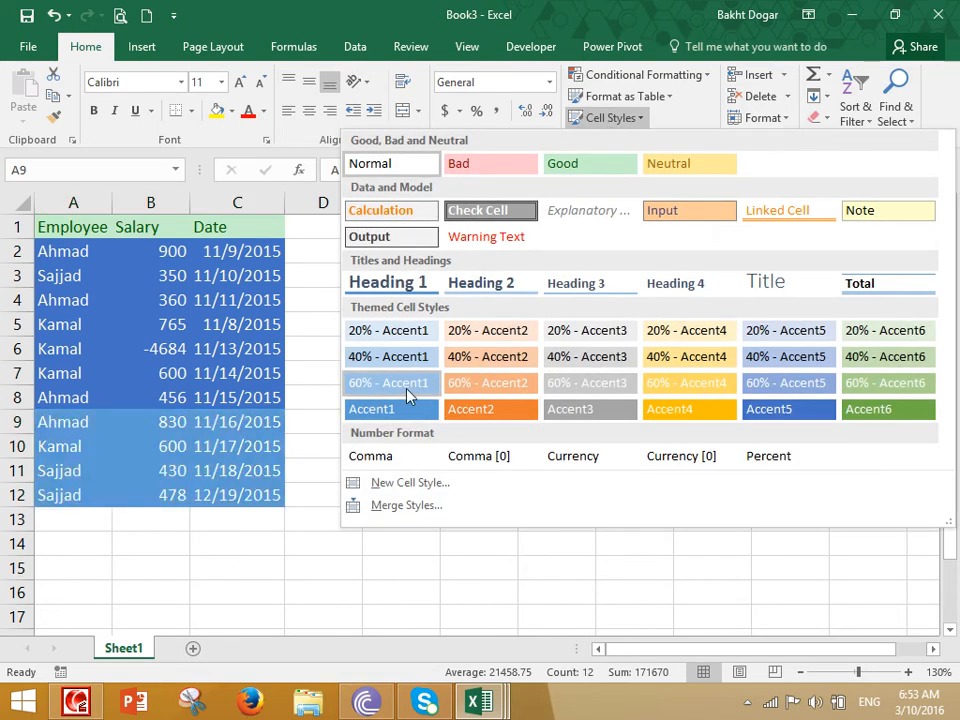
{"action": "left_click", "coordinate": [519, 364]}
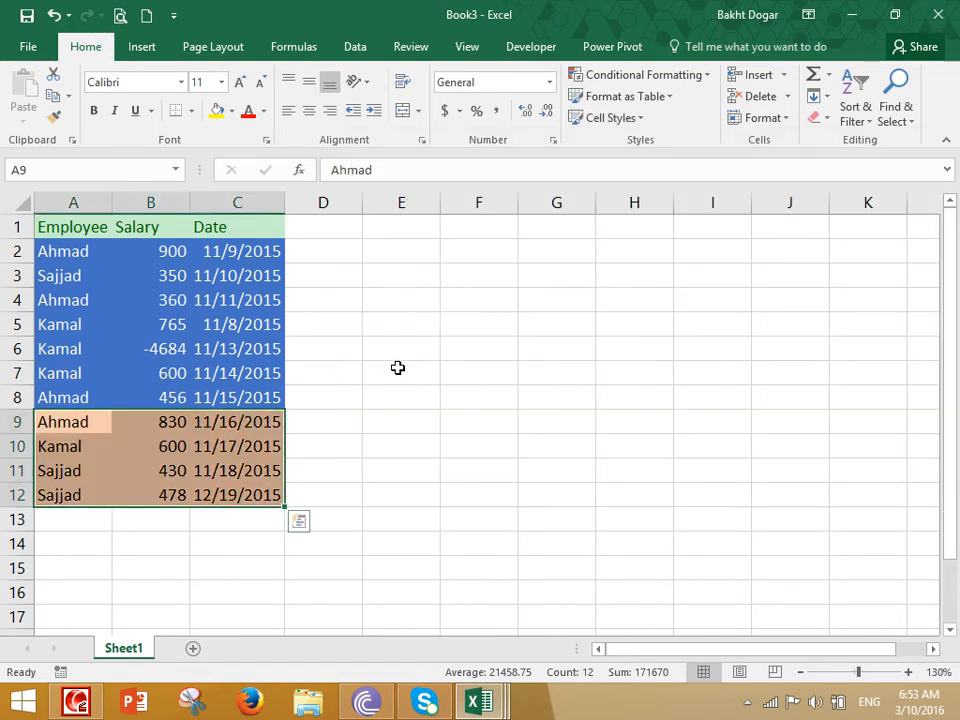
{"action": "left_click", "coordinate": [396, 370]}
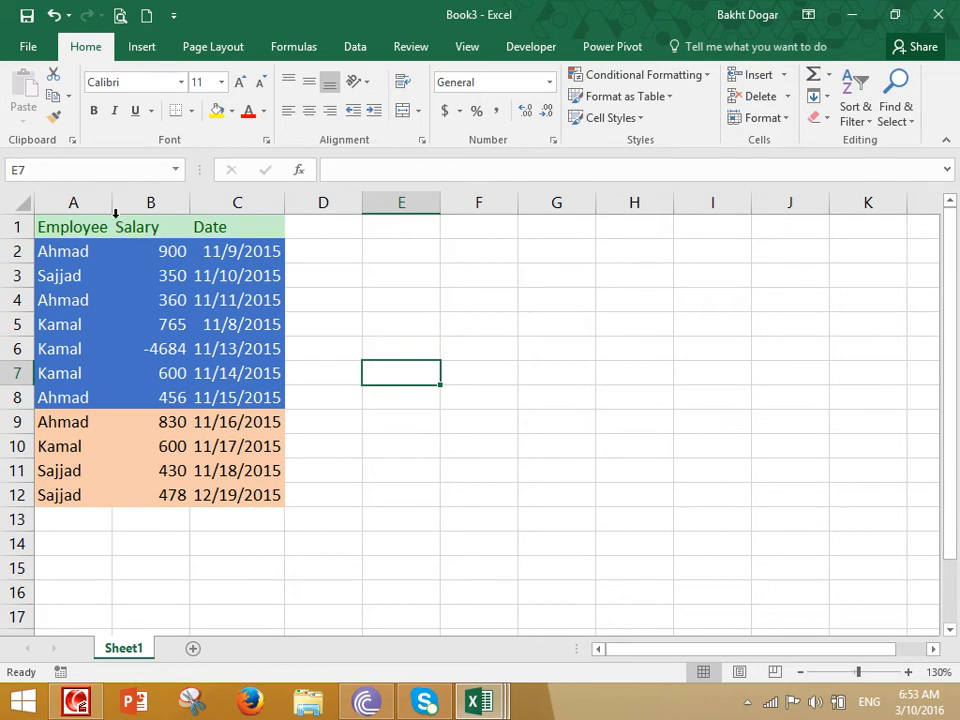
{"action": "left_click_drag", "start_coordinate": [113, 202], "coordinate": [147, 202]}
{"action": "left_click_drag", "start_coordinate": [224, 202], "coordinate": [265, 205]}
{"action": "left_click_drag", "start_coordinate": [107, 225], "coordinate": [283, 494]}
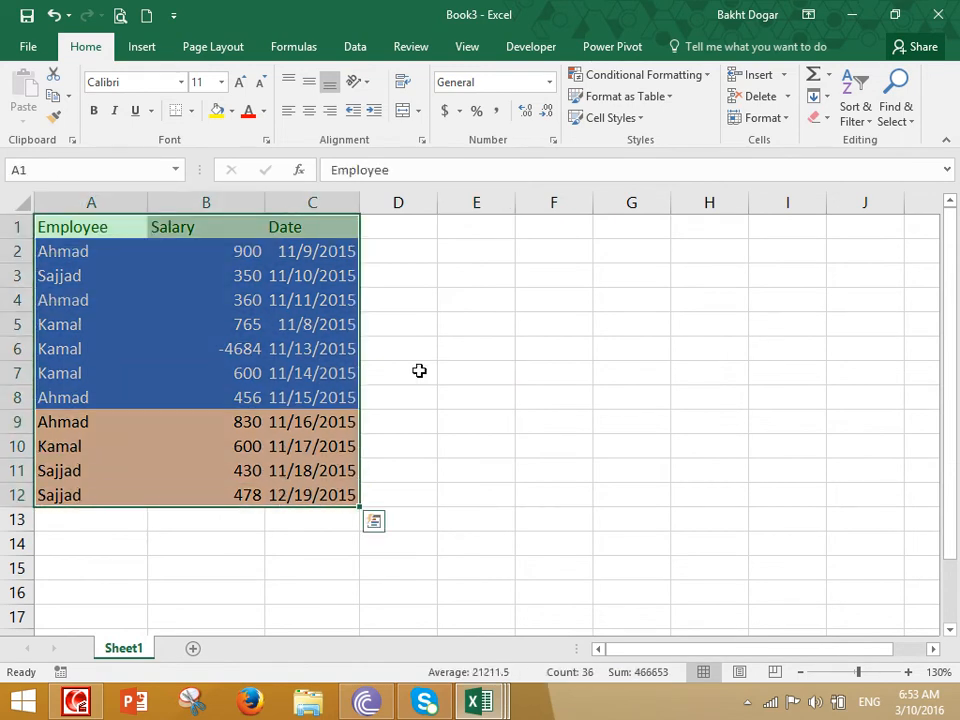
- Reset A1:C12 to the Normal cell style, returning dates to serial numbers
{"action": "left_click", "coordinate": [612, 118]}
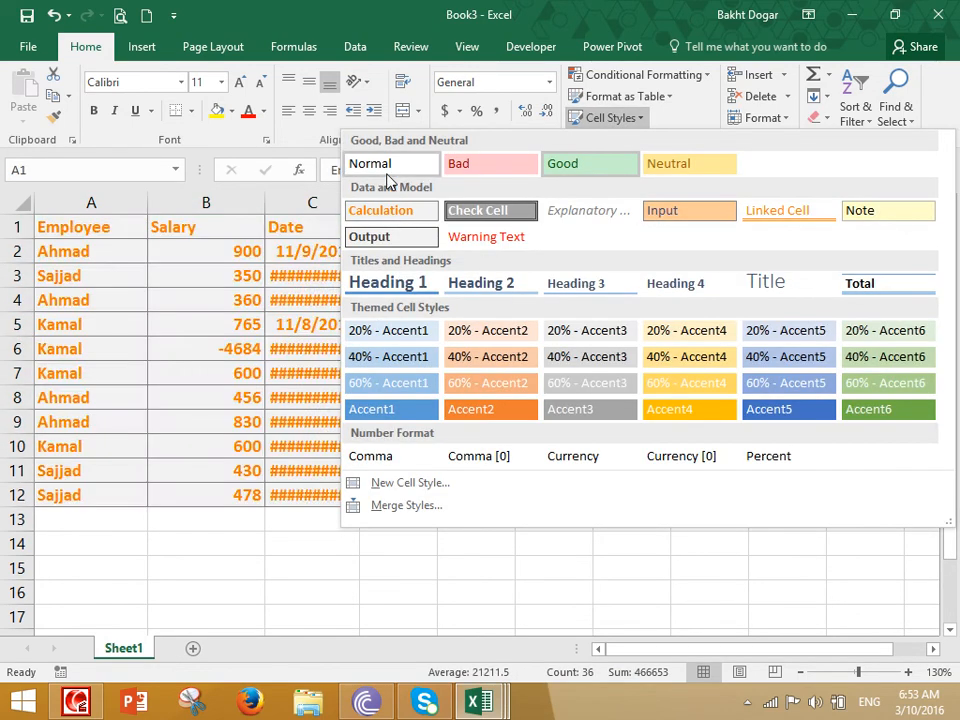
{"action": "left_click", "coordinate": [386, 168]}
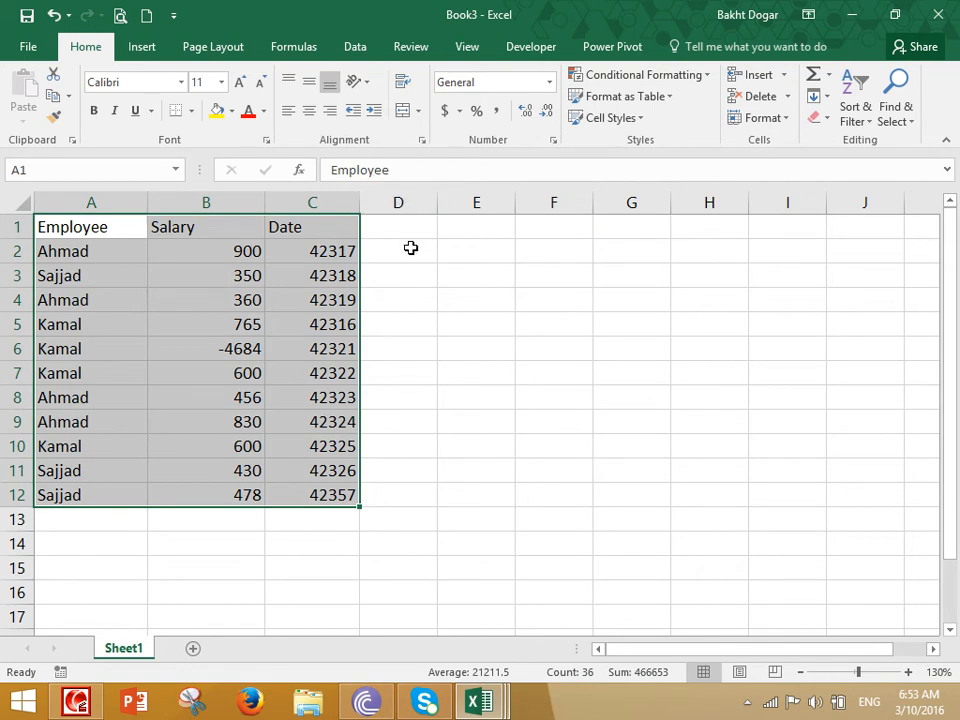
{"action": "left_click", "coordinate": [632, 118]}
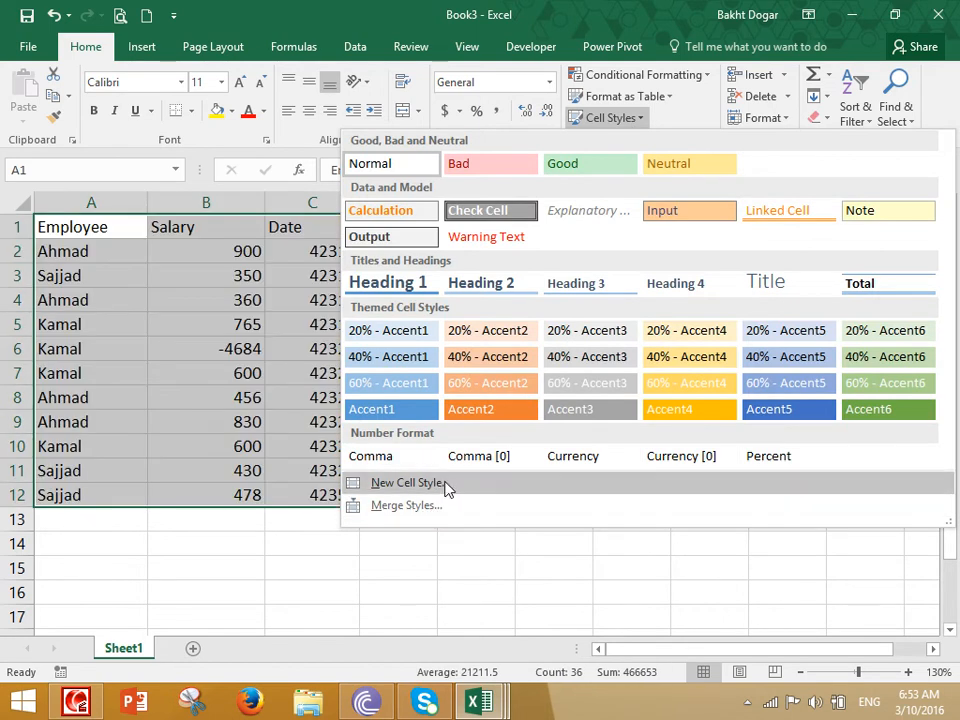
{"action": "left_click", "coordinate": [467, 559]}
{"action": "left_click_drag", "start_coordinate": [95, 227], "coordinate": [298, 229]}
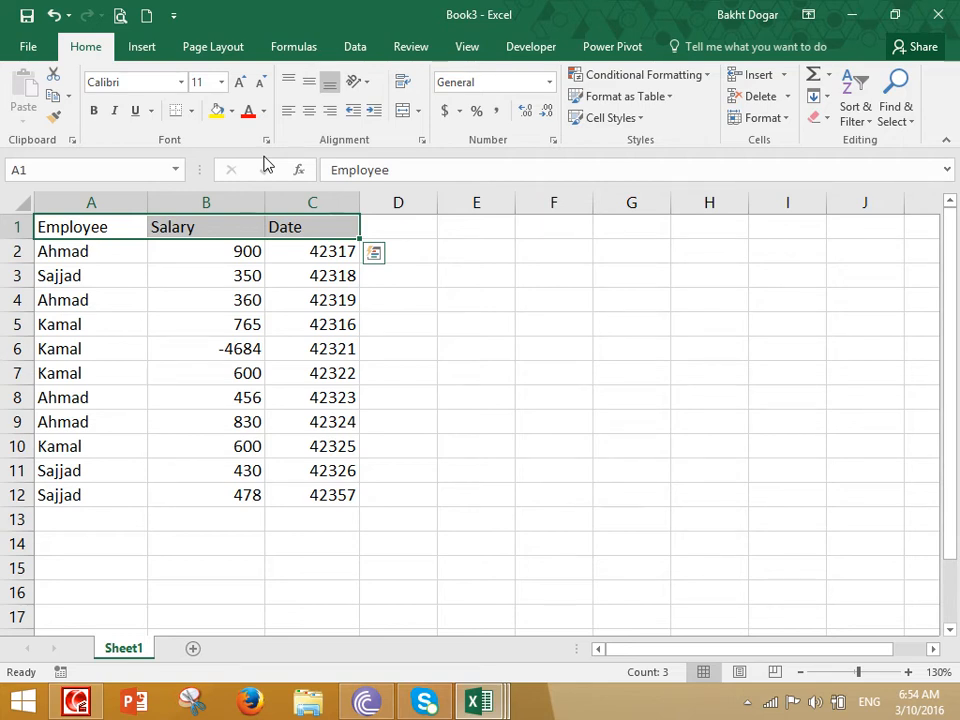
{"action": "left_click", "coordinate": [375, 349]}
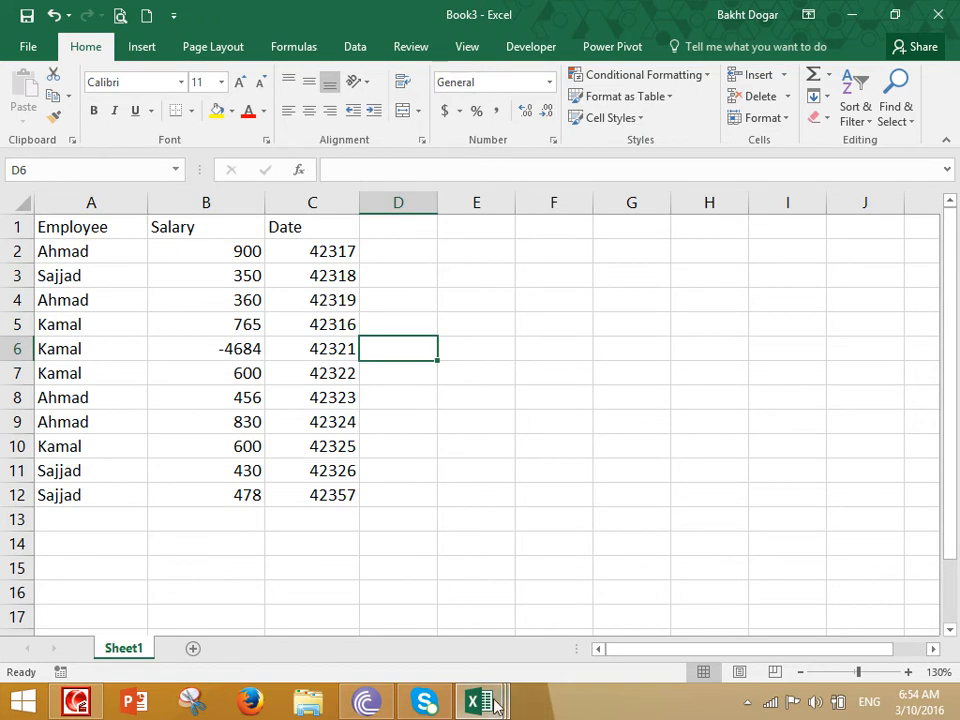
- Close the Book2 workbook without saving
{"action": "mouse_move", "coordinate": [487, 706]}
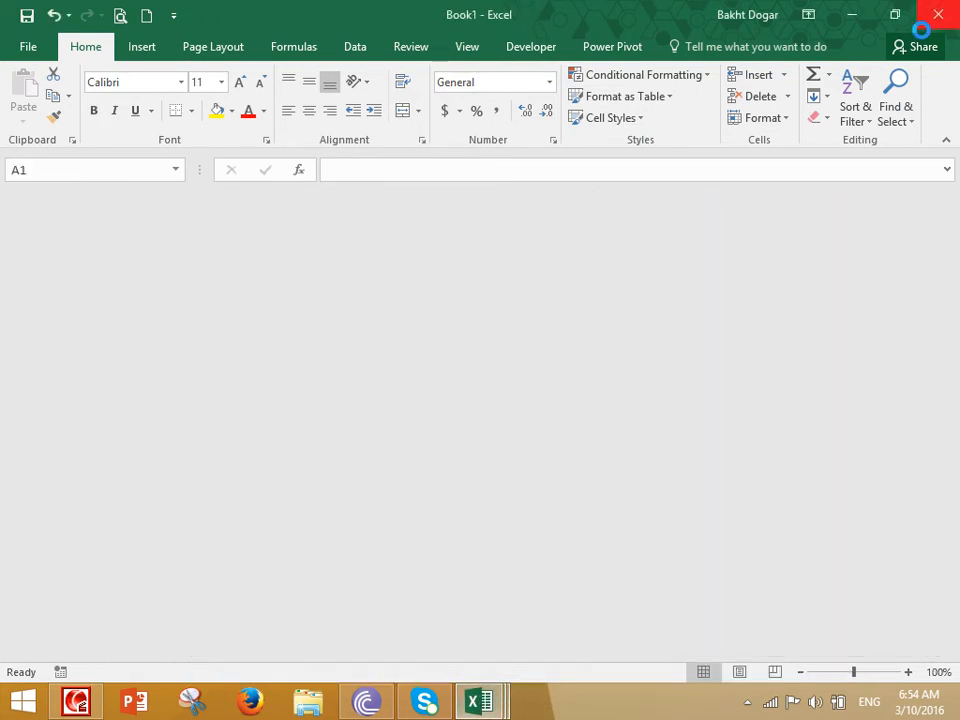
{"action": "left_click", "coordinate": [328, 585]}
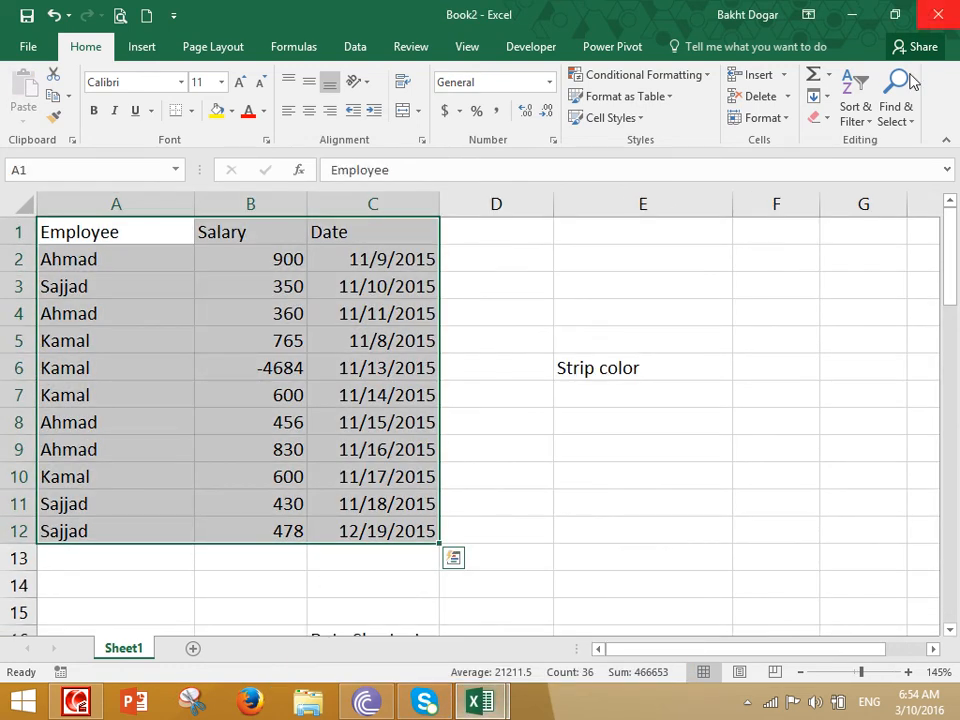
{"action": "key", "text": "ctrl+w"}
{"action": "left_click", "coordinate": [489, 394]}
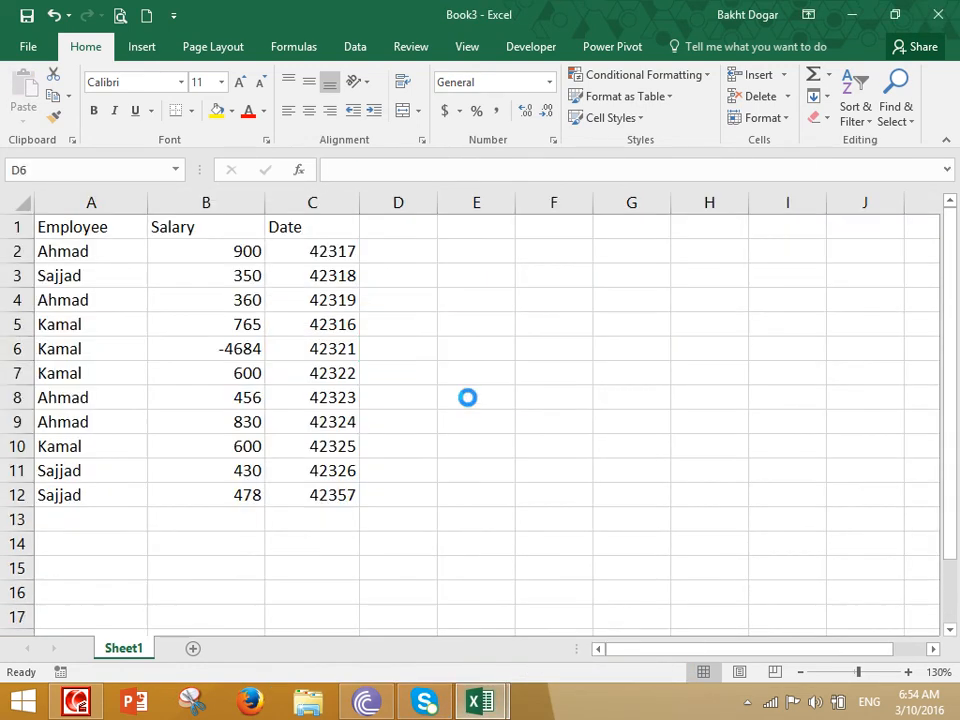
{"action": "left_click", "coordinate": [335, 275]}
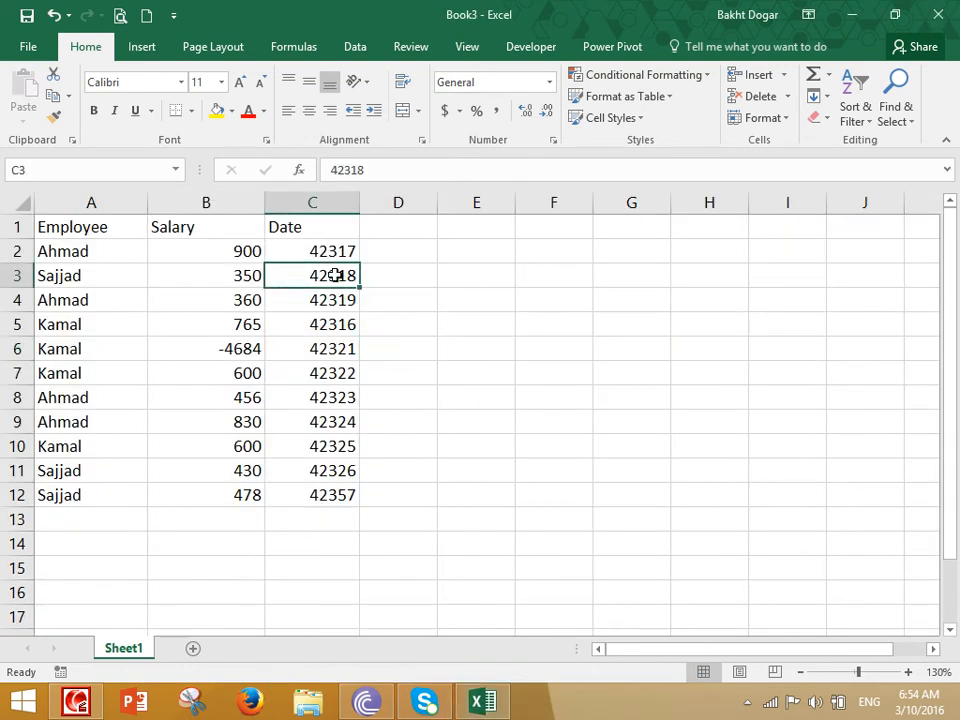
- Start a new cell style with number, alignment, font, border, fill and protection all unchecked
{"action": "left_click", "coordinate": [596, 119]}
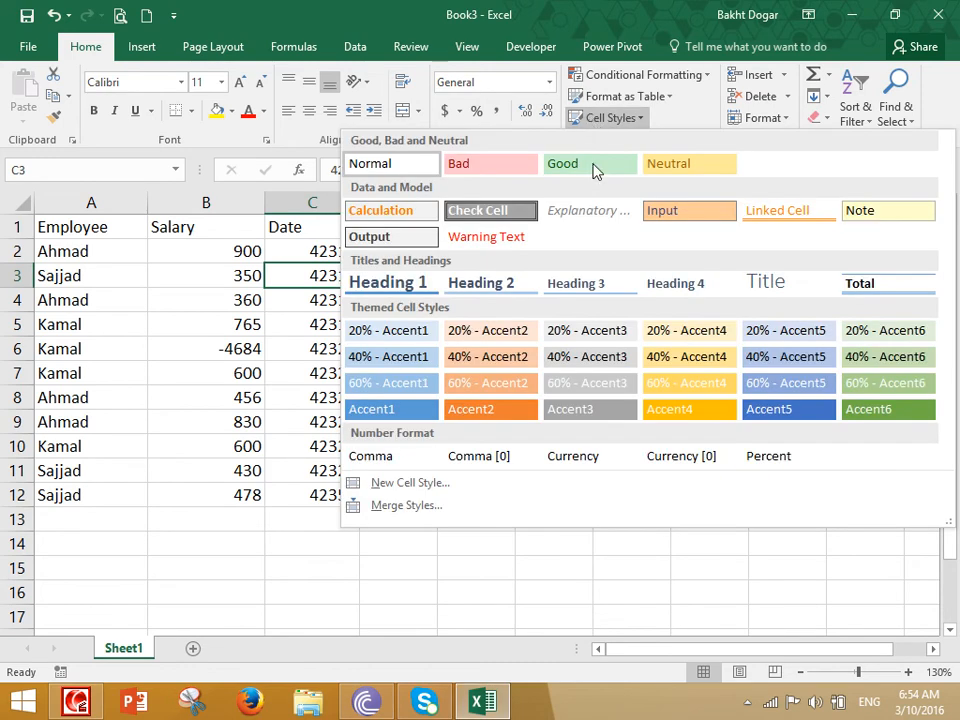
{"action": "left_click", "coordinate": [396, 484]}
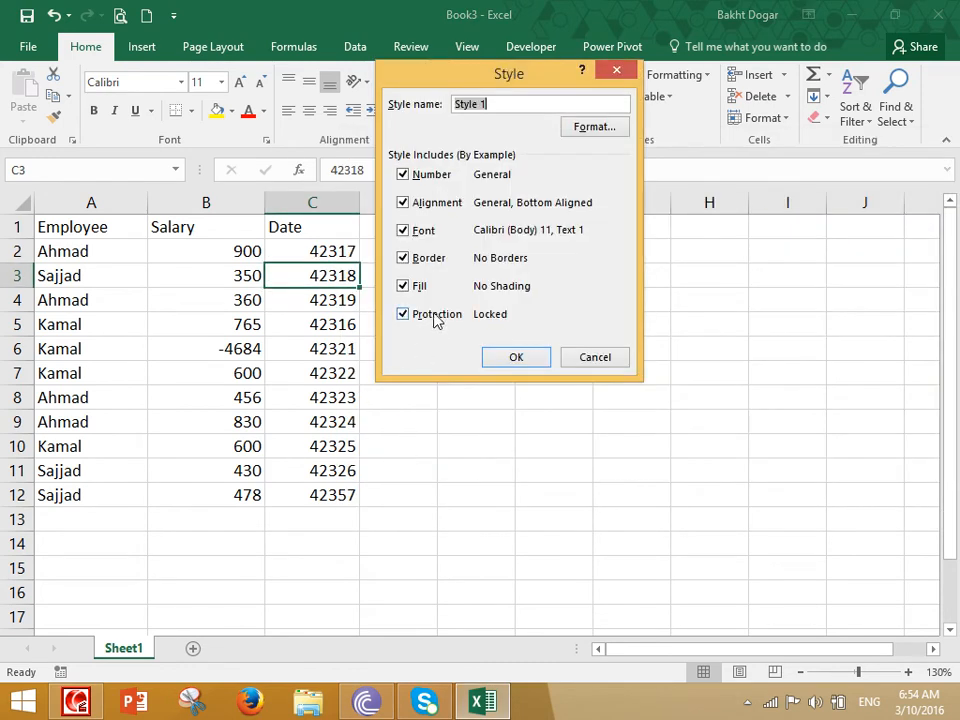
{"action": "left_click", "coordinate": [420, 174]}
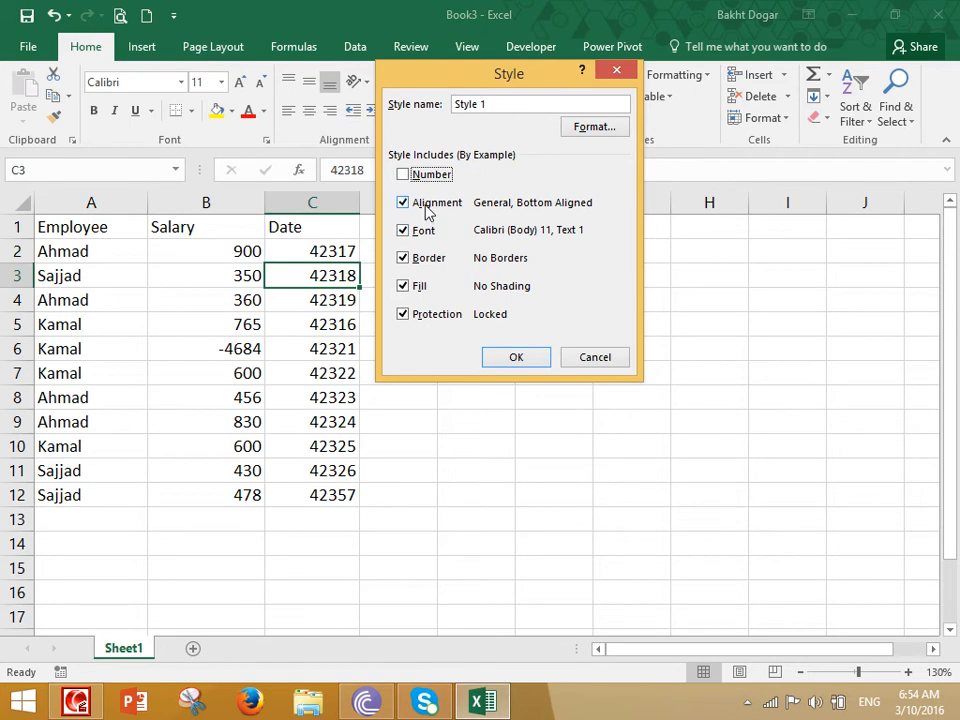
{"action": "left_click", "coordinate": [426, 206]}
{"action": "left_click", "coordinate": [413, 232]}
{"action": "left_click", "coordinate": [413, 258]}
{"action": "left_click", "coordinate": [414, 316]}
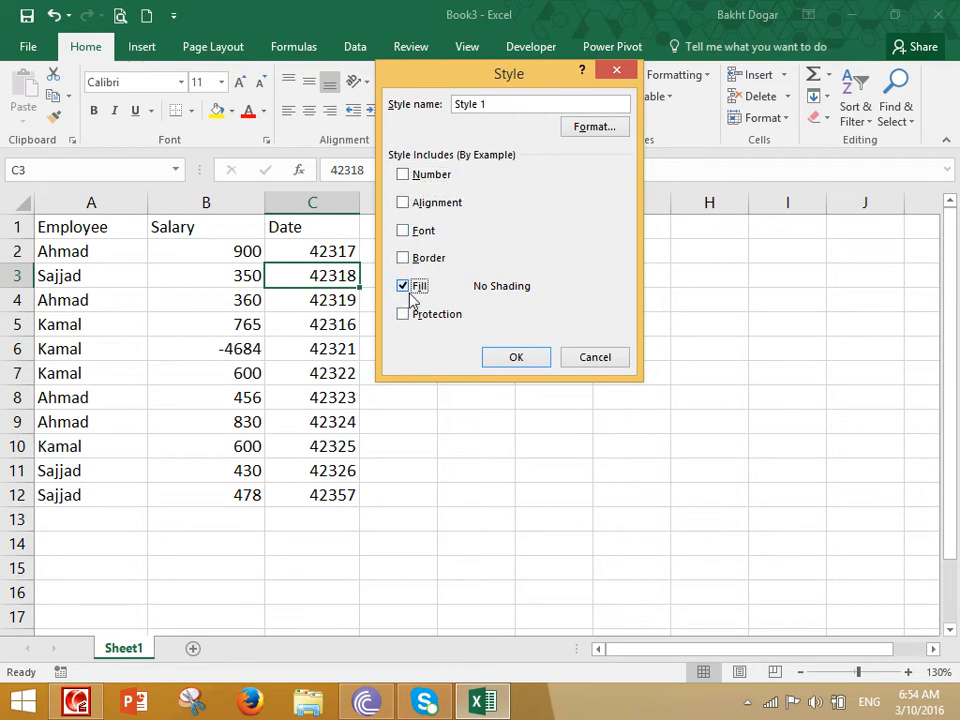
{"action": "left_click", "coordinate": [410, 290]}
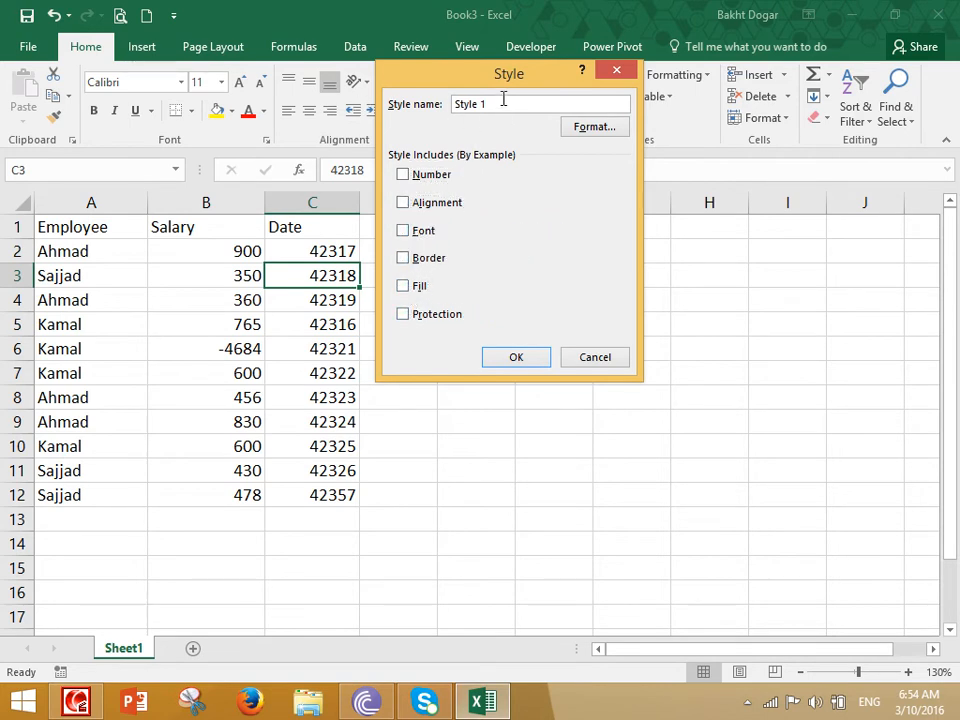
- Name the new style headingStyle and open its Format settings
{"action": "left_click_drag", "start_coordinate": [504, 99], "coordinate": [402, 108]}
{"action": "type", "text": "heading"}
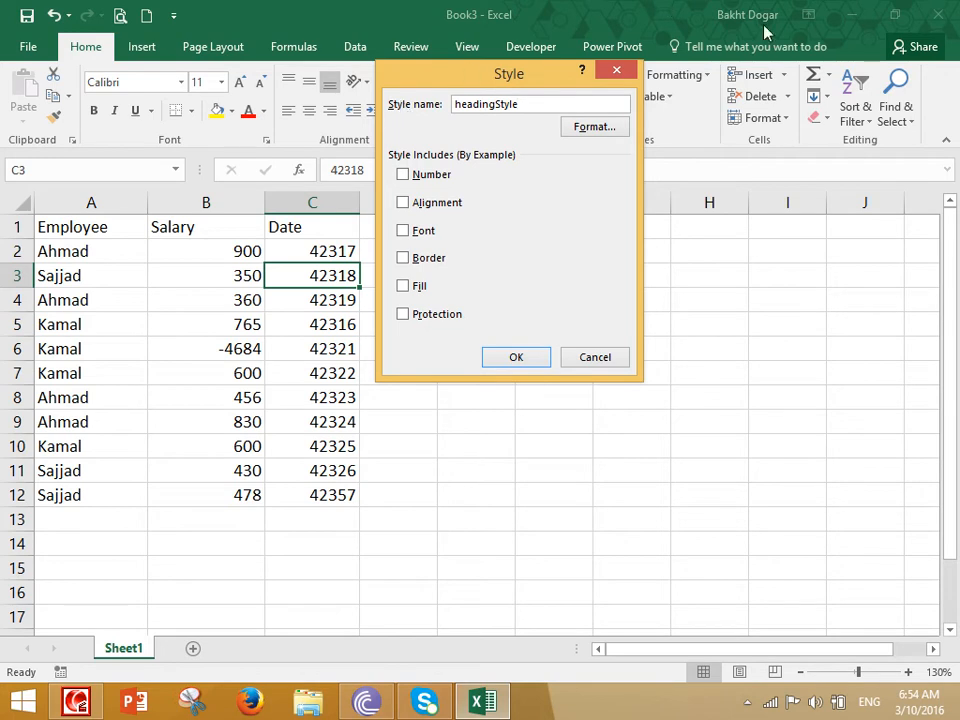
{"action": "left_click", "coordinate": [608, 128]}
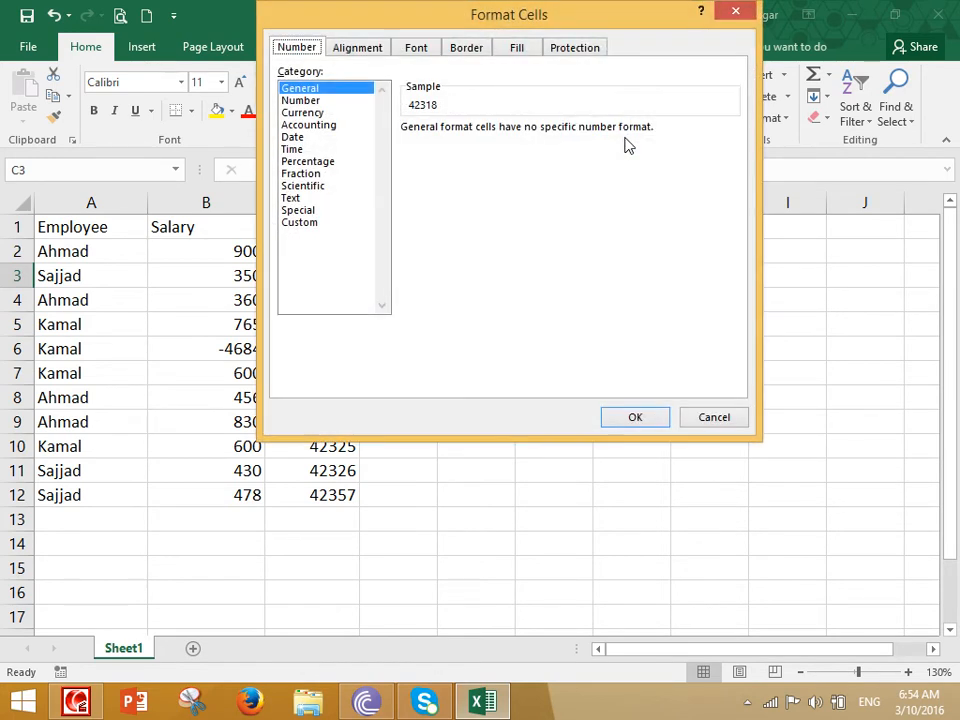
- Give headingStyle a bold size-12 font and an outline border
{"action": "left_click", "coordinate": [416, 49]}
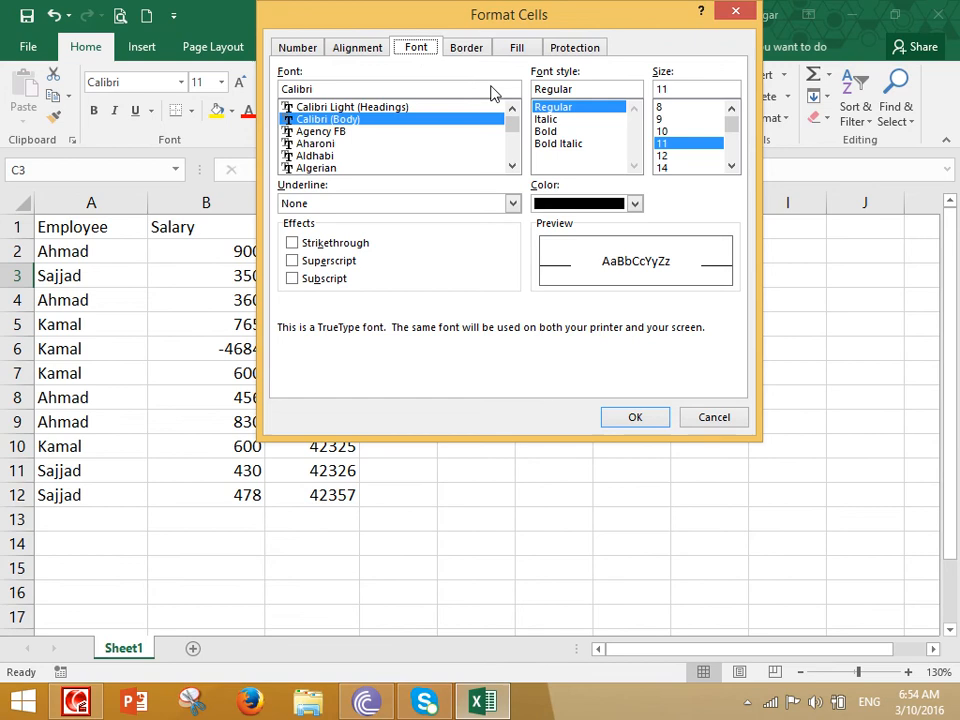
{"action": "left_click", "coordinate": [665, 156]}
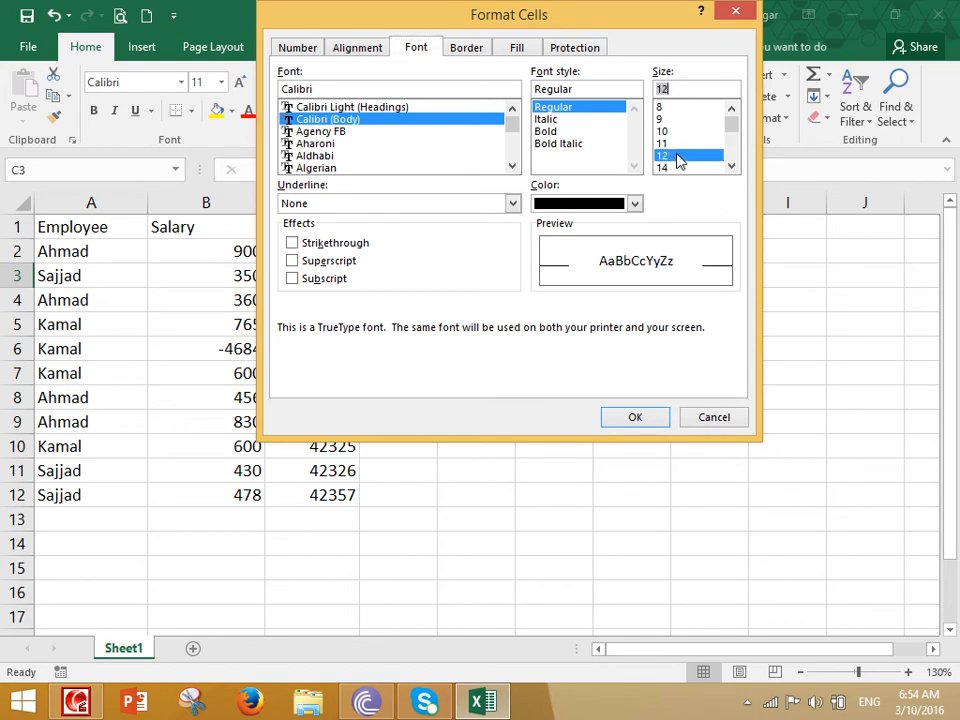
{"action": "left_click", "coordinate": [546, 132]}
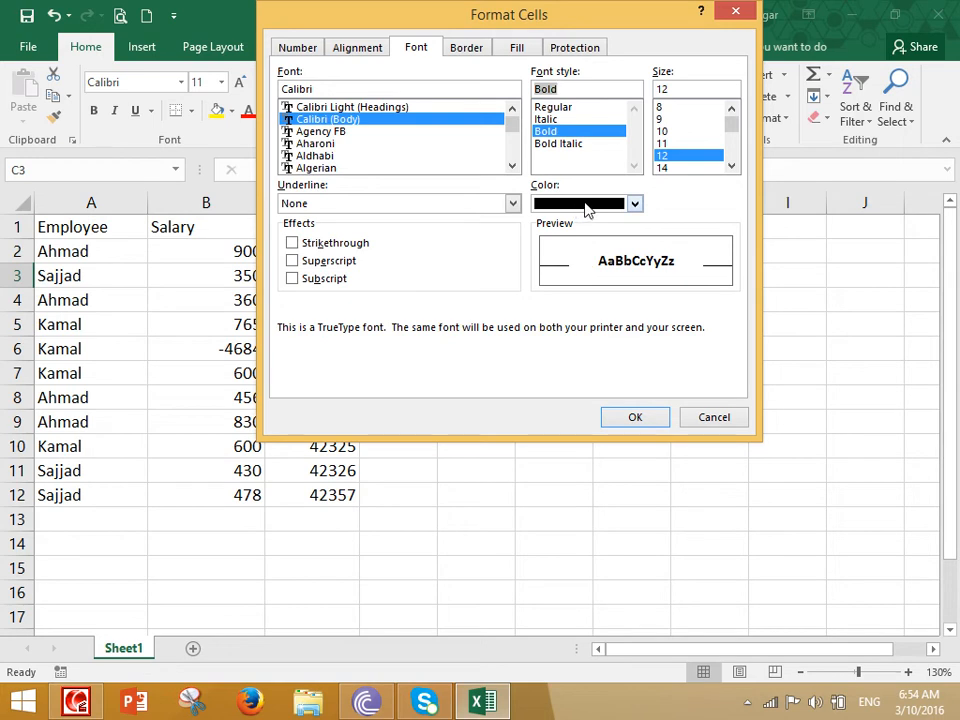
{"action": "left_click", "coordinate": [467, 48]}
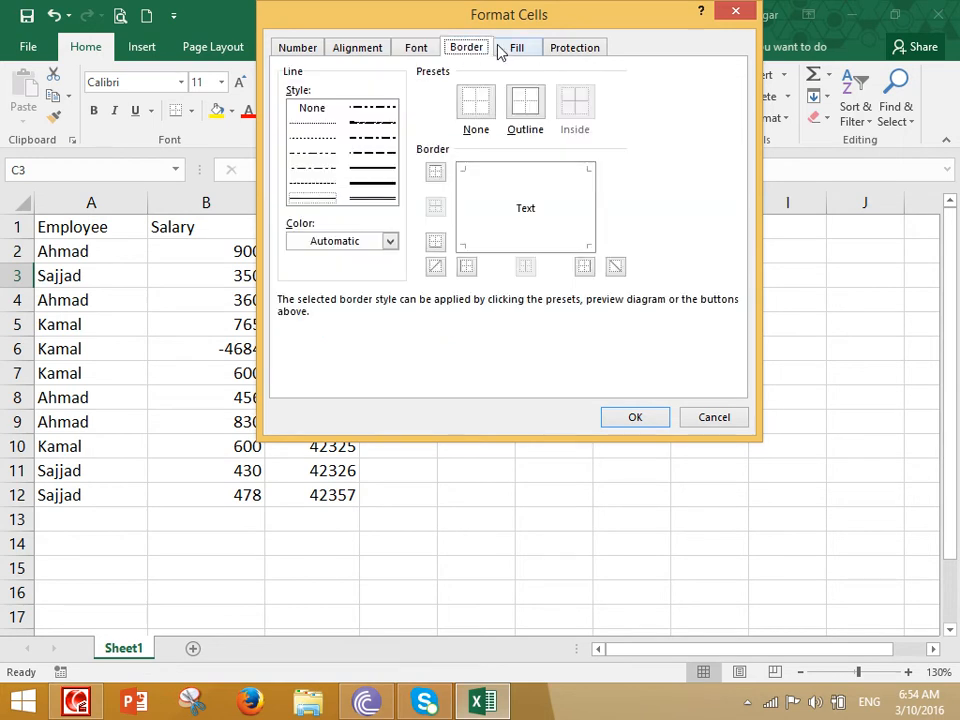
{"action": "left_click", "coordinate": [529, 112]}
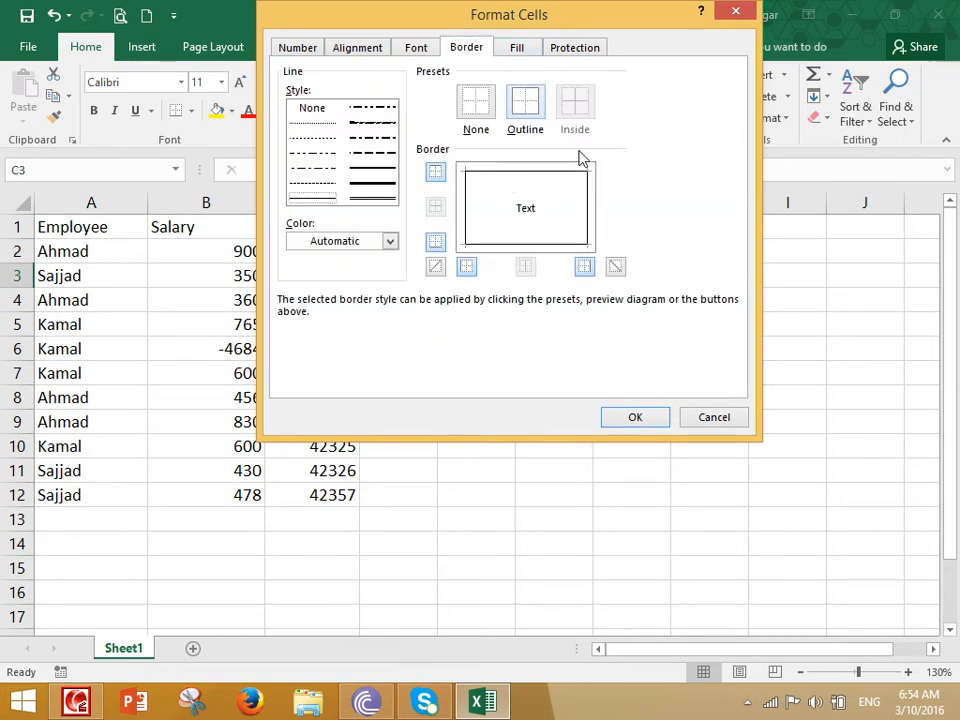
- Set a light blue-to-white two-colour gradient fill and confirm the style formatting
{"action": "left_click", "coordinate": [520, 50]}
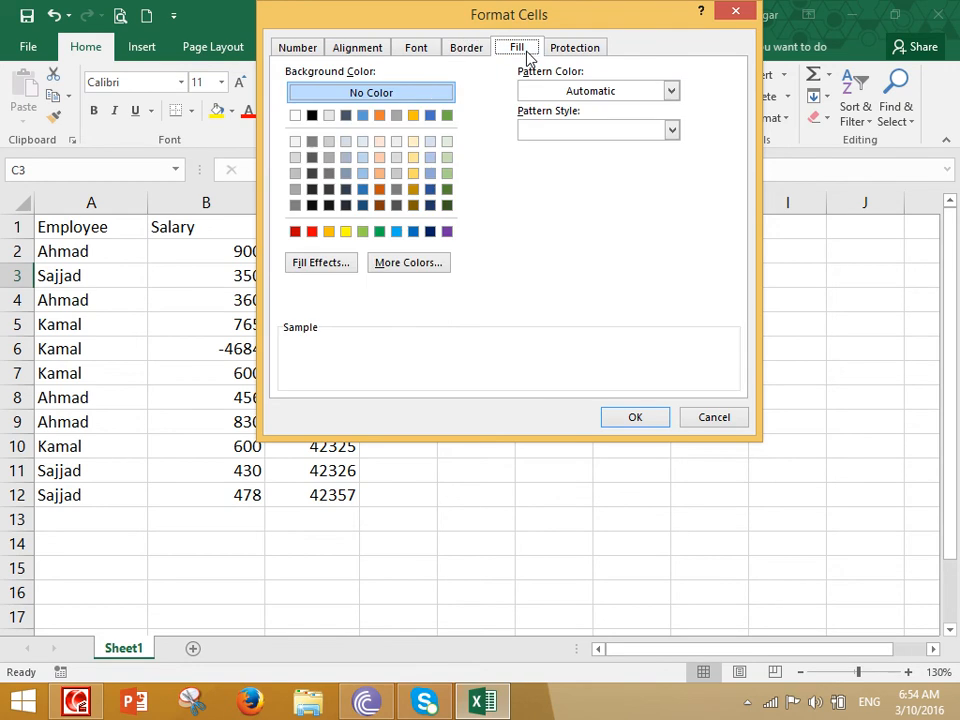
{"action": "left_click", "coordinate": [348, 264]}
{"action": "left_click", "coordinate": [533, 112]}
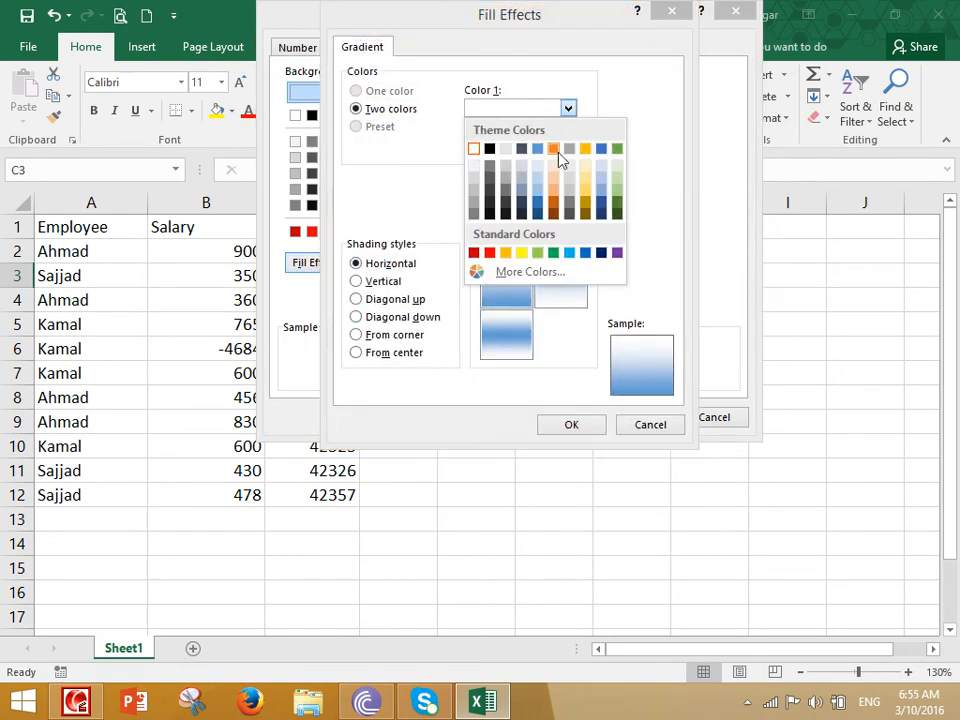
{"action": "left_click", "coordinate": [506, 151]}
{"action": "left_click", "coordinate": [525, 148]}
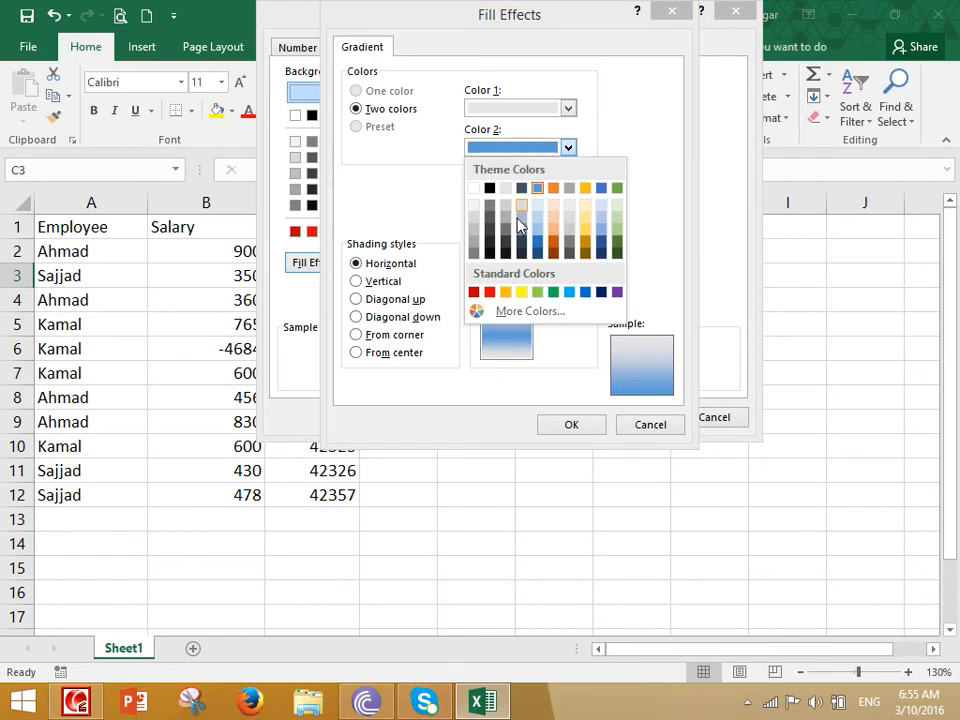
{"action": "left_click", "coordinate": [490, 253]}
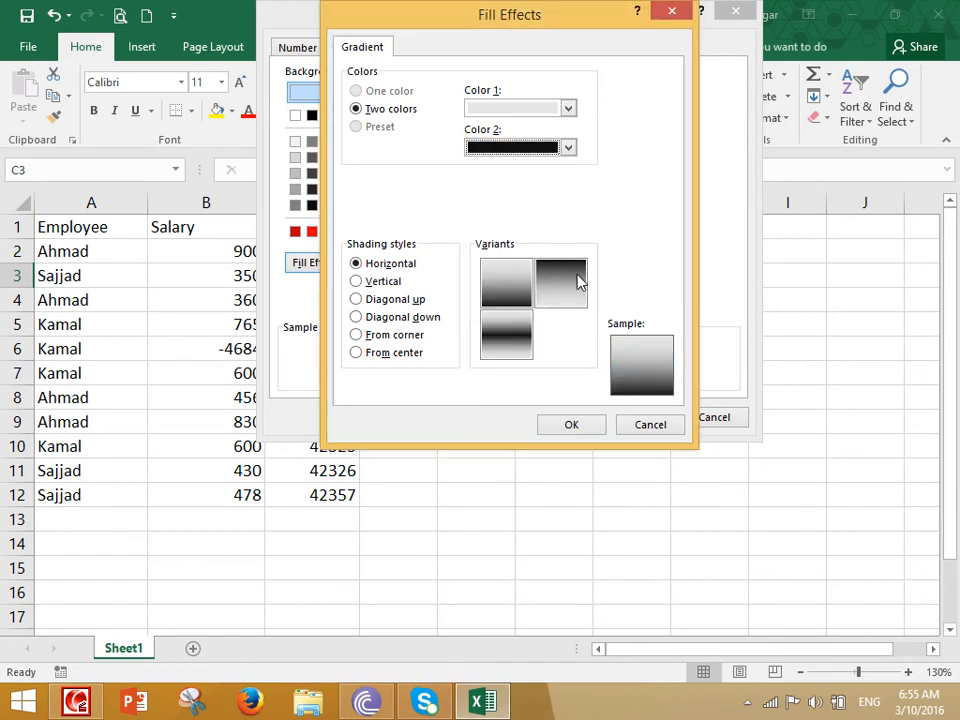
{"action": "left_click", "coordinate": [534, 110]}
{"action": "left_click", "coordinate": [537, 170]}
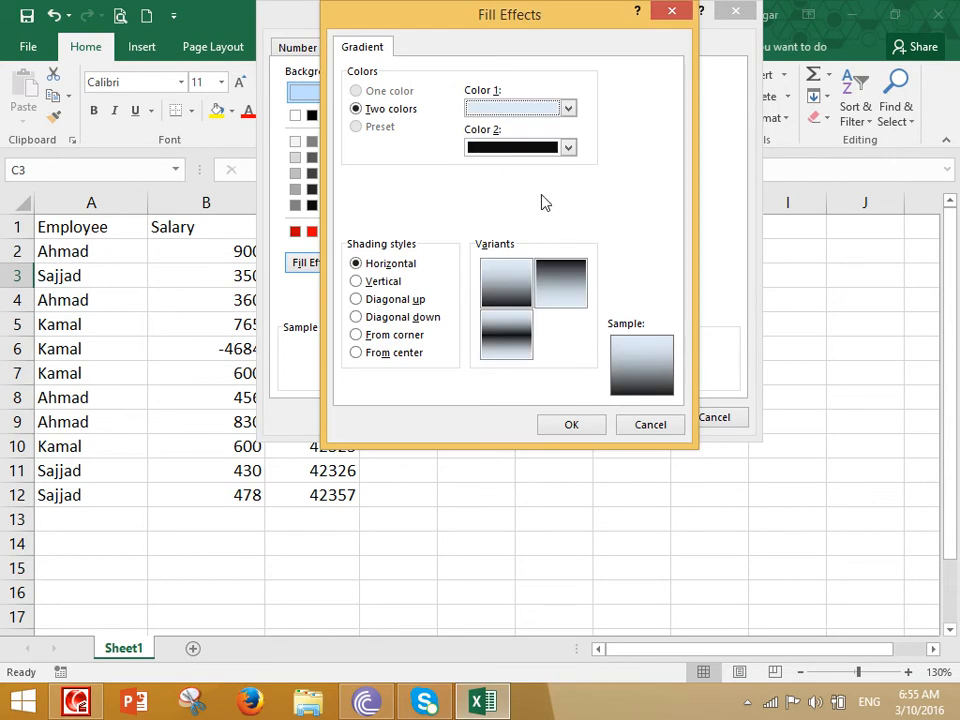
{"action": "left_click", "coordinate": [543, 150]}
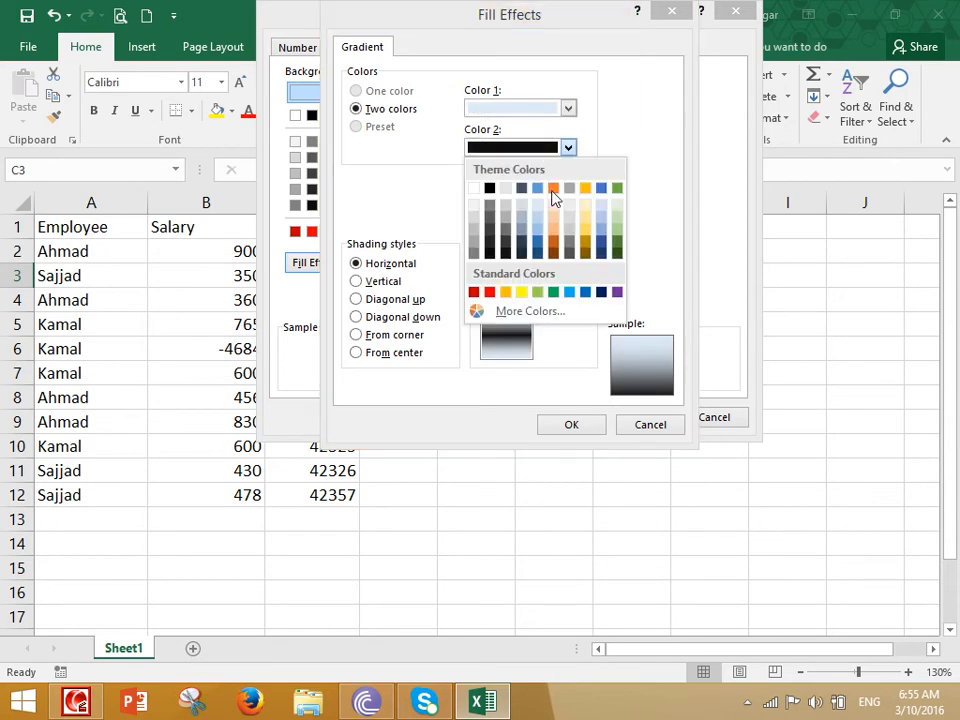
{"action": "left_click", "coordinate": [475, 190]}
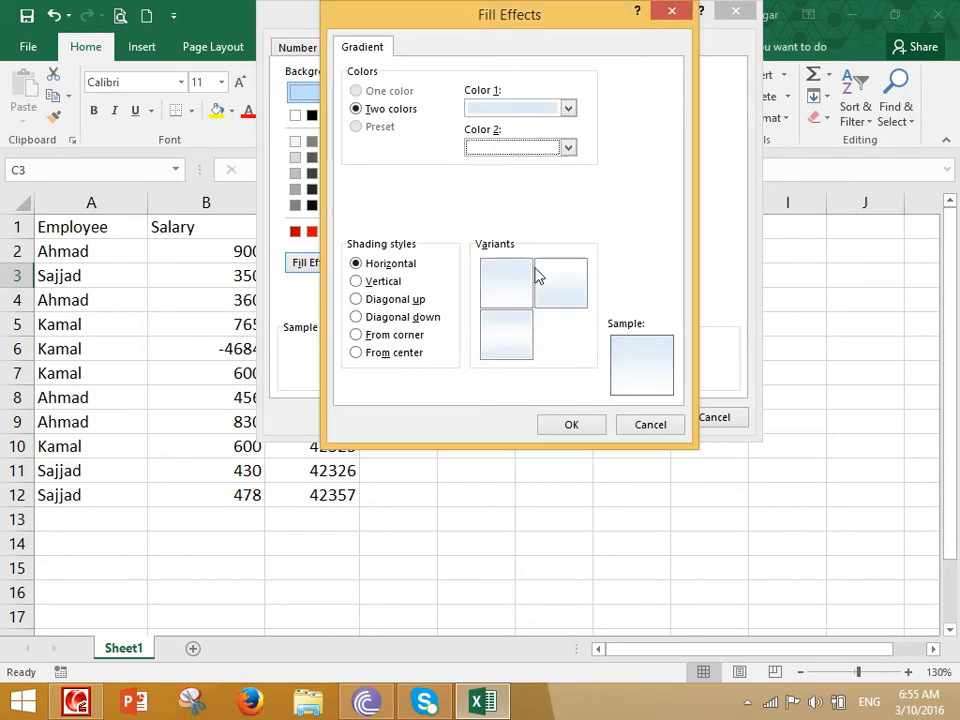
{"action": "left_click", "coordinate": [576, 430]}
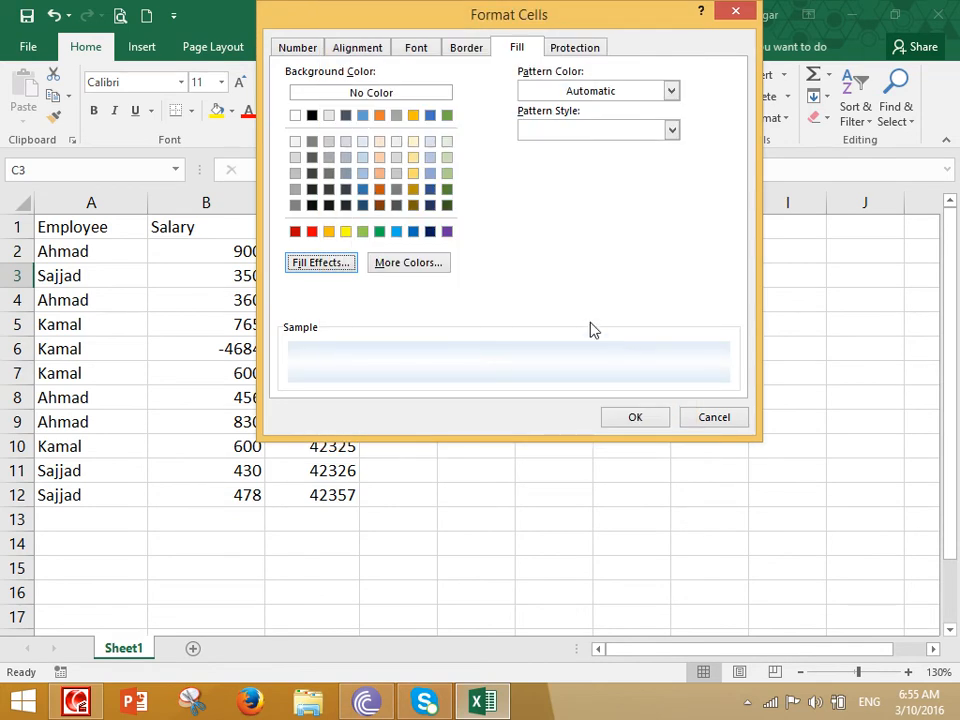
{"action": "left_click", "coordinate": [635, 418]}
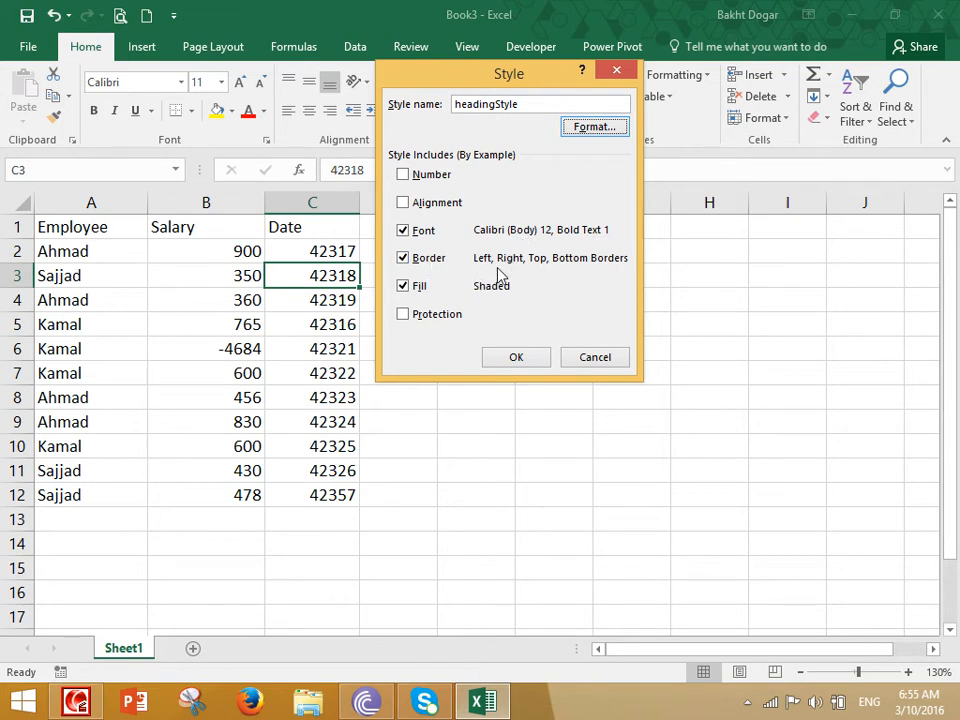
- Save the headingStyle cell style
{"action": "left_click", "coordinate": [516, 358]}
{"action": "left_click_drag", "start_coordinate": [88, 252], "coordinate": [279, 486]}
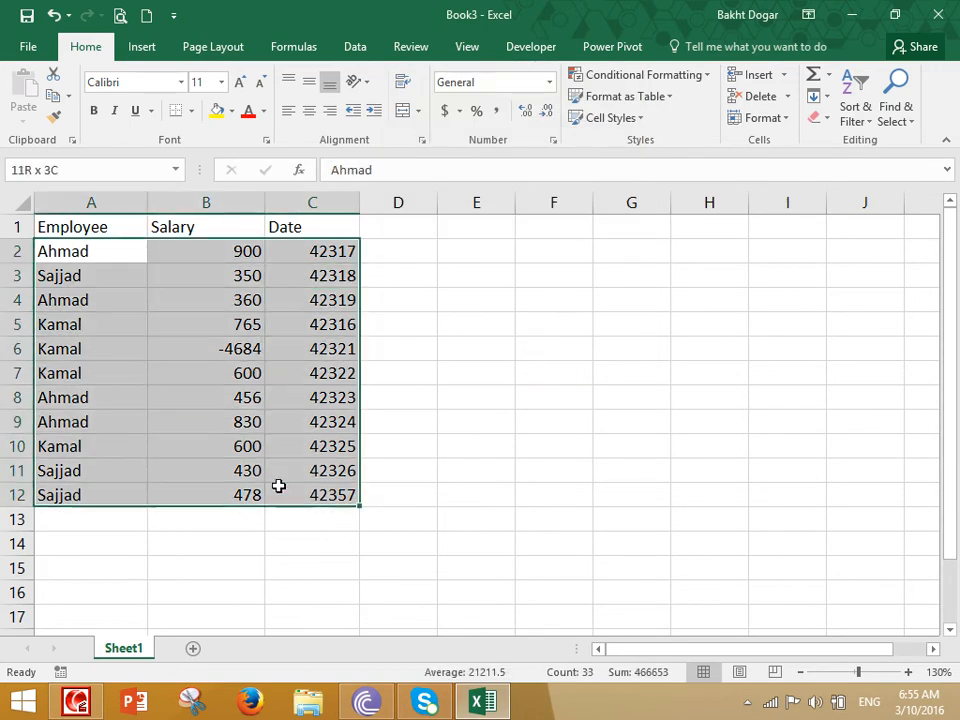
{"action": "left_click", "coordinate": [486, 308]}
- Start a new cell style named BodyStyle with every Style Includes option unchecked, then open its formatting
{"action": "left_click", "coordinate": [620, 118]}
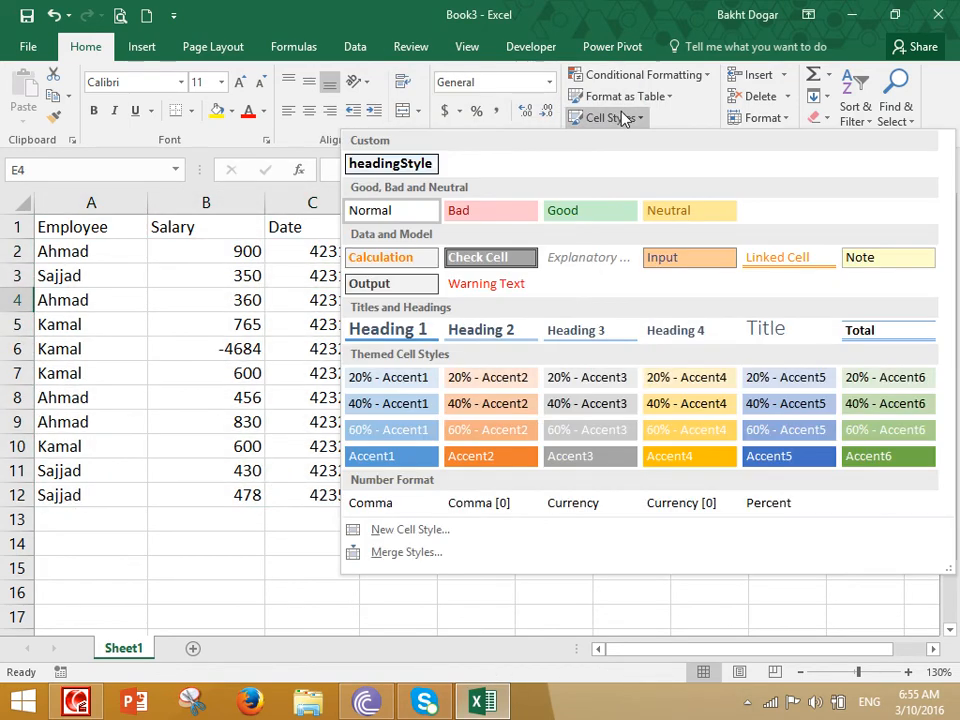
{"action": "left_click", "coordinate": [418, 532]}
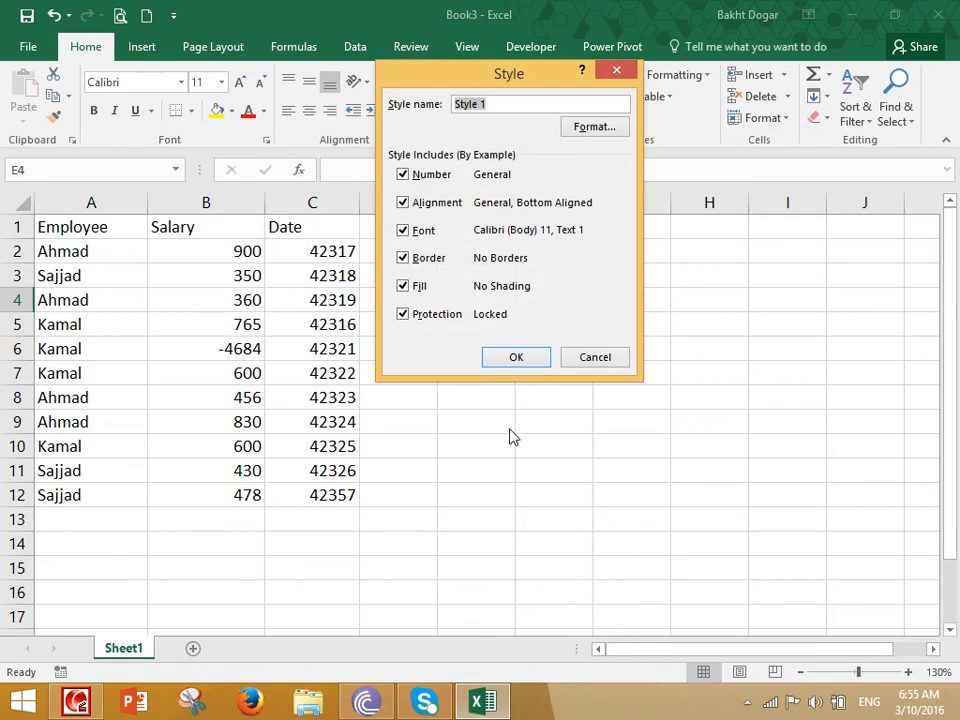
{"action": "left_click", "coordinate": [418, 312]}
{"action": "left_click", "coordinate": [418, 286]}
{"action": "left_click", "coordinate": [420, 258]}
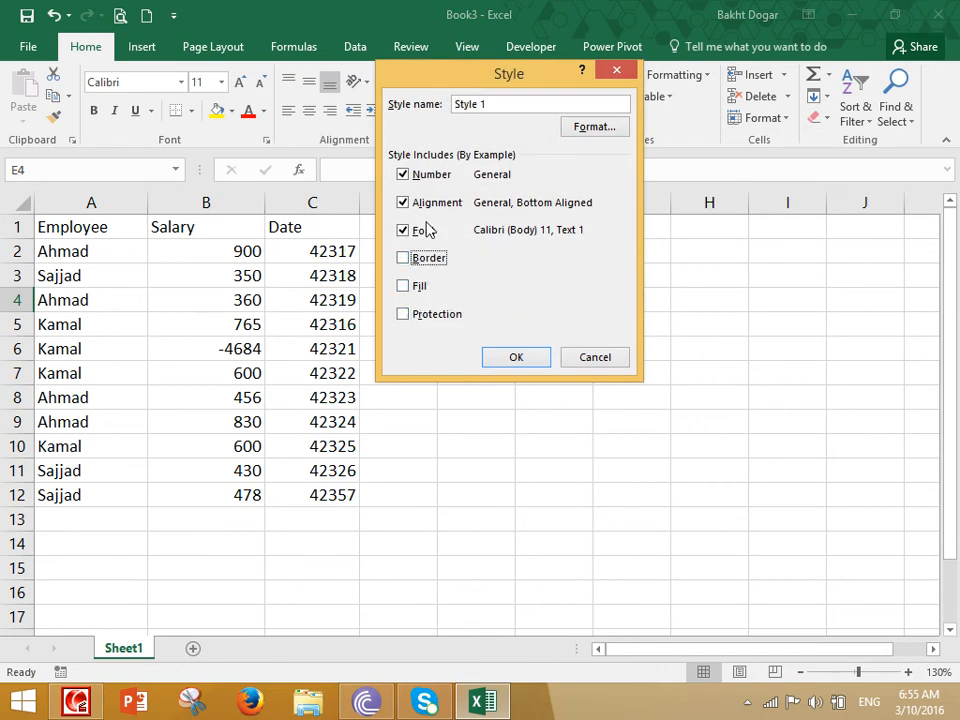
{"action": "left_click", "coordinate": [420, 231]}
{"action": "left_click", "coordinate": [420, 202]}
{"action": "left_click", "coordinate": [420, 174]}
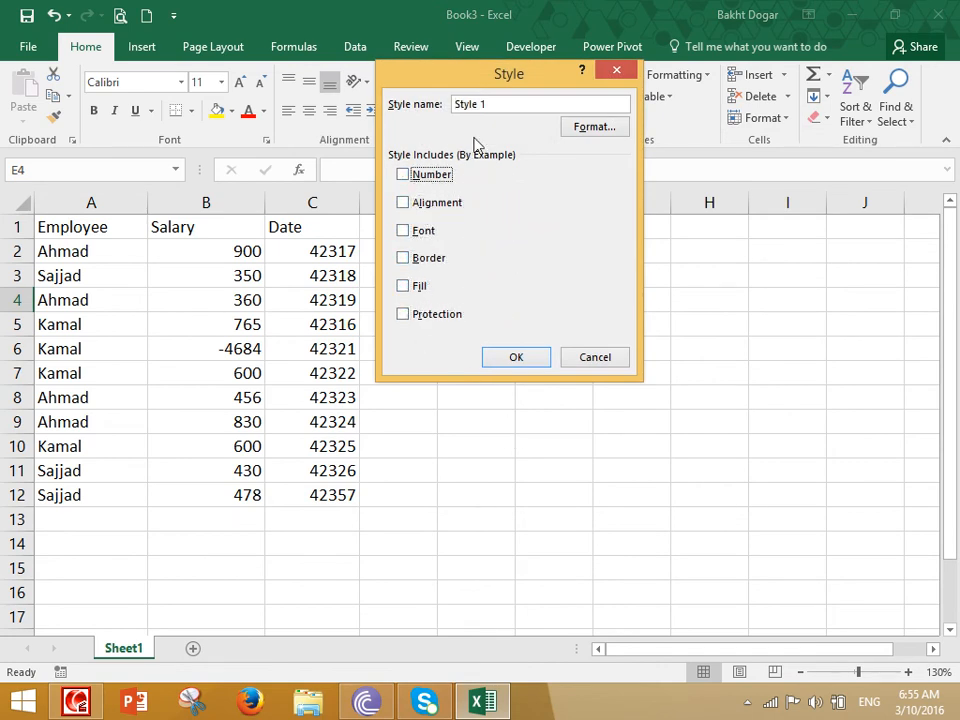
{"action": "left_click_drag", "start_coordinate": [484, 104], "coordinate": [410, 88]}
{"action": "type", "text": "BodyStyle"}
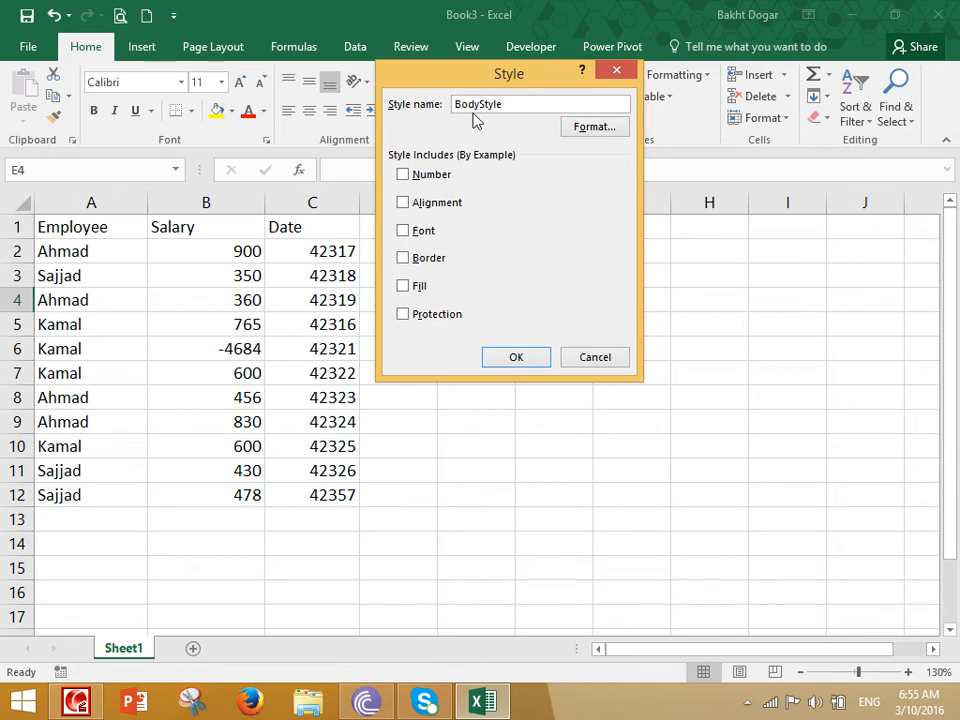
{"action": "left_click", "coordinate": [605, 127]}
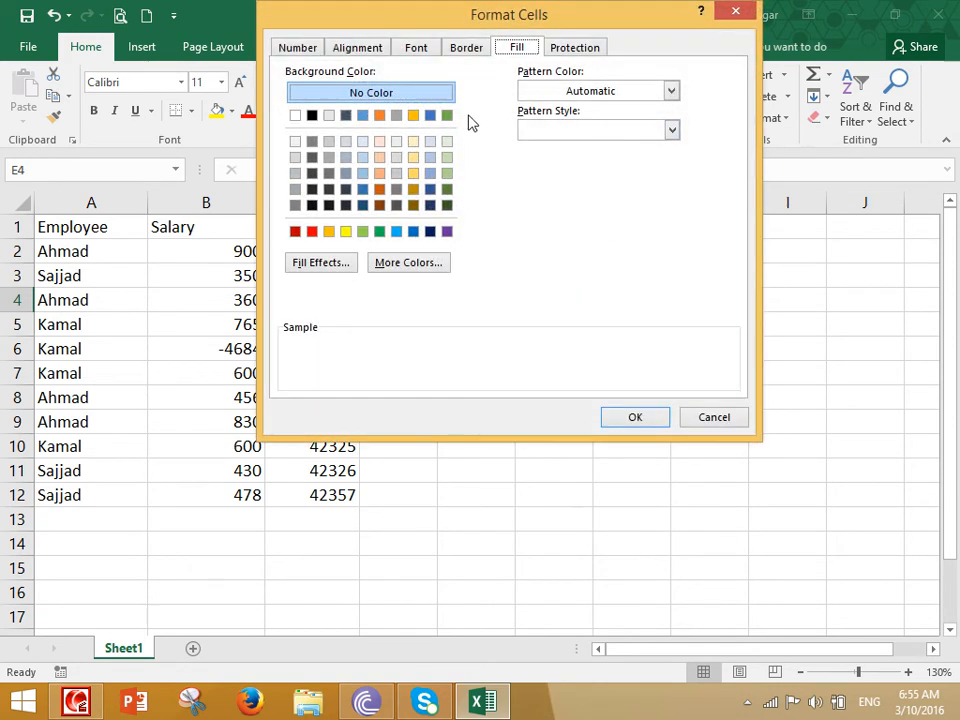
- Make BodyStyle's text bold and give it an outline border
{"action": "left_click", "coordinate": [418, 50]}
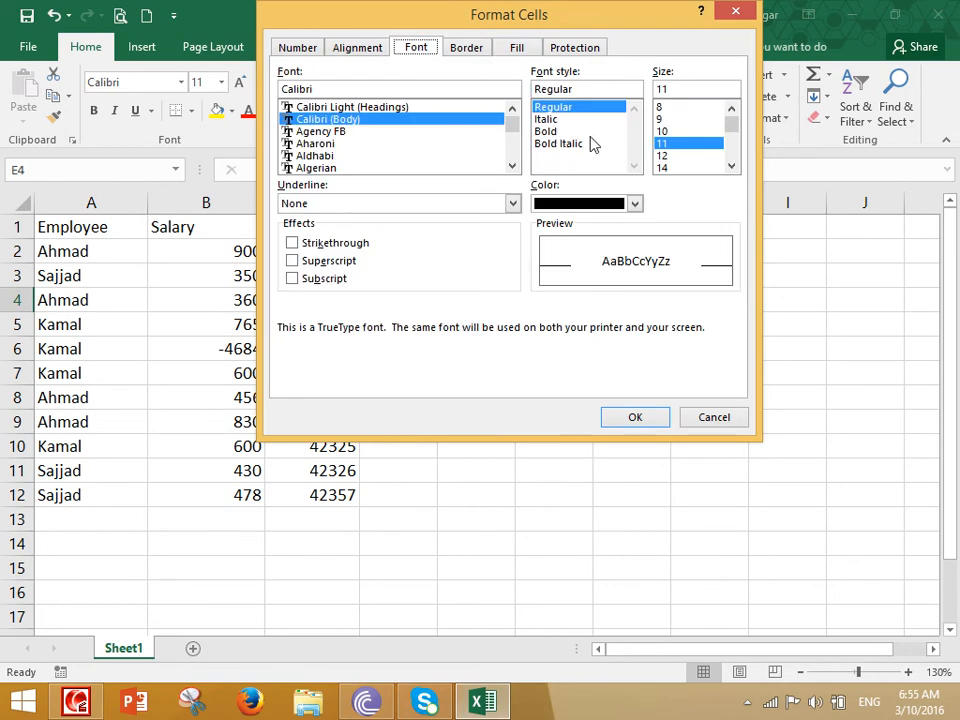
{"action": "left_click", "coordinate": [547, 131]}
{"action": "left_click", "coordinate": [476, 50]}
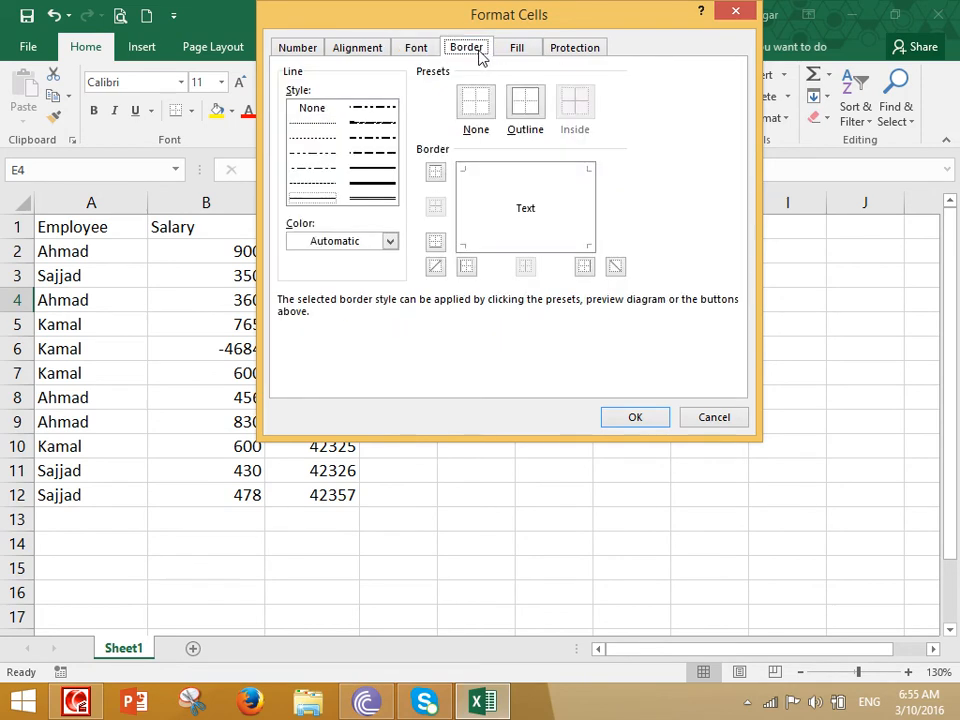
{"action": "left_click", "coordinate": [528, 110]}
- Give BodyStyle a two-colour gradient fill with light grey as the second colour
{"action": "left_click", "coordinate": [520, 50]}
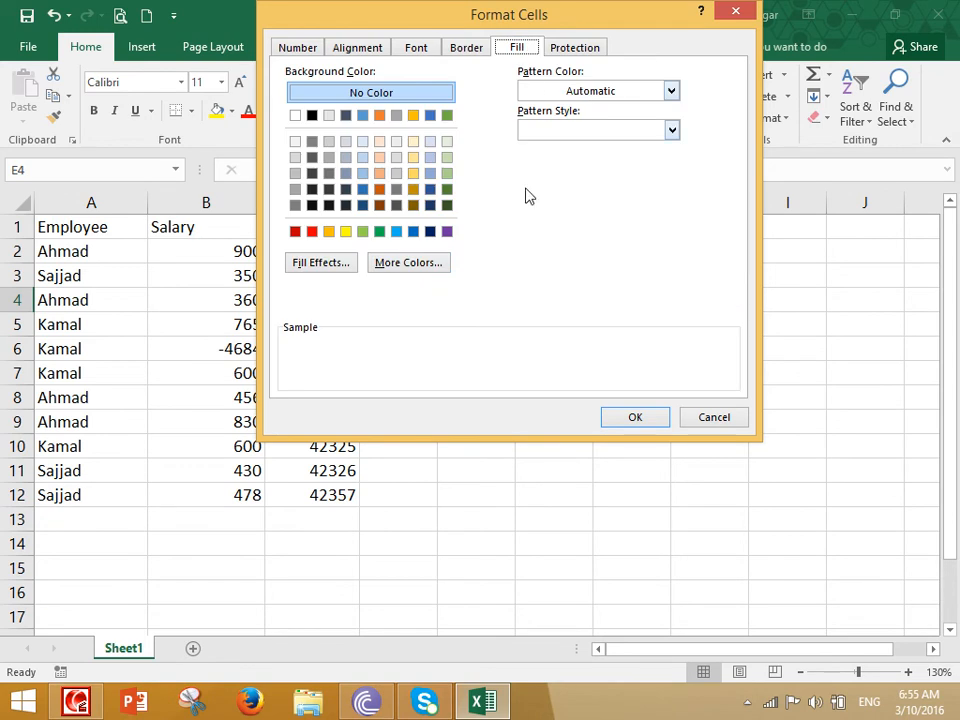
{"action": "left_click", "coordinate": [328, 265]}
{"action": "left_click", "coordinate": [510, 147]}
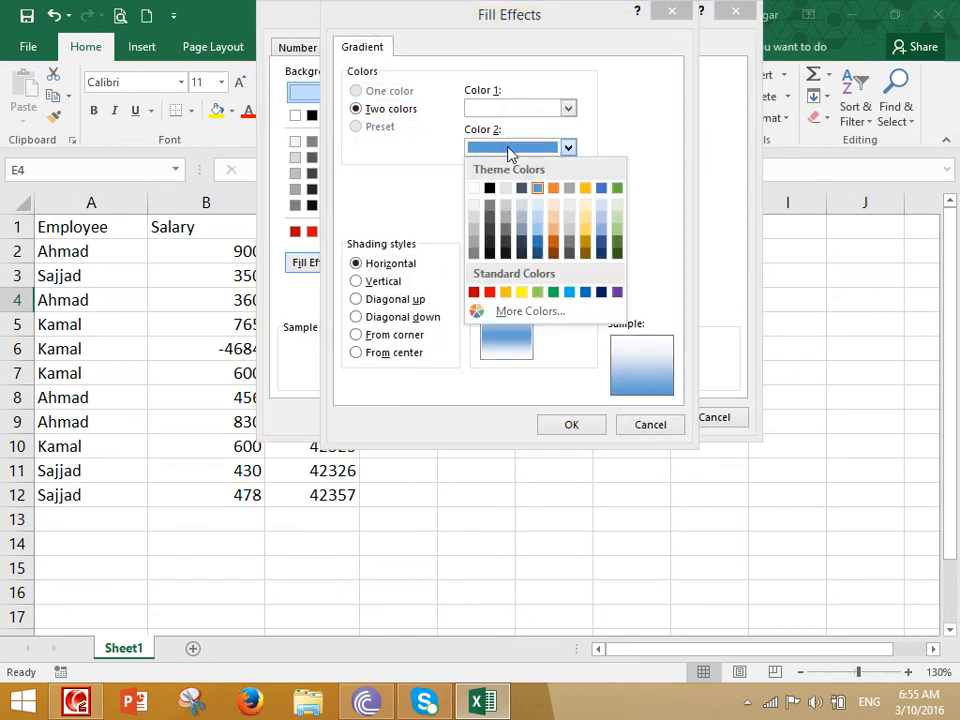
{"action": "left_click", "coordinate": [506, 189]}
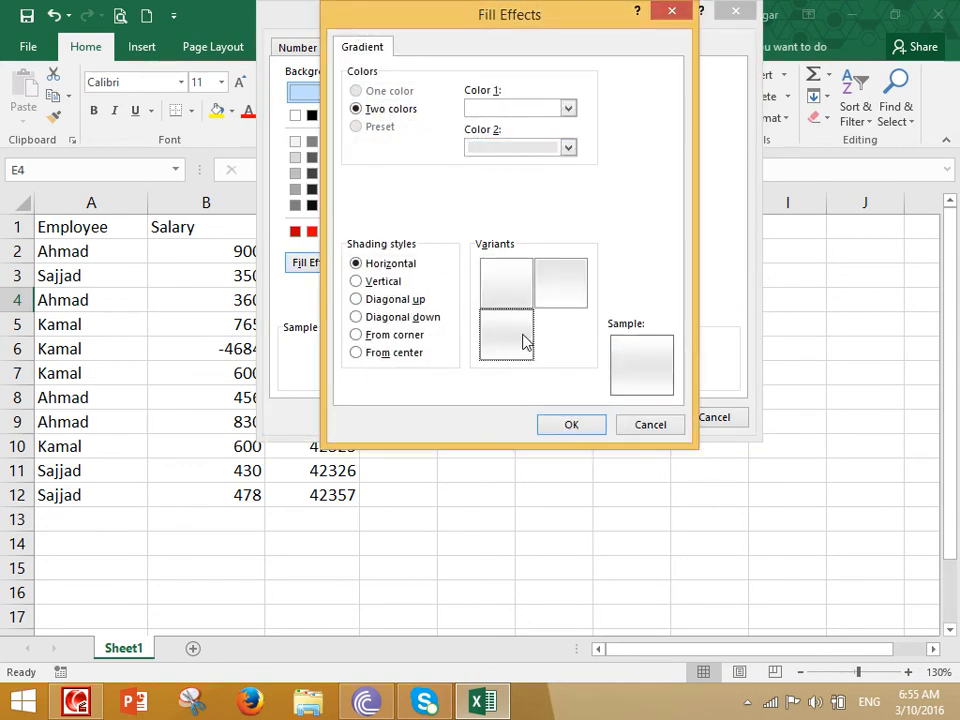
{"action": "left_click", "coordinate": [587, 425]}
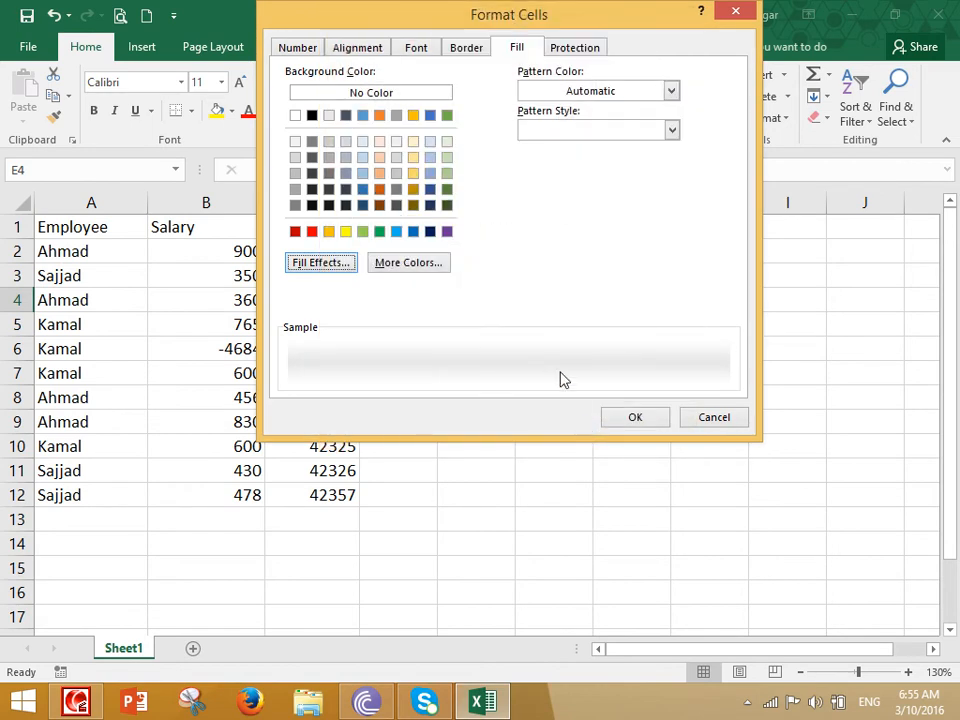
- Save the BodyStyle cell style and select header cells A1:C1
{"action": "left_click", "coordinate": [637, 423]}
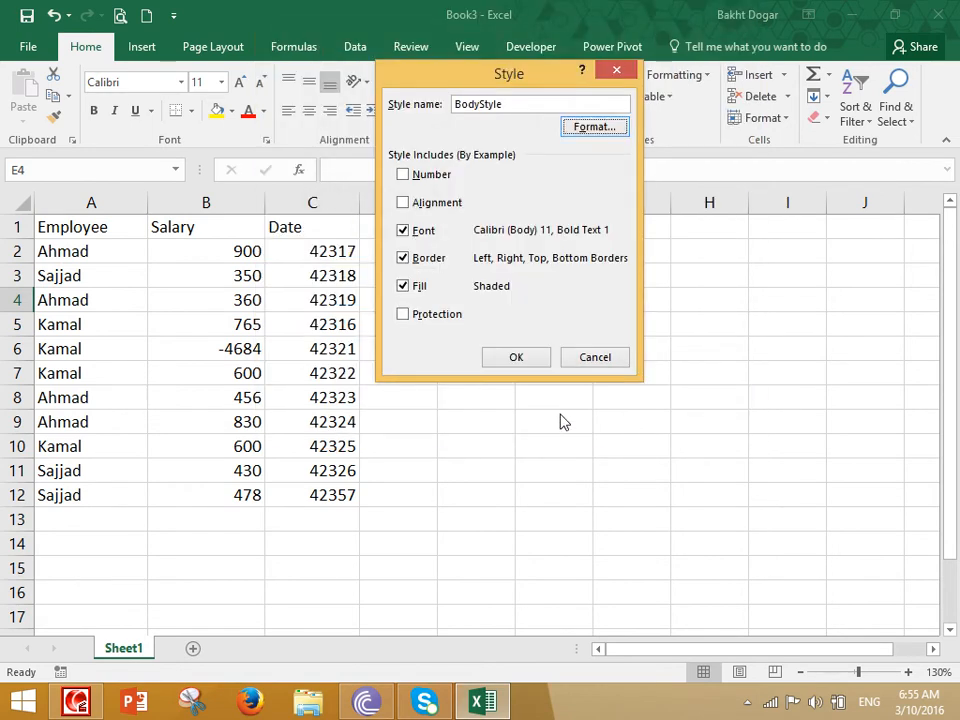
{"action": "left_click", "coordinate": [540, 358]}
{"action": "left_click_drag", "start_coordinate": [76, 226], "coordinate": [294, 216]}
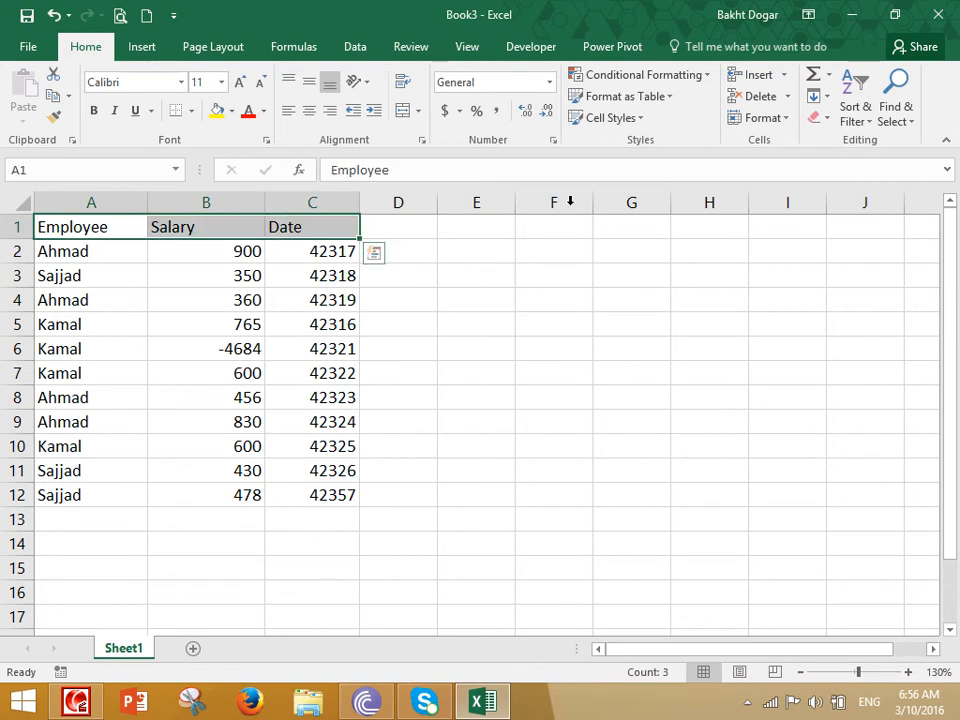
- Apply headingStyle to the header row A1:C1
{"action": "left_click", "coordinate": [608, 118]}
{"action": "left_click", "coordinate": [490, 164]}
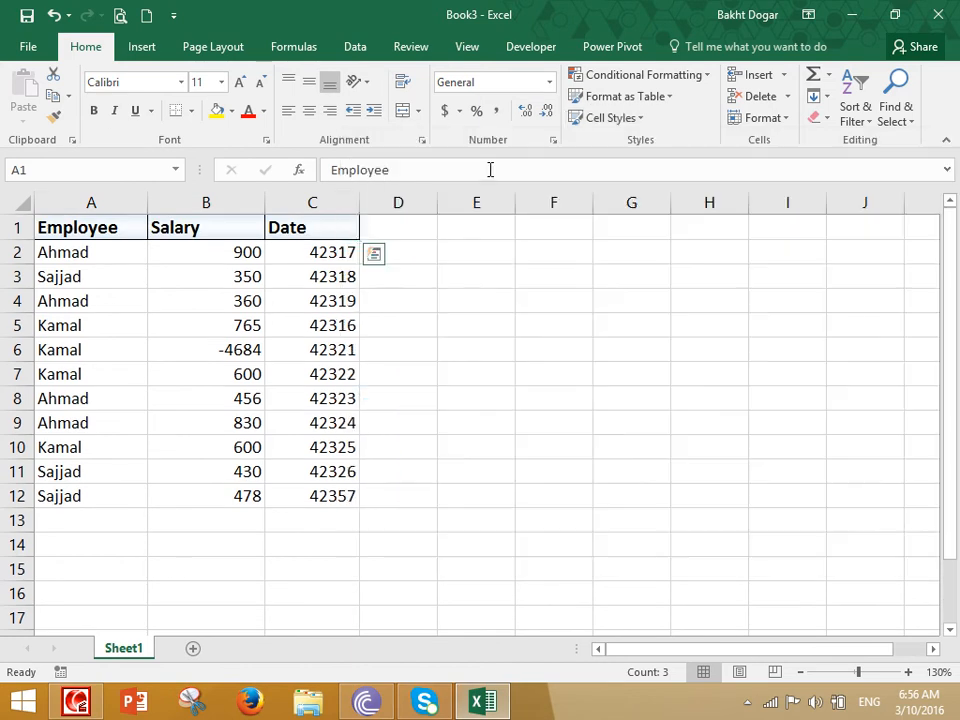
{"action": "left_click", "coordinate": [197, 354]}
- Apply BodyStyle to the data rows A2:C12 and inspect the result
{"action": "left_click_drag", "start_coordinate": [126, 249], "coordinate": [264, 491]}
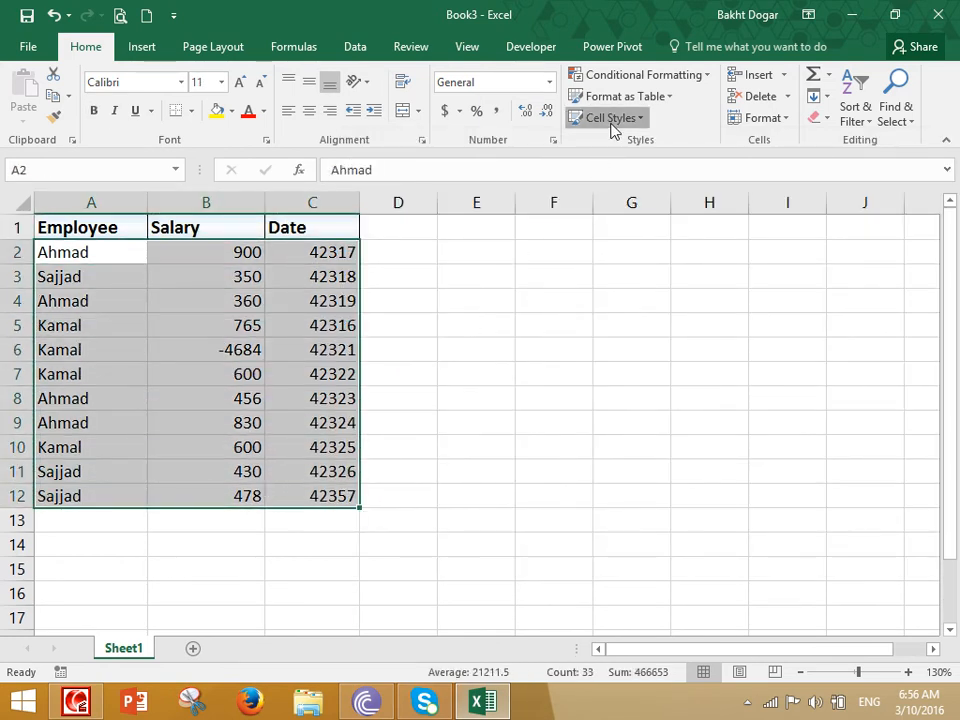
{"action": "left_click", "coordinate": [611, 119]}
{"action": "left_click", "coordinate": [398, 163]}
{"action": "left_click", "coordinate": [495, 319]}
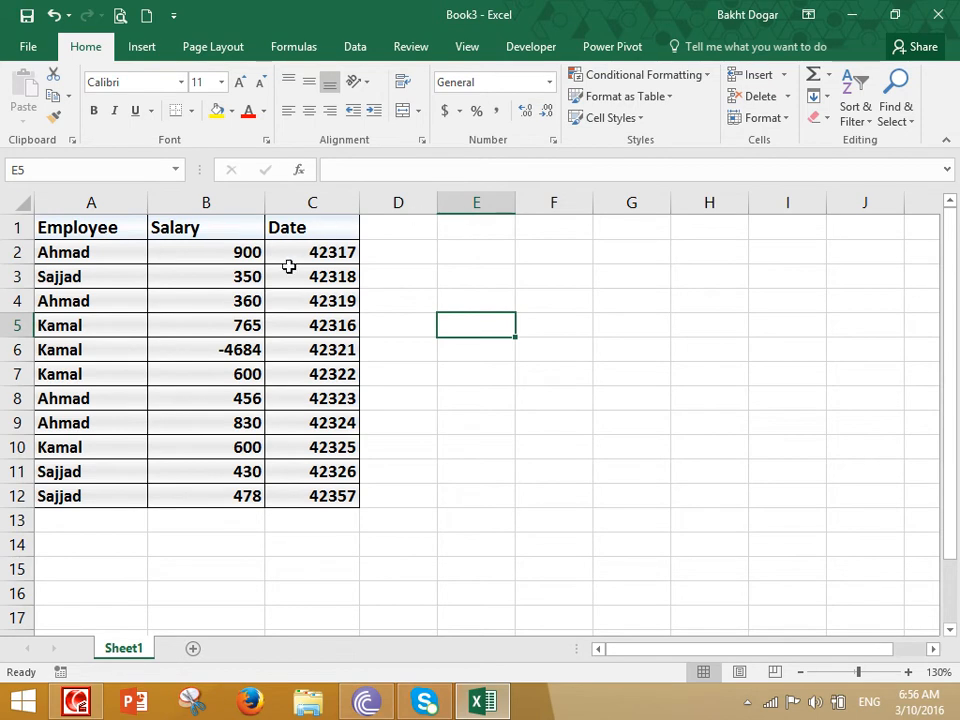
{"action": "left_click", "coordinate": [553, 355]}
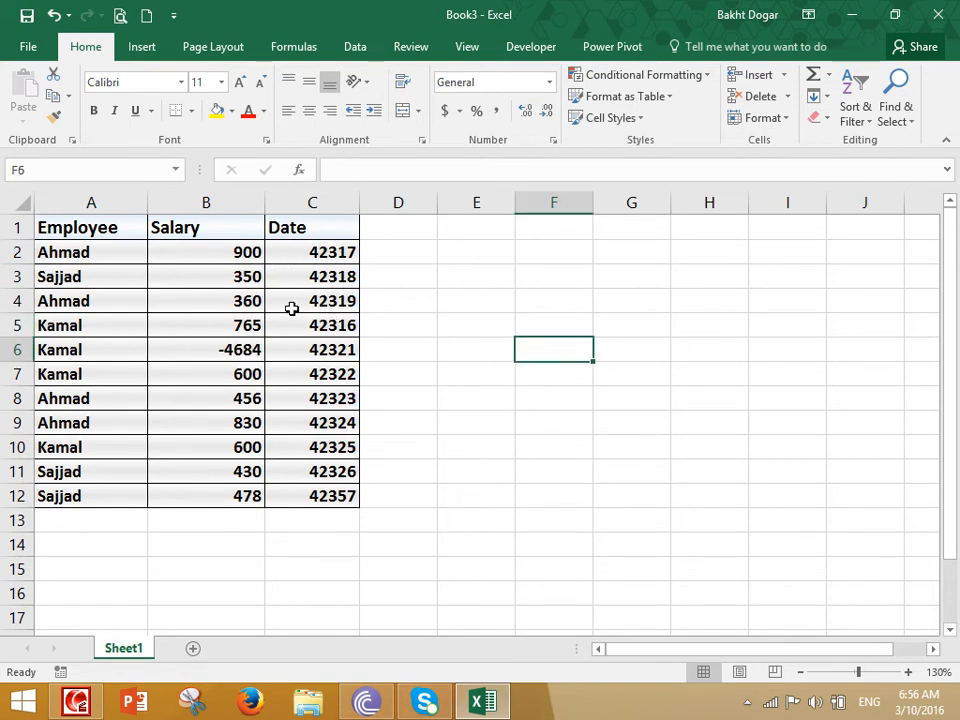
- Reset table A1:C12 to the Normal cell style
{"action": "left_click_drag", "start_coordinate": [113, 233], "coordinate": [318, 490]}
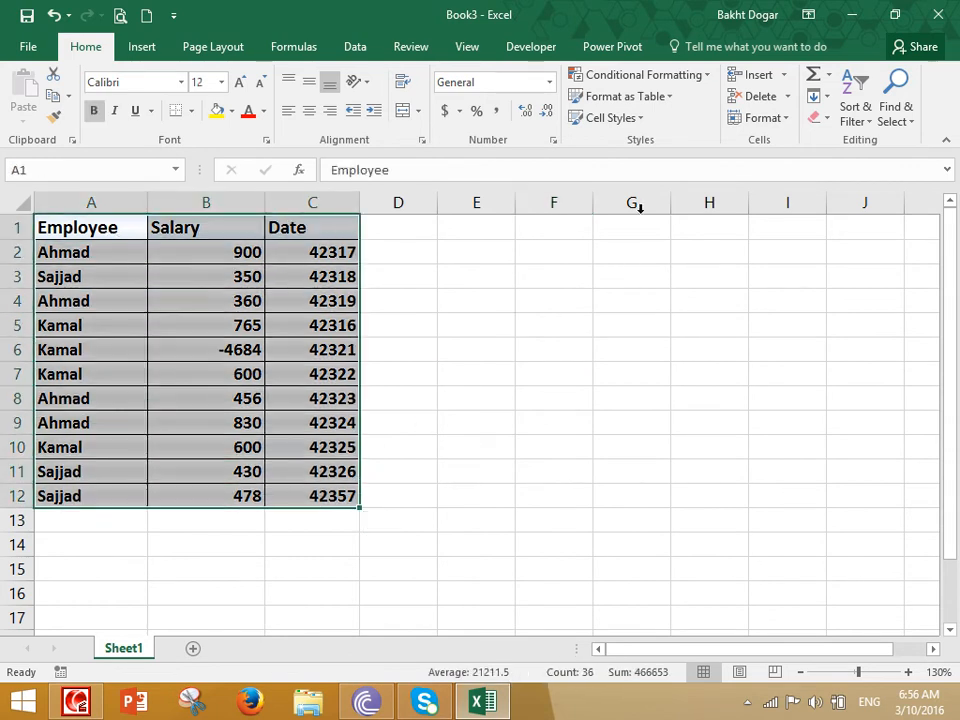
{"action": "left_click", "coordinate": [612, 118]}
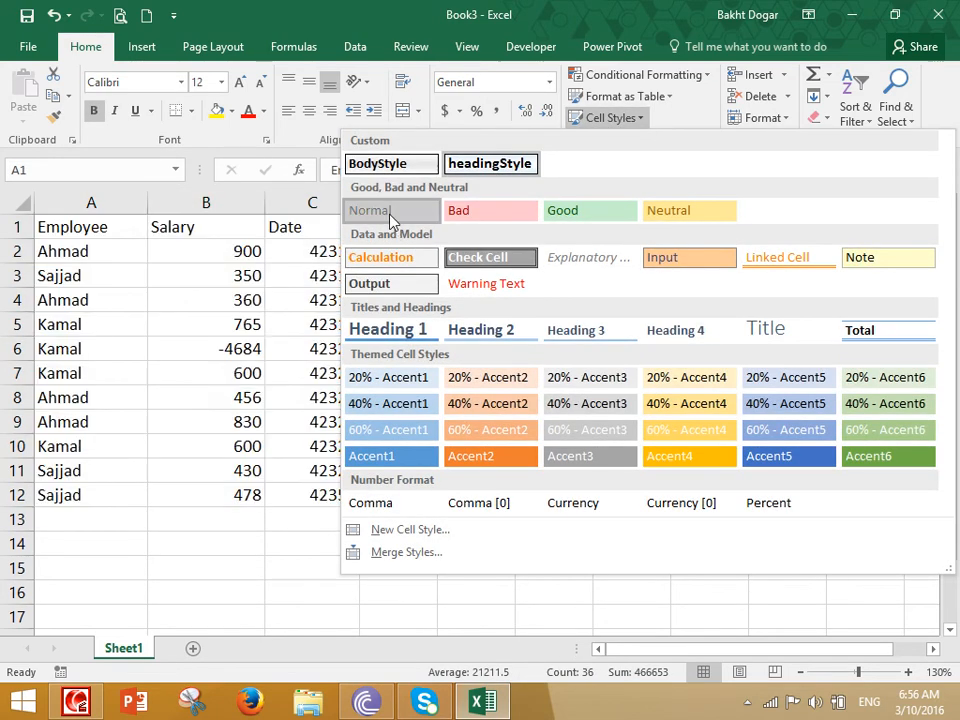
{"action": "left_click", "coordinate": [390, 218]}
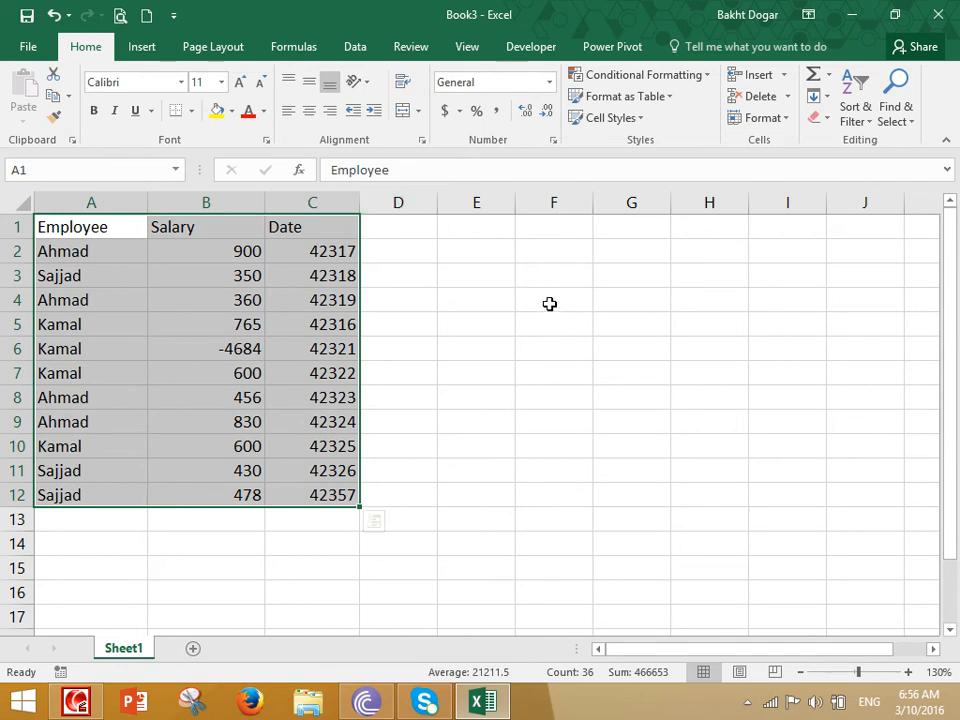
{"action": "left_click", "coordinate": [614, 120]}
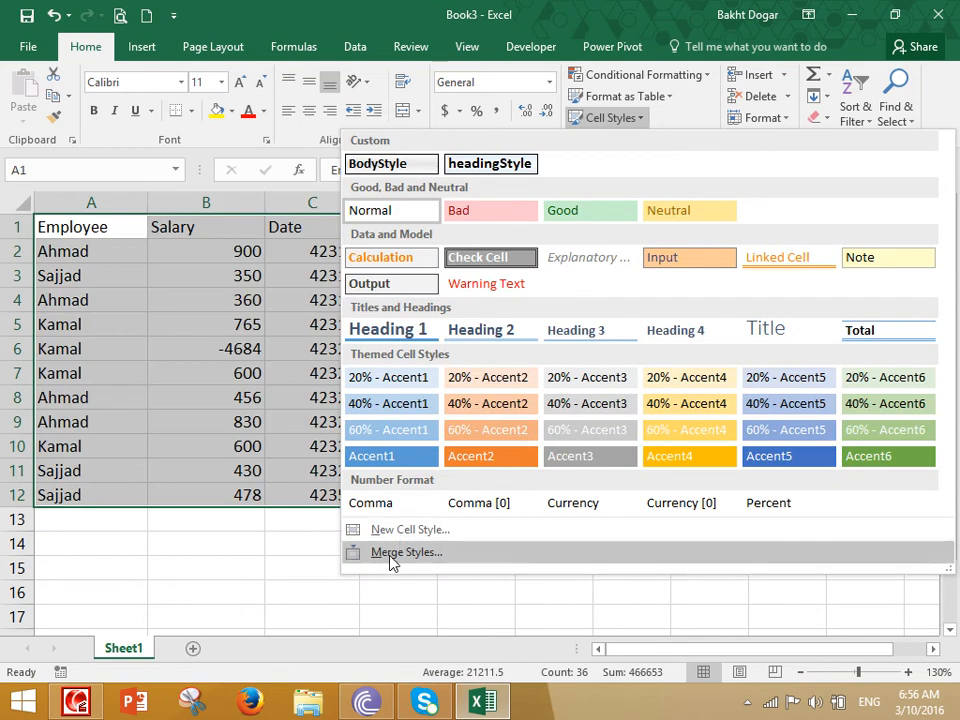
{"action": "left_click", "coordinate": [232, 574]}
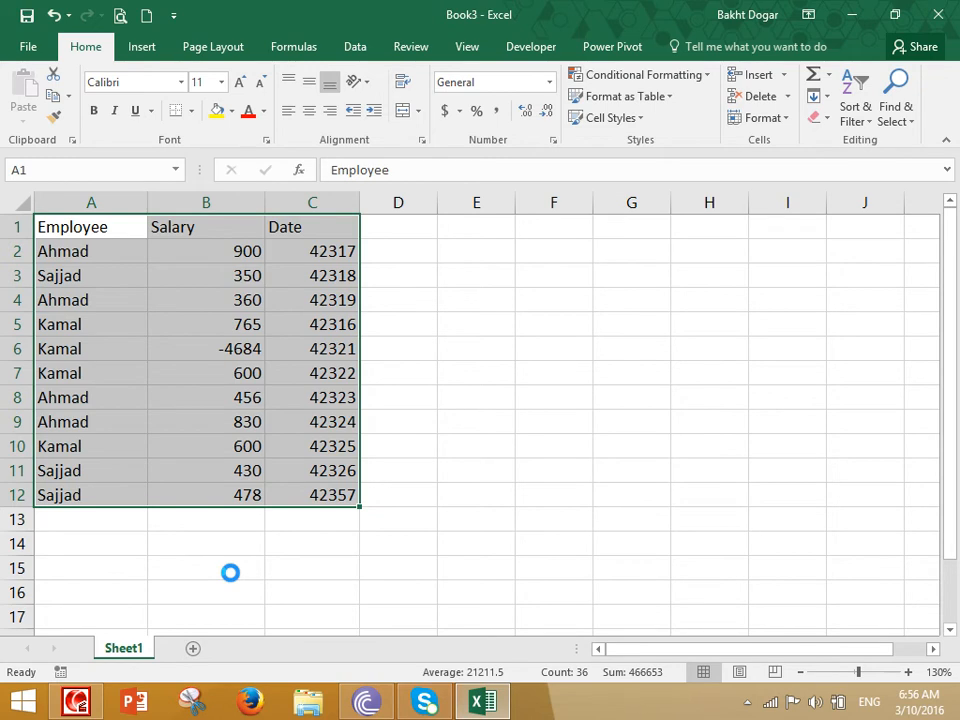
- Save the workbook to OneDrive as 'My Office Style'
{"action": "key", "text": "ctrl+s"}
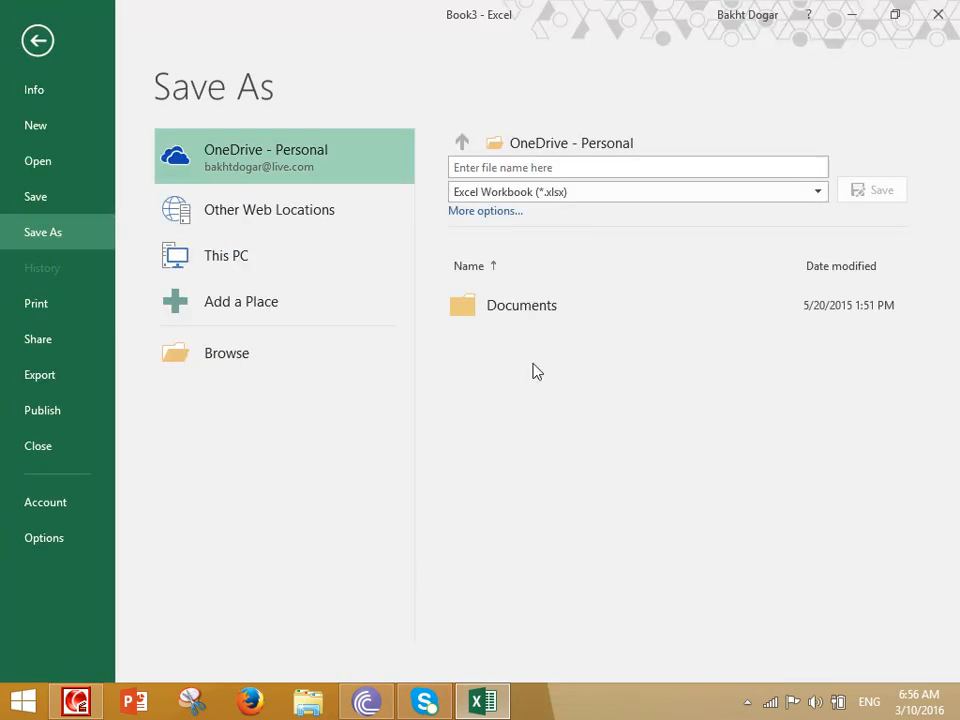
{"action": "left_click", "coordinate": [553, 172]}
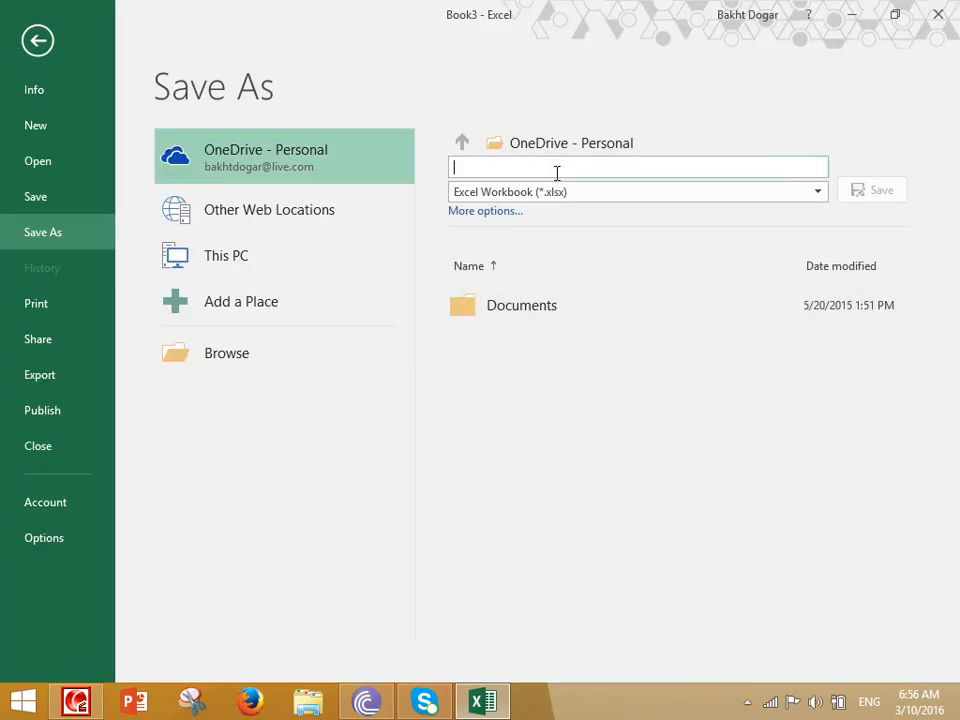
{"action": "type", "text": "Custom St"}
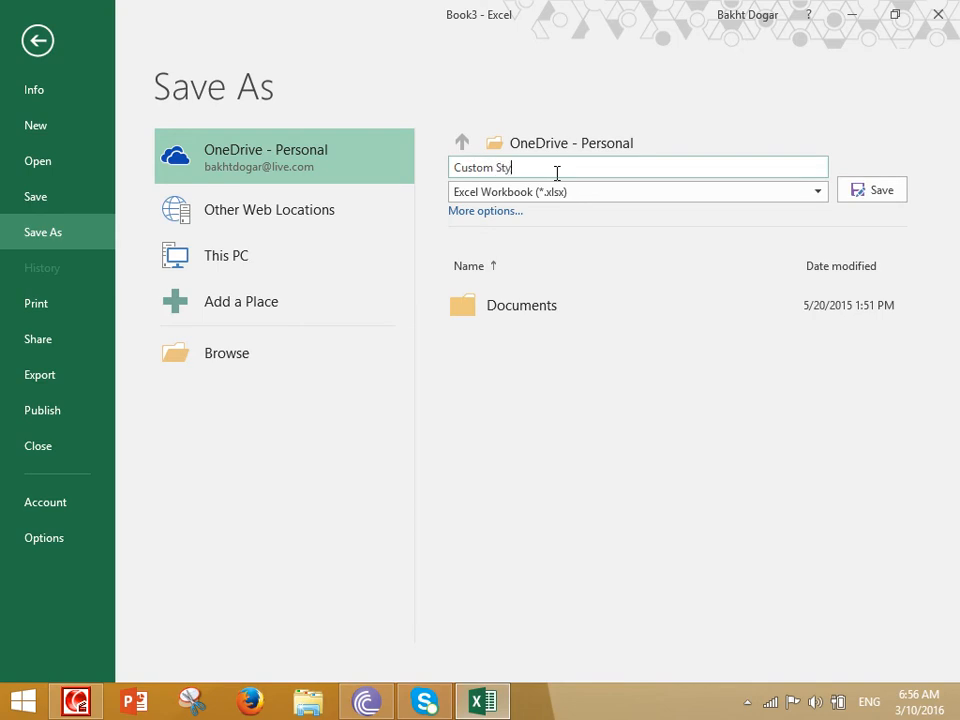
{"action": "key", "text": "ctrl+a"}
{"action": "key", "text": "BackSpace"}
{"action": "type", "text": "My O"}
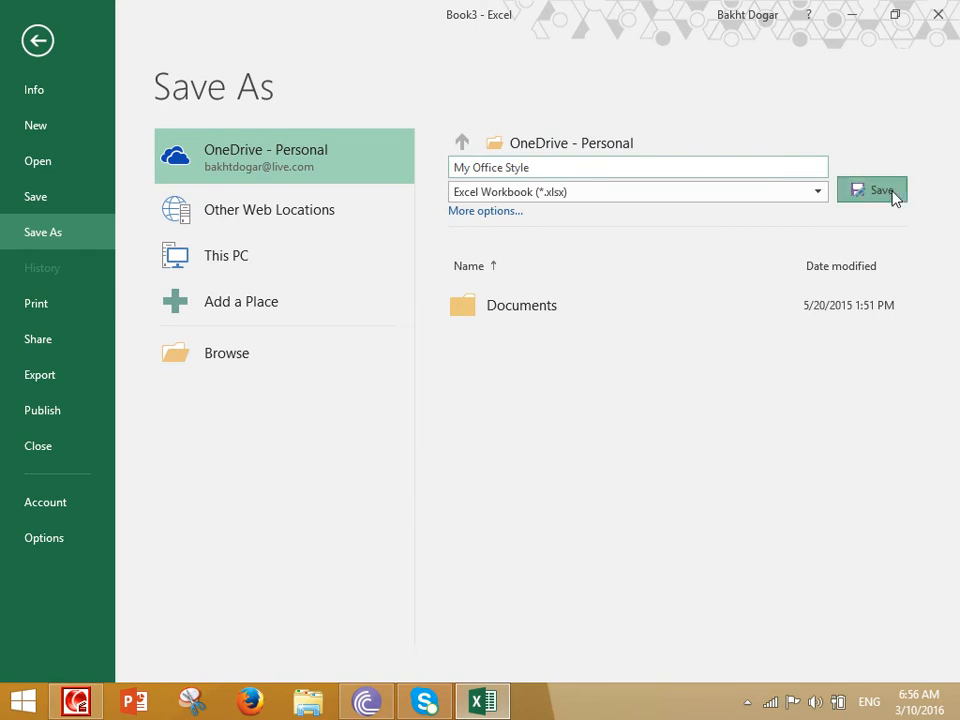
{"action": "left_click", "coordinate": [893, 194]}
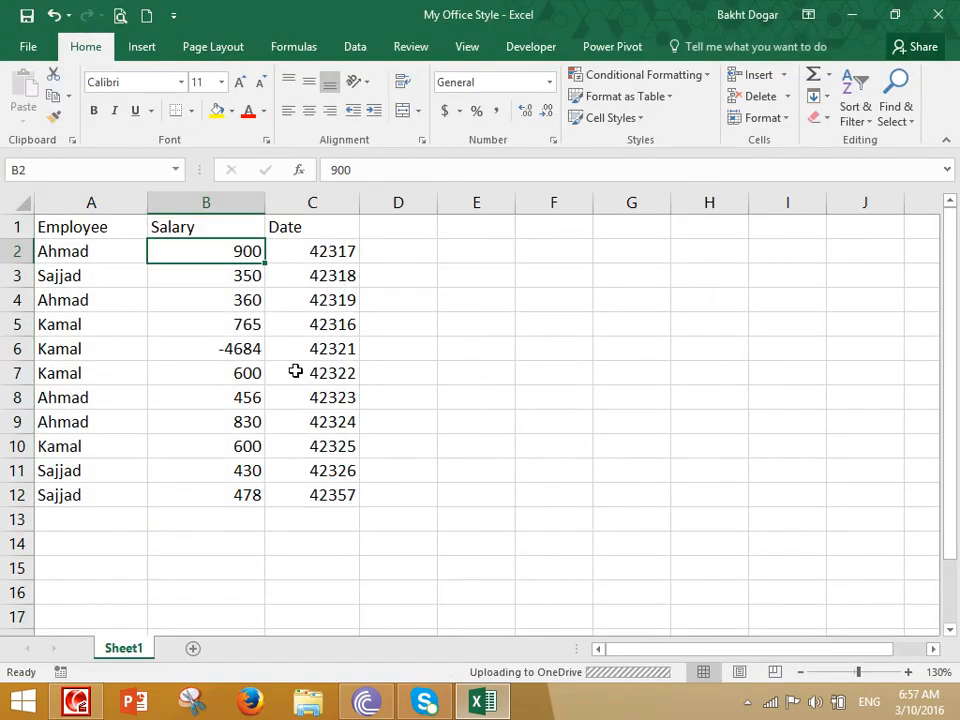
- Save the workbook as 'My Office Style' in the Documents folder on This PC
{"action": "left_click", "coordinate": [443, 322]}
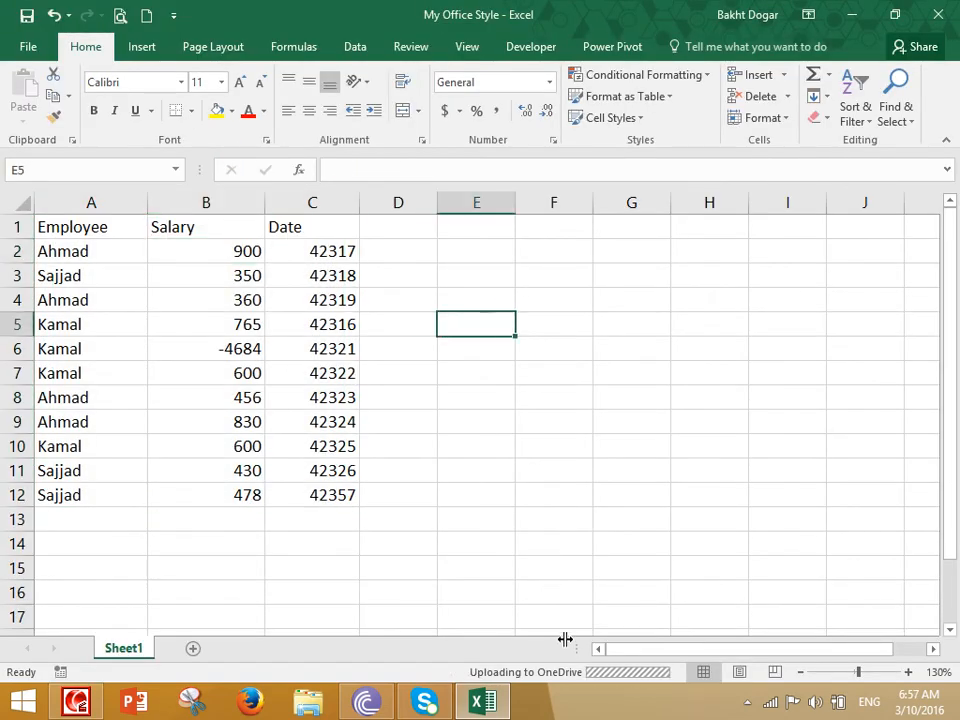
{"action": "left_click", "coordinate": [28, 46]}
{"action": "left_click", "coordinate": [52, 232]}
{"action": "left_click", "coordinate": [236, 260]}
{"action": "left_click", "coordinate": [523, 166]}
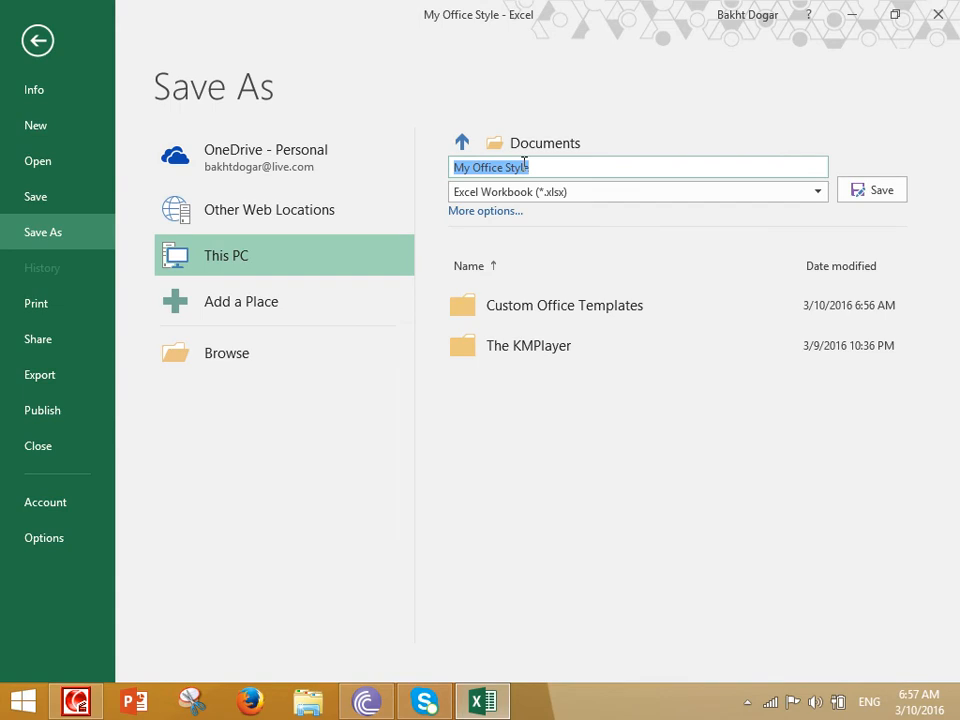
{"action": "type", "text": "Cuso"}
{"action": "key", "text": "BackSpace"}
{"action": "key", "text": "BackSpace"}
{"action": "key", "text": "BackSpace"}
{"action": "key", "text": "BackSpace"}
{"action": "type", "text": "Of"}
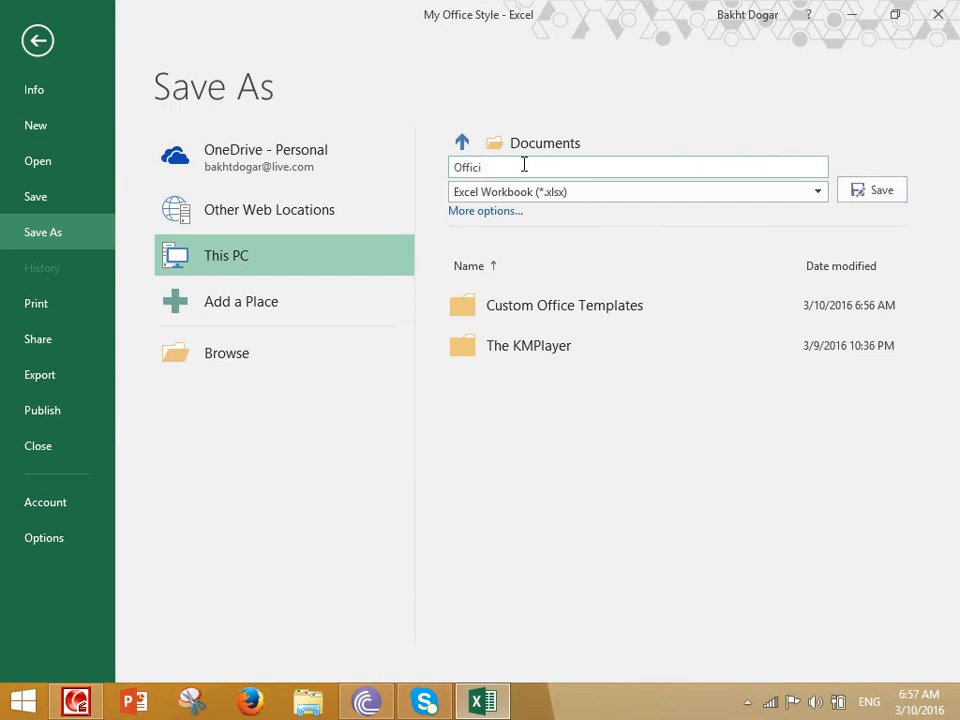
{"action": "type", "text": "fi"}
{"action": "key", "text": "BackSpace"}
{"action": "key", "text": "BackSpace"}
{"action": "key", "text": "BackSpace"}
{"action": "key", "text": "BackSpace"}
{"action": "type", "text": "My"}
{"action": "left_click", "coordinate": [858, 196]}
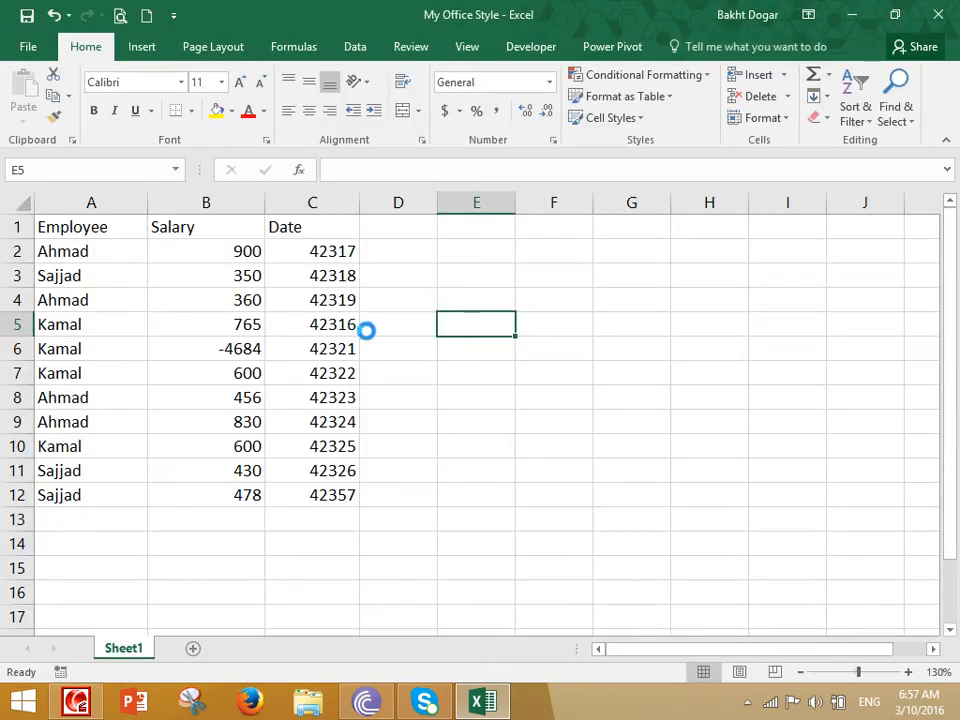
- Copy table A1:C12 and paste it into a new blank workbook, Book4
{"action": "left_click_drag", "start_coordinate": [88, 216], "coordinate": [298, 488]}
{"action": "right_click", "coordinate": [283, 282]}
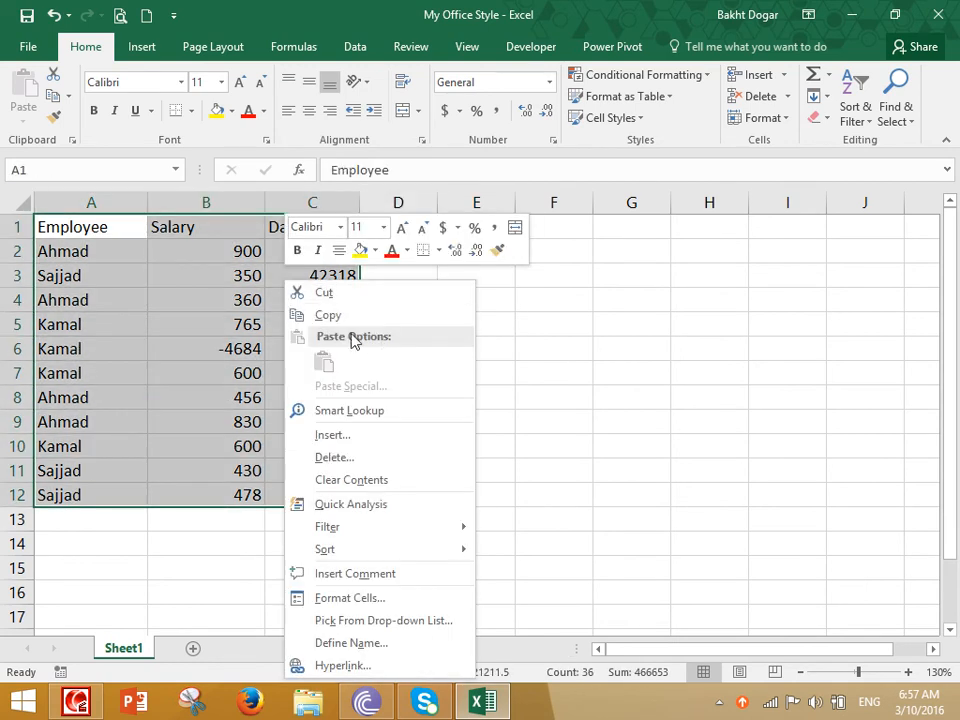
{"action": "left_click", "coordinate": [333, 315]}
{"action": "left_click", "coordinate": [146, 15]}
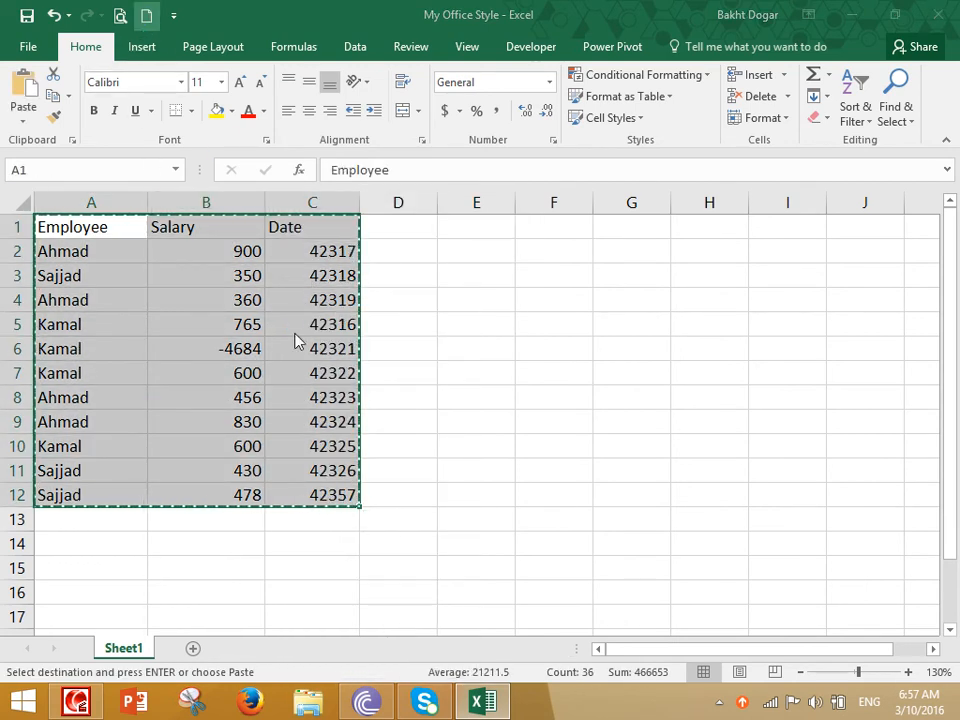
{"action": "key", "text": "Return"}
- Widen columns B and C in Book4
{"action": "scroll", "coordinate": [282, 314], "scroll_direction": "up", "scroll_amount": 3}
{"action": "left_click_drag", "start_coordinate": [300, 205], "coordinate": [349, 218]}
{"action": "left_click_drag", "start_coordinate": [211, 206], "coordinate": [241, 210]}
{"action": "left_click", "coordinate": [266, 312]}
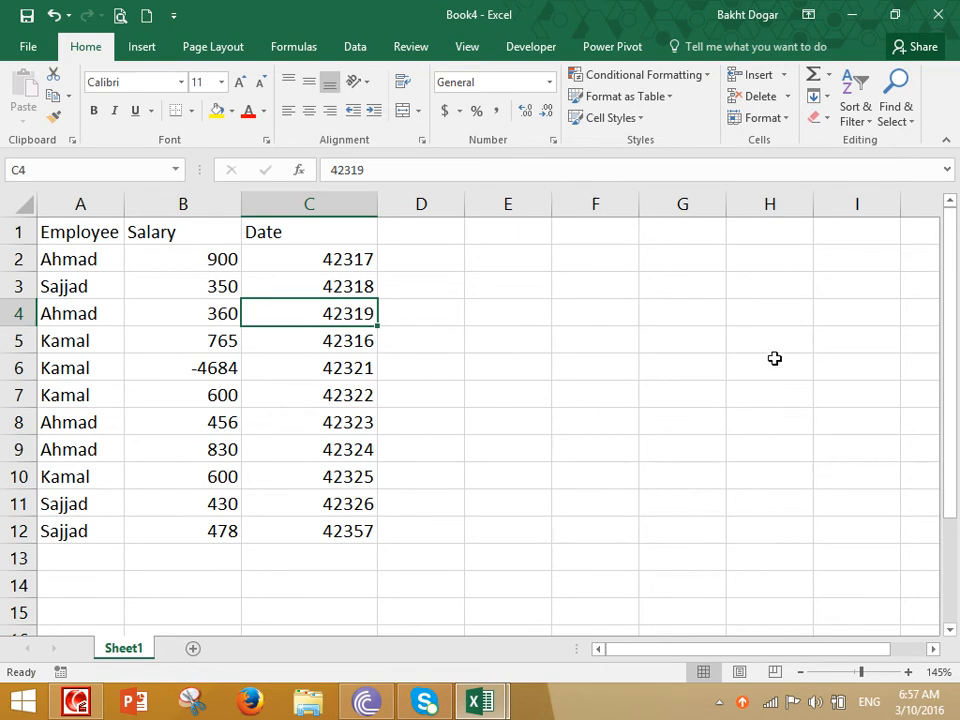
- Merge the cell styles from My Office Style.xlsx into Book4 and confirm they appear under Custom
{"action": "left_click", "coordinate": [619, 122]}
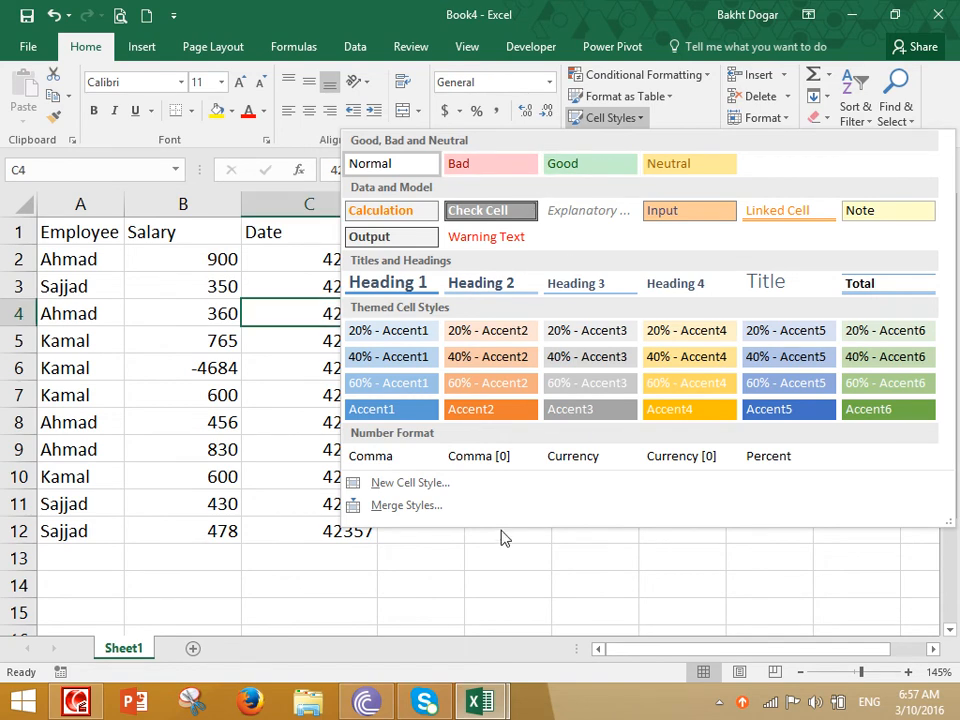
{"action": "left_click", "coordinate": [458, 507]}
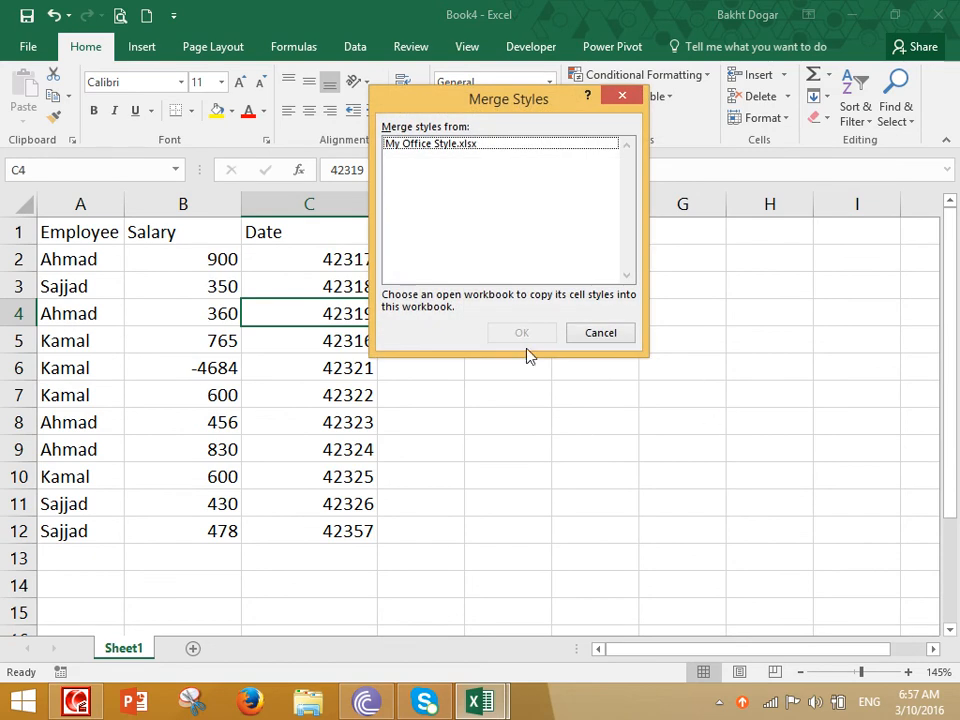
{"action": "left_click", "coordinate": [445, 150]}
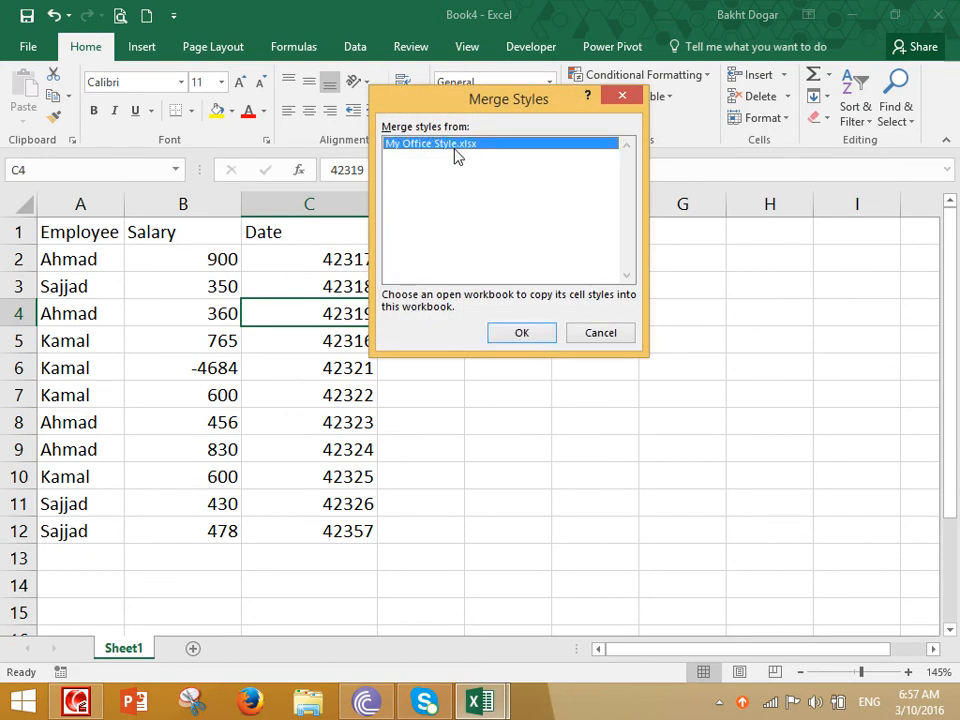
{"action": "left_click", "coordinate": [514, 338]}
{"action": "left_click", "coordinate": [612, 120]}
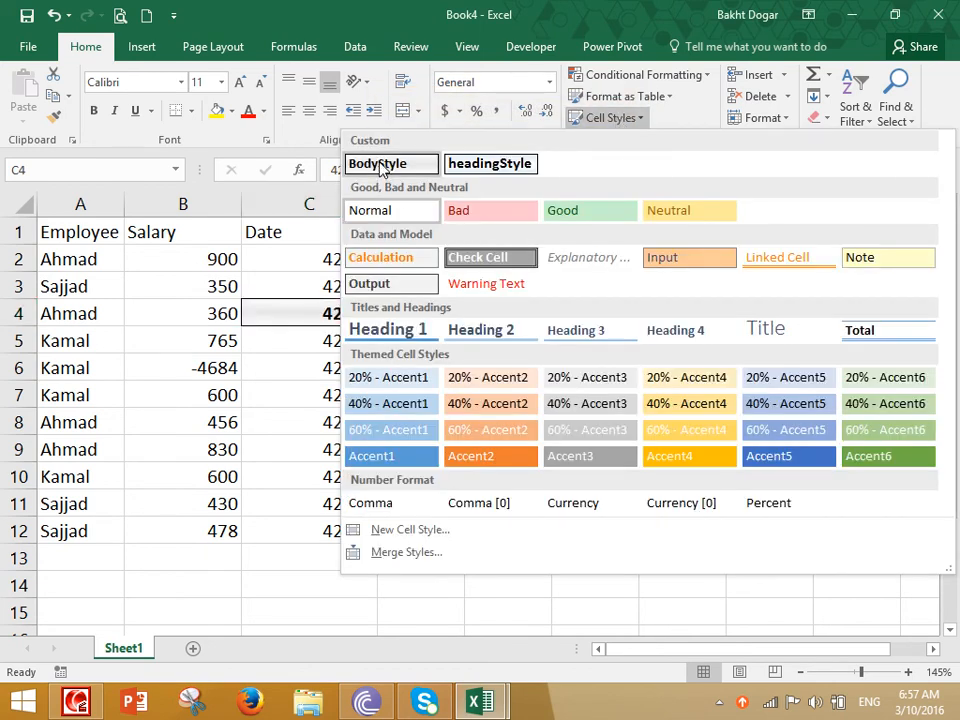
{"action": "left_click", "coordinate": [279, 332]}
{"action": "left_click_drag", "start_coordinate": [62, 232], "coordinate": [343, 216]}
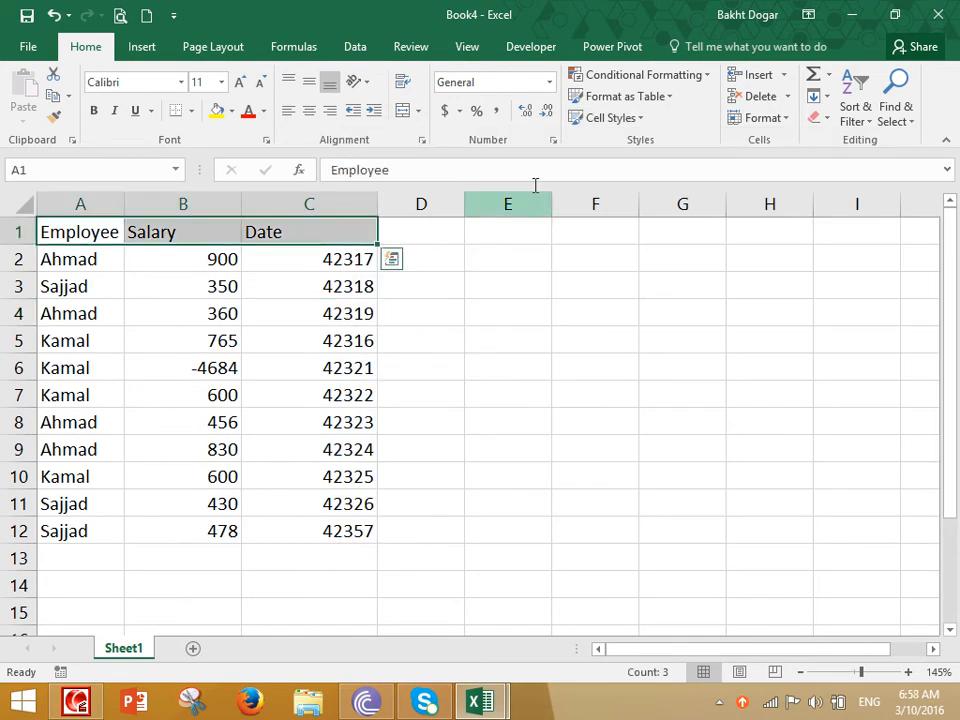
- Apply headingStyle to A1:C1 and BodyStyle to A2:C12, then autofit column A
{"action": "left_click", "coordinate": [606, 120]}
{"action": "left_click", "coordinate": [482, 162]}
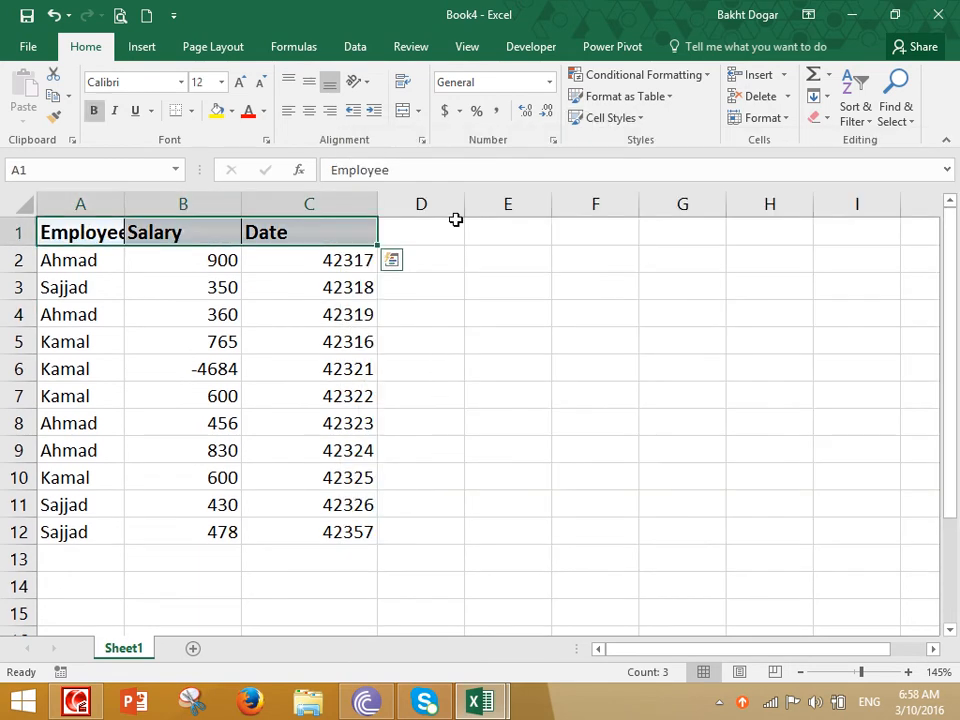
{"action": "left_click_drag", "start_coordinate": [64, 264], "coordinate": [285, 529]}
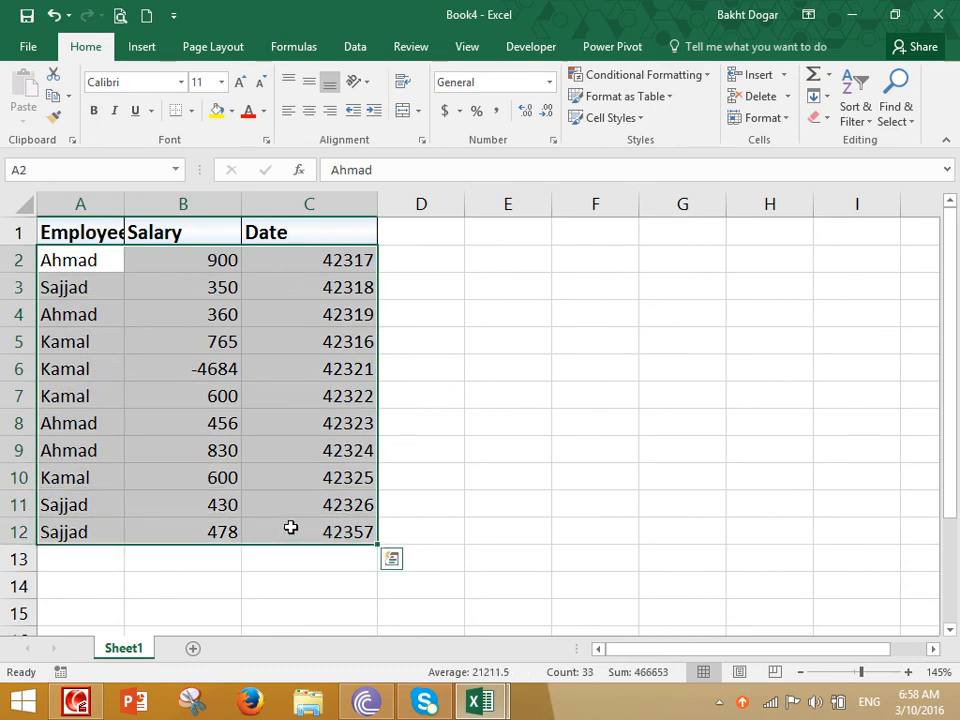
{"action": "left_click", "coordinate": [604, 118]}
{"action": "left_click", "coordinate": [396, 164]}
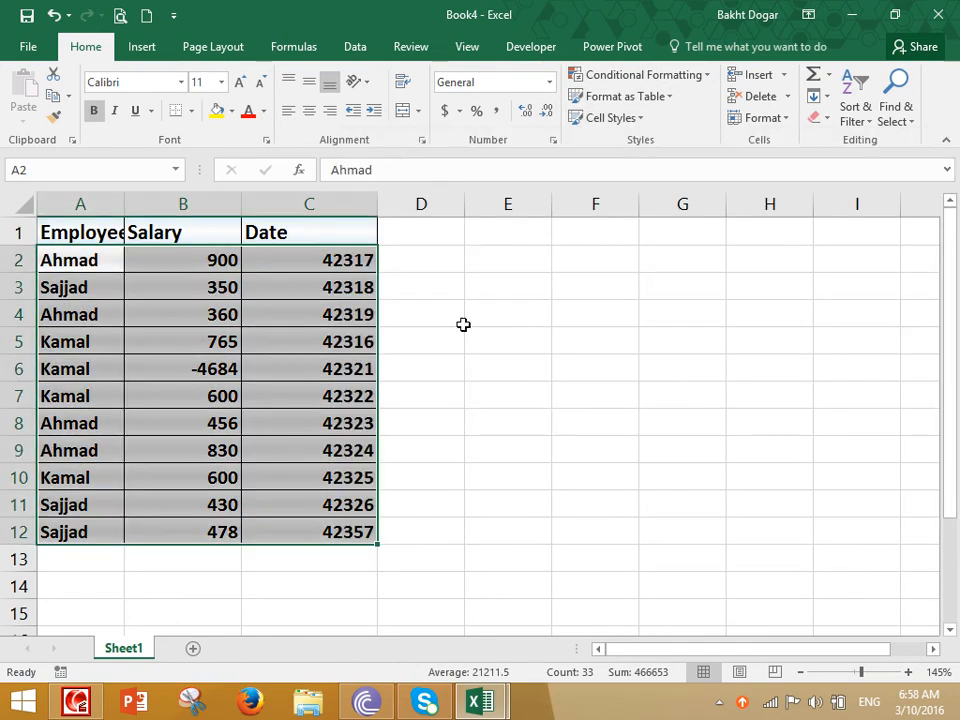
{"action": "left_click", "coordinate": [473, 413]}
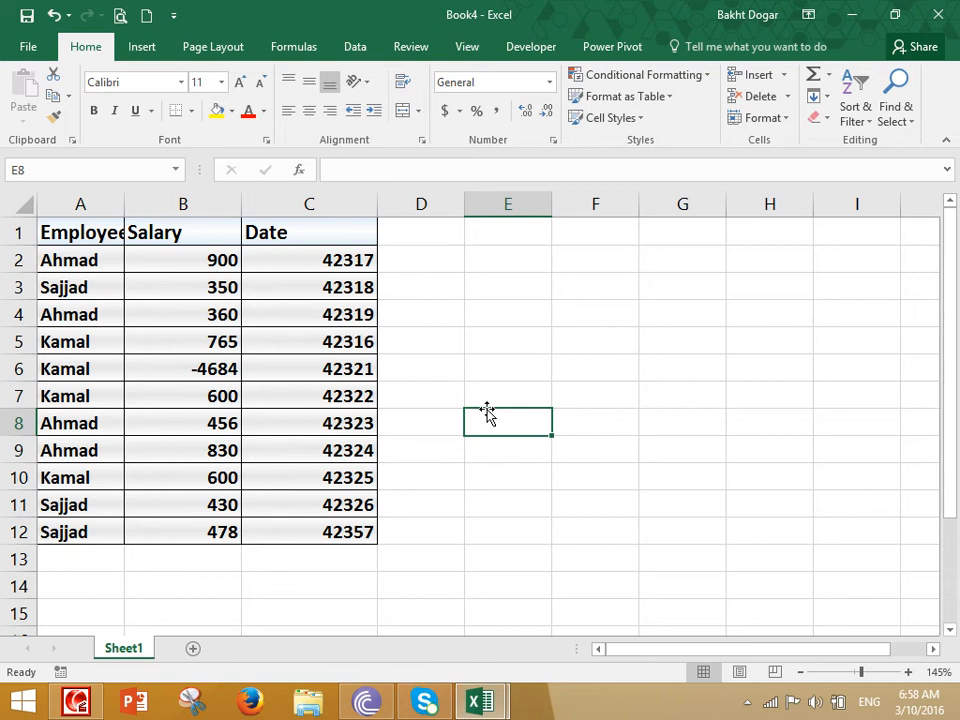
{"action": "double_click", "coordinate": [124, 203]}
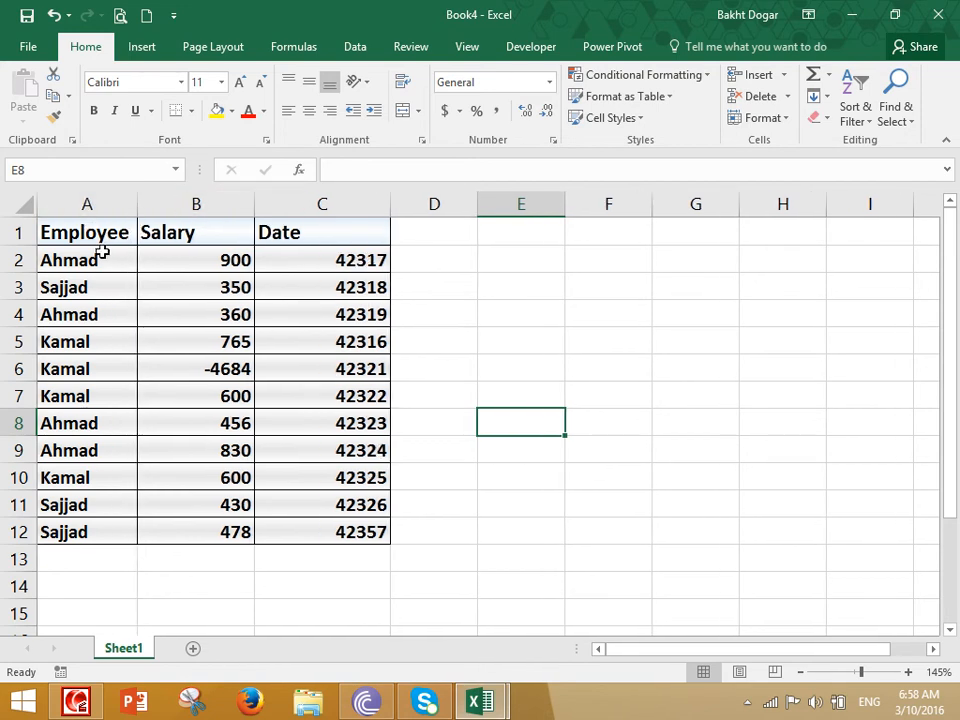
- Reset A1:C12 to the Normal style and widen columns B and C
{"action": "left_click_drag", "start_coordinate": [82, 232], "coordinate": [367, 513]}
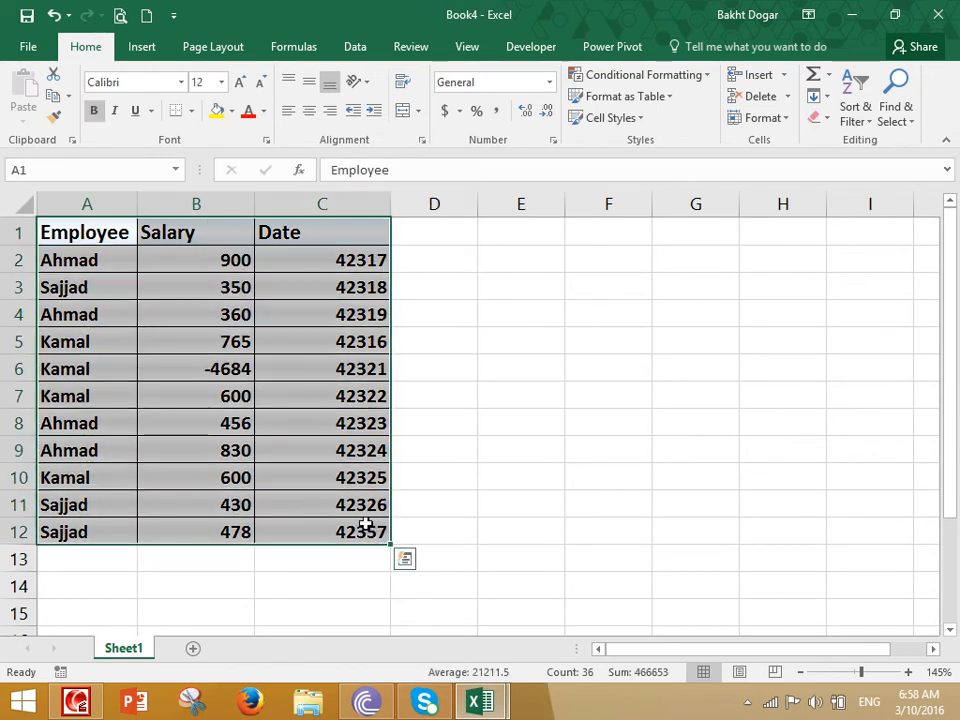
{"action": "left_click", "coordinate": [608, 119]}
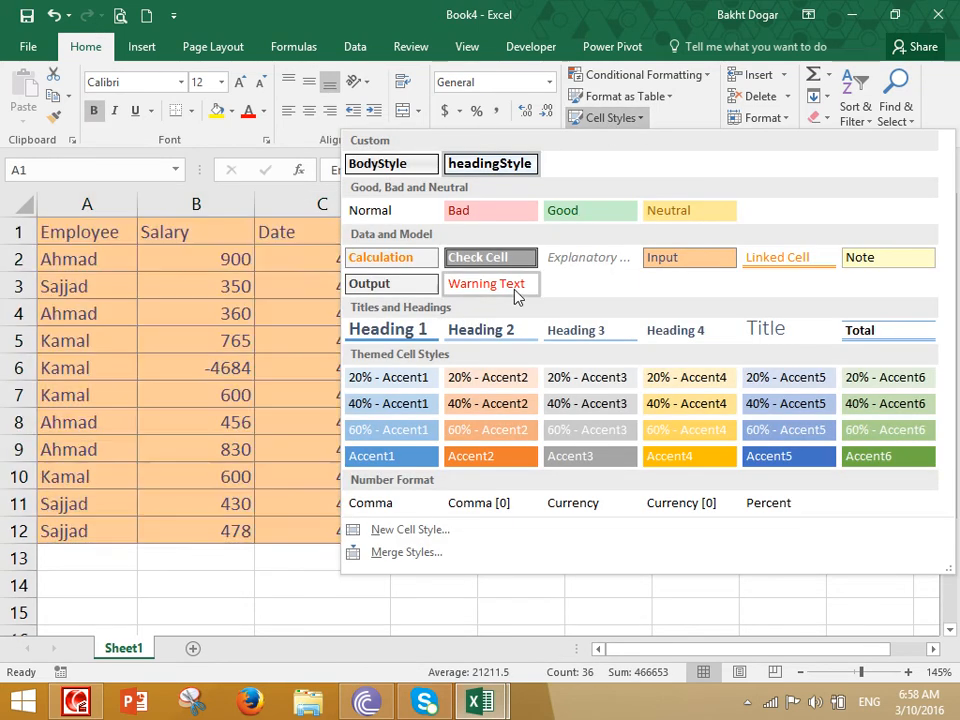
{"action": "left_click", "coordinate": [396, 208]}
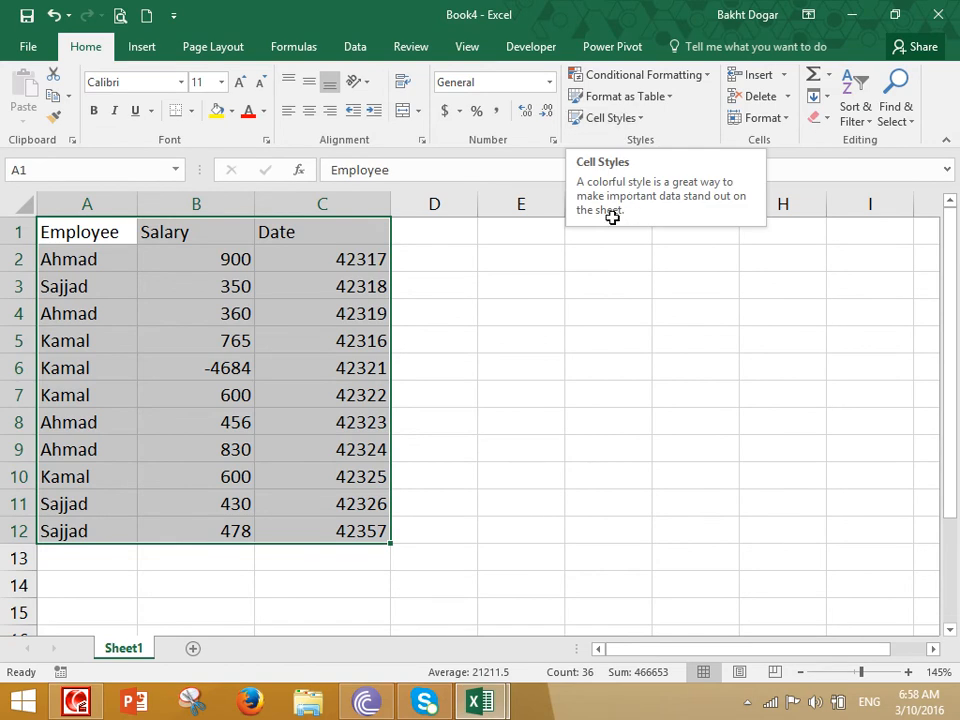
{"action": "left_click_drag", "start_coordinate": [391, 204], "coordinate": [447, 214]}
{"action": "left_click_drag", "start_coordinate": [238, 197], "coordinate": [306, 218]}
- Look over the Conditional Formatting options without choosing any
{"action": "left_click", "coordinate": [336, 279]}
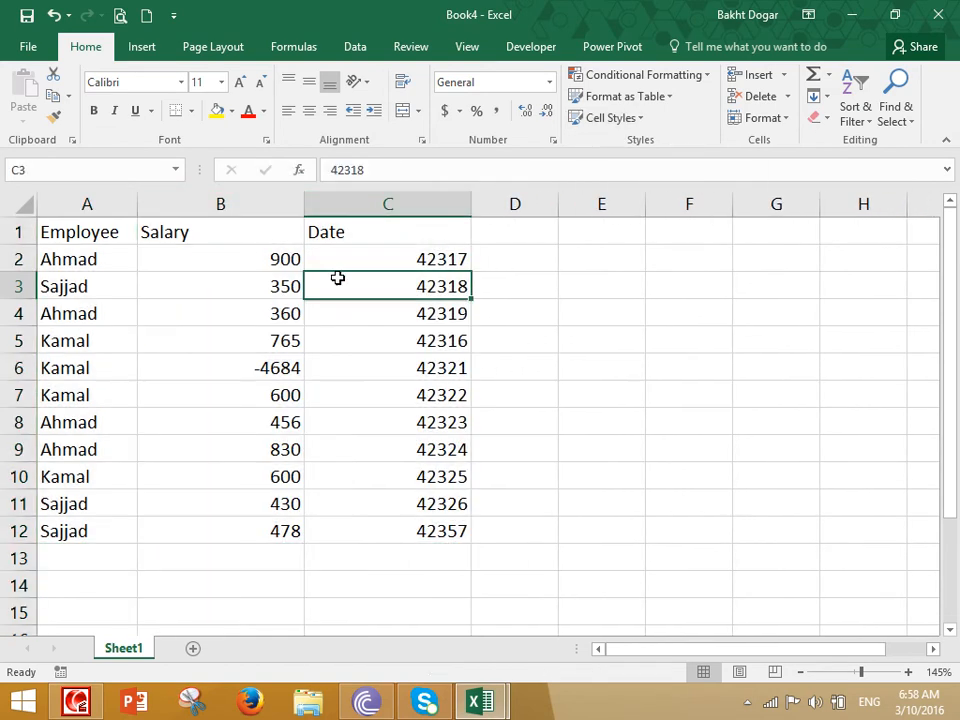
{"action": "left_click", "coordinate": [695, 81]}
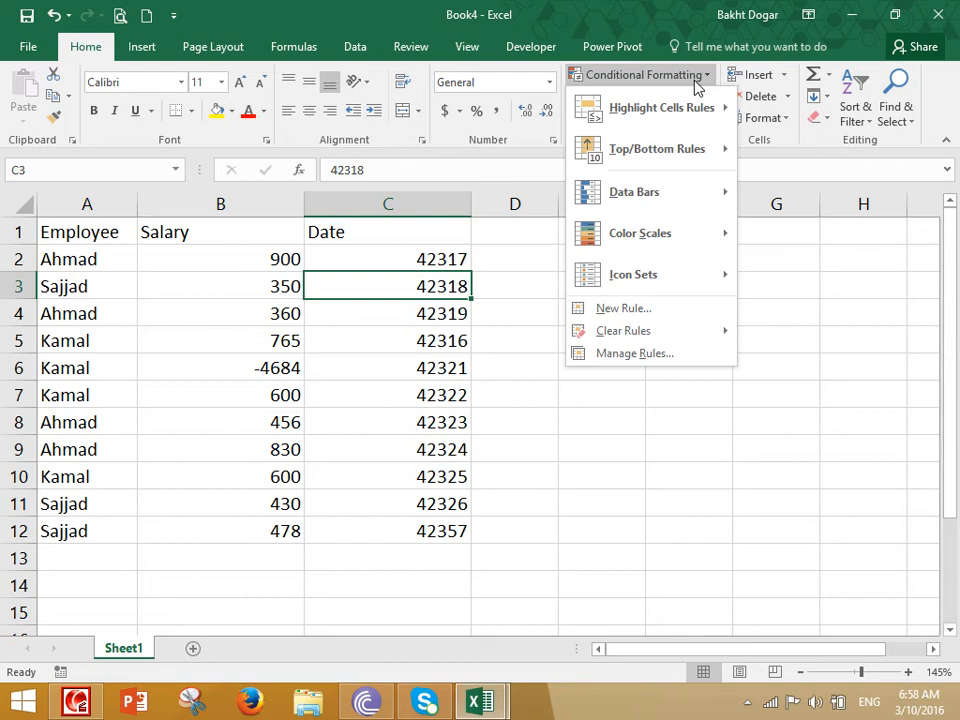
{"action": "left_click", "coordinate": [277, 328]}
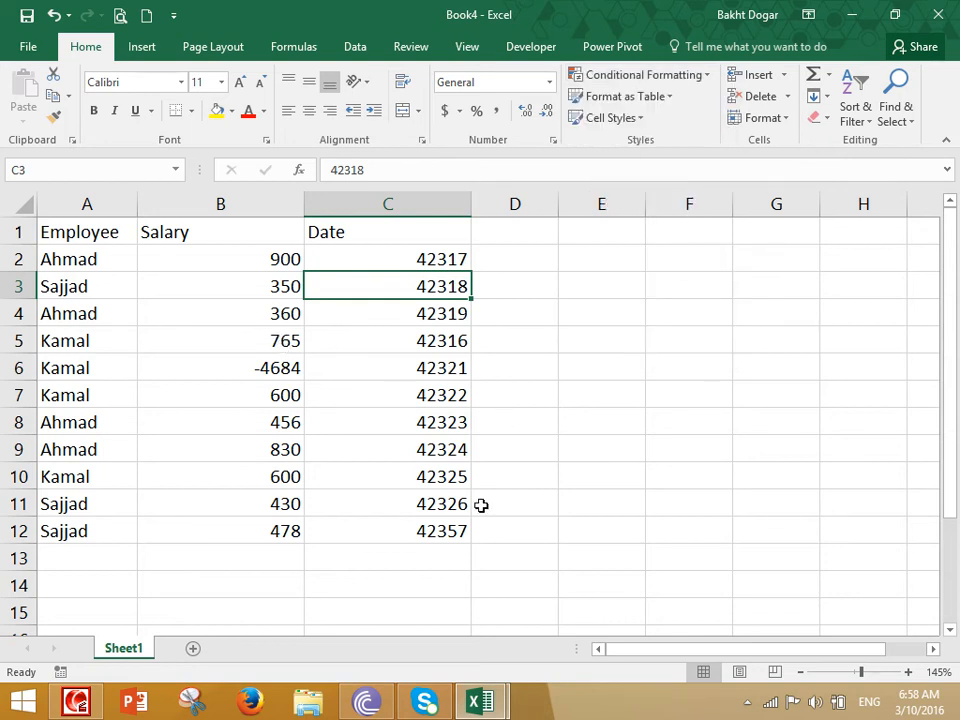
- Fill 765 from B5 down into B6, replacing -4684
{"action": "left_click", "coordinate": [281, 348]}
{"action": "left_click_drag", "start_coordinate": [305, 360], "coordinate": [313, 388]}
{"action": "left_click", "coordinate": [266, 306]}
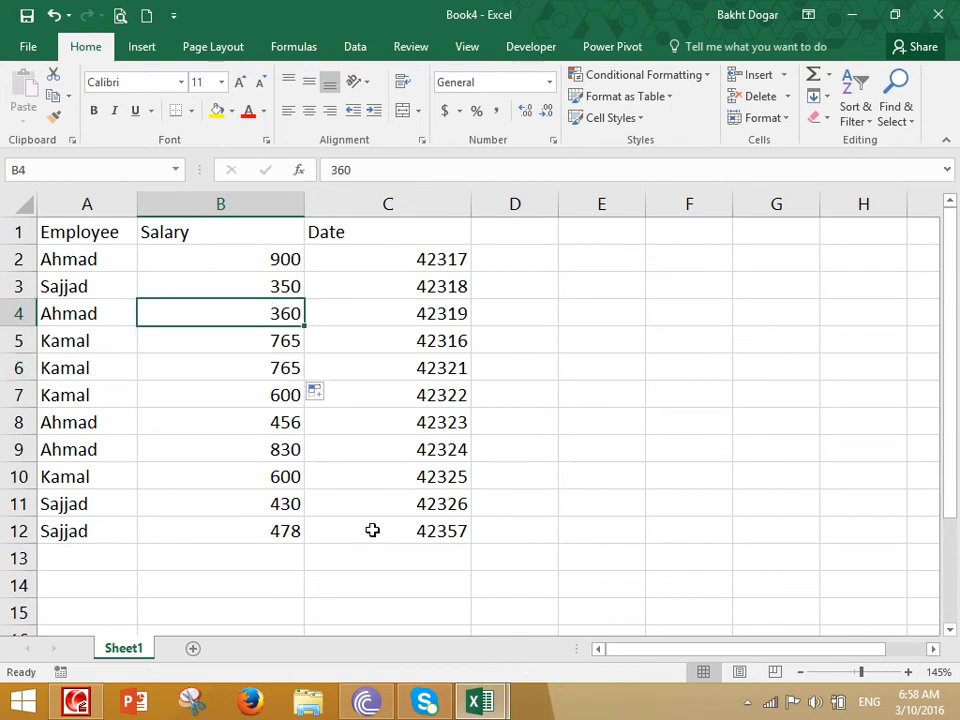
{"action": "left_click", "coordinate": [284, 266]}
- Select the Salary values B2:B12 and bring up the Highlight Cells Rules
{"action": "left_click_drag", "start_coordinate": [284, 272], "coordinate": [285, 531]}
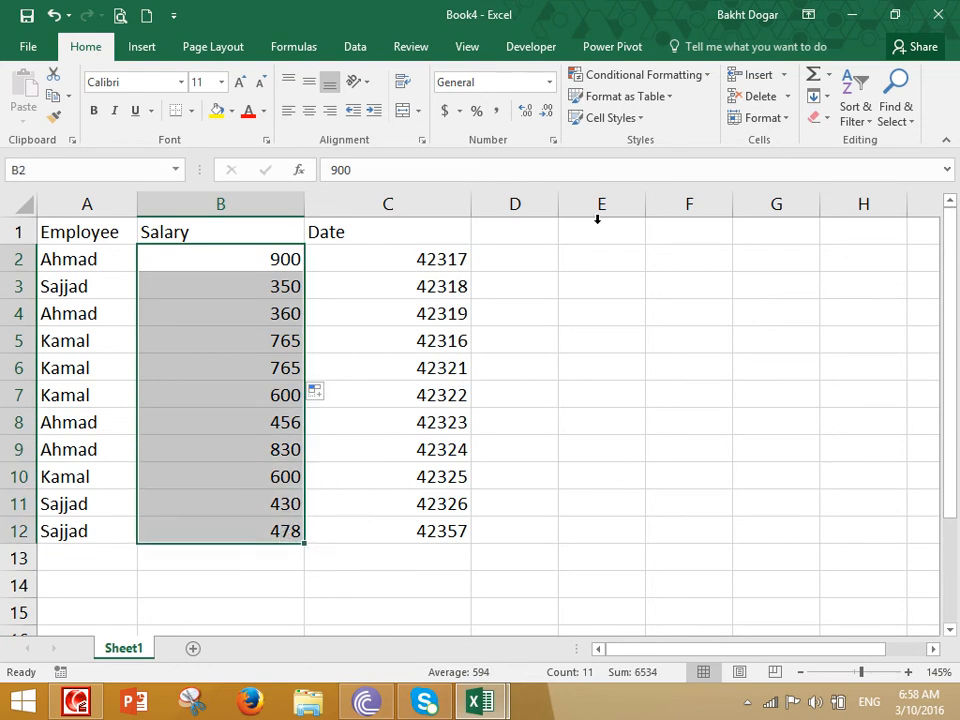
{"action": "left_click", "coordinate": [614, 77]}
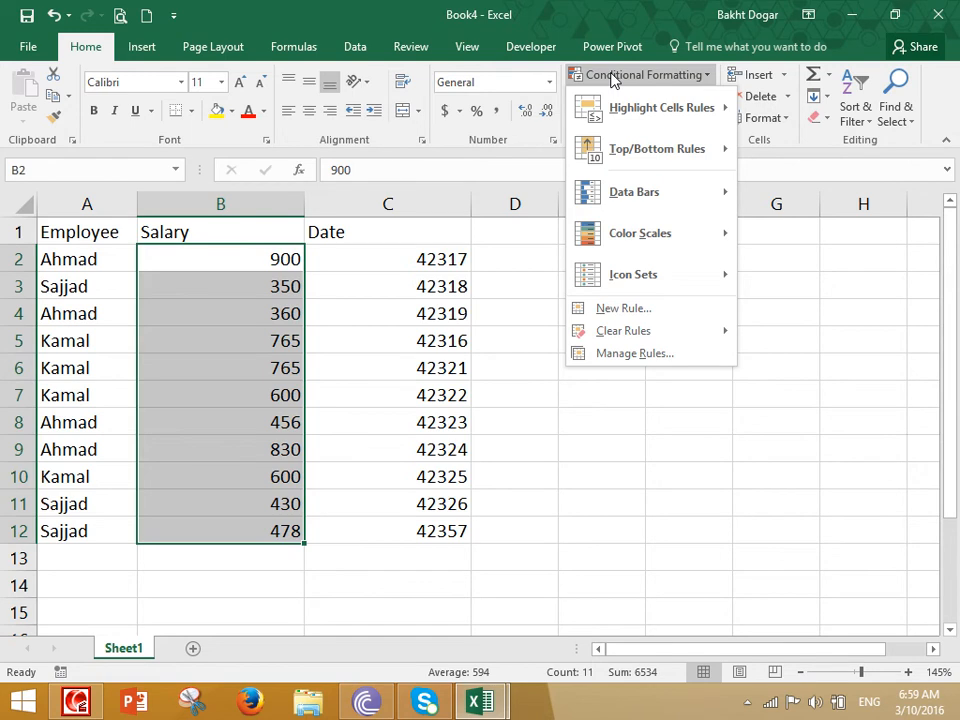
{"action": "mouse_move", "coordinate": [647, 116]}
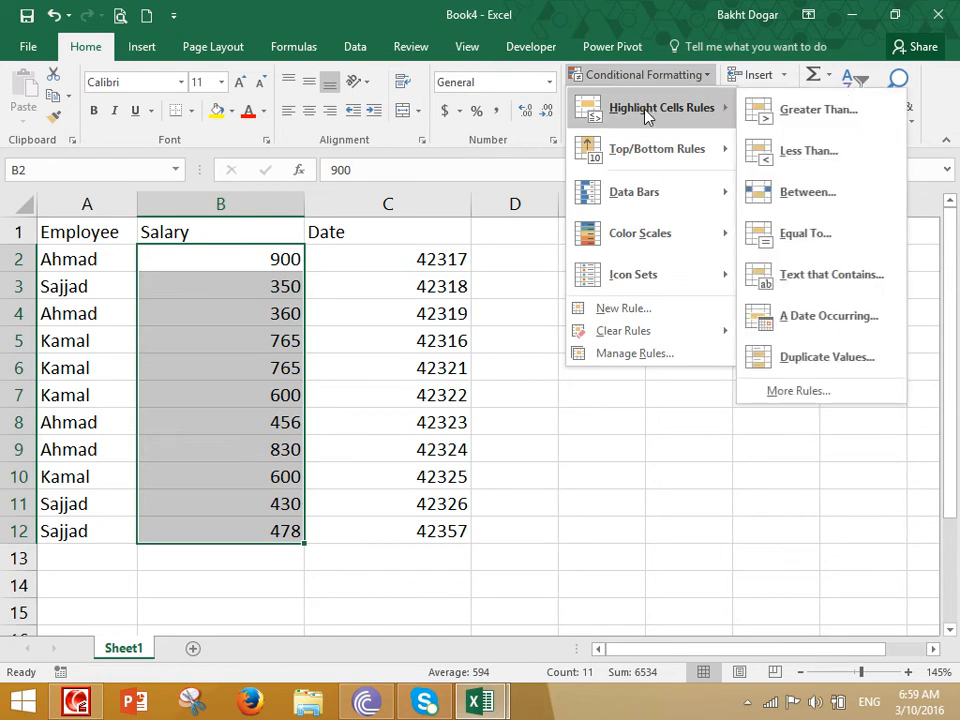
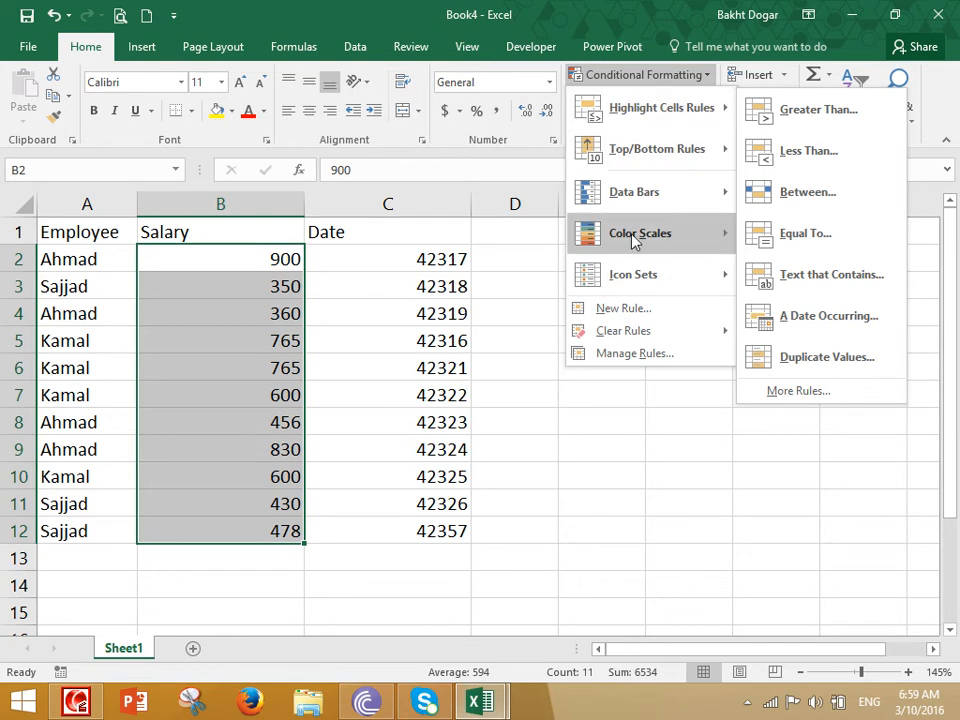
- Preview a Greater Than 800 salary rule in yellow, light red and red text styles, then cancel
{"action": "left_click", "coordinate": [870, 114]}
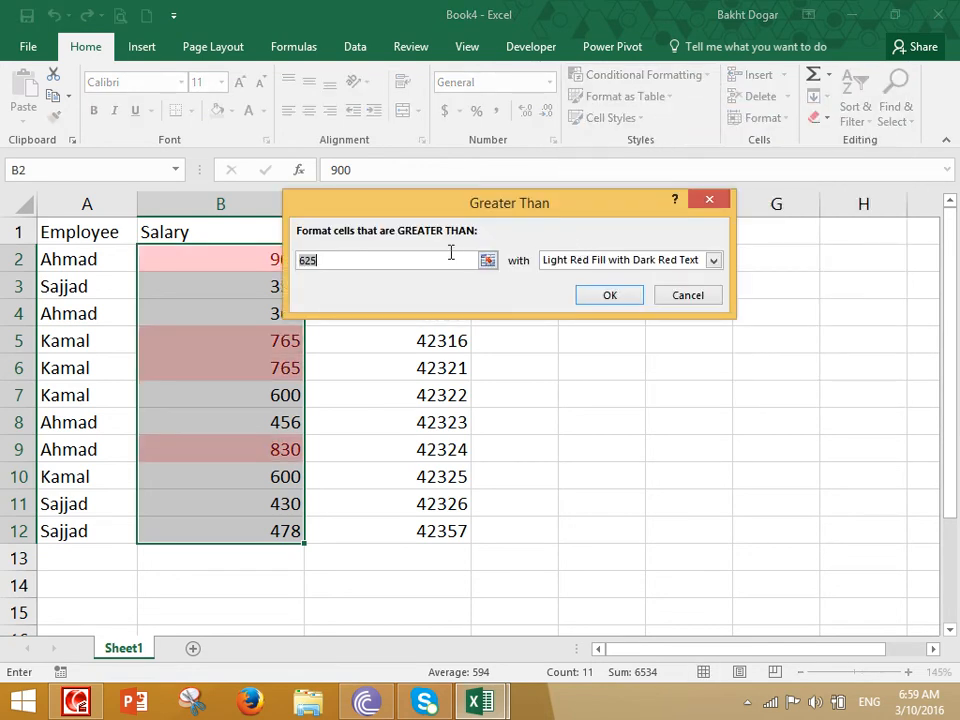
{"action": "type", "text": "800"}
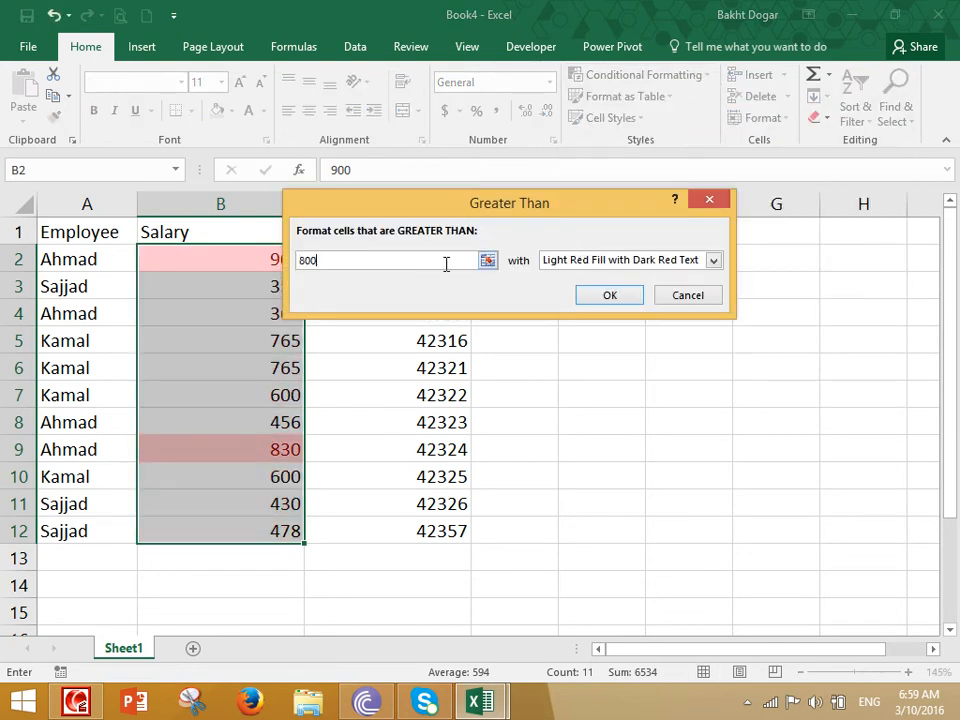
{"action": "left_click_drag", "start_coordinate": [436, 203], "coordinate": [628, 140]}
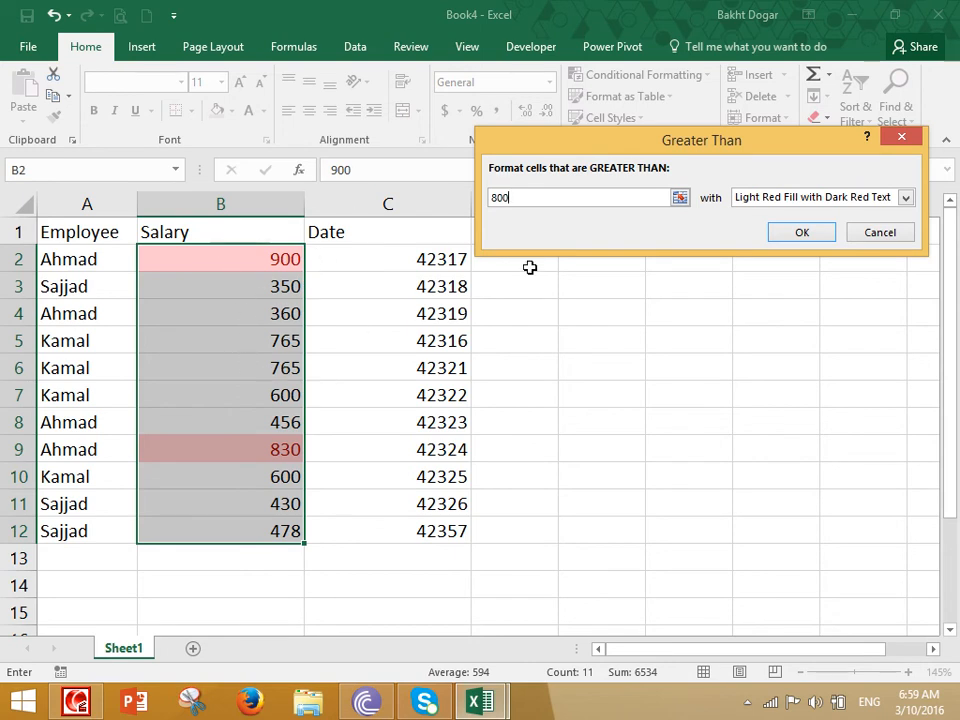
{"action": "left_click", "coordinate": [756, 201]}
{"action": "left_click", "coordinate": [762, 225]}
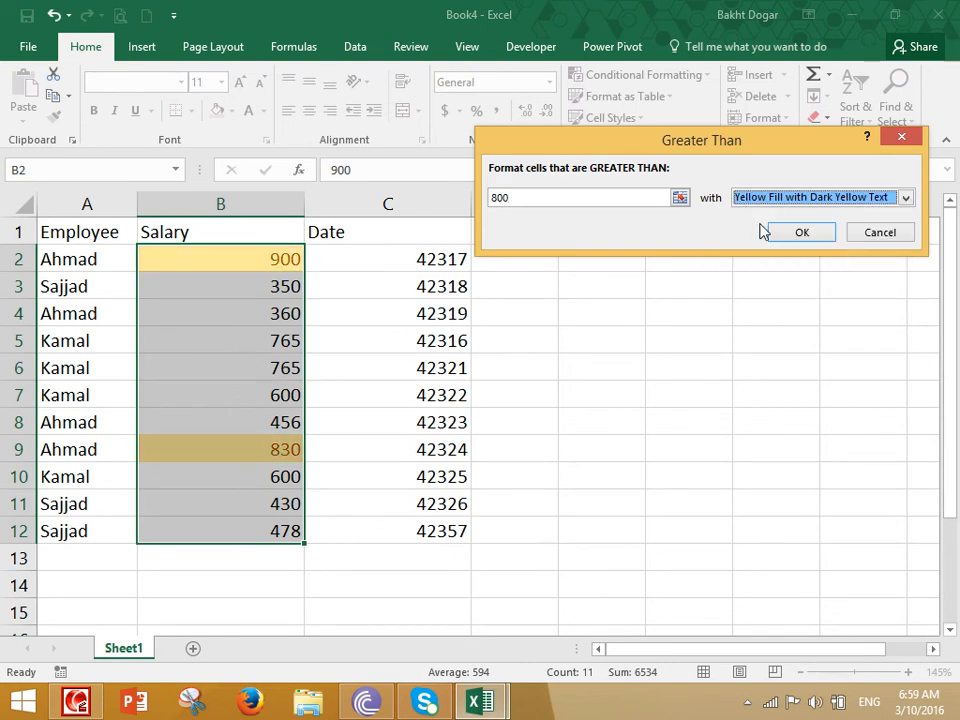
{"action": "left_click", "coordinate": [764, 201]}
{"action": "left_click", "coordinate": [760, 250]}
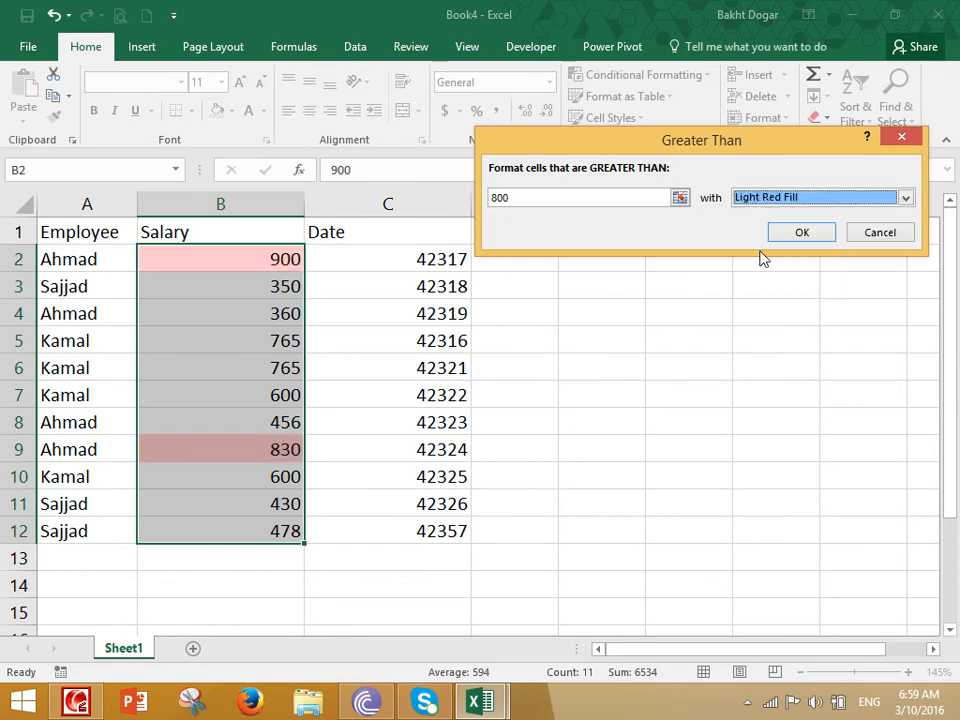
{"action": "left_click", "coordinate": [763, 200]}
{"action": "left_click", "coordinate": [764, 264]}
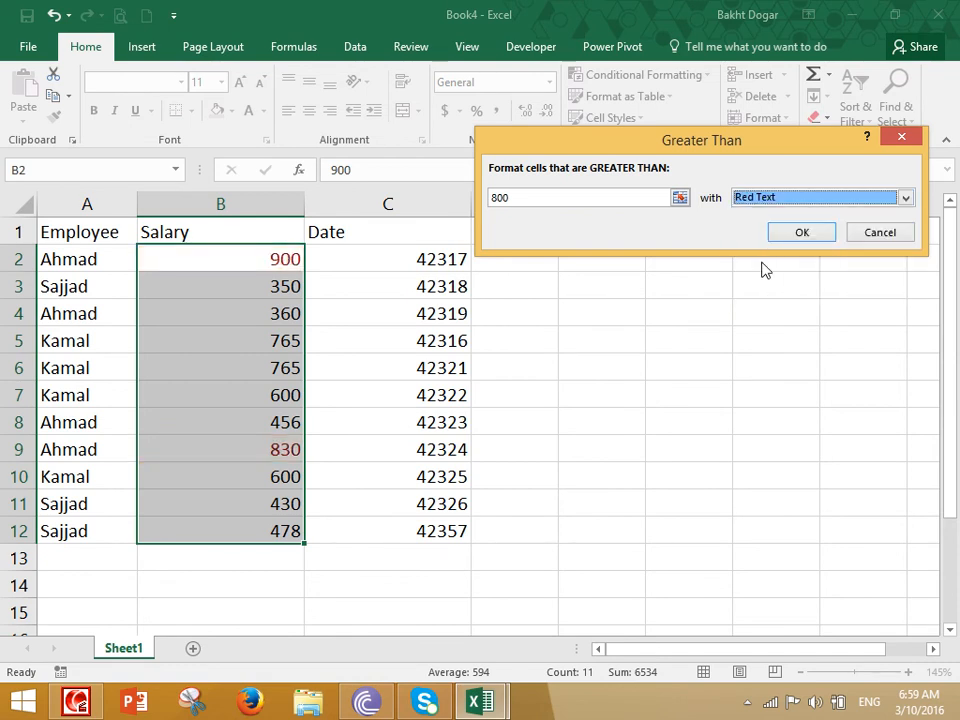
{"action": "left_click", "coordinate": [870, 232]}
- Try a Less Than 500 highlight rule on the salaries without applying it
{"action": "left_click", "coordinate": [643, 76]}
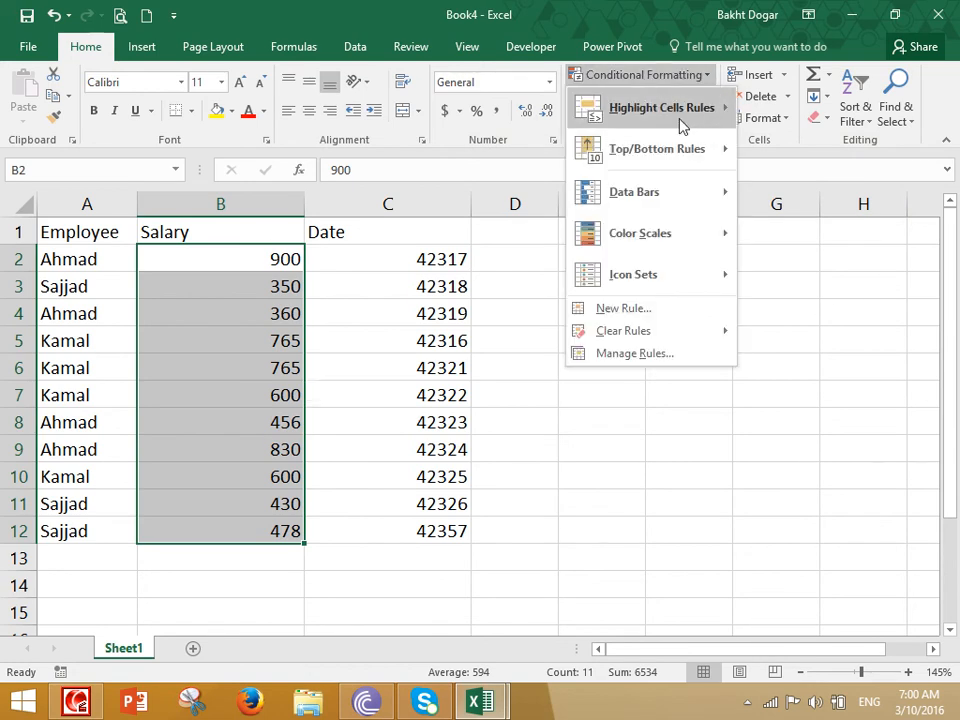
{"action": "mouse_move", "coordinate": [680, 112]}
{"action": "left_click", "coordinate": [812, 152]}
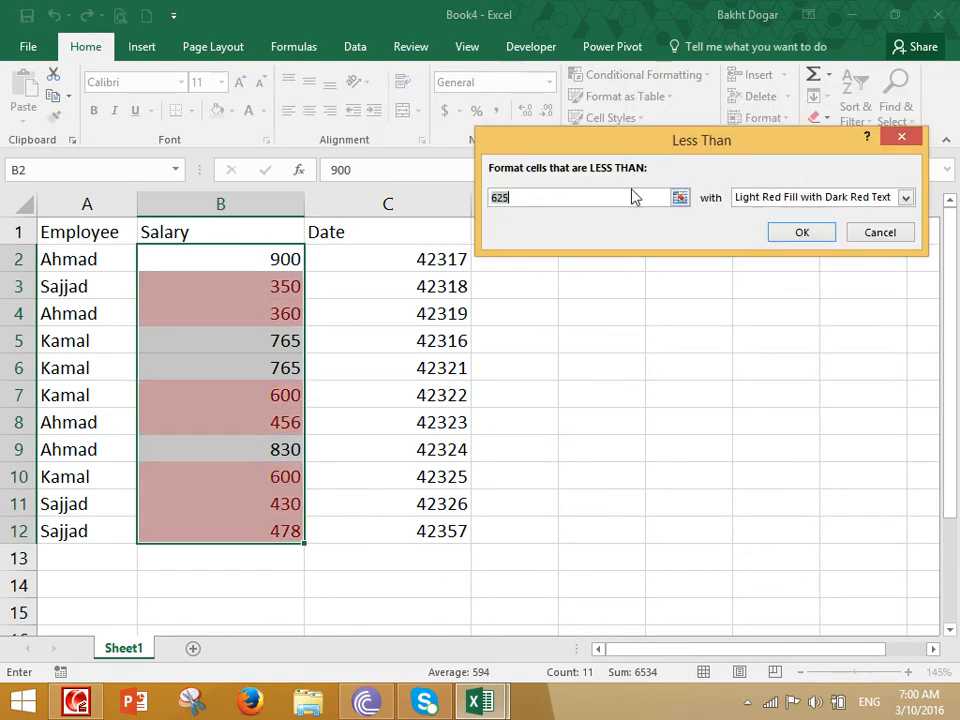
{"action": "type", "text": "800"}
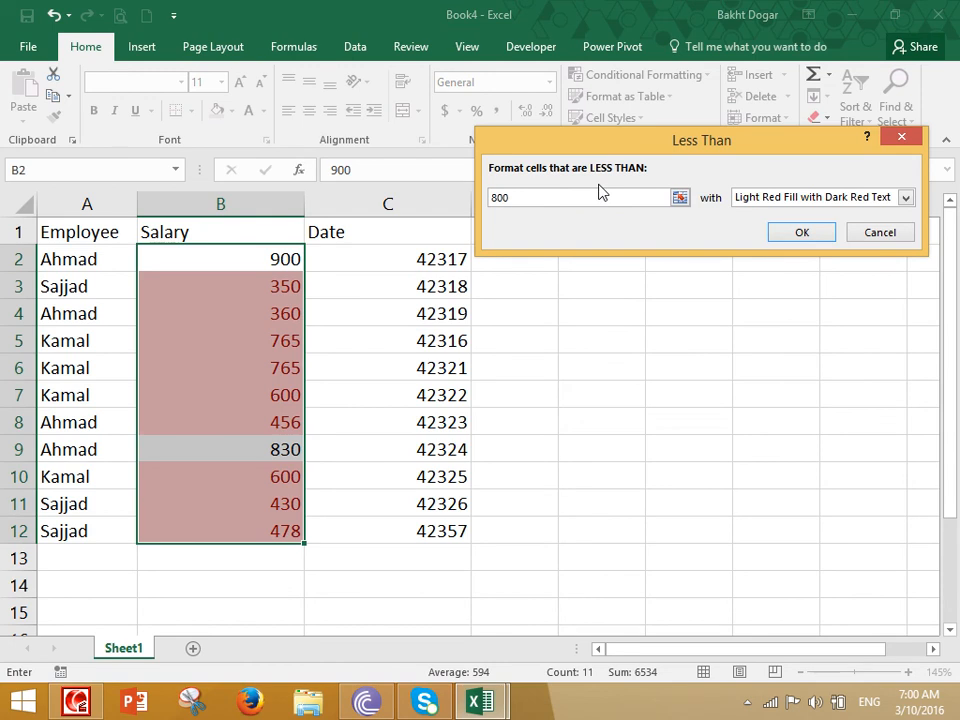
{"action": "key", "text": "BackSpace"}
{"action": "key", "text": "BackSpace"}
{"action": "key", "text": "BackSpace"}
{"action": "type", "text": "500"}
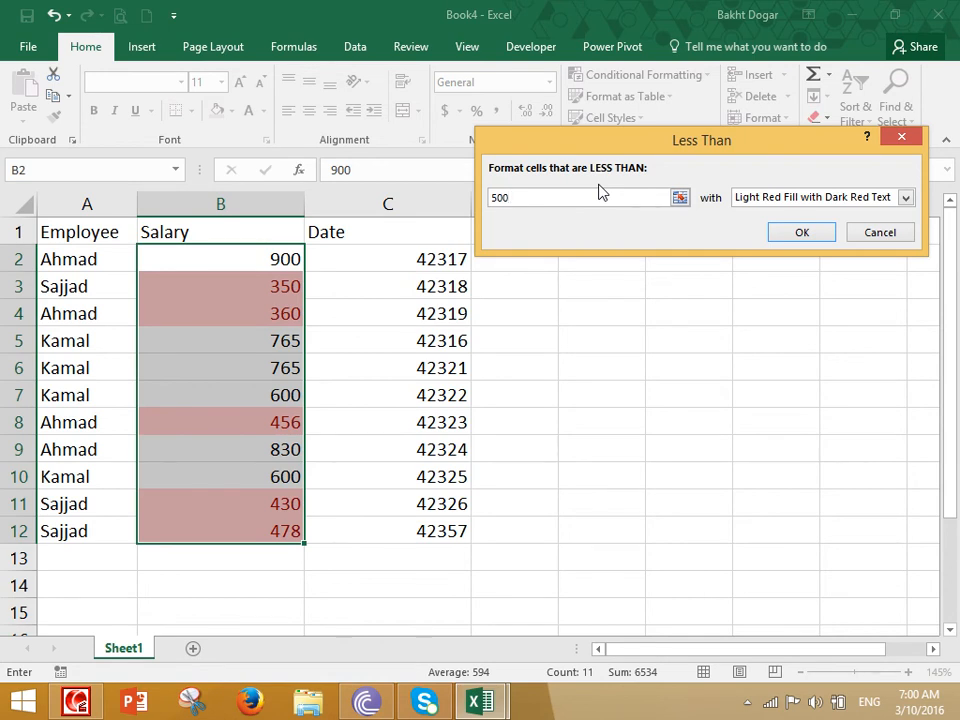
{"action": "left_click", "coordinate": [880, 232]}
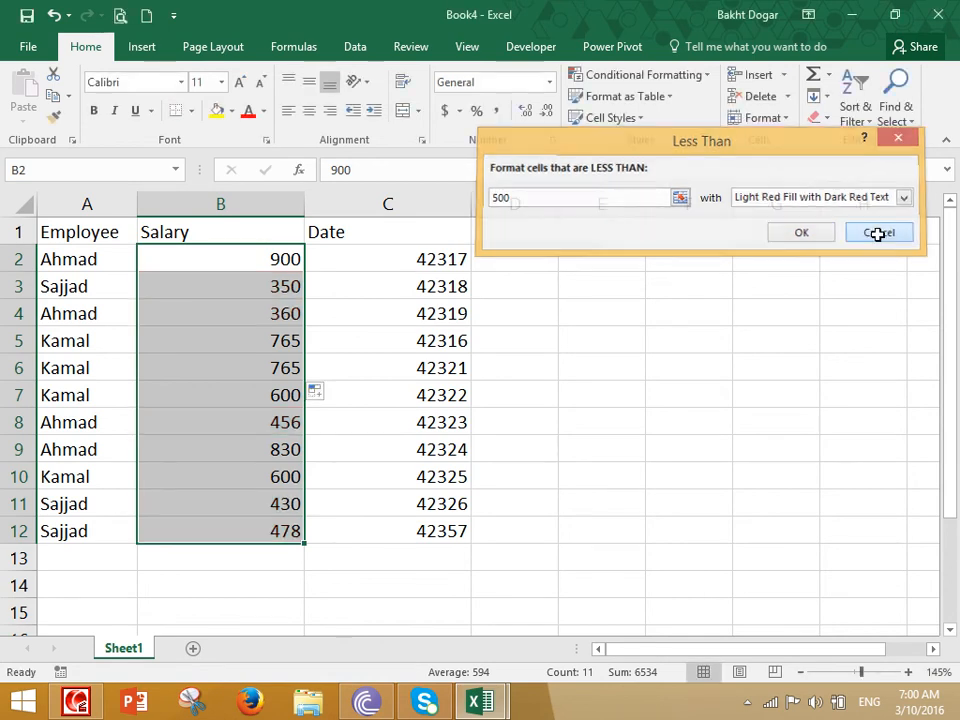
- Try a Between 500 and 800 highlight rule on the salaries without applying it
{"action": "left_click", "coordinate": [675, 82]}
{"action": "mouse_move", "coordinate": [673, 107]}
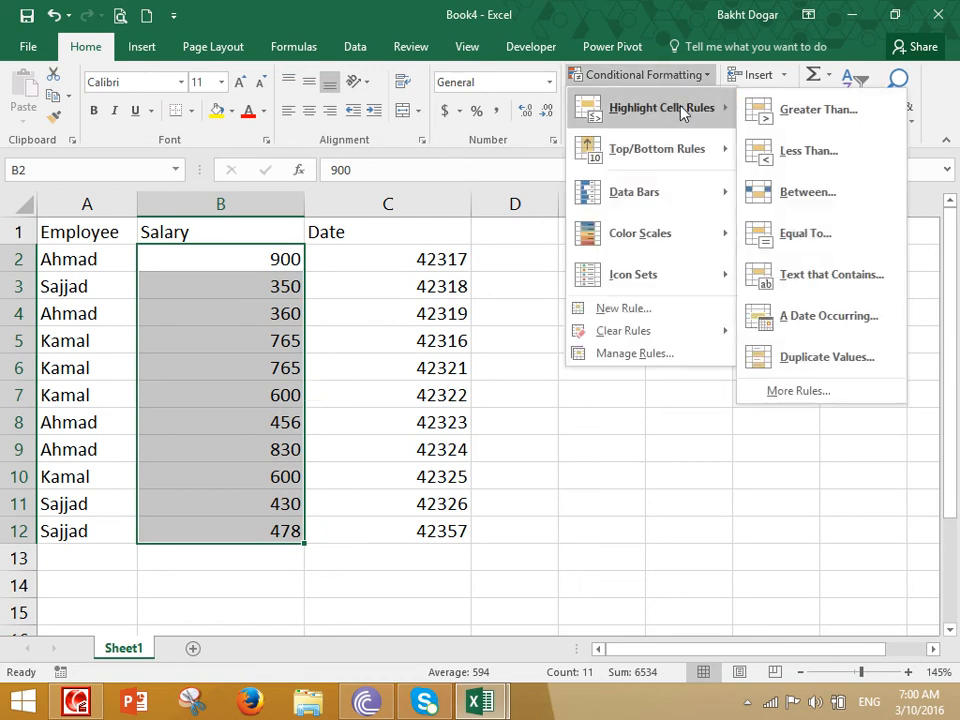
{"action": "left_click", "coordinate": [805, 192]}
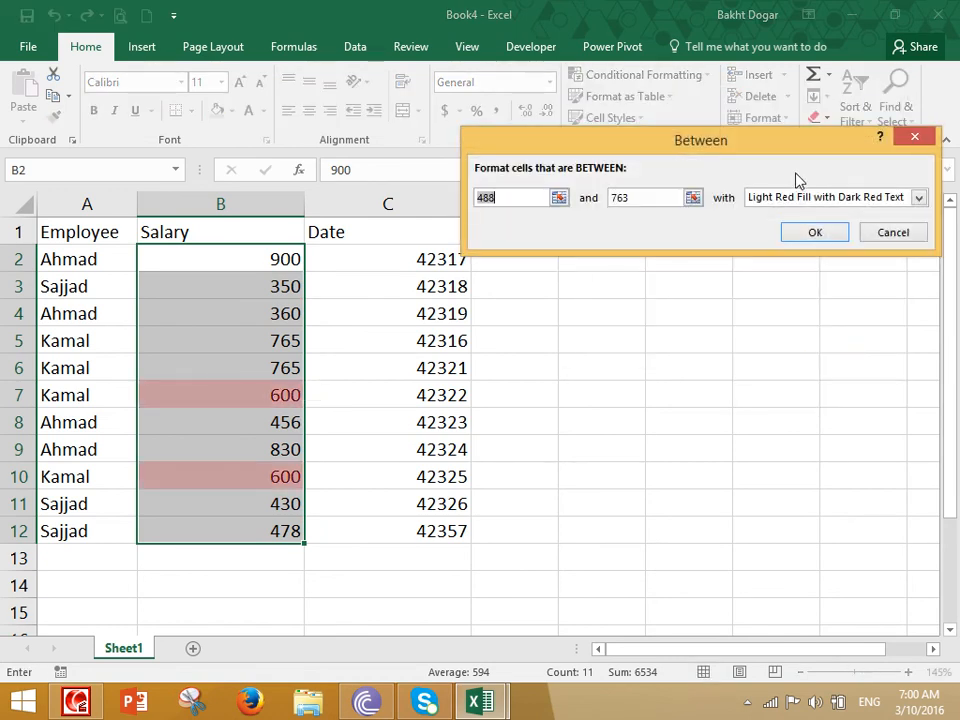
{"action": "type", "text": "500"}
{"action": "key", "text": "Tab"}
{"action": "type", "text": "800"}
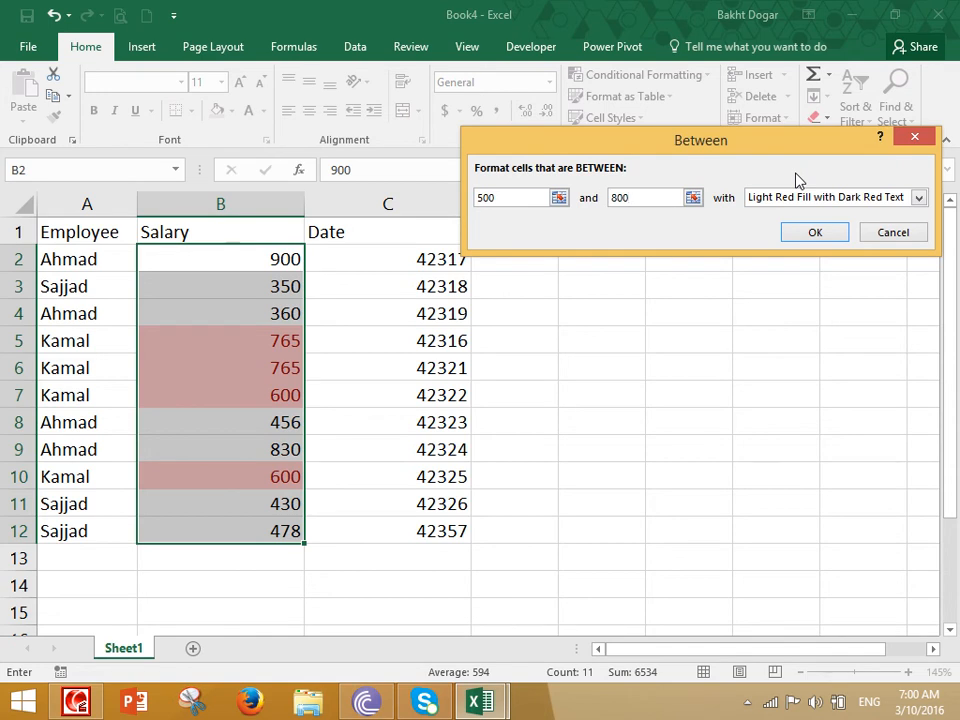
{"action": "left_click", "coordinate": [889, 236]}
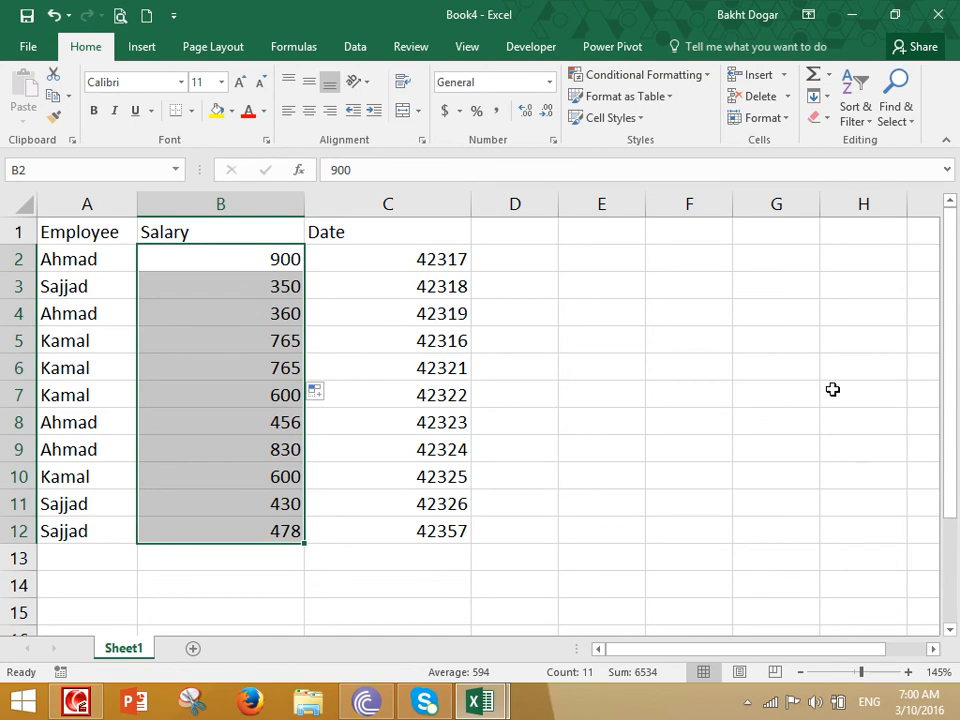
- Try an Equal To 765 highlight rule on the salaries without applying it
{"action": "left_click", "coordinate": [676, 76]}
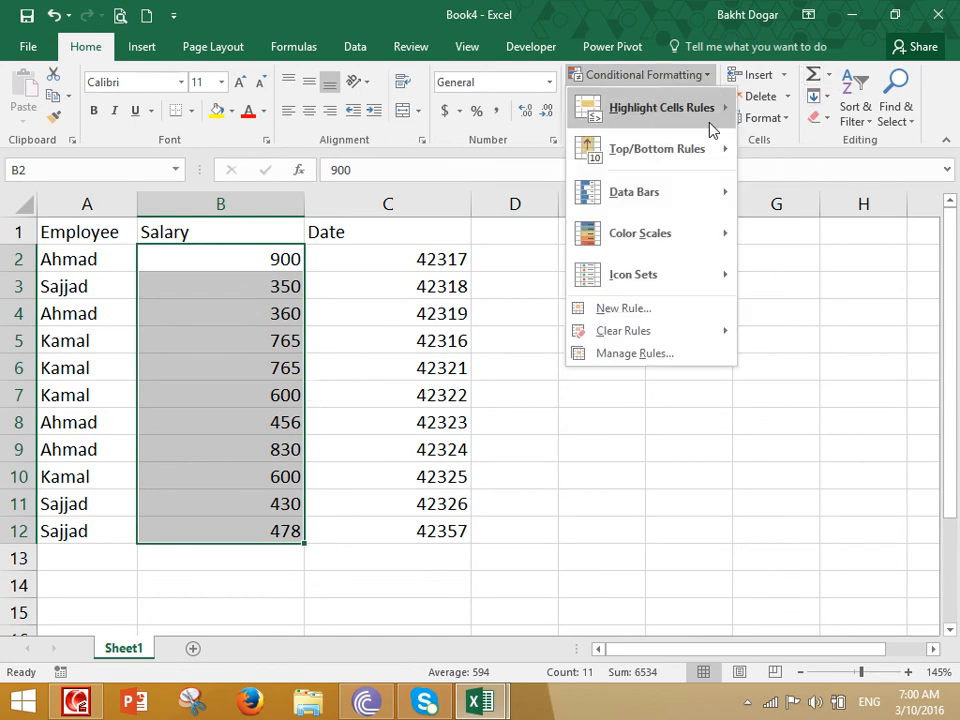
{"action": "mouse_move", "coordinate": [681, 118]}
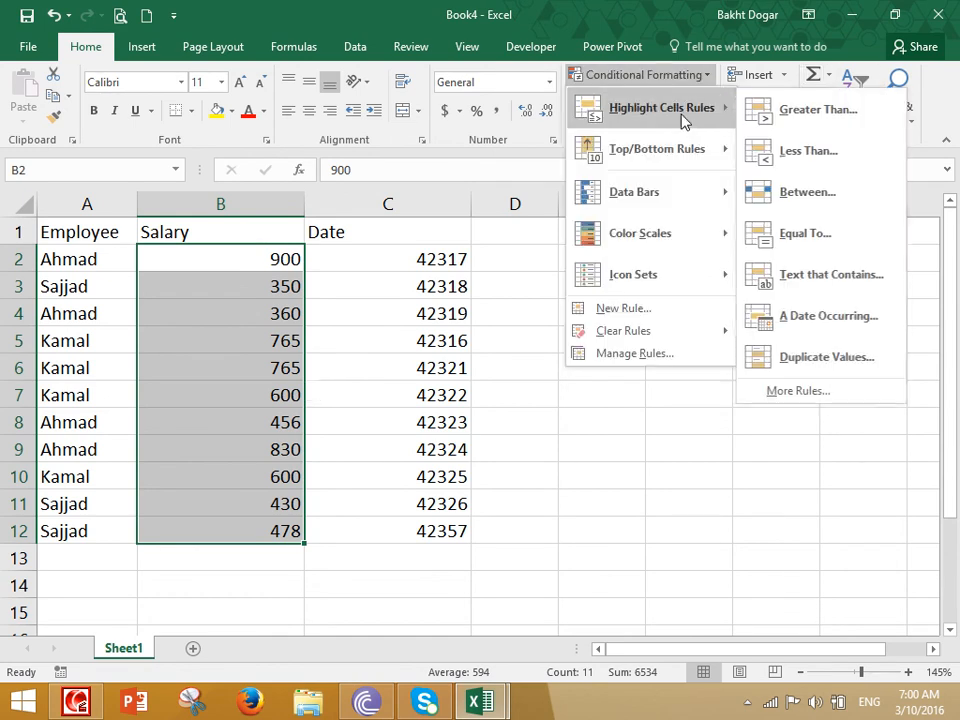
{"action": "left_click", "coordinate": [819, 235]}
{"action": "type", "text": "765"}
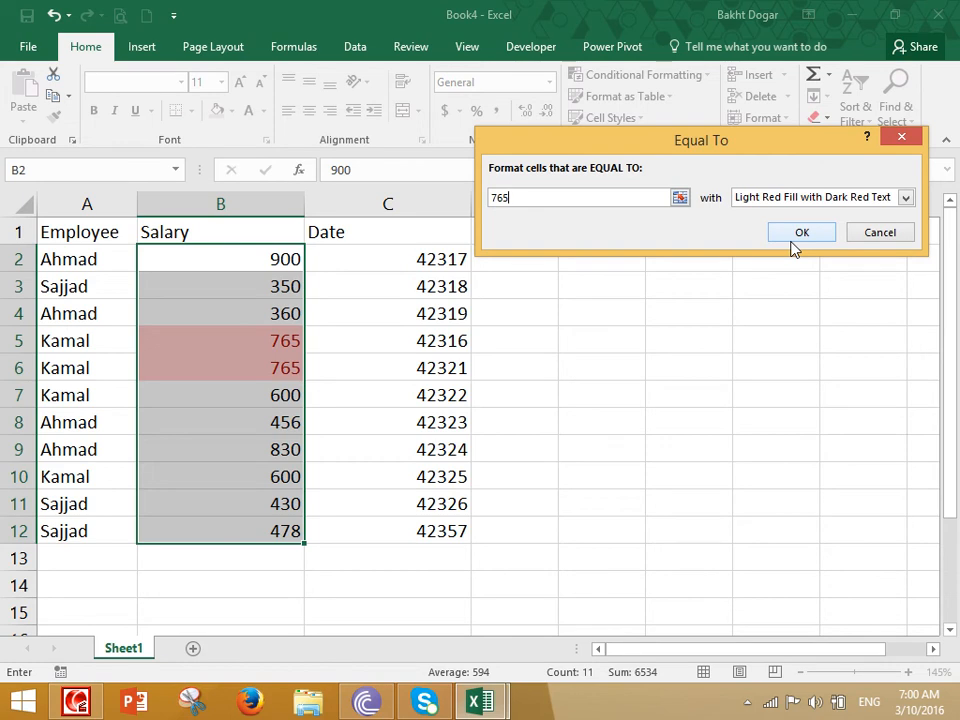
{"action": "left_click", "coordinate": [800, 236]}
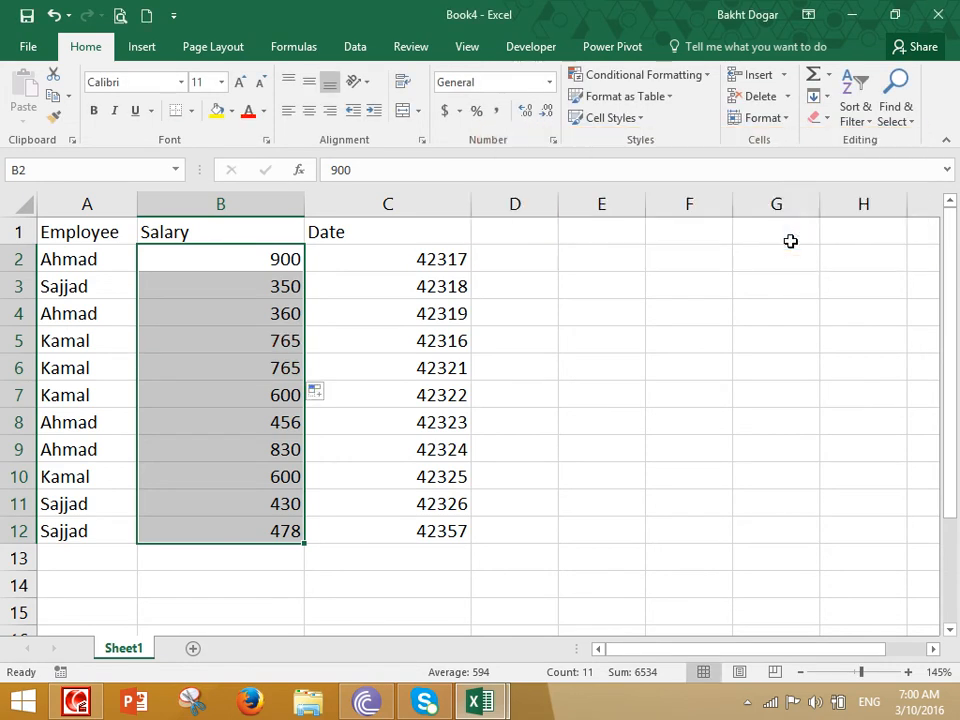
- Select the names A2:A12 and preview an Equal To rule for one employee's name, then cancel
{"action": "left_click_drag", "start_coordinate": [88, 258], "coordinate": [69, 528]}
{"action": "left_click", "coordinate": [668, 75]}
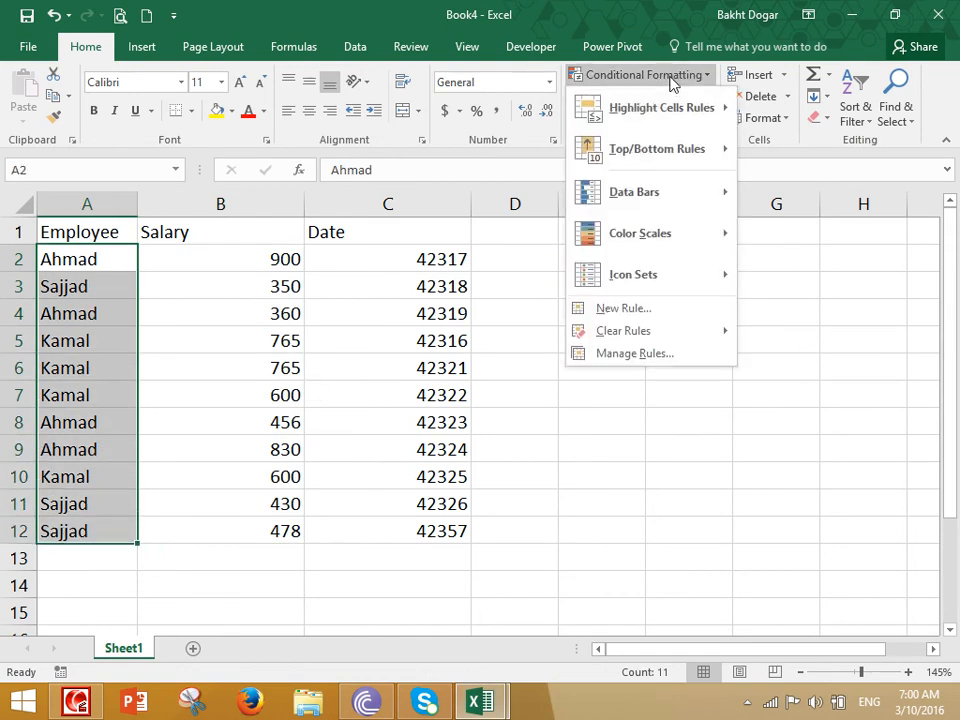
{"action": "mouse_move", "coordinate": [700, 110]}
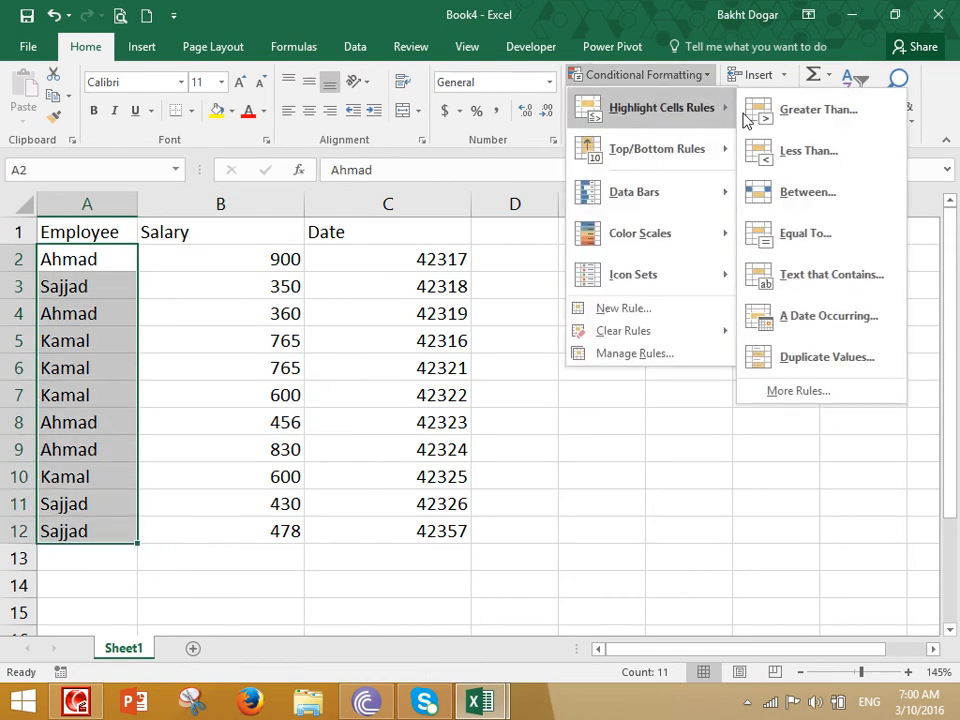
{"action": "left_click", "coordinate": [813, 245]}
{"action": "type", "text": "Ahmad"}
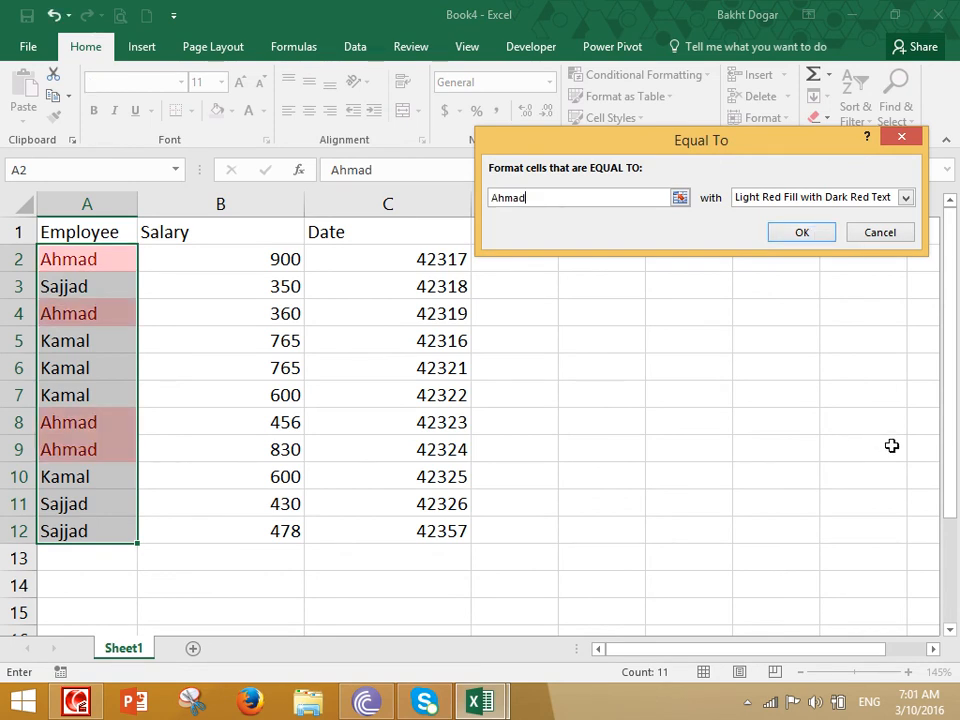
{"action": "left_click", "coordinate": [879, 232]}
- Preview a Text That Contains 'd' rule on the names, then cancel it
{"action": "left_click", "coordinate": [645, 75]}
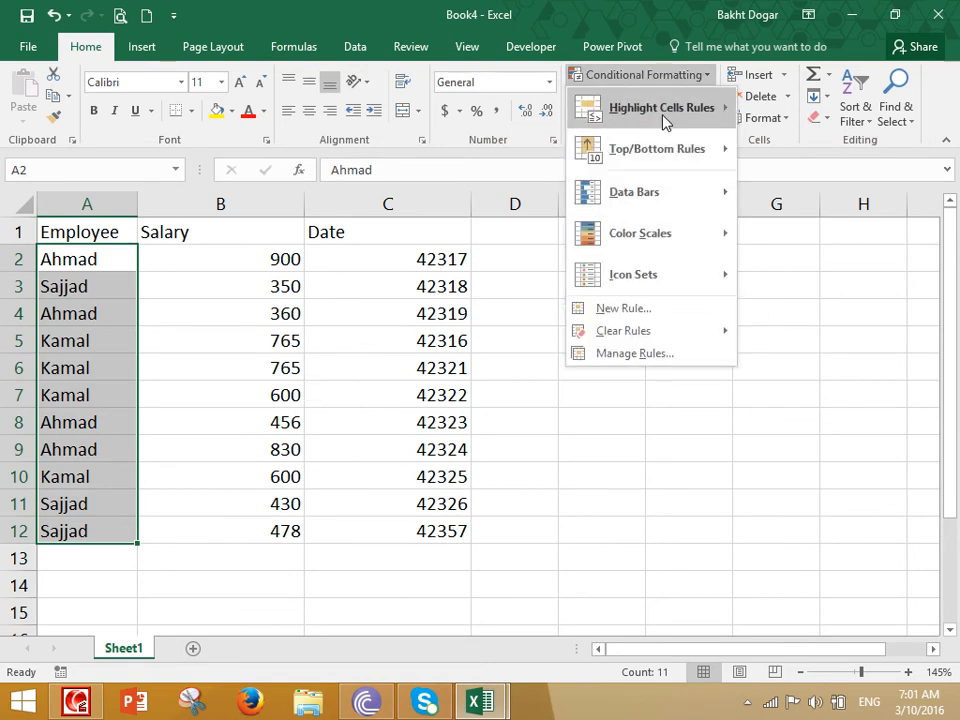
{"action": "mouse_move", "coordinate": [645, 108]}
{"action": "left_click", "coordinate": [818, 280]}
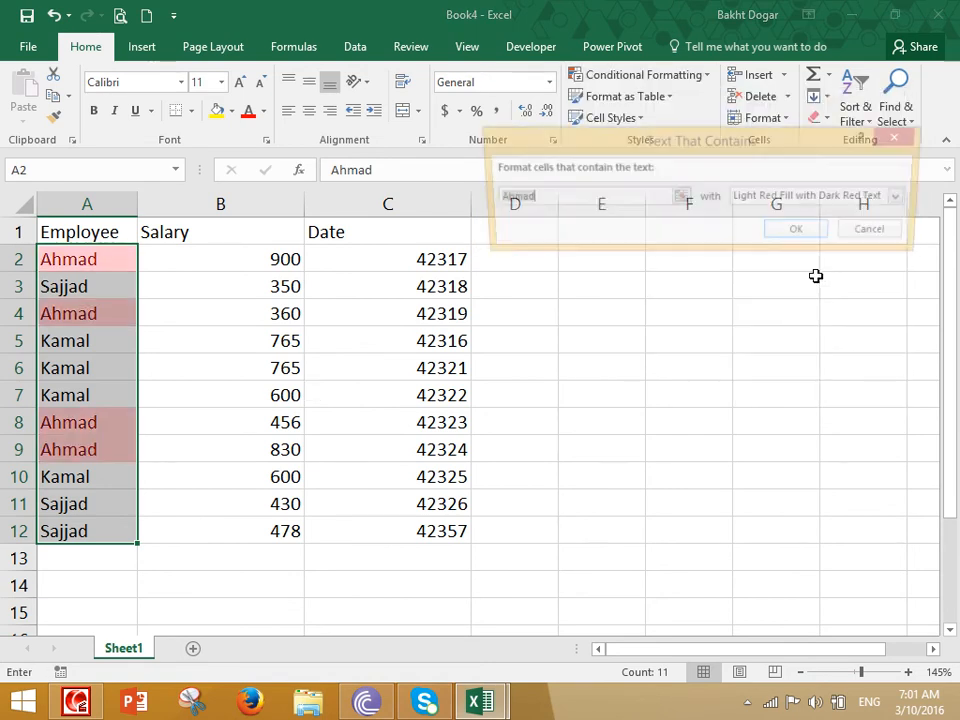
{"action": "type", "text": "d"}
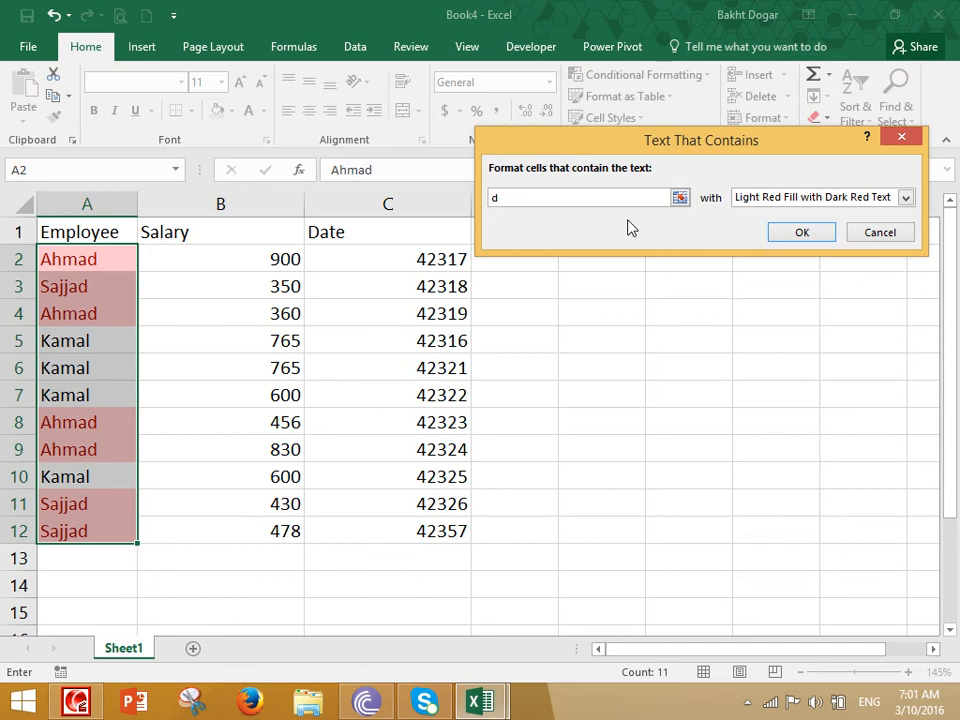
{"action": "key", "text": "Escape"}
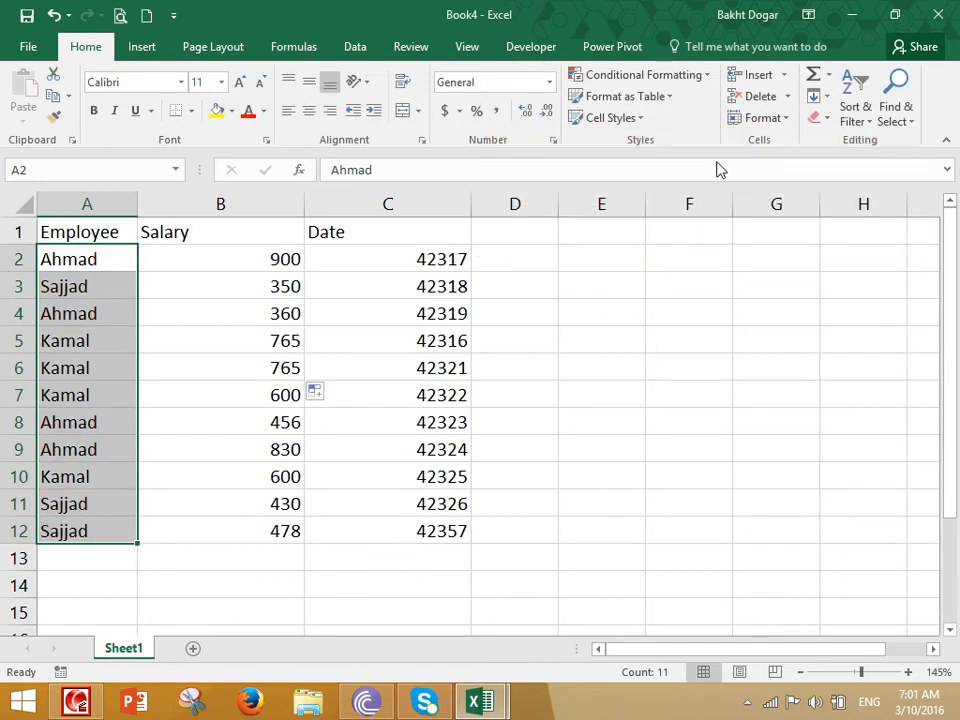
{"action": "left_click", "coordinate": [645, 75]}
{"action": "mouse_move", "coordinate": [650, 112]}
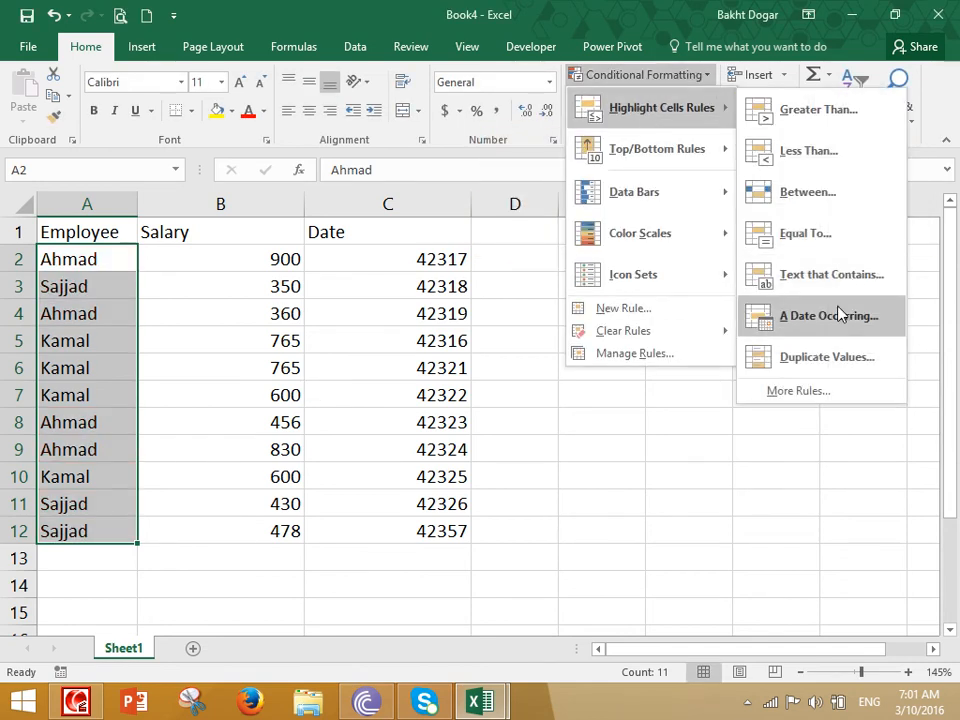
{"action": "left_click", "coordinate": [529, 421]}
- Enter today's date, 3/10/2016, into C2 with Ctrl+;
{"action": "left_click", "coordinate": [421, 280]}
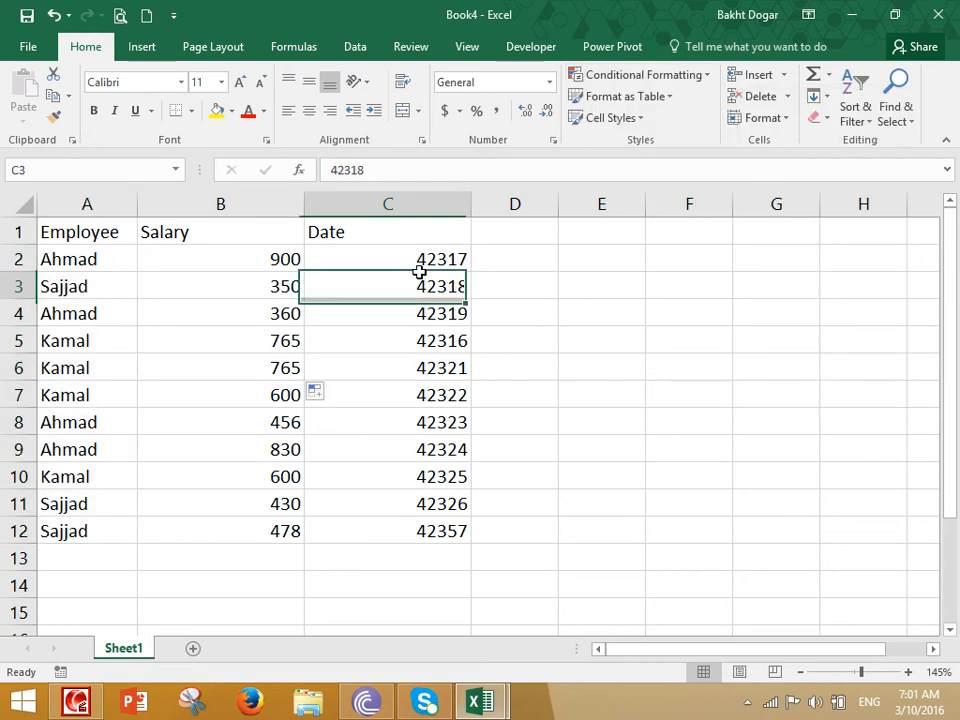
{"action": "left_click", "coordinate": [421, 263]}
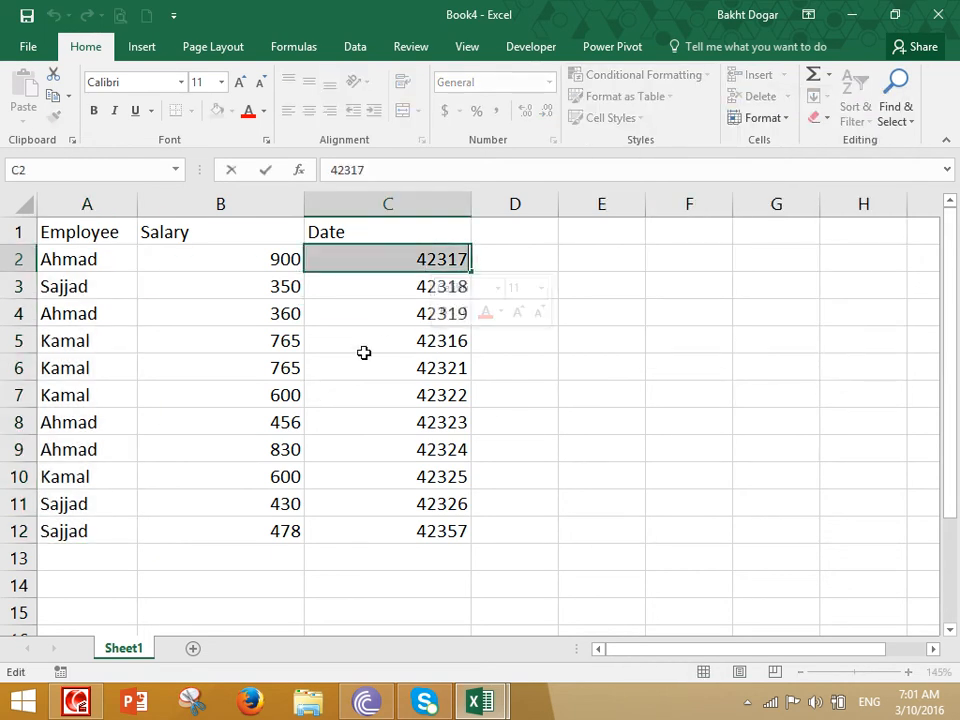
{"action": "left_click_drag", "start_coordinate": [388, 368], "coordinate": [388, 341]}
{"action": "left_click", "coordinate": [385, 259]}
{"action": "key", "text": "ctrl+semicolon"}
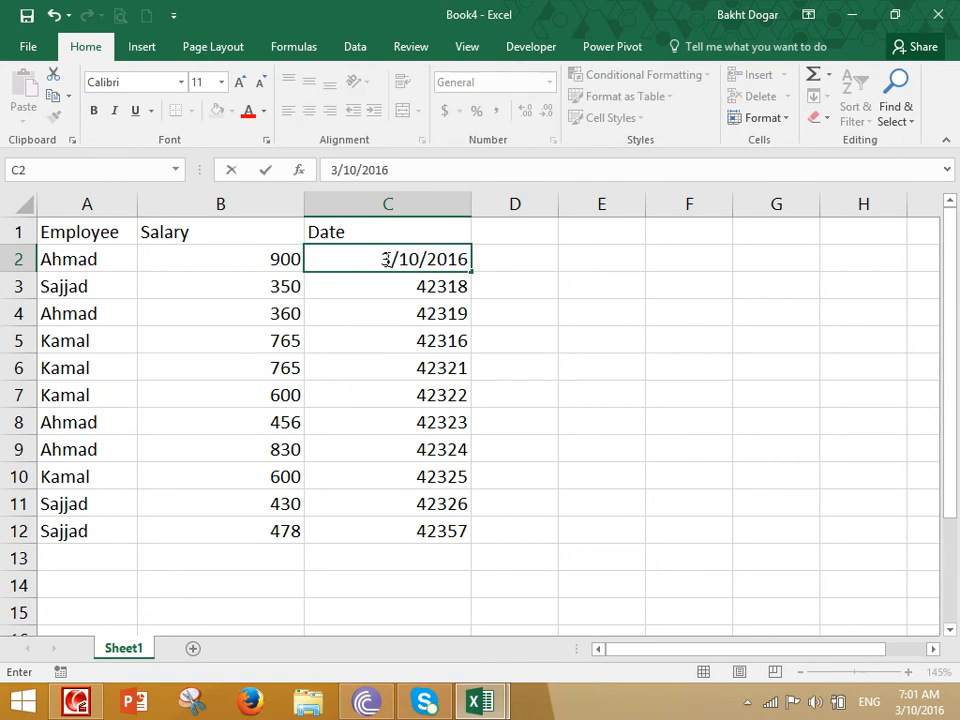
{"action": "key", "text": "Return"}
- Fill consecutive dates from C2 down to C12 and change C8 to 3/9/2016
{"action": "left_click", "coordinate": [386, 259]}
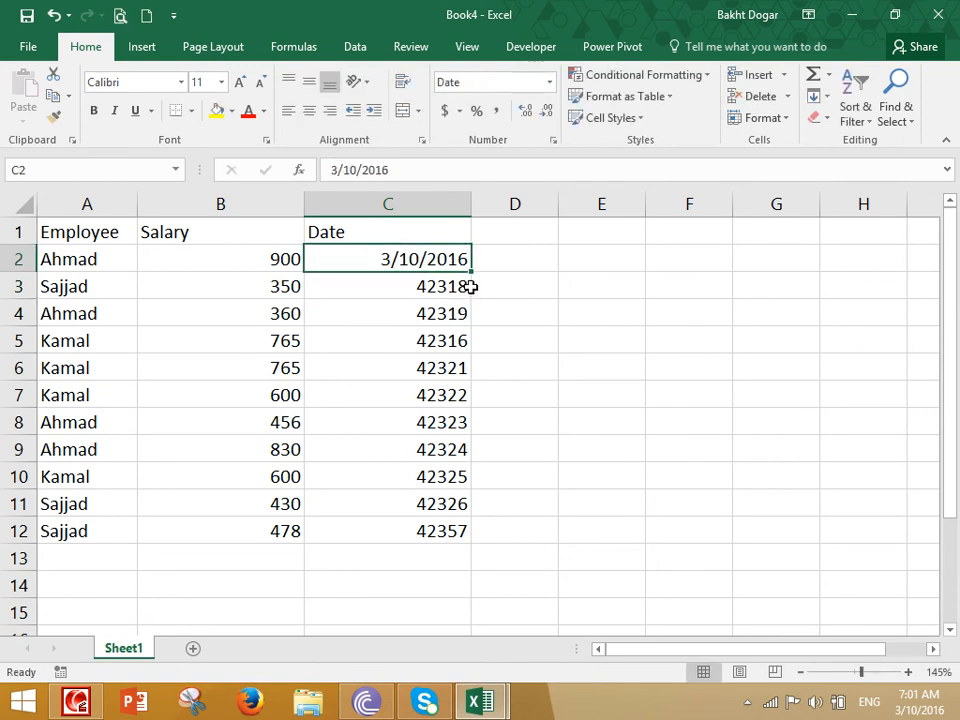
{"action": "left_click_drag", "start_coordinate": [474, 274], "coordinate": [458, 540]}
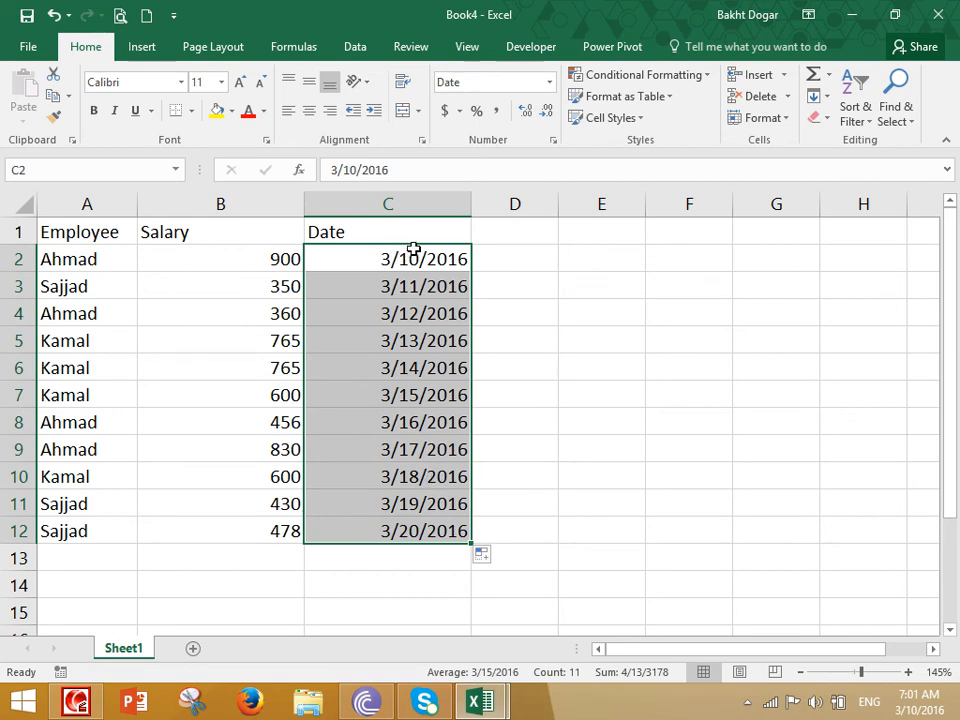
{"action": "double_click", "coordinate": [418, 422]}
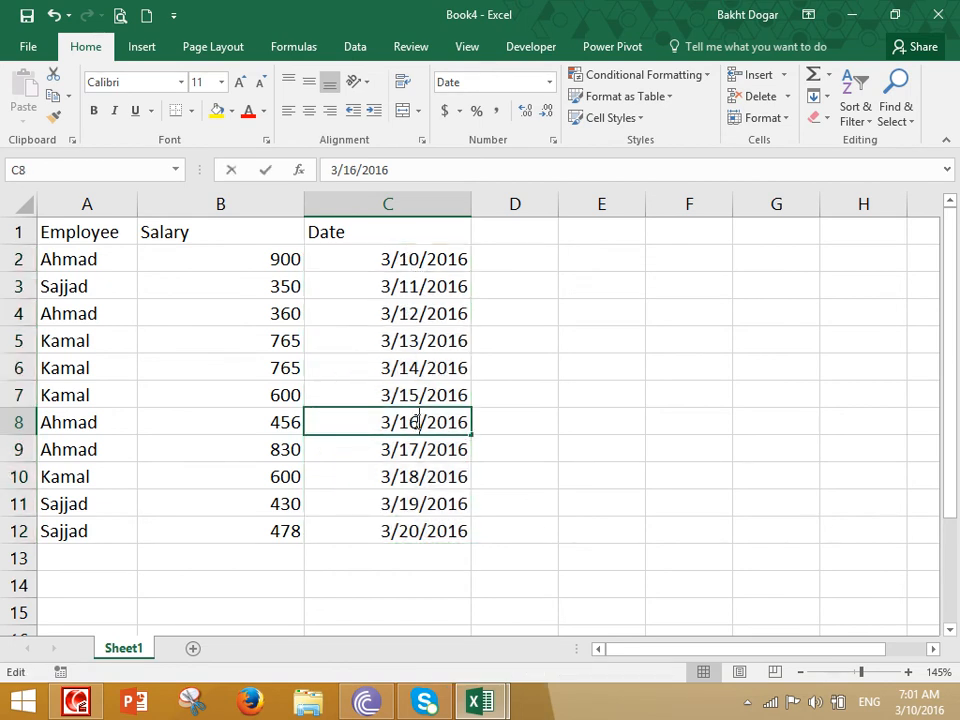
{"action": "key", "text": "BackSpace"}
{"action": "key", "text": "BackSpace"}
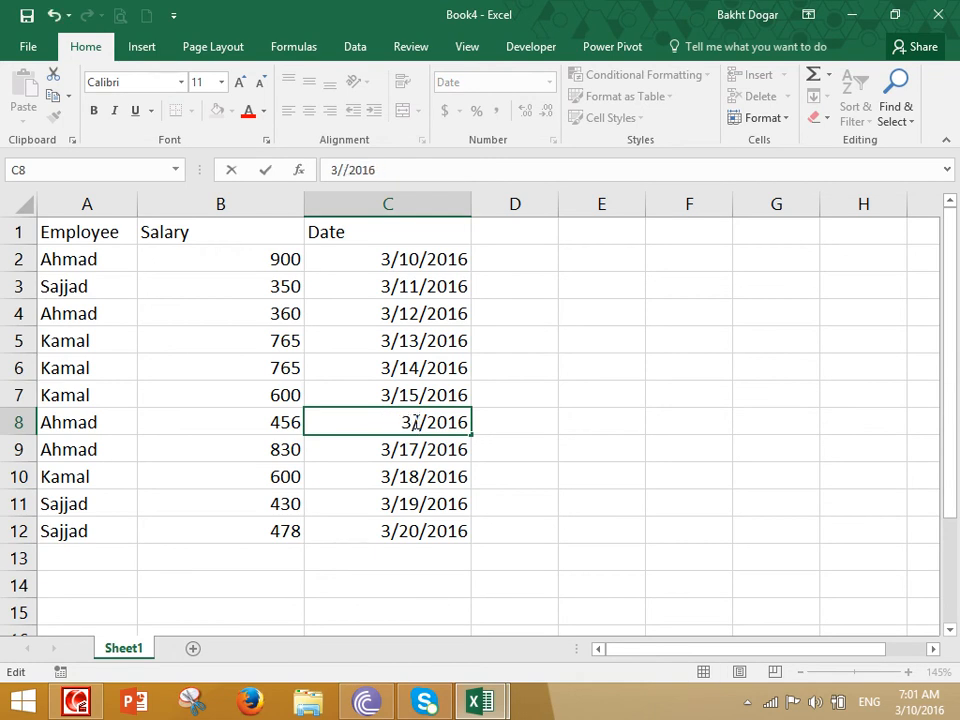
{"action": "type", "text": "9"}
{"action": "key", "text": "Return"}
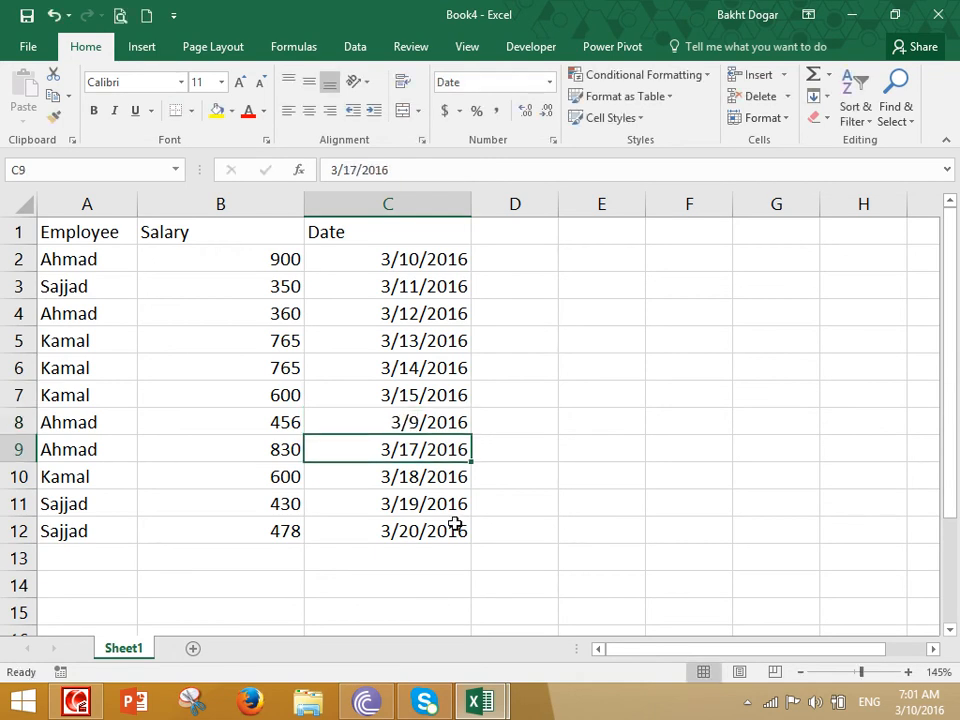
- Change C12 to 4/20/2016 and select the dates in column C
{"action": "left_click", "coordinate": [425, 537]}
{"action": "double_click", "coordinate": [383, 530]}
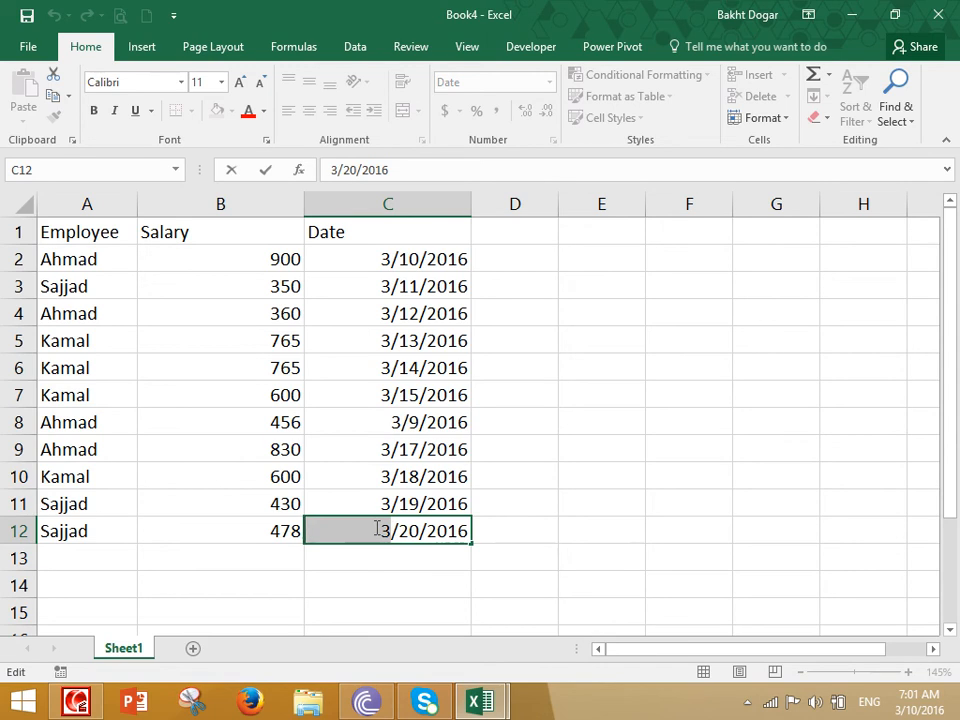
{"action": "type", "text": "4"}
{"action": "key", "text": "Return"}
{"action": "left_click_drag", "start_coordinate": [440, 262], "coordinate": [405, 525]}
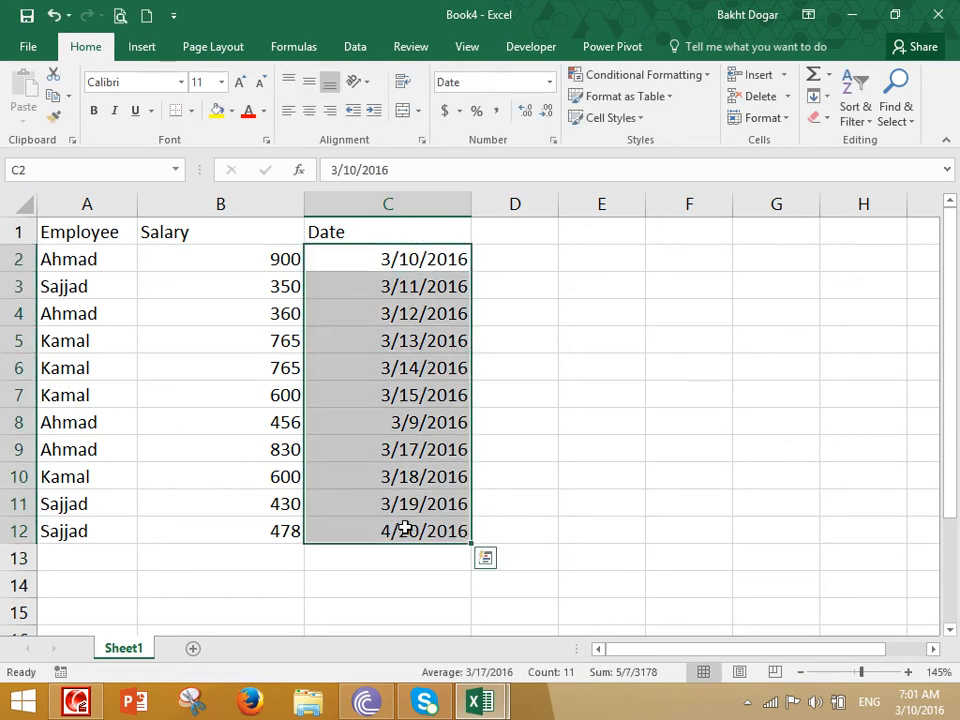
{"action": "left_click", "coordinate": [626, 76]}
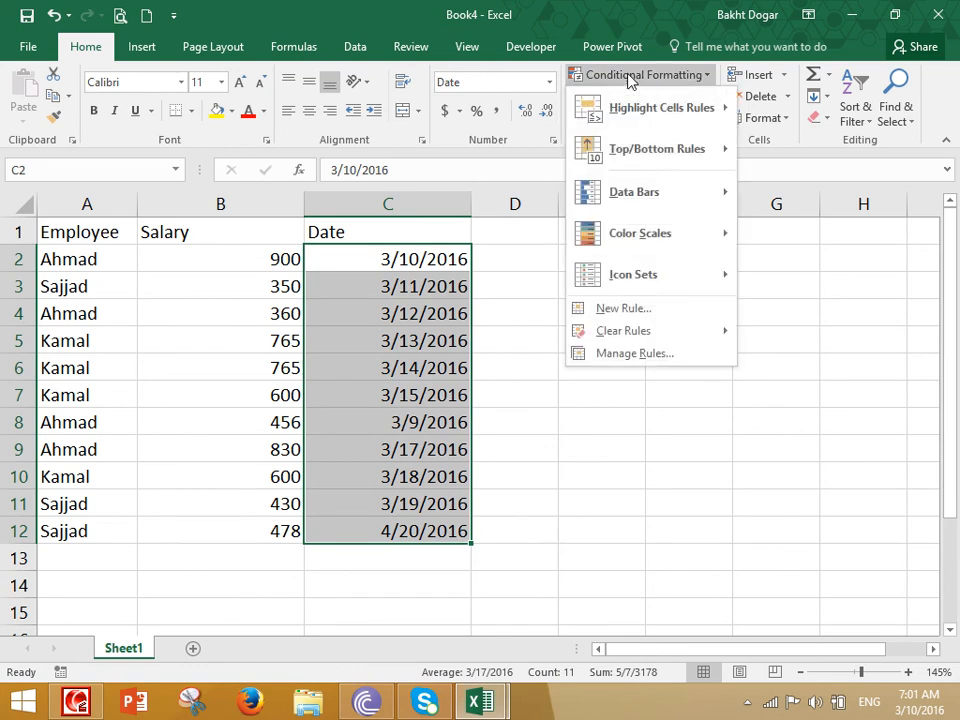
{"action": "mouse_move", "coordinate": [650, 118]}
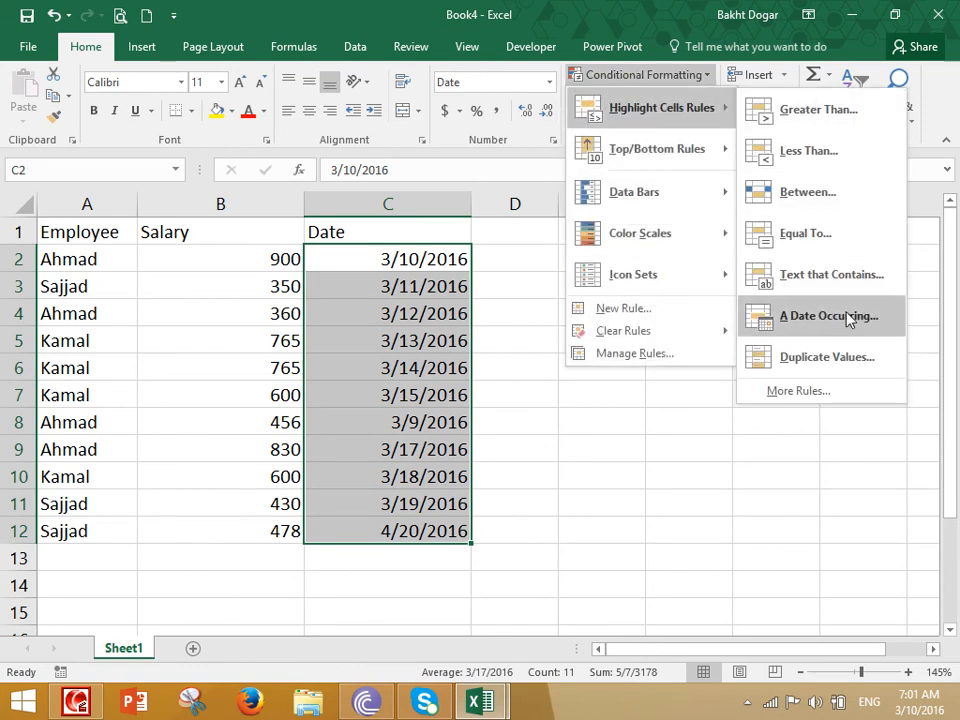
{"action": "left_click", "coordinate": [826, 313]}
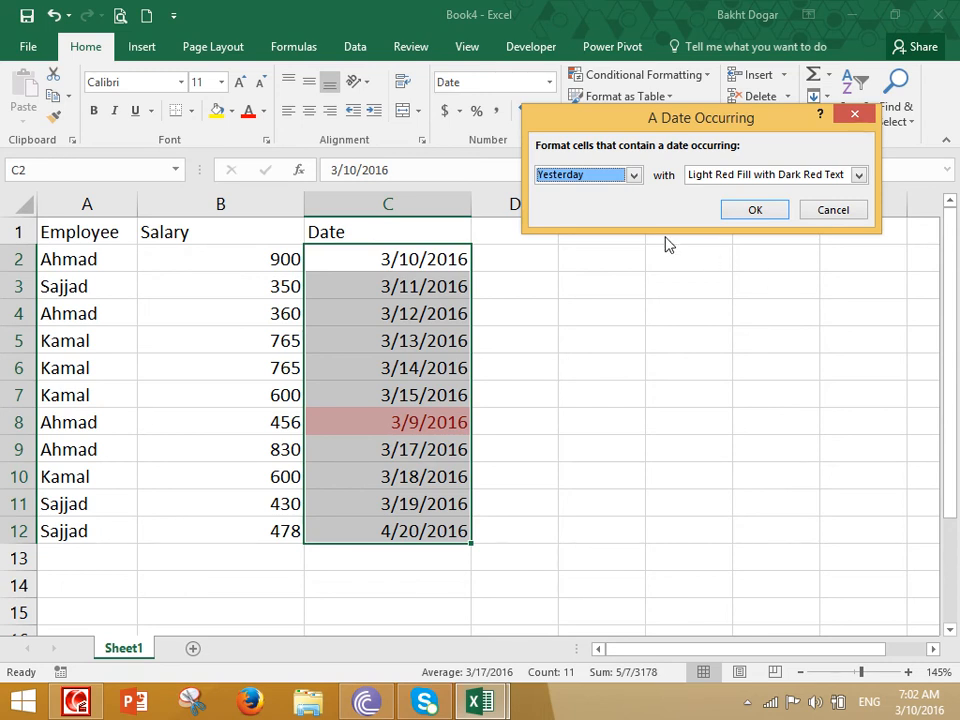
{"action": "left_click", "coordinate": [583, 178]}
{"action": "left_click", "coordinate": [568, 206]}
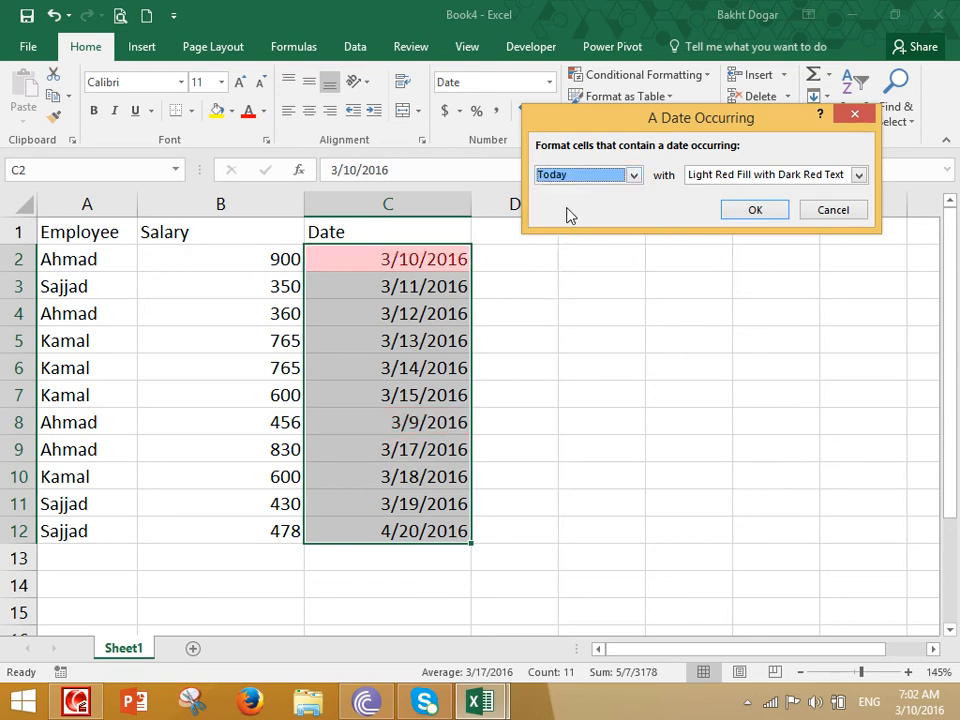
{"action": "left_click", "coordinate": [591, 173]}
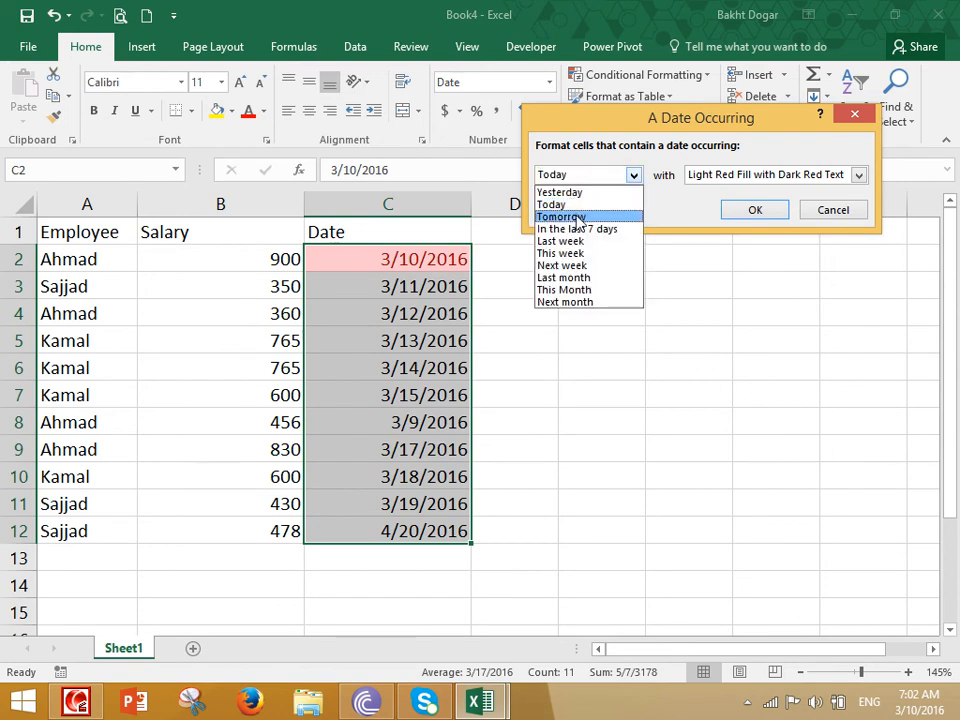
{"action": "left_click", "coordinate": [574, 215]}
{"action": "left_click", "coordinate": [588, 176]}
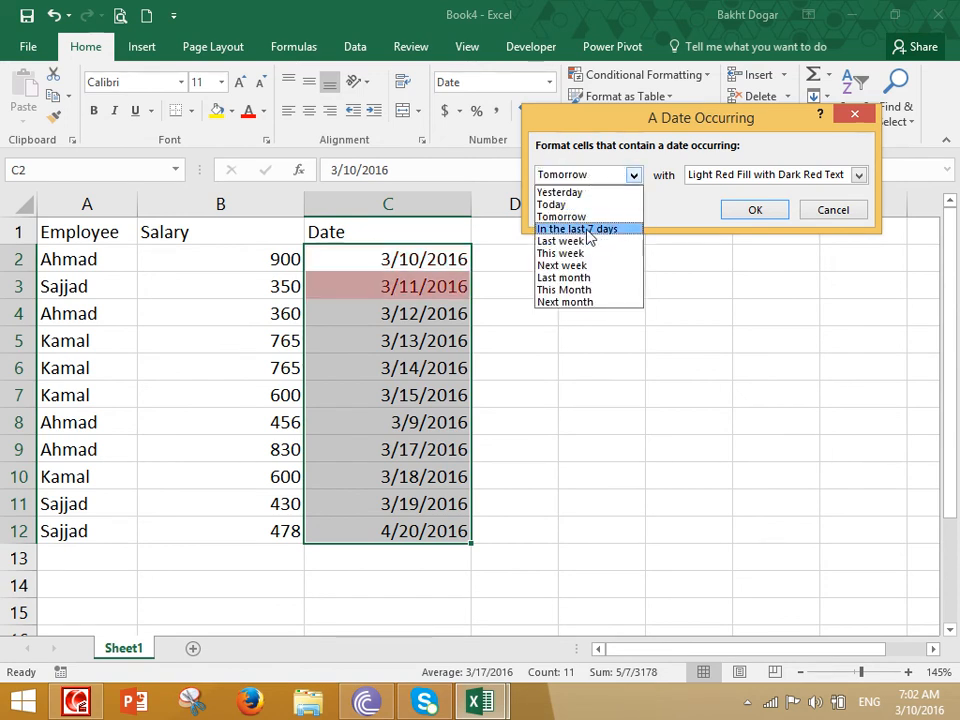
{"action": "left_click", "coordinate": [588, 232]}
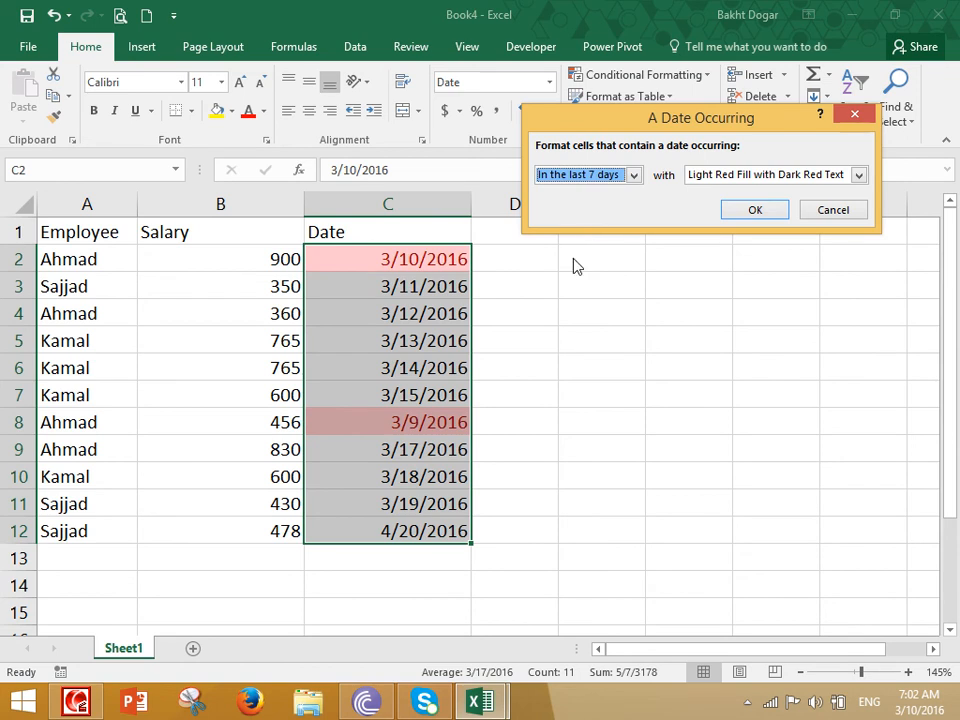
{"action": "left_click", "coordinate": [595, 176]}
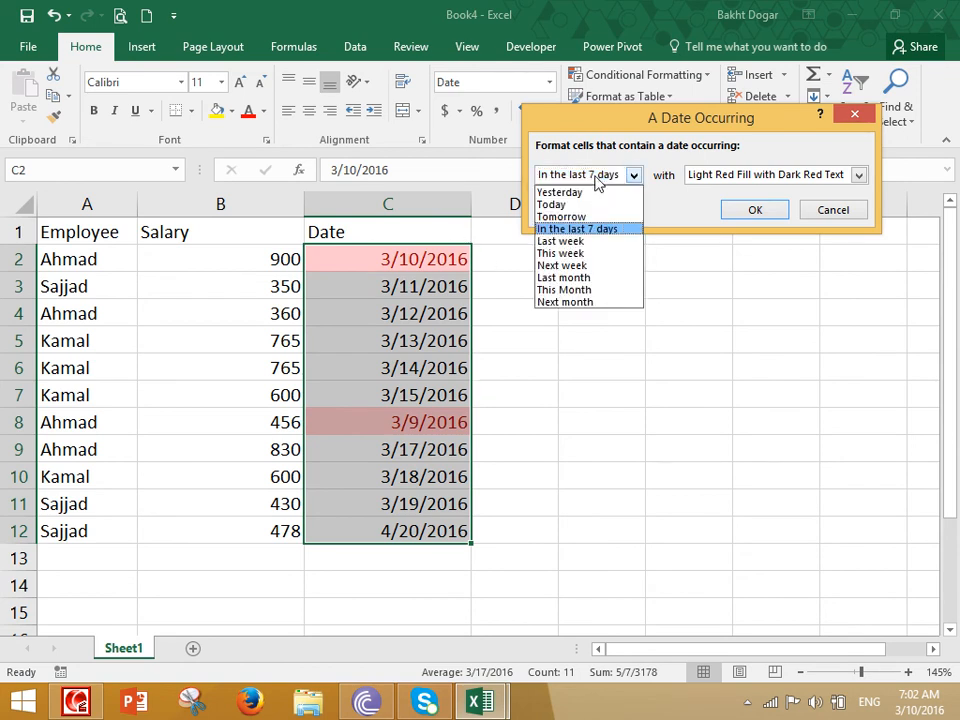
{"action": "left_click", "coordinate": [586, 256]}
{"action": "left_click", "coordinate": [611, 176]}
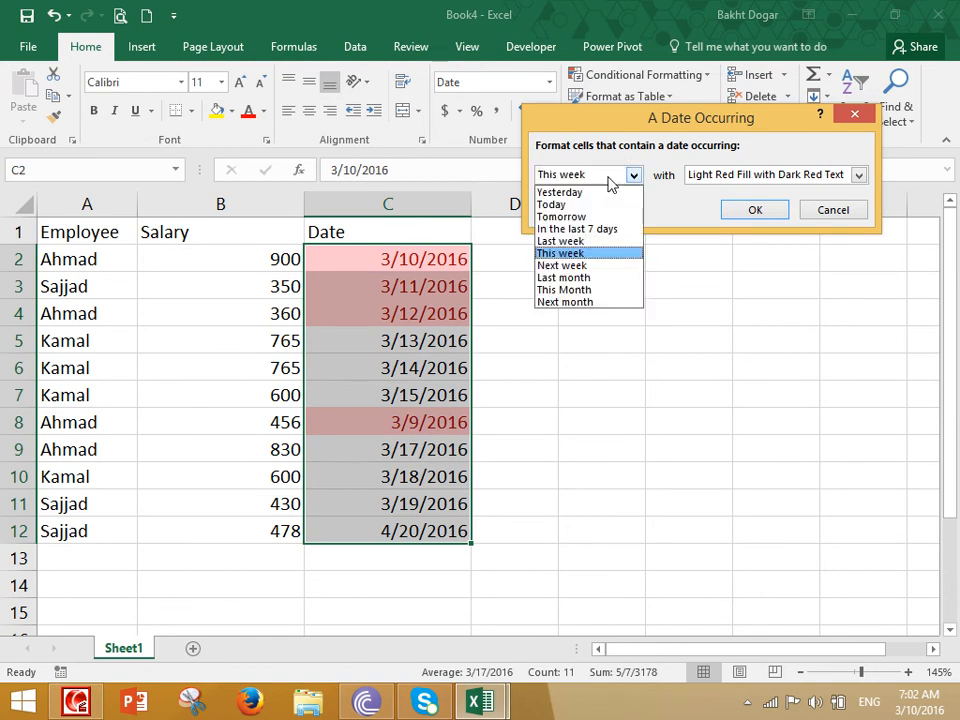
{"action": "left_click", "coordinate": [578, 267]}
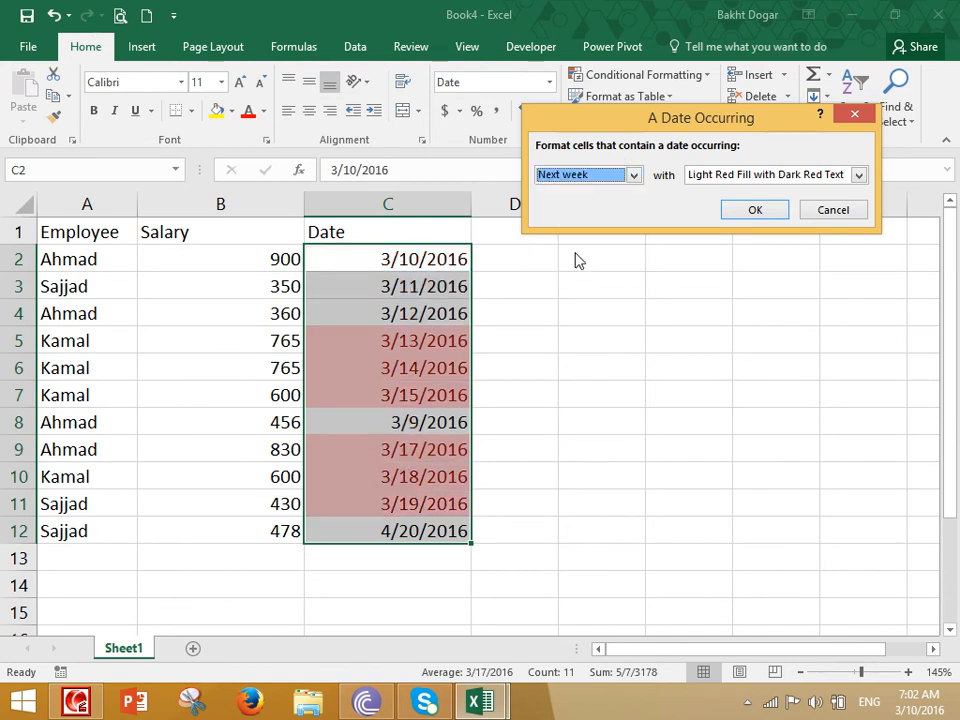
{"action": "left_click", "coordinate": [567, 179]}
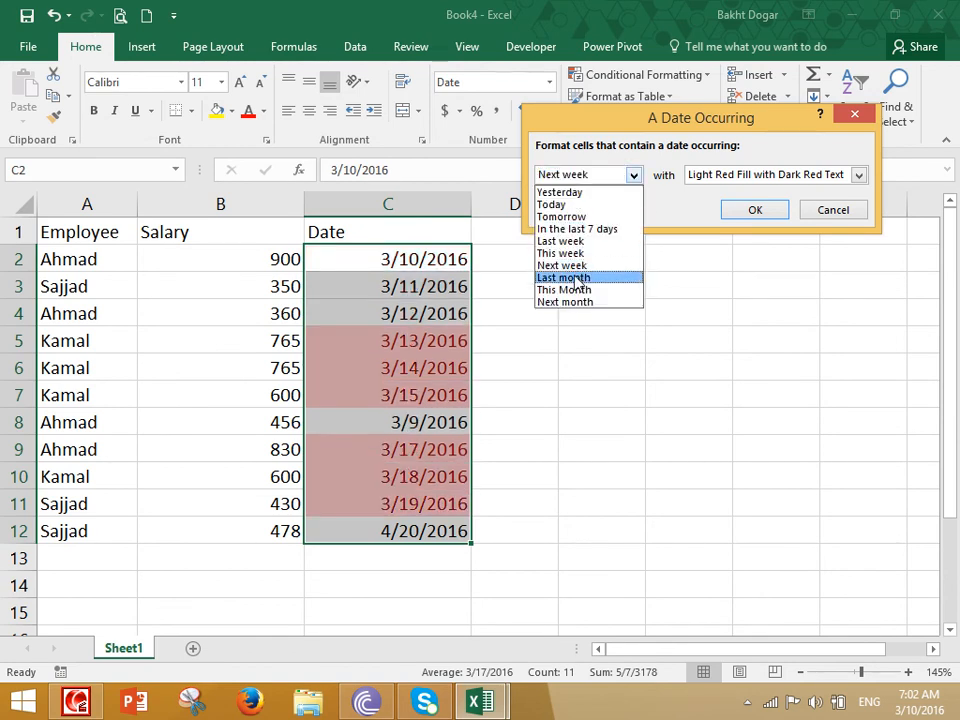
{"action": "left_click", "coordinate": [570, 277]}
{"action": "left_click", "coordinate": [591, 176]}
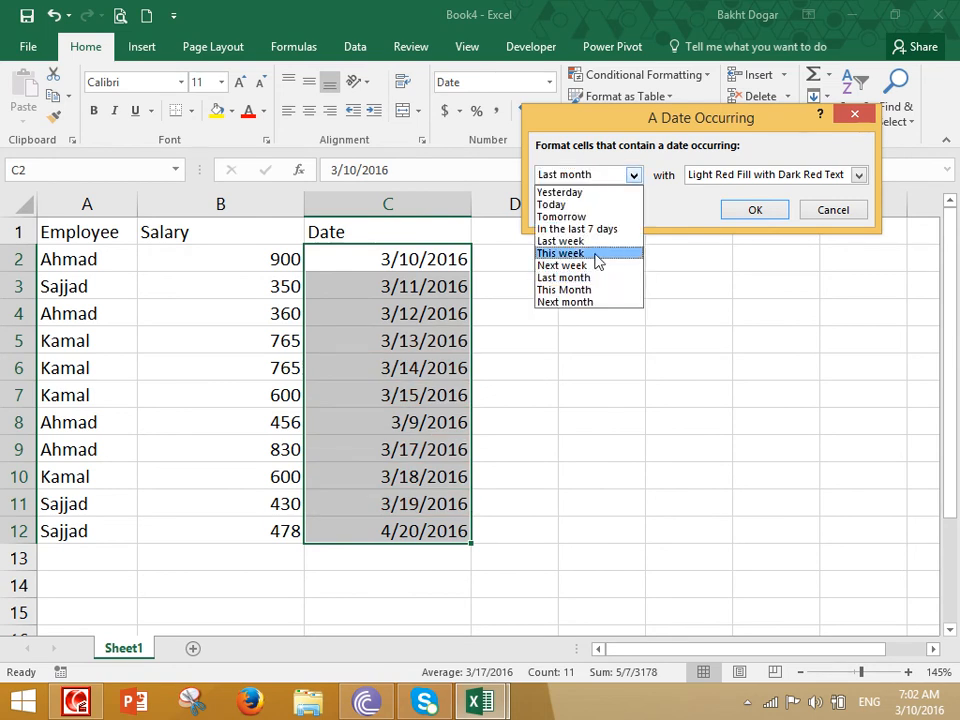
{"action": "left_click", "coordinate": [580, 289]}
{"action": "left_click", "coordinate": [586, 176]}
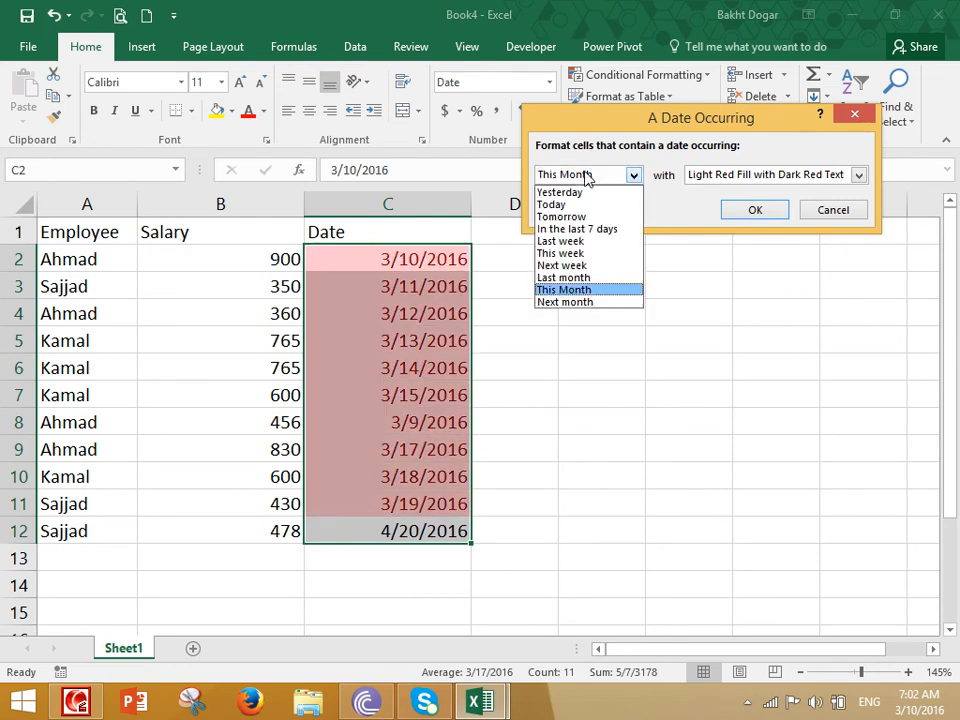
{"action": "left_click", "coordinate": [575, 303]}
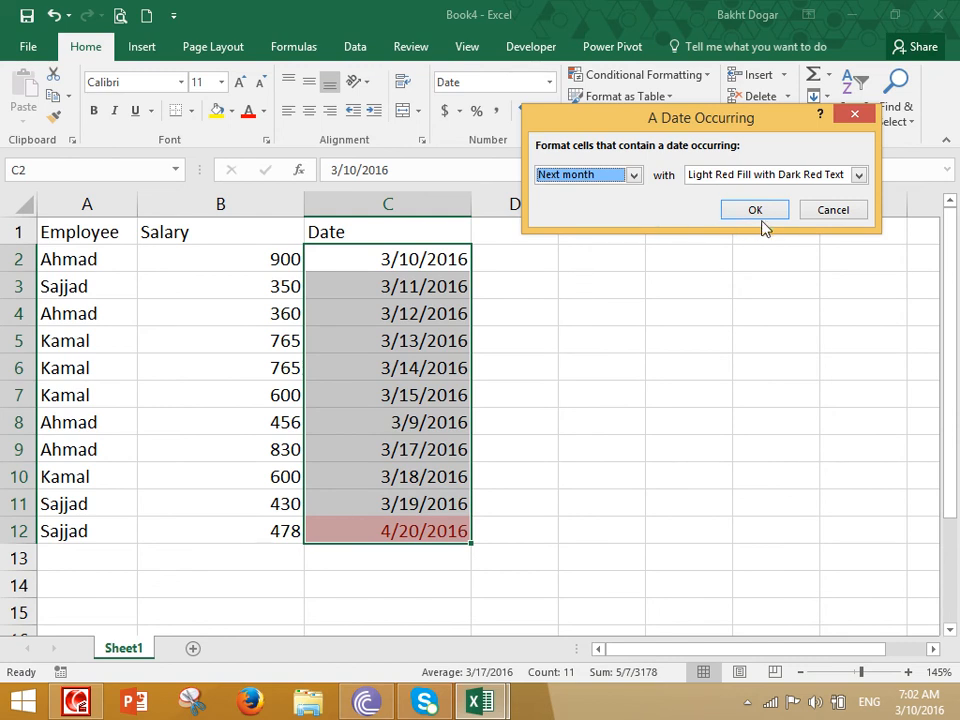
{"action": "left_click", "coordinate": [830, 210]}
- Copy the 3/10/2016 date from C2
{"action": "left_click", "coordinate": [652, 77]}
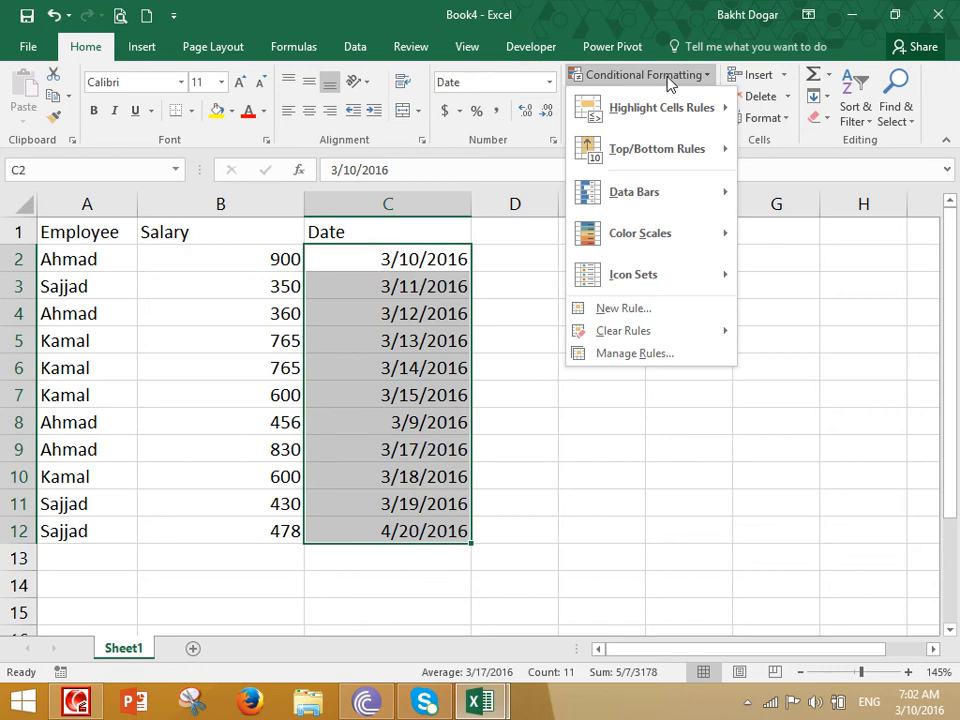
{"action": "mouse_move", "coordinate": [677, 122]}
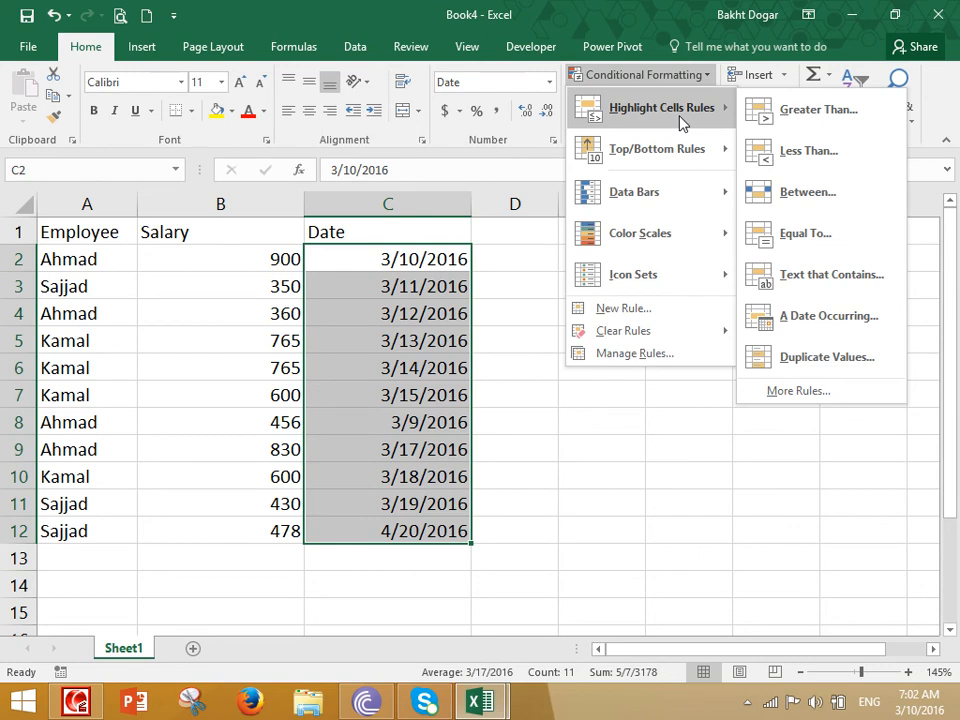
{"action": "left_click", "coordinate": [688, 465]}
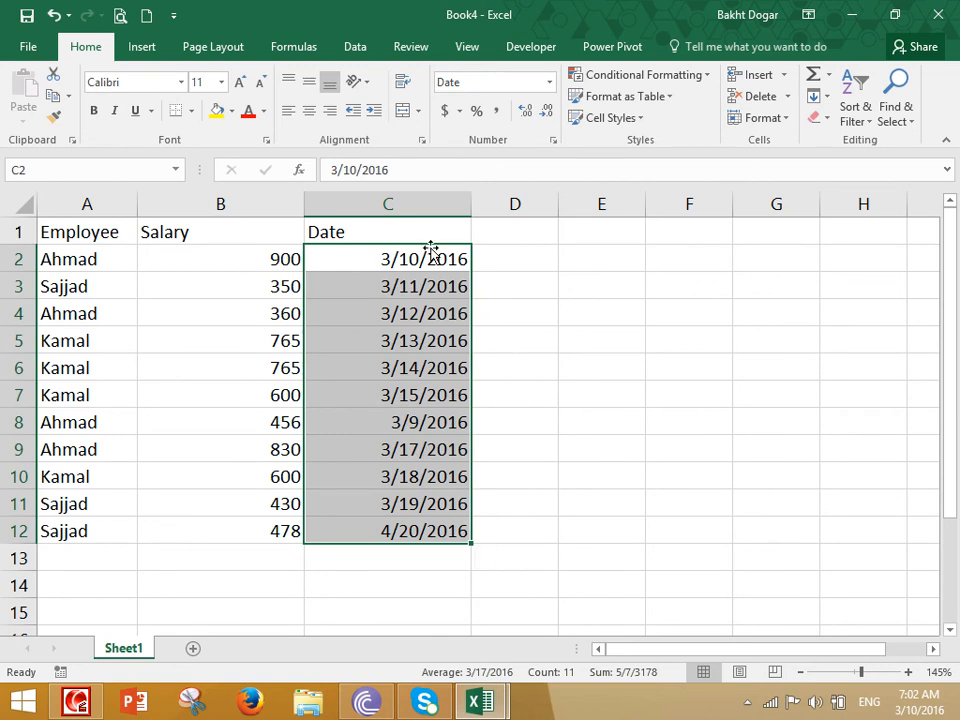
{"action": "left_click", "coordinate": [417, 259]}
{"action": "key", "text": "ctrl+c"}
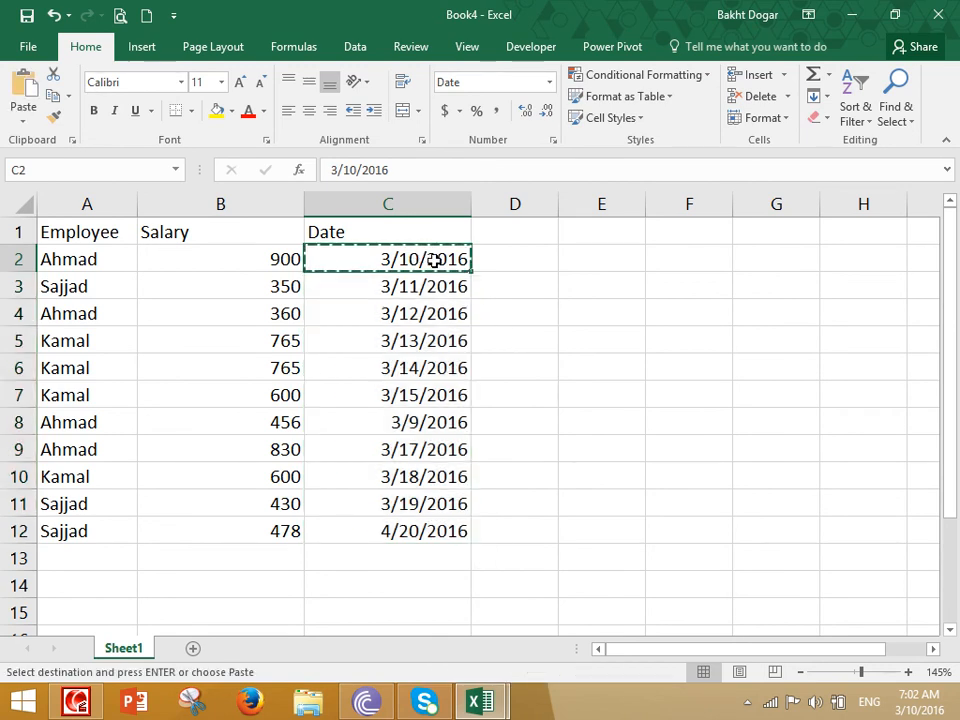
- Paste 3/10/2016 into C5, C8 and C11, then select the Date column
{"action": "left_click", "coordinate": [400, 340]}
{"action": "key", "text": "ctrl+v"}
{"action": "left_click", "coordinate": [403, 420]}
{"action": "key", "text": "ctrl+v"}
{"action": "left_click", "coordinate": [407, 450]}
{"action": "left_click", "coordinate": [405, 505]}
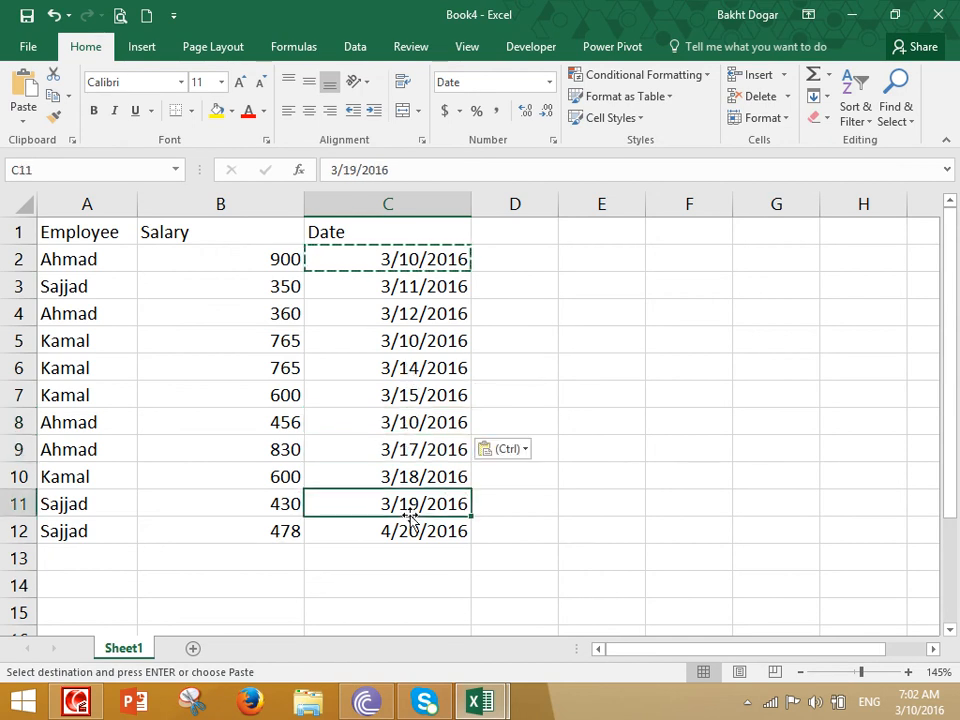
{"action": "key", "text": "ctrl+v"}
{"action": "key", "text": "BackSpace"}
{"action": "key", "text": "Escape"}
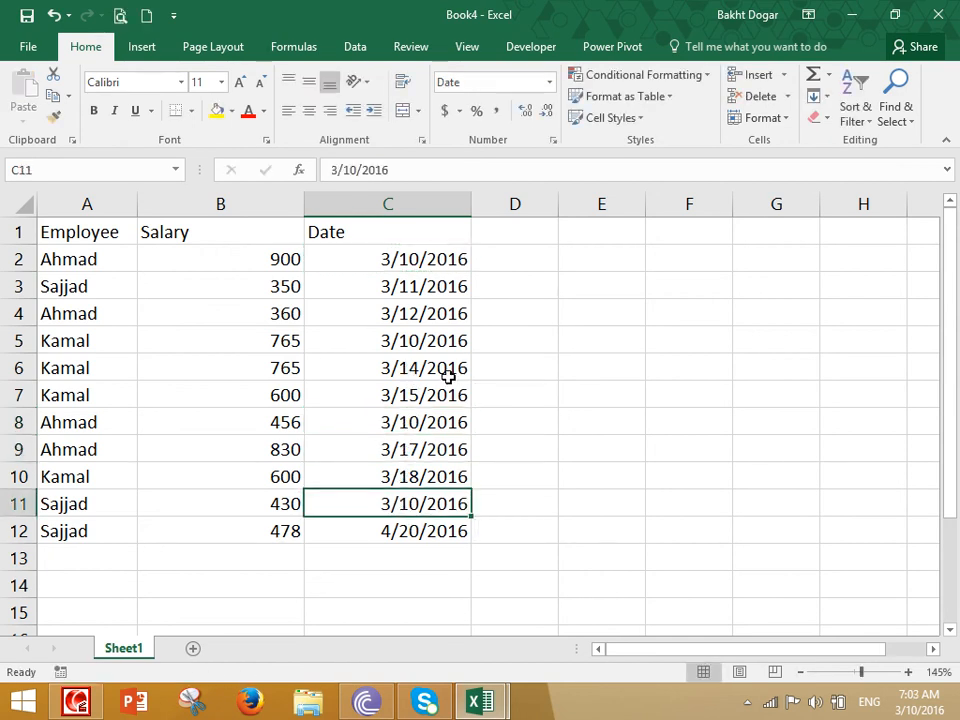
{"action": "left_click_drag", "start_coordinate": [414, 259], "coordinate": [440, 538]}
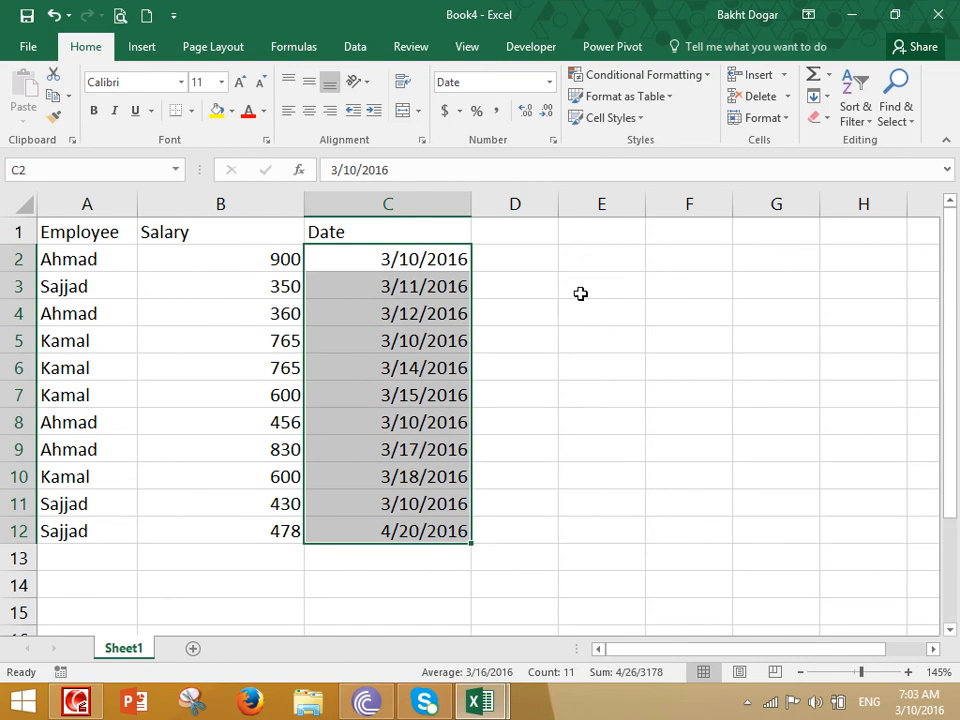
- Preview Duplicate Values highlighting on the dates, toggling Duplicate and Unique, then cancel
{"action": "left_click", "coordinate": [636, 74]}
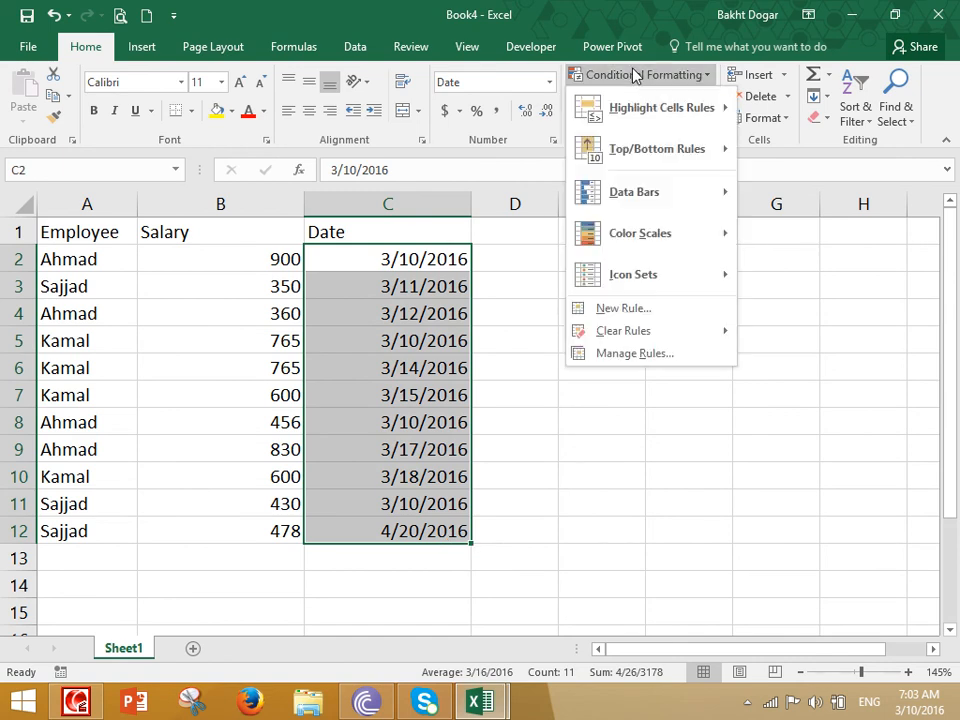
{"action": "mouse_move", "coordinate": [657, 111]}
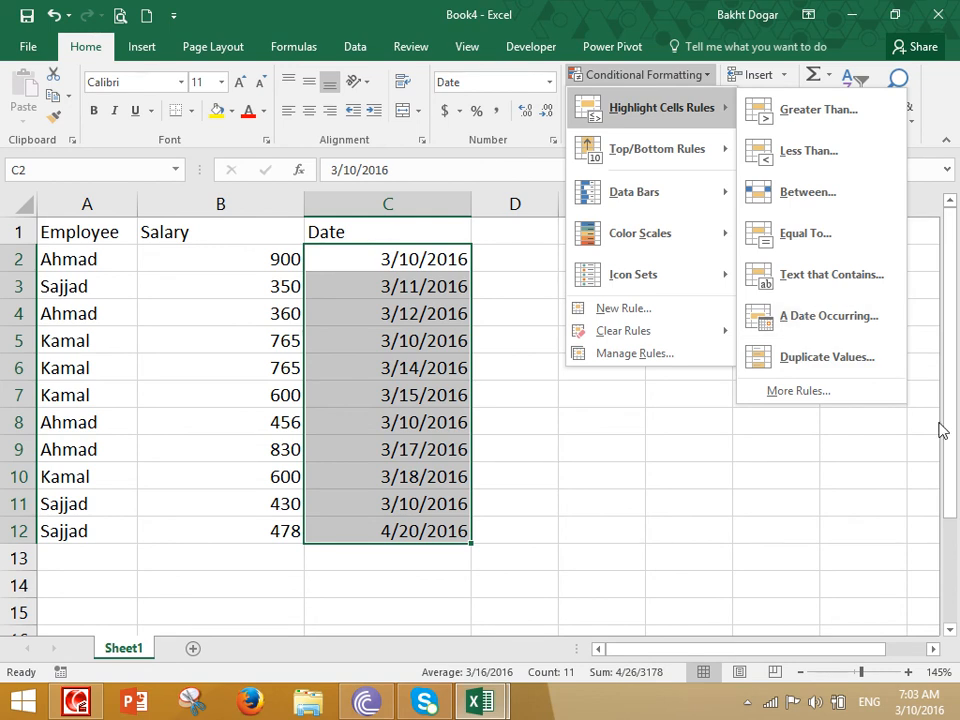
{"action": "left_click", "coordinate": [806, 360]}
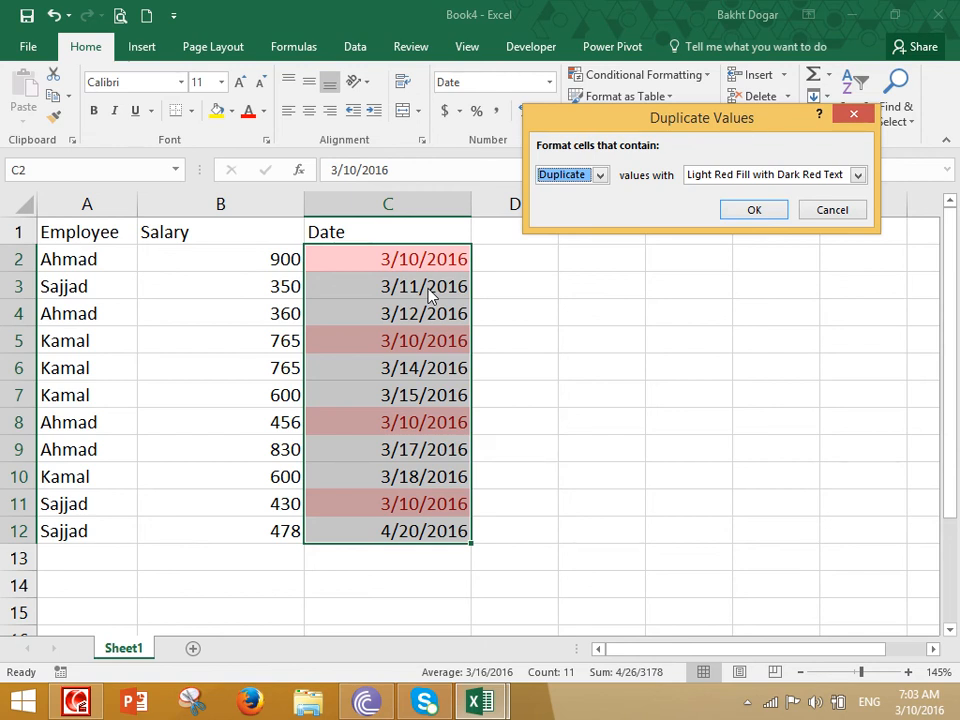
{"action": "left_click", "coordinate": [570, 176]}
{"action": "left_click", "coordinate": [572, 205]}
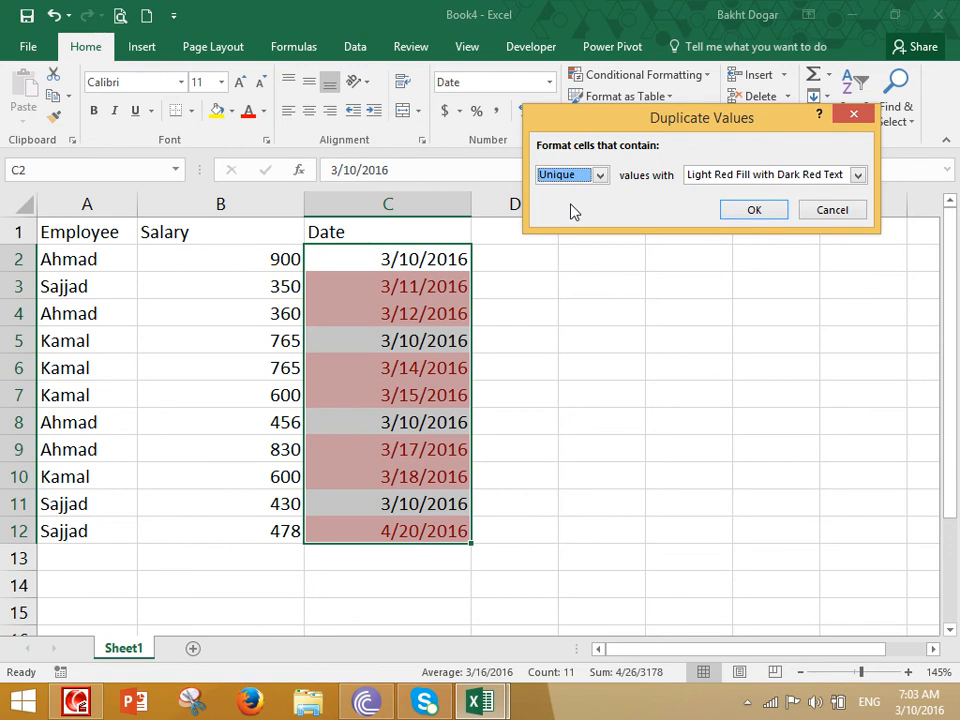
{"action": "left_click", "coordinate": [565, 177]}
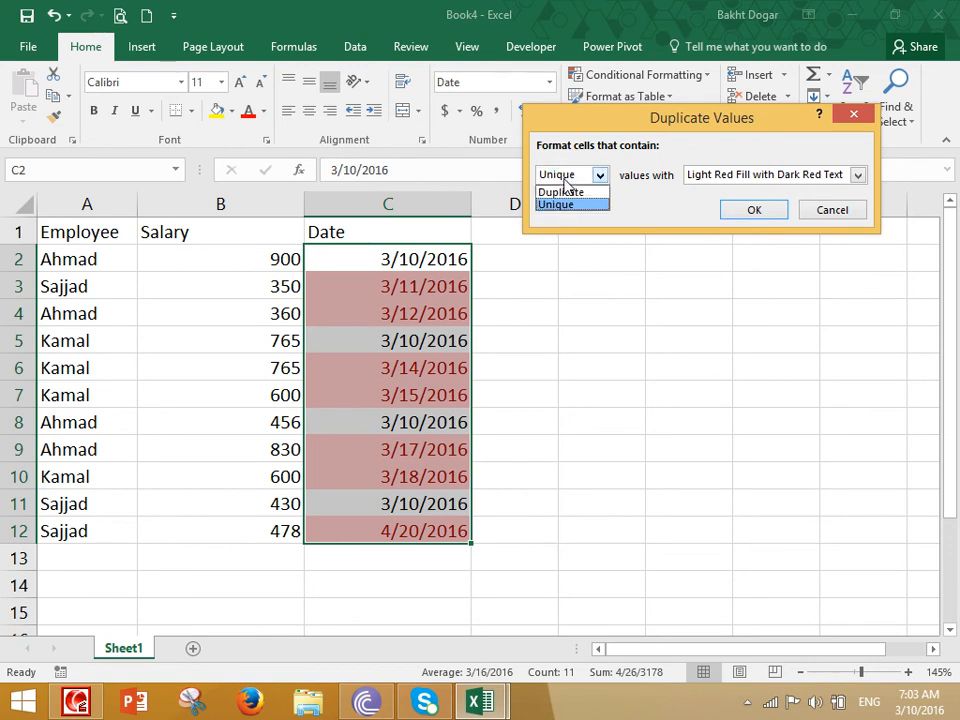
{"action": "left_click", "coordinate": [562, 191]}
{"action": "left_click", "coordinate": [570, 176]}
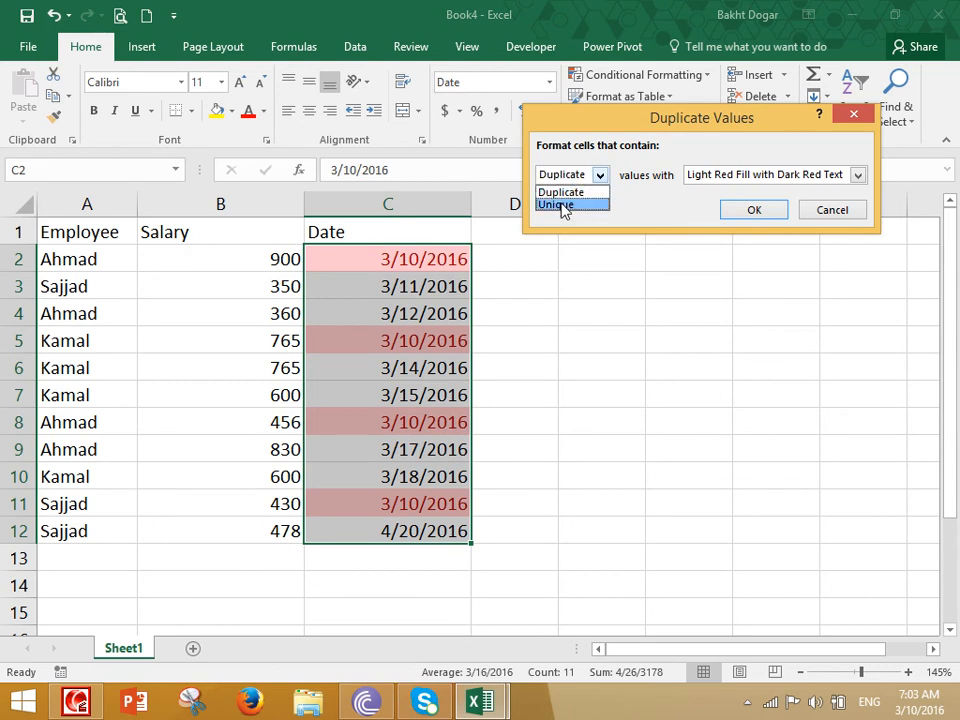
{"action": "left_click", "coordinate": [560, 204]}
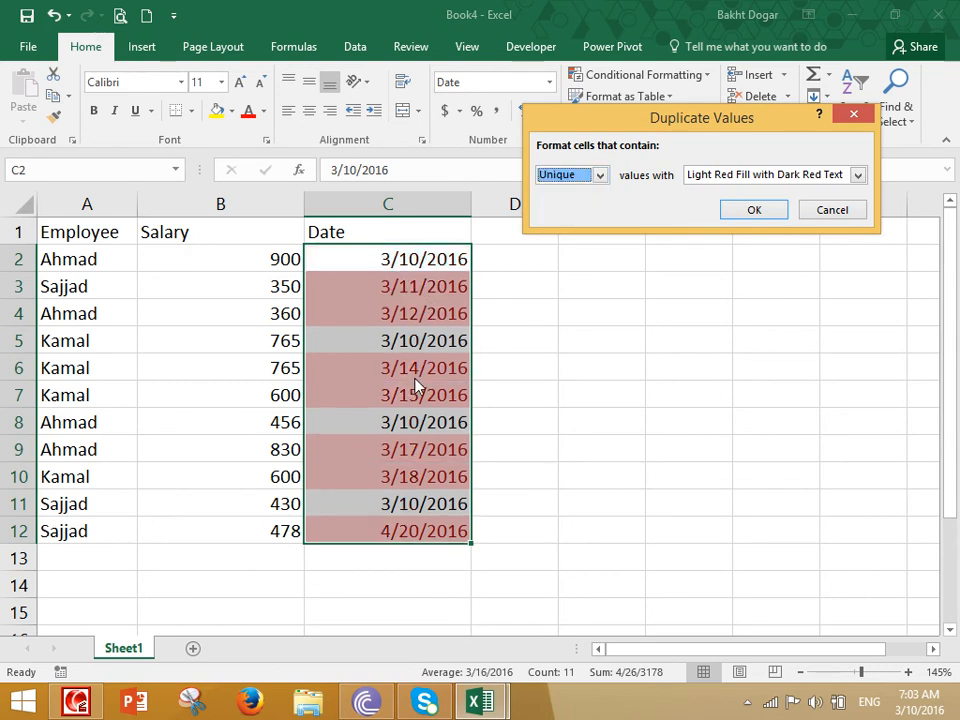
{"action": "left_click", "coordinate": [828, 213]}
{"action": "left_click", "coordinate": [663, 83]}
- Rename the A1 and B1 headers to Student and Obtain
{"action": "mouse_move", "coordinate": [676, 152]}
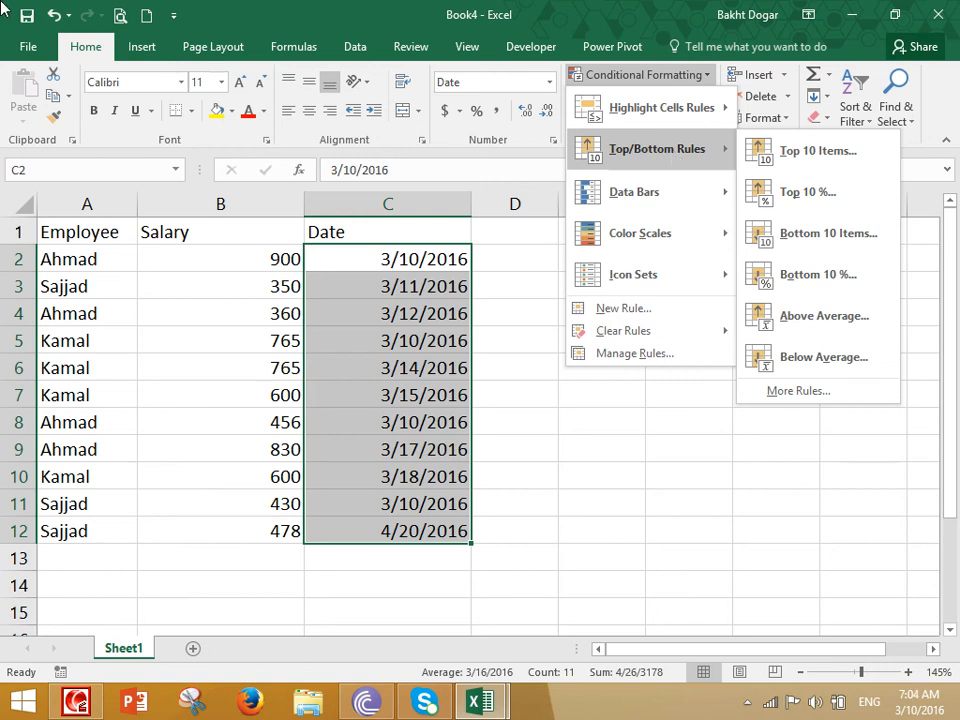
{"action": "left_click", "coordinate": [82, 231]}
{"action": "left_click", "coordinate": [82, 233]}
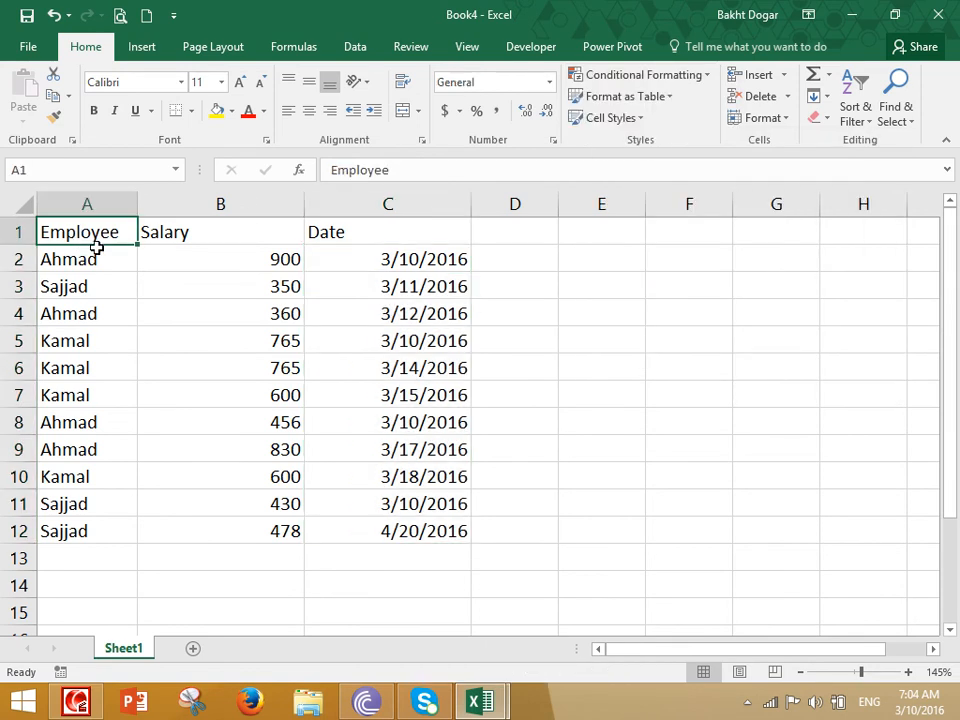
{"action": "type", "text": "Stdd"}
{"action": "key", "text": "BackSpace"}
{"action": "key", "text": "BackSpace"}
{"action": "key", "text": "BackSpace"}
{"action": "type", "text": "tudent"}
{"action": "key", "text": "Tab"}
{"action": "type", "text": "F"}
{"action": "key", "text": "BackSpace"}
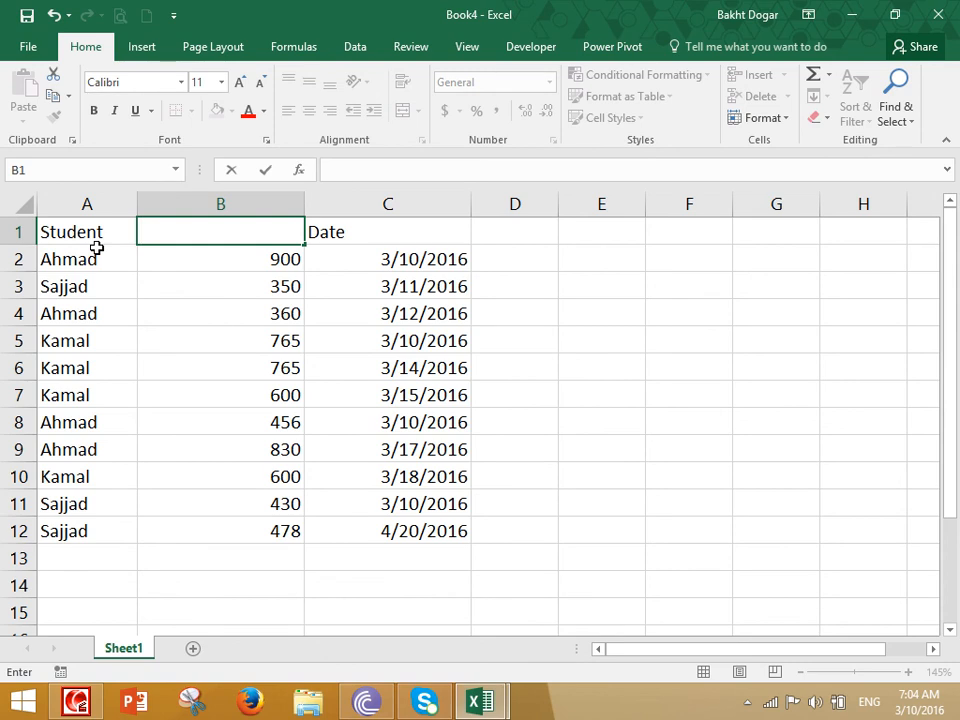
{"action": "type", "text": "Obtin"}
{"action": "key", "text": "BackSpace"}
{"action": "key", "text": "BackSpace"}
{"action": "type", "text": "ain"}
{"action": "key", "text": "Tab"}
- Rename the C1 header to Result Date
{"action": "type", "text": "A"}
{"action": "key", "text": "BackSpace"}
{"action": "type", "text": "An"}
{"action": "key", "text": "BackSpace"}
{"action": "key", "text": "BackSpace"}
{"action": "type", "text": "Result Date"}
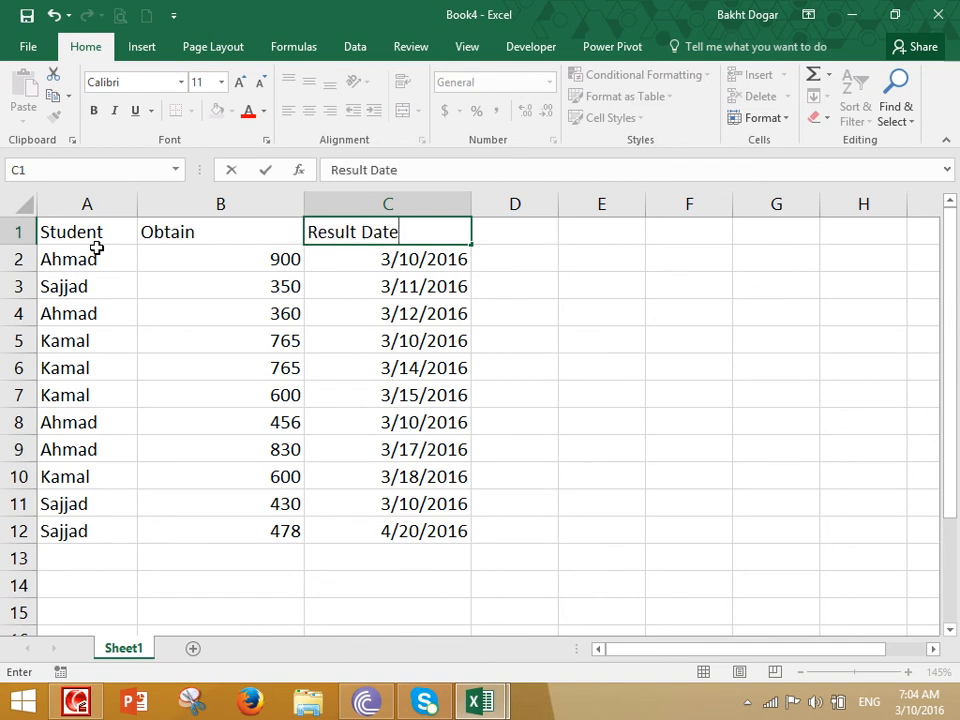
{"action": "key", "text": "Down"}
{"action": "key", "text": "Down"}
- Add a 'total' header in D1 and fill 1200 down D2:D12
{"action": "key", "text": "Left"}
{"action": "key", "text": "Down"}
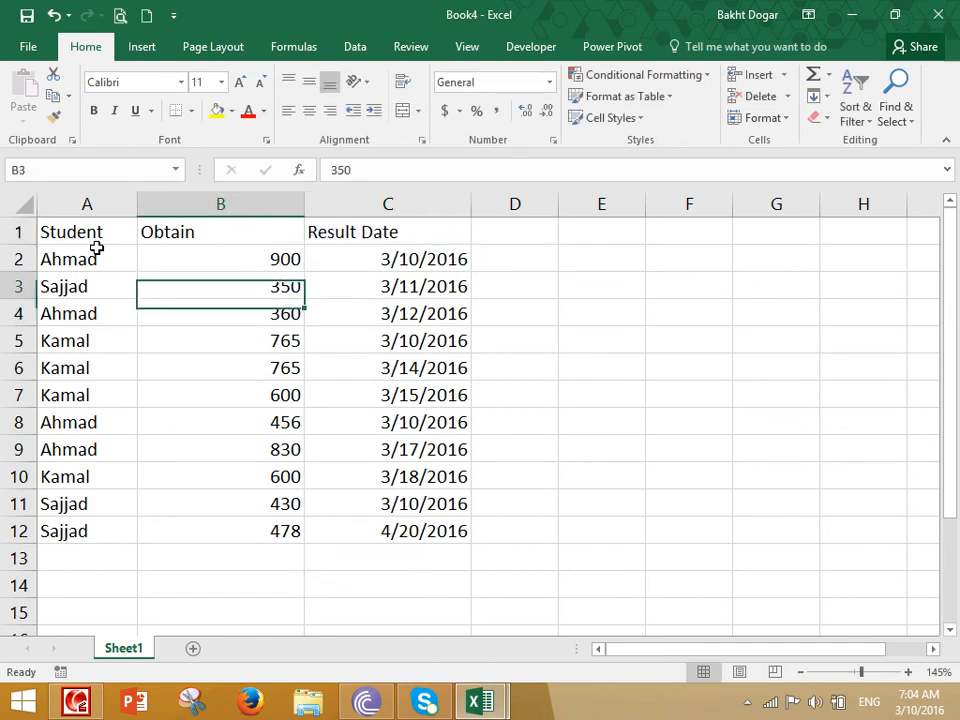
{"action": "key", "text": "Up"}
{"action": "key", "text": "Up"}
{"action": "key", "text": "Right"}
{"action": "key", "text": "Right"}
{"action": "key", "text": "Up"}
{"action": "type", "text": "total"}
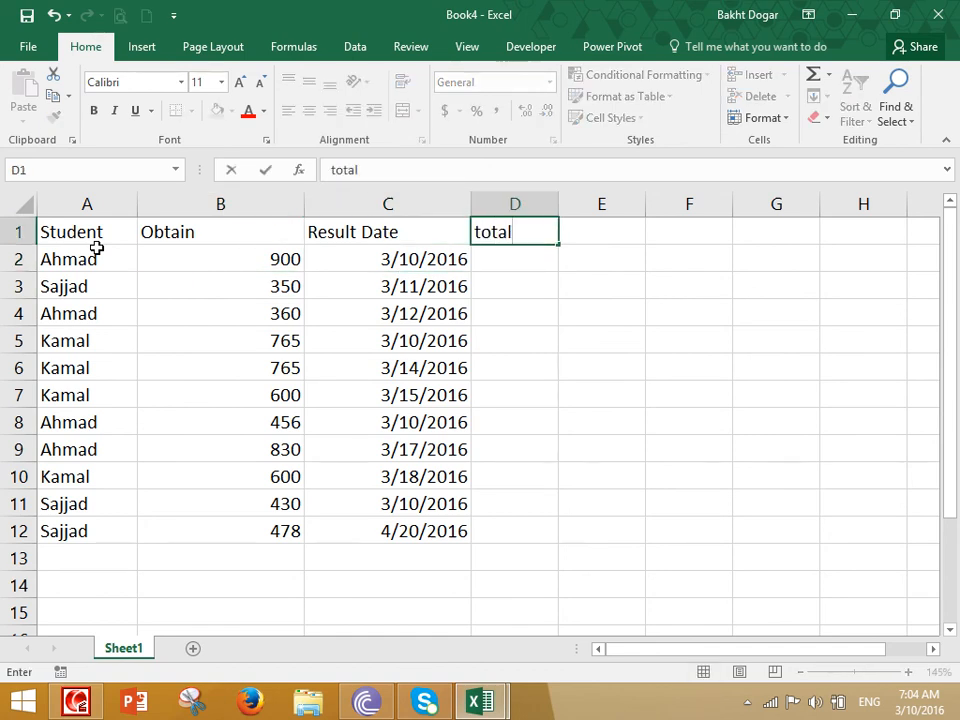
{"action": "key", "text": "Return"}
{"action": "type", "text": "1200"}
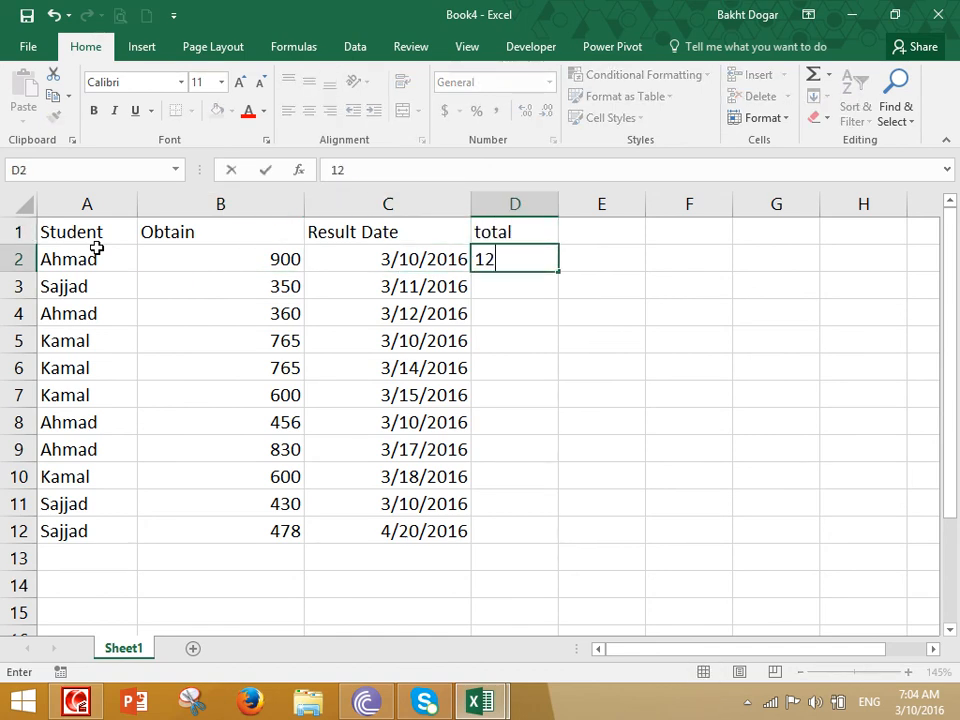
{"action": "key", "text": "Return"}
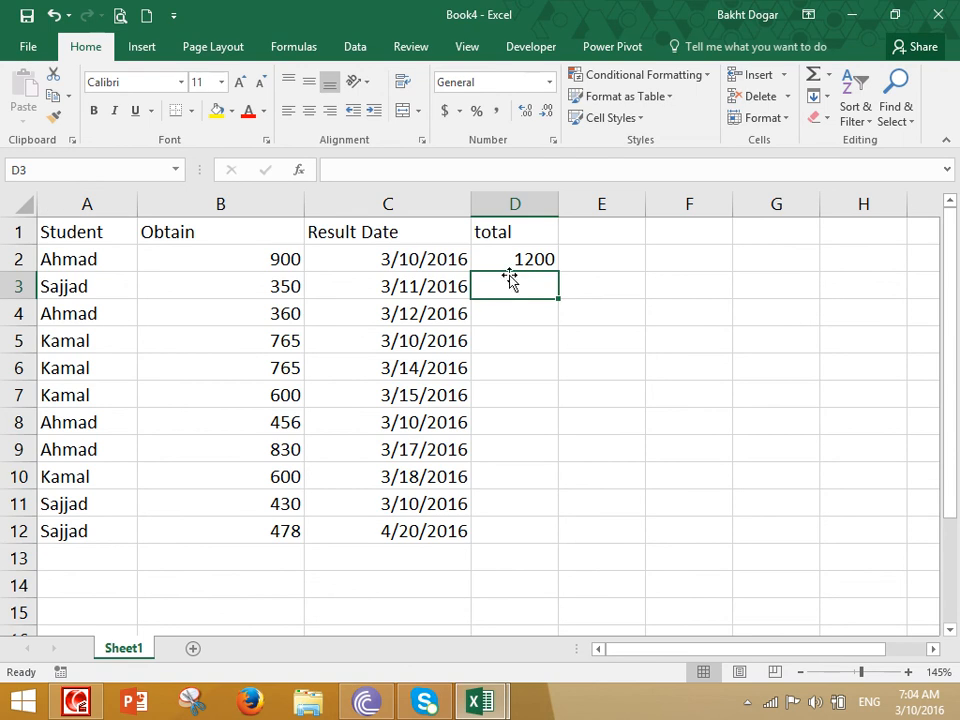
{"action": "left_click", "coordinate": [514, 260]}
{"action": "left_click_drag", "start_coordinate": [561, 277], "coordinate": [529, 540]}
{"action": "left_click_drag", "start_coordinate": [270, 260], "coordinate": [257, 530]}
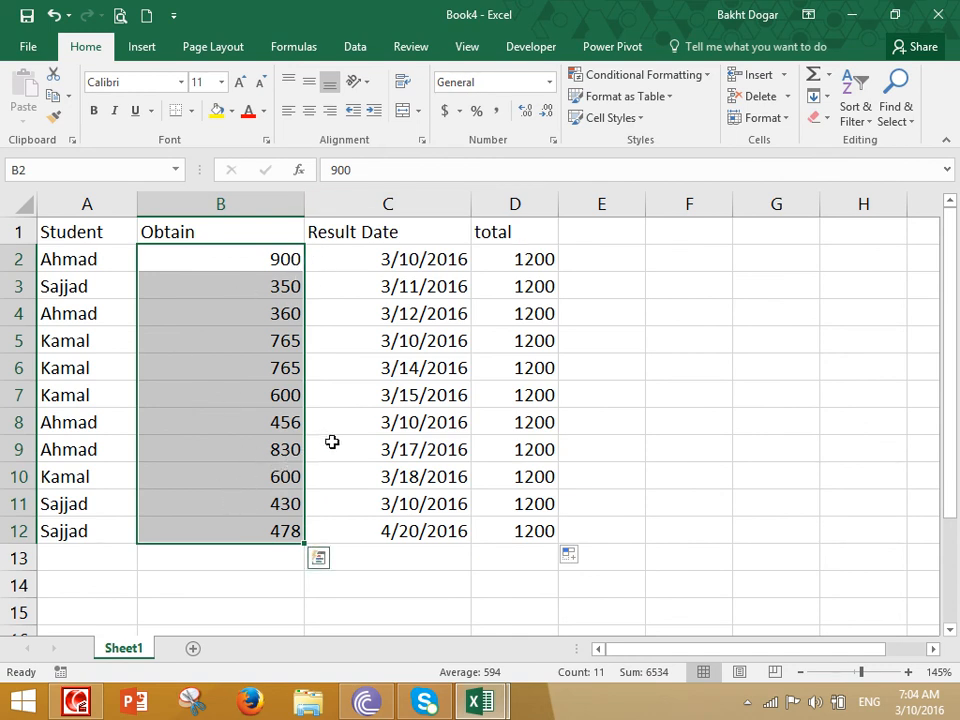
{"action": "left_click", "coordinate": [645, 75]}
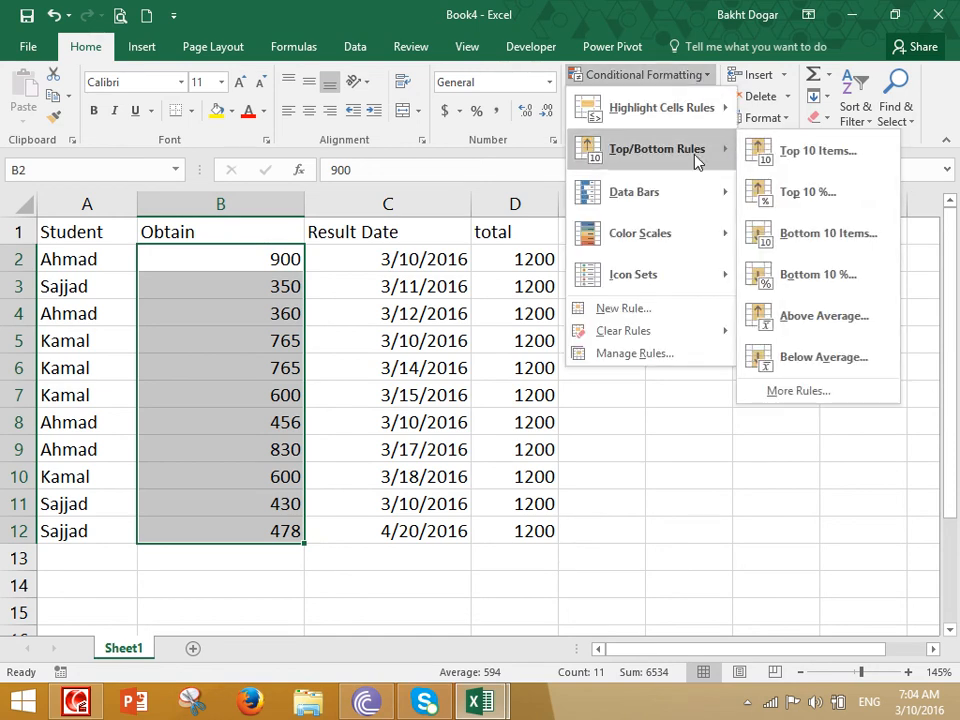
{"action": "left_click", "coordinate": [800, 157]}
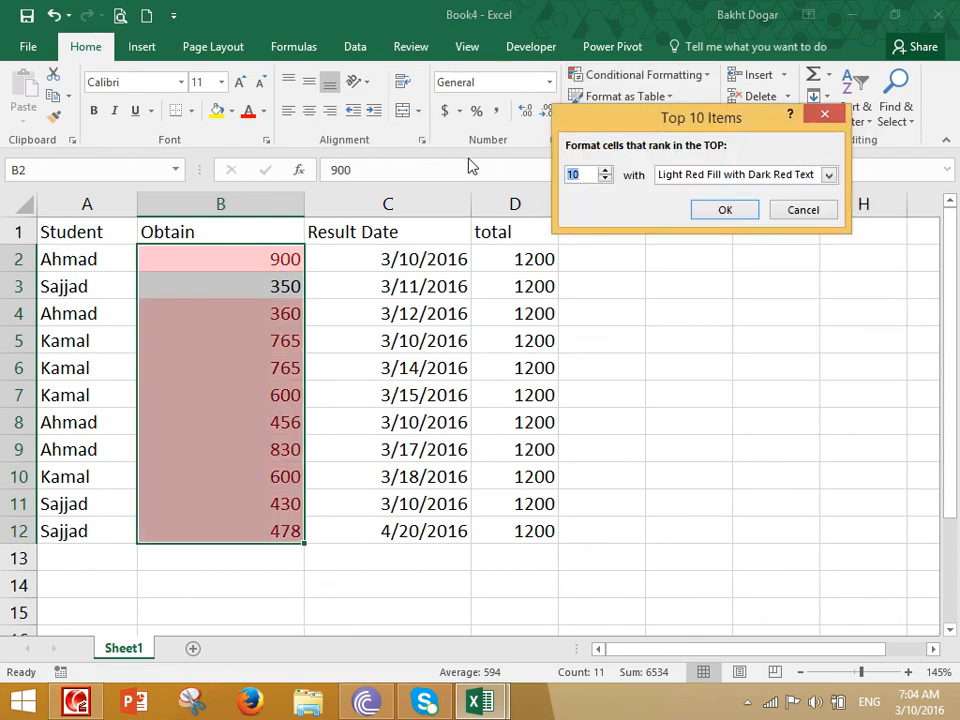
{"action": "type", "text": "3"}
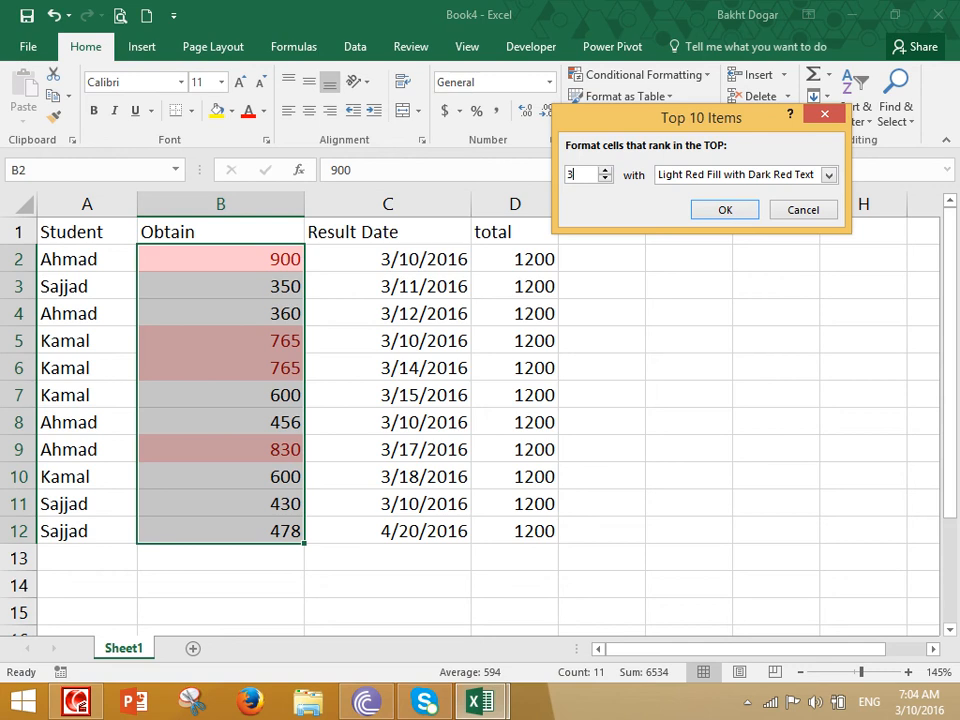
{"action": "left_click", "coordinate": [799, 212]}
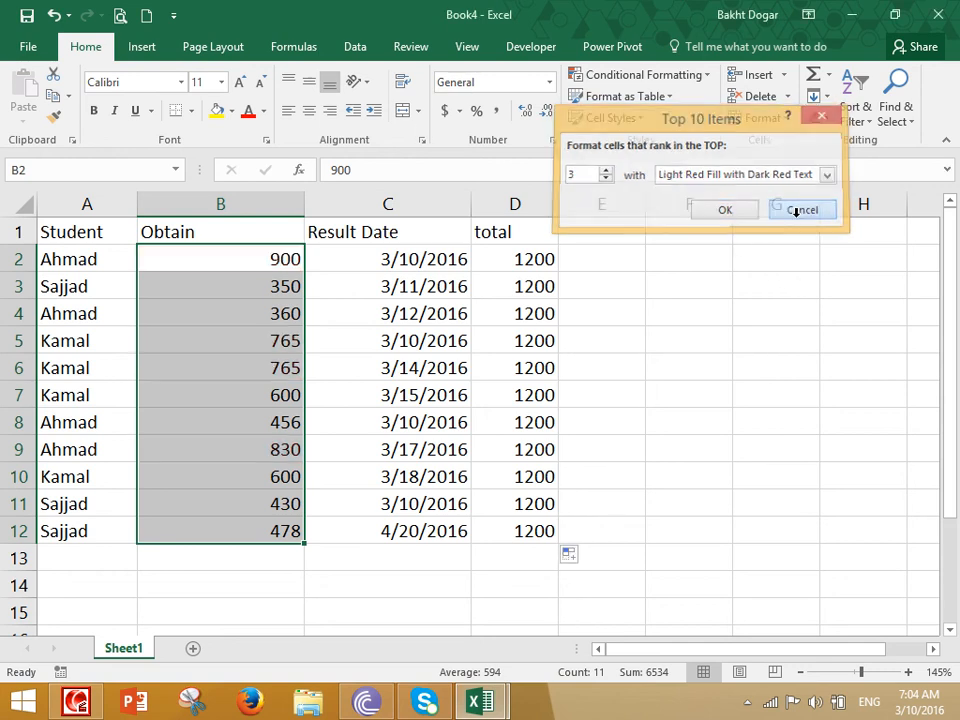
{"action": "left_click", "coordinate": [681, 75]}
{"action": "mouse_move", "coordinate": [655, 152]}
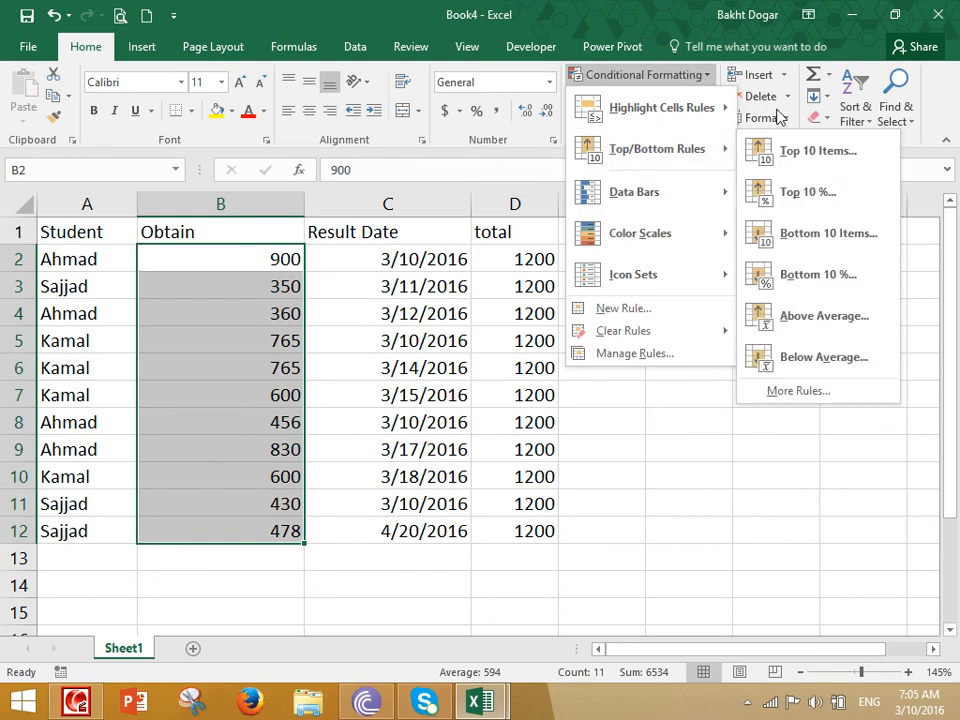
{"action": "left_click", "coordinate": [805, 192]}
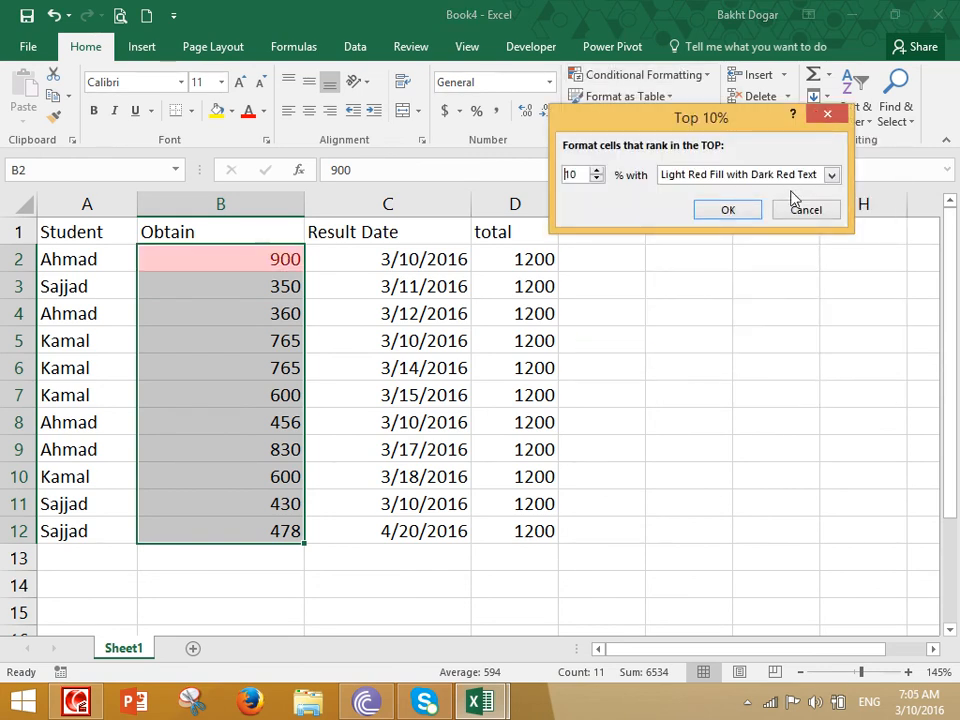
{"action": "left_click", "coordinate": [805, 210]}
{"action": "left_click", "coordinate": [645, 75]}
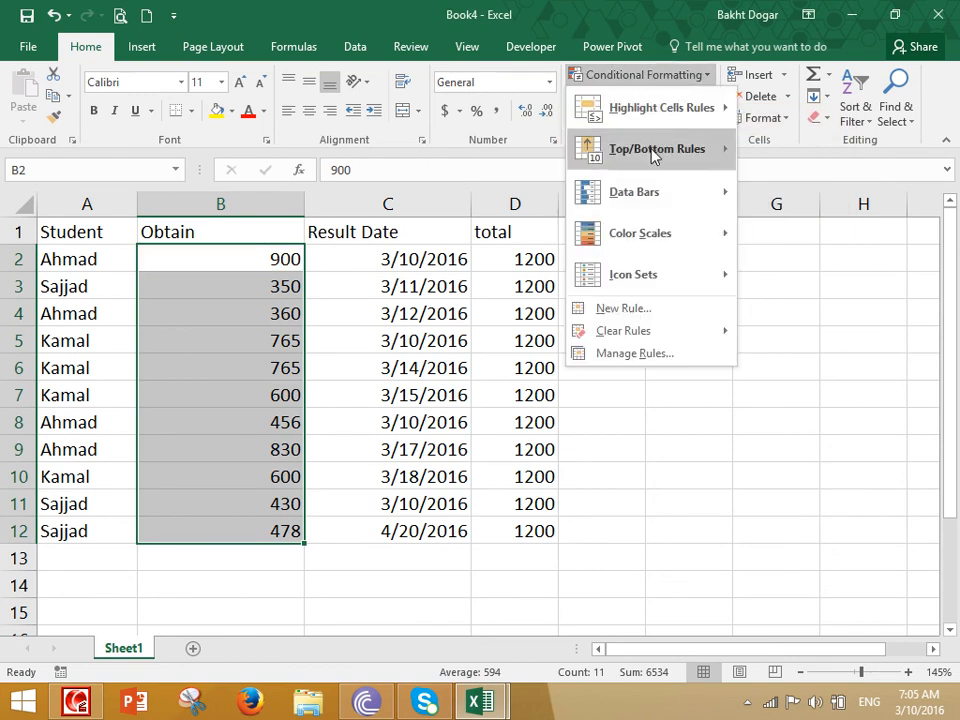
{"action": "mouse_move", "coordinate": [653, 150]}
{"action": "left_click", "coordinate": [835, 240]}
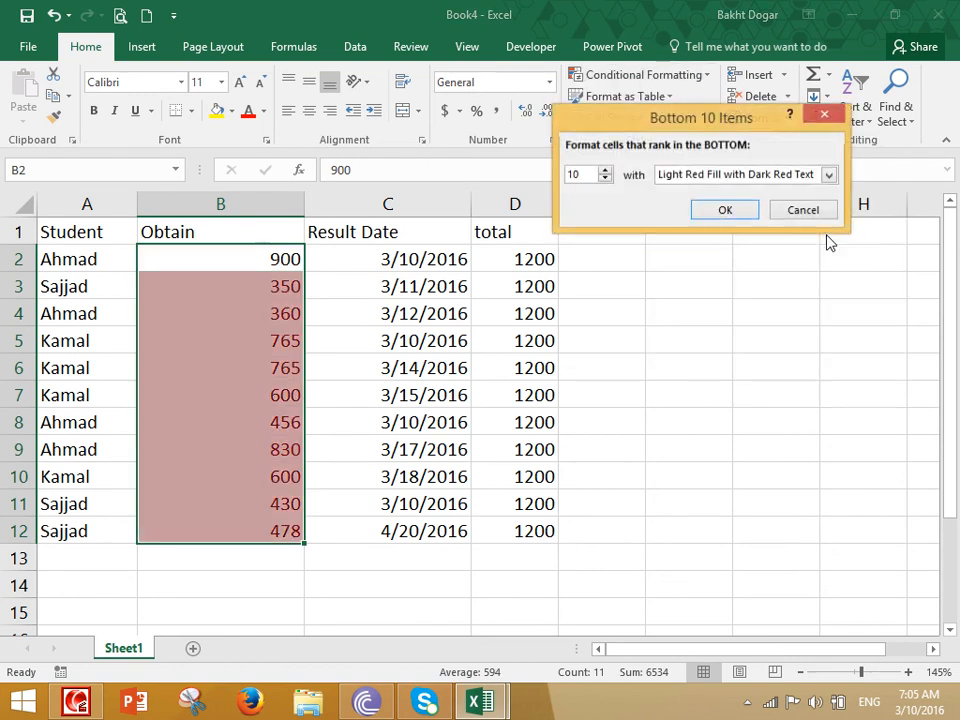
{"action": "double_click", "coordinate": [583, 174]}
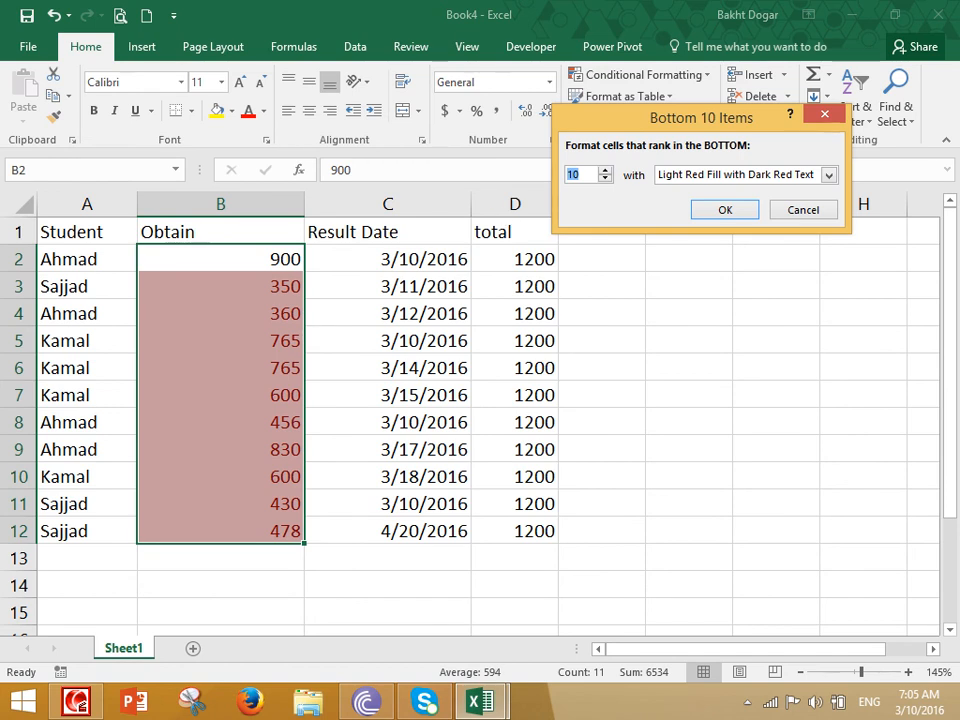
{"action": "type", "text": "3"}
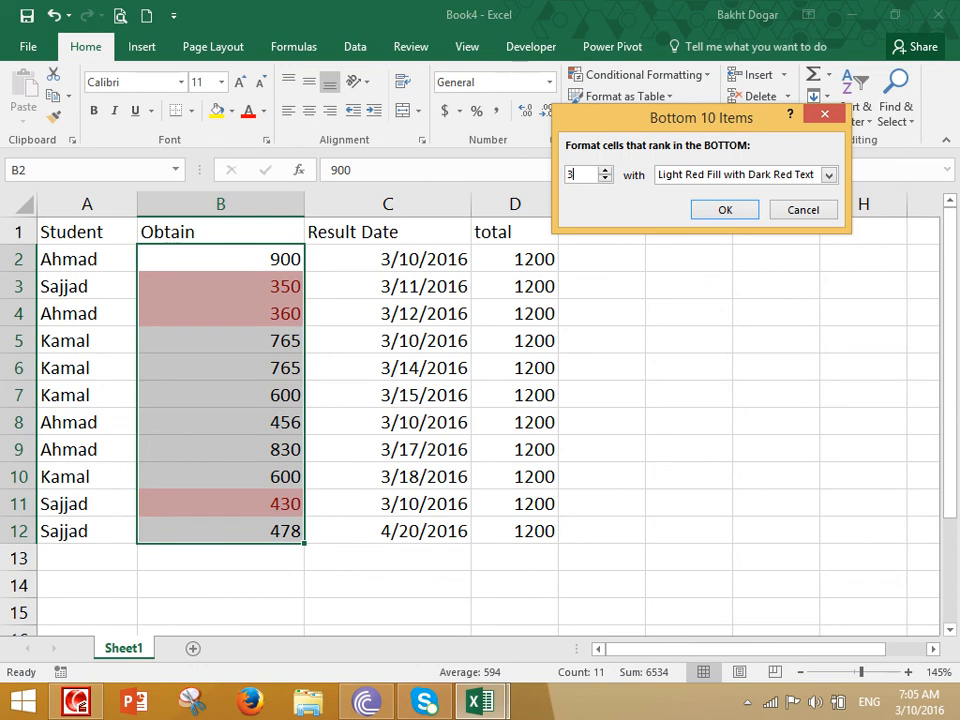
{"action": "left_click", "coordinate": [800, 210]}
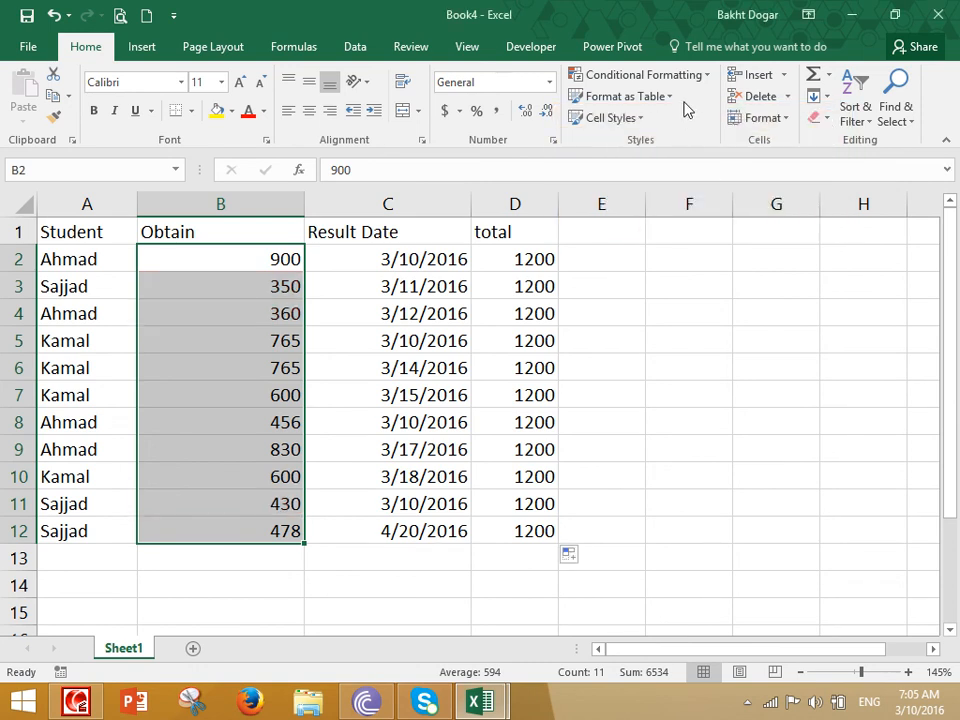
{"action": "left_click", "coordinate": [676, 76]}
{"action": "mouse_move", "coordinate": [670, 150]}
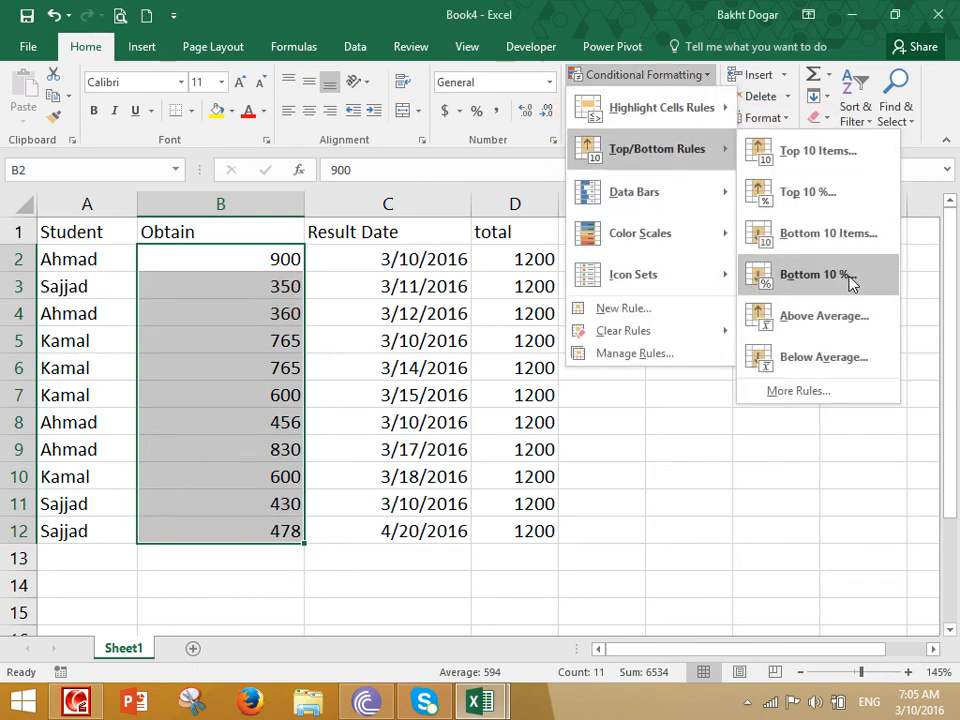
- Highlight the bottom 10% of Obtain marks and type a 'worst number' note in E3
{"action": "left_click", "coordinate": [818, 274]}
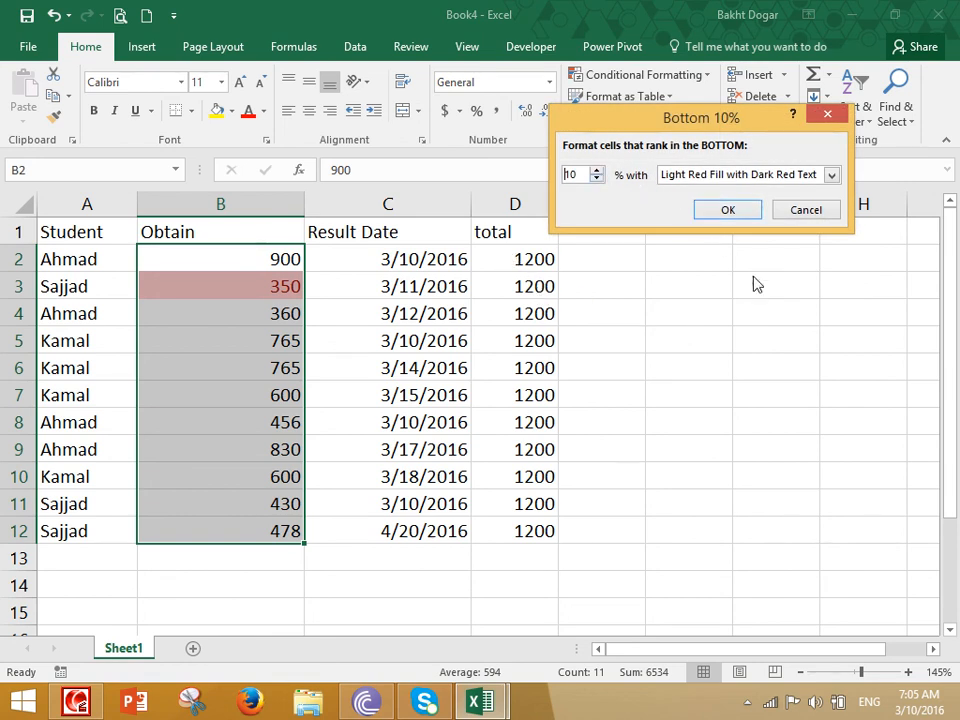
{"action": "left_click", "coordinate": [728, 210]}
{"action": "left_click", "coordinate": [606, 281]}
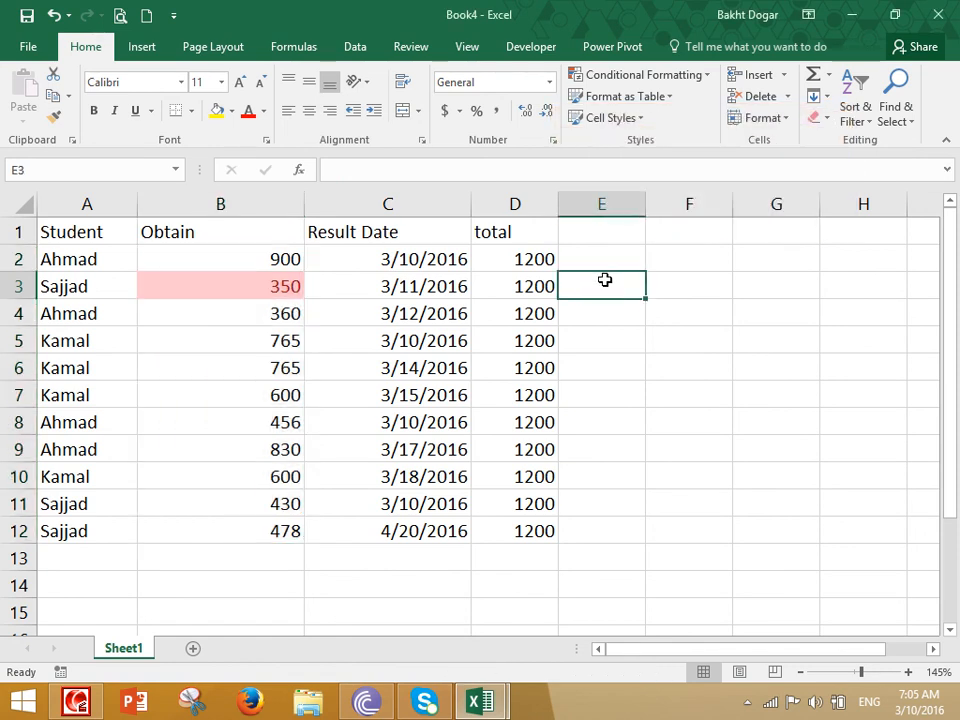
{"action": "type", "text": "Mine nuj"}
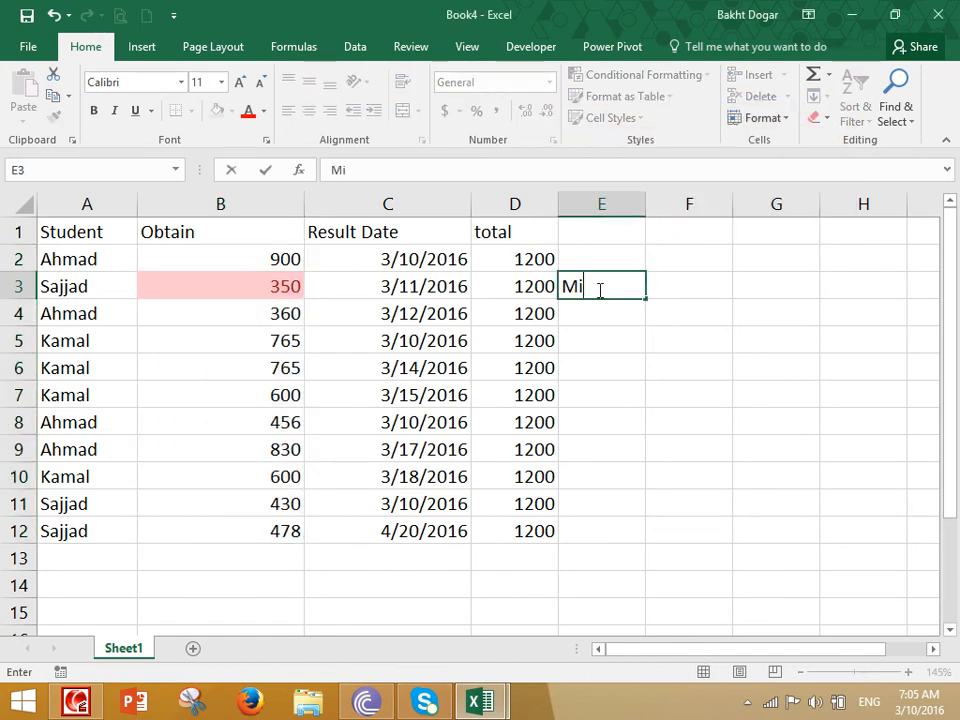
{"action": "key", "text": "BackSpace"}
{"action": "type", "text": "mbers the"}
{"action": "key", "text": "BackSpace"}
{"action": "key", "text": "BackSpace"}
{"action": "key", "text": "BackSpace"}
{"action": "type", "text": "are thw ros"}
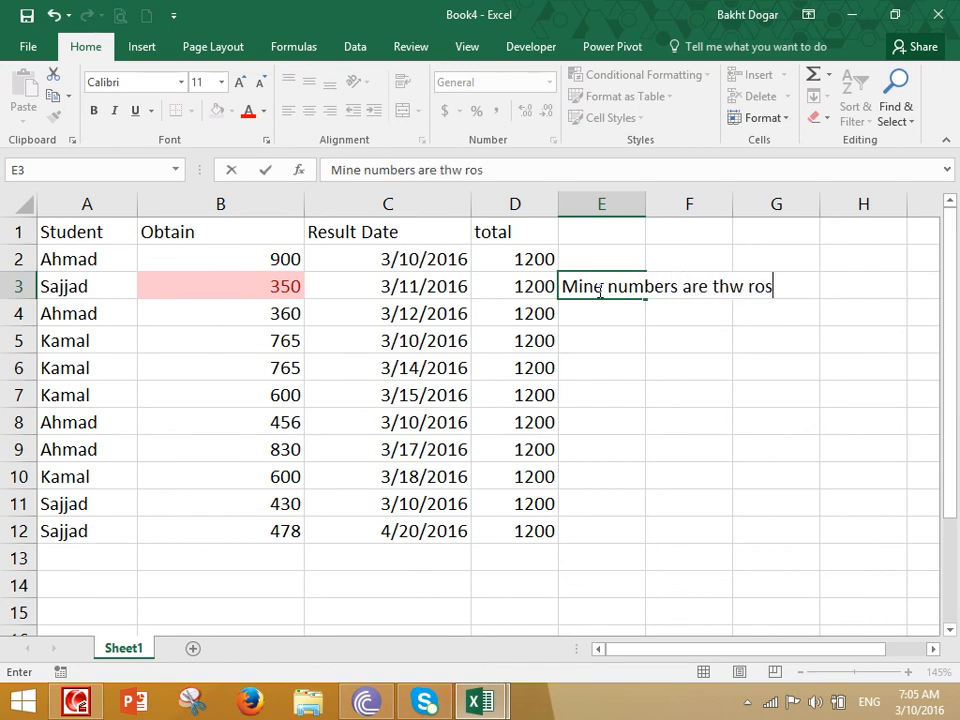
{"action": "key", "text": "BackSpace"}
{"action": "key", "text": "BackSpace"}
{"action": "key", "text": "BackSpace"}
{"action": "key", "text": "BackSpace"}
{"action": "key", "text": "BackSpace"}
{"action": "key", "text": "BackSpace"}
{"action": "type", "text": "he worst number"}
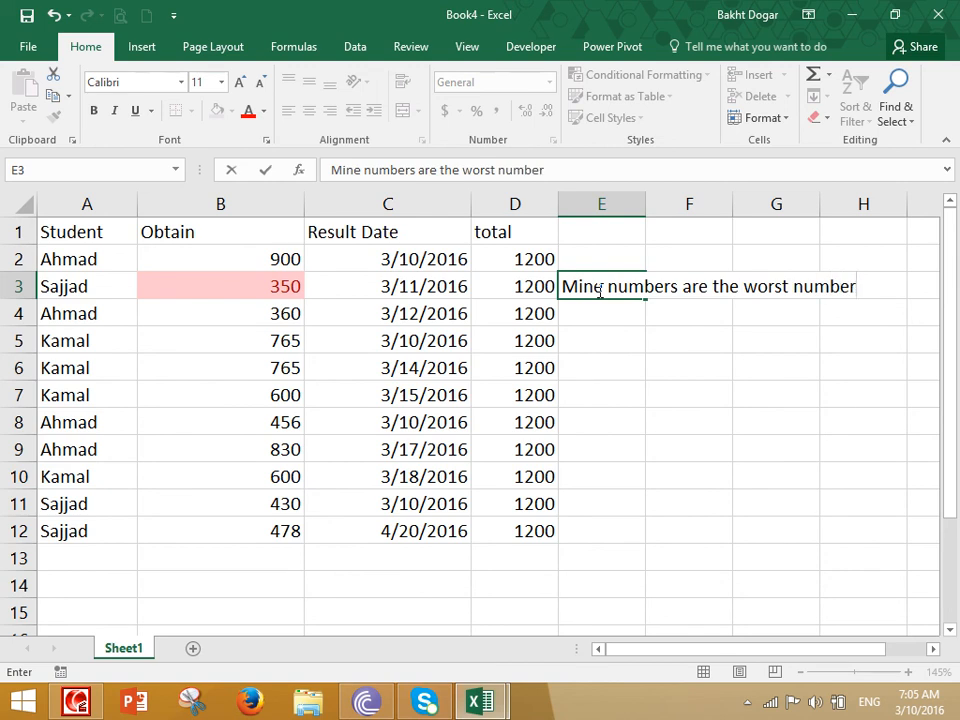
{"action": "key", "text": "Return"}
- Discard the unfinished note in E4 and clear the note from E3
{"action": "type", "text": "even"}
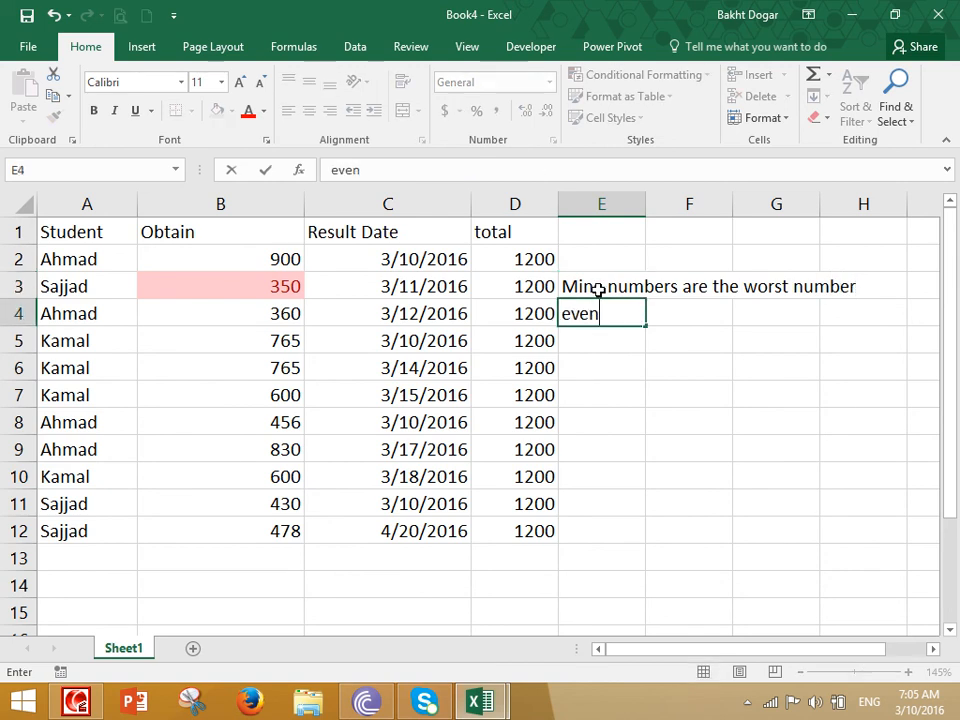
{"action": "type", "text": " I baother and a"}
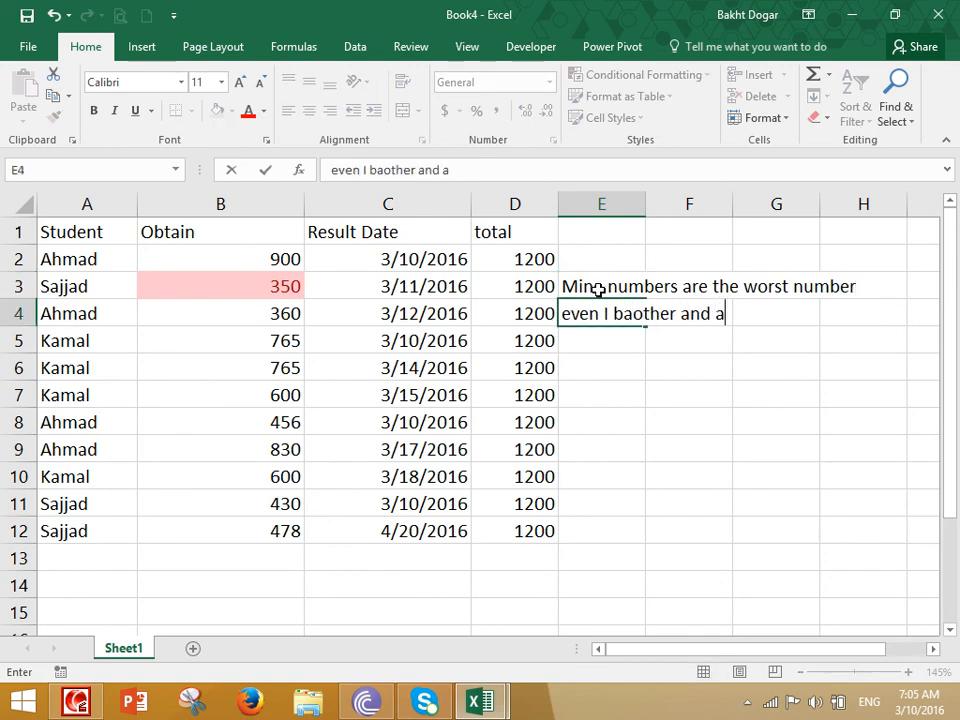
{"action": "type", "text": "nd I have nothing to do m"}
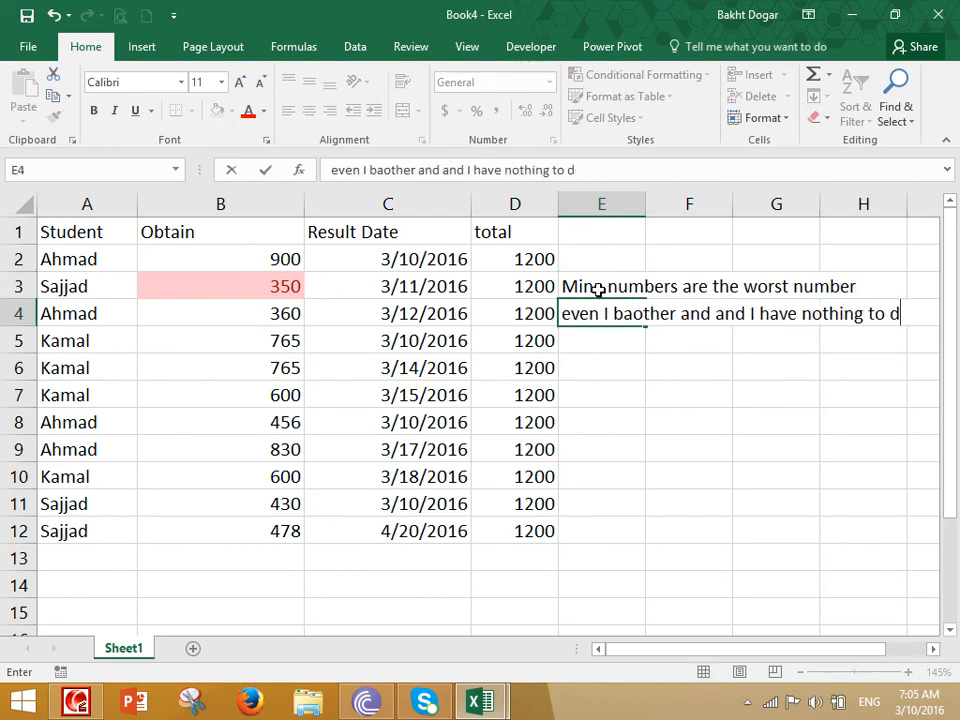
{"action": "key", "text": "Escape"}
{"action": "left_click", "coordinate": [598, 289]}
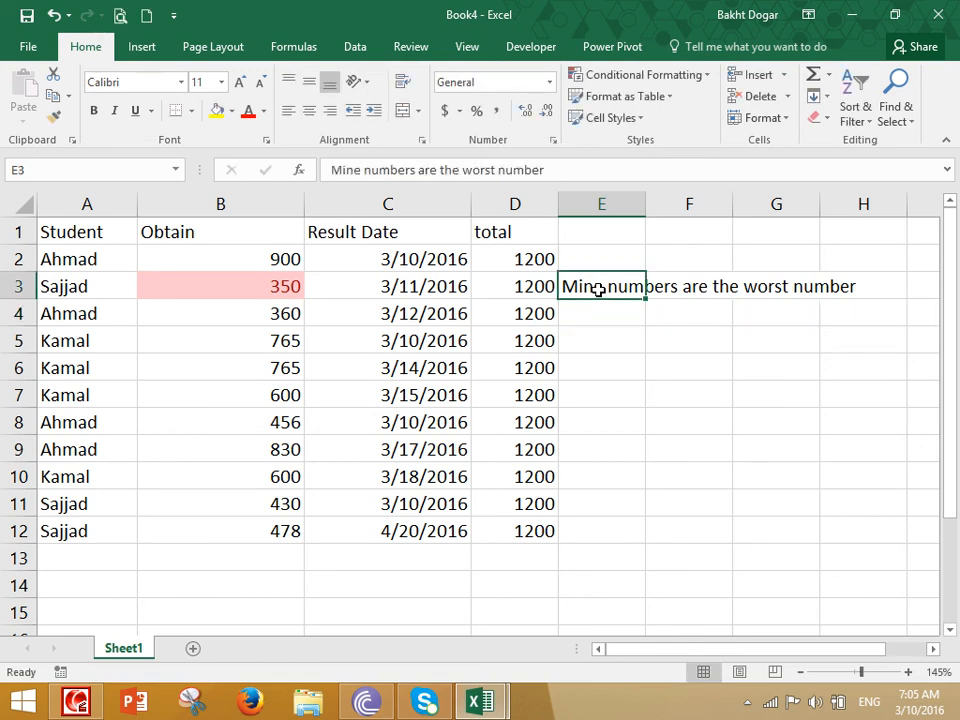
{"action": "key", "text": "Delete"}
{"action": "key", "text": "ctrl+z"}
{"action": "key", "text": "Delete"}
- Replace the student name in A3 with a new name, then select the Obtain marks B2:B12
{"action": "key", "text": "Left"}
{"action": "key", "text": "Left"}
{"action": "key", "text": "Right"}
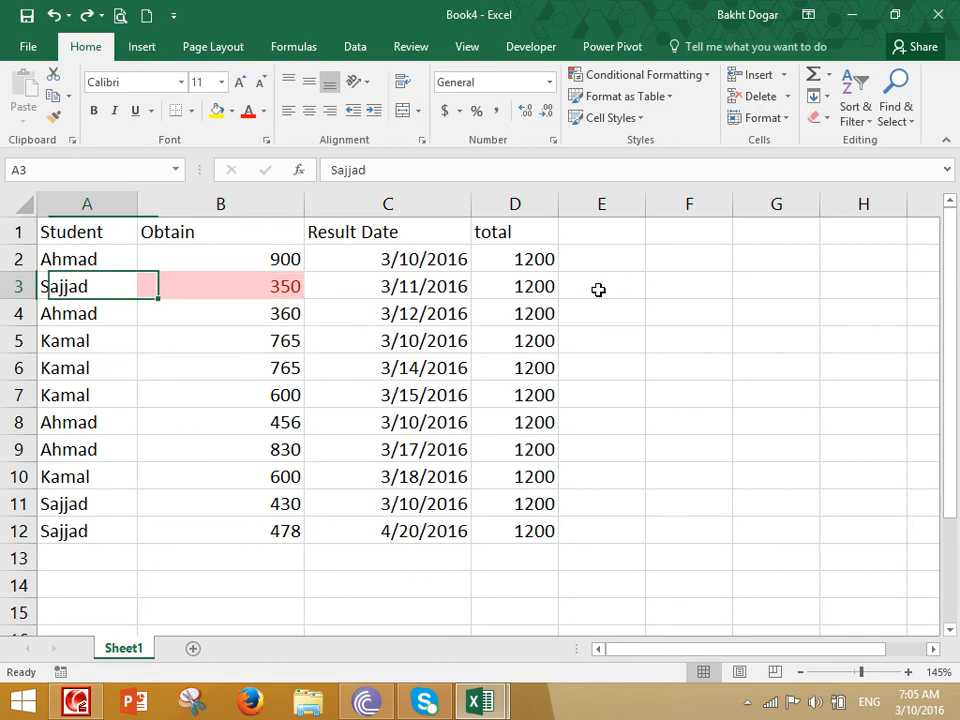
{"action": "key", "text": "Left"}
{"action": "type", "text": "Na"}
{"action": "key", "text": "BackSpace"}
{"action": "key", "text": "BackSpace"}
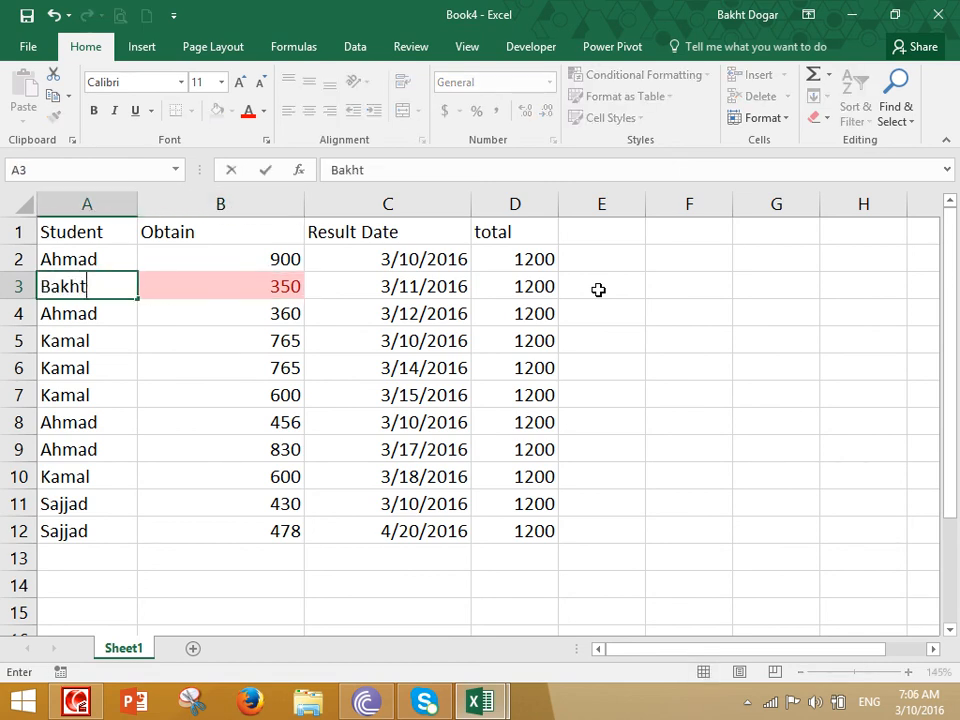
{"action": "key", "text": "Return"}
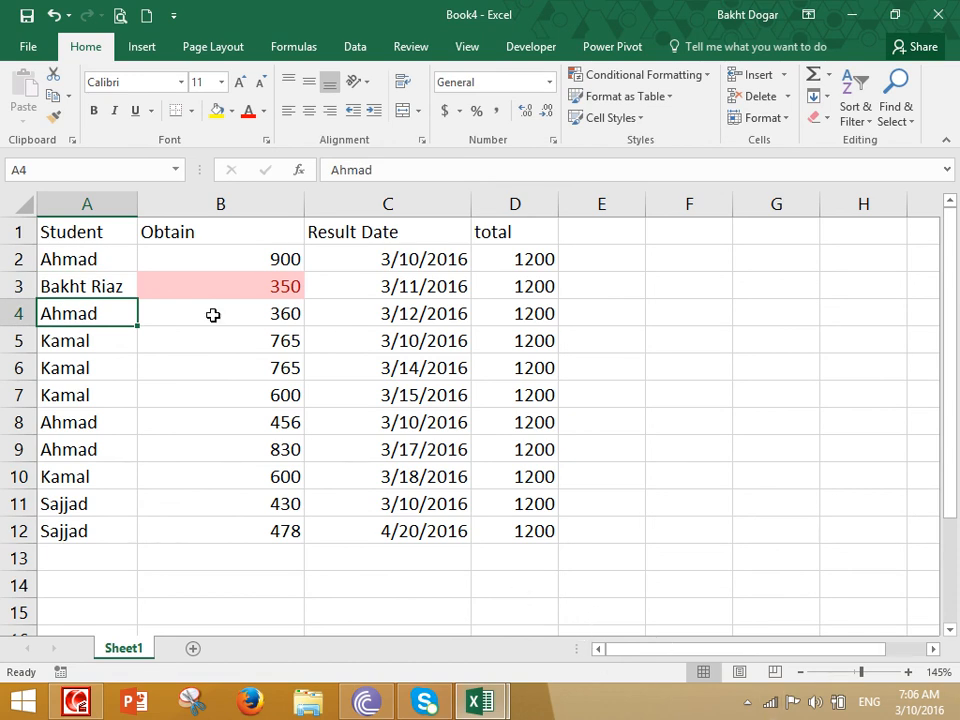
{"action": "left_click", "coordinate": [90, 293]}
{"action": "type", "text": "Jamal"}
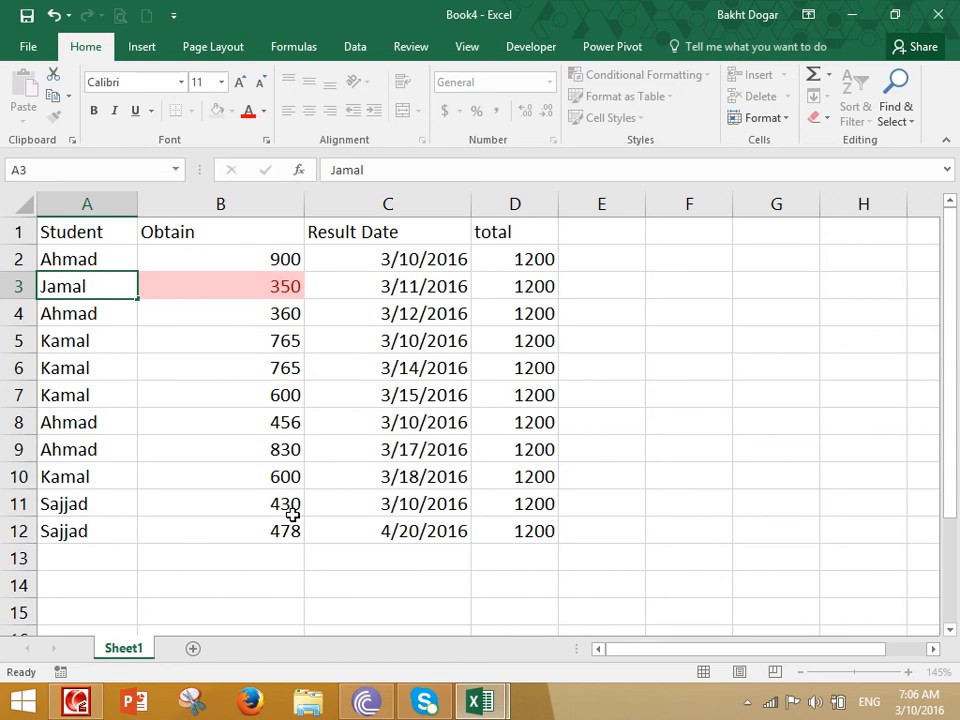
{"action": "key", "text": "Return"}
{"action": "left_click_drag", "start_coordinate": [220, 259], "coordinate": [229, 527]}
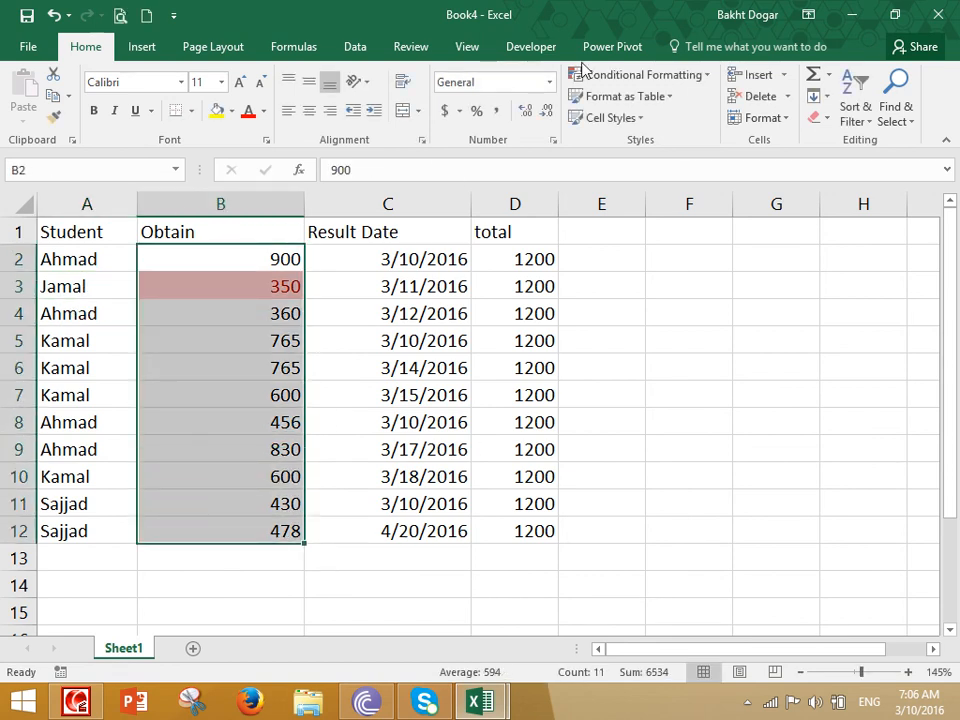
- Clear the existing conditional formatting rule from the selected Obtain marks
{"action": "left_click", "coordinate": [628, 77]}
{"action": "mouse_move", "coordinate": [680, 330]}
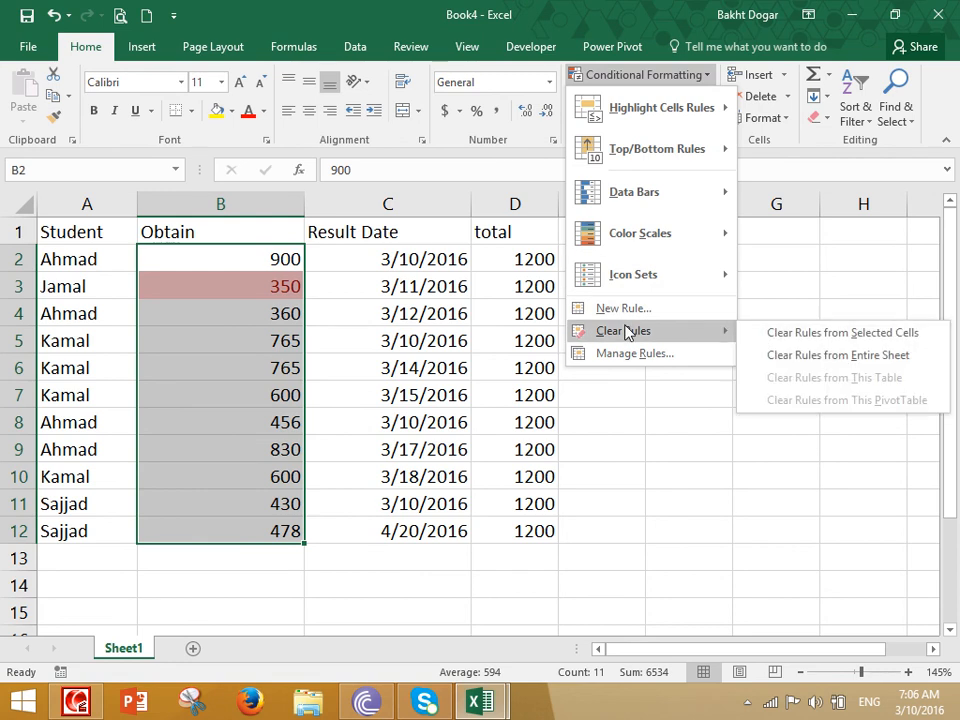
{"action": "left_click", "coordinate": [842, 334]}
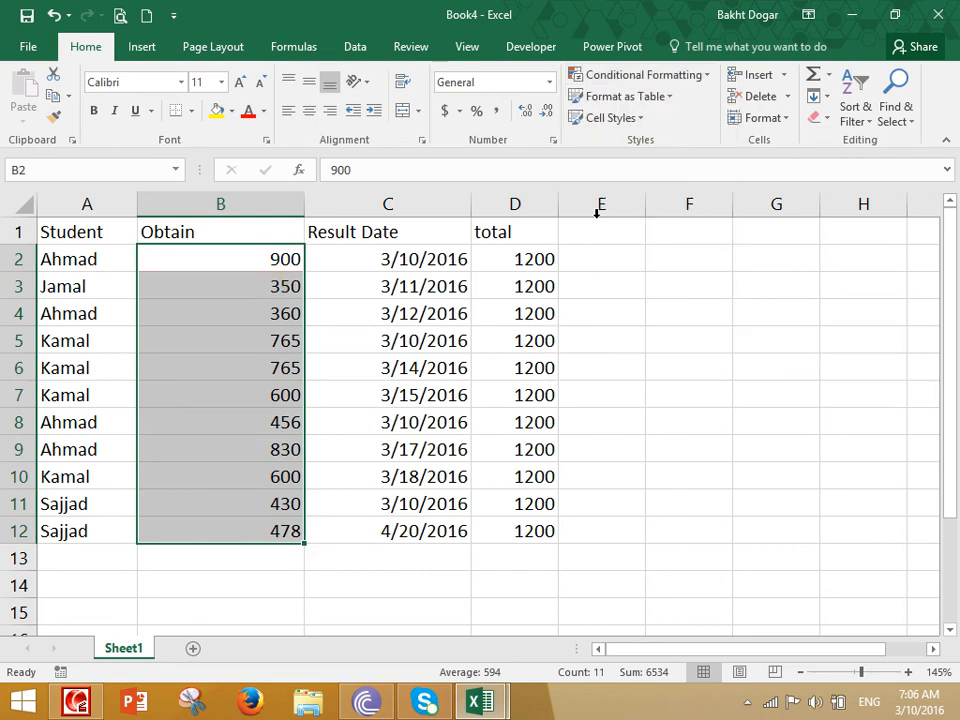
- Apply an Above Average rule shading 900, 765, 830 and 600 light red
{"action": "left_click", "coordinate": [628, 75]}
{"action": "mouse_move", "coordinate": [640, 150]}
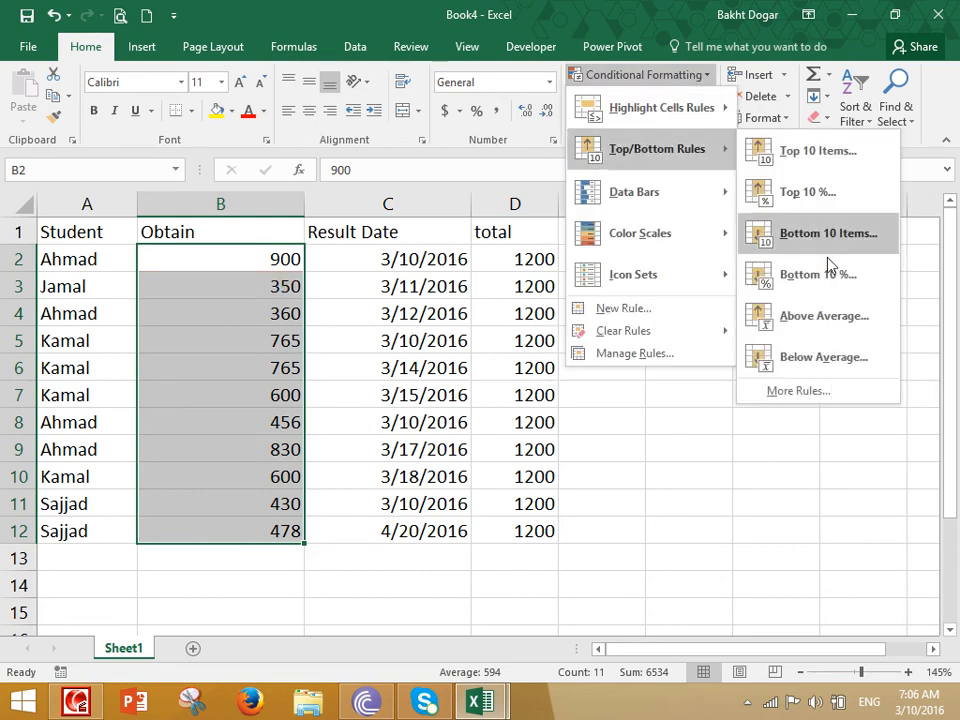
{"action": "left_click", "coordinate": [808, 318]}
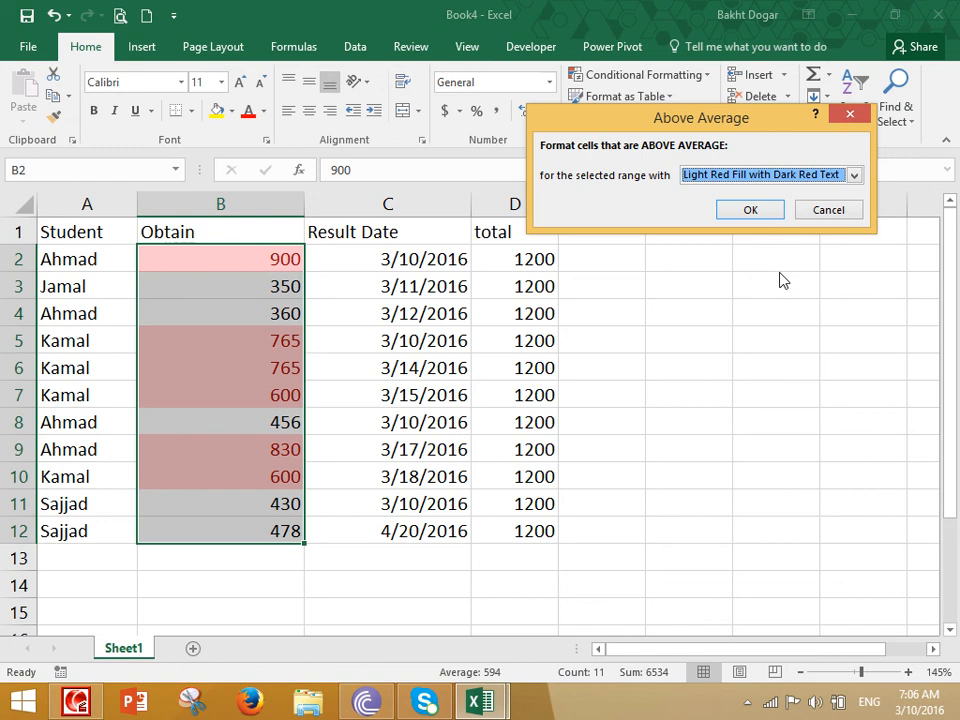
{"action": "left_click", "coordinate": [752, 208]}
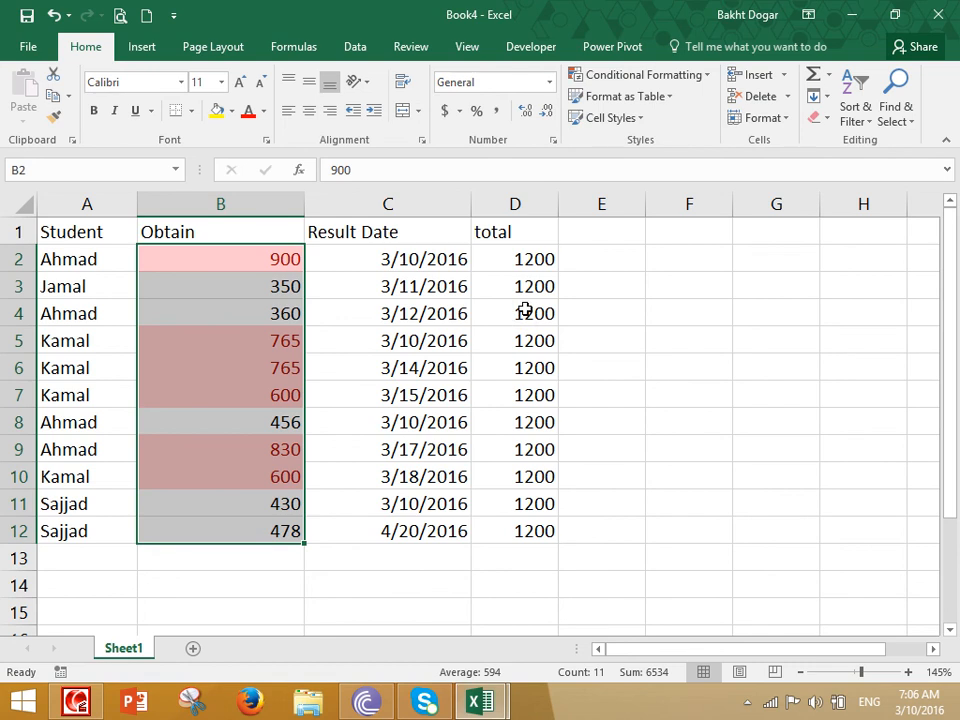
{"action": "left_click", "coordinate": [603, 228]}
- Add a Percent heading in E1 and enter =B2*100/D2 in E2
{"action": "type", "text": "Percent"}
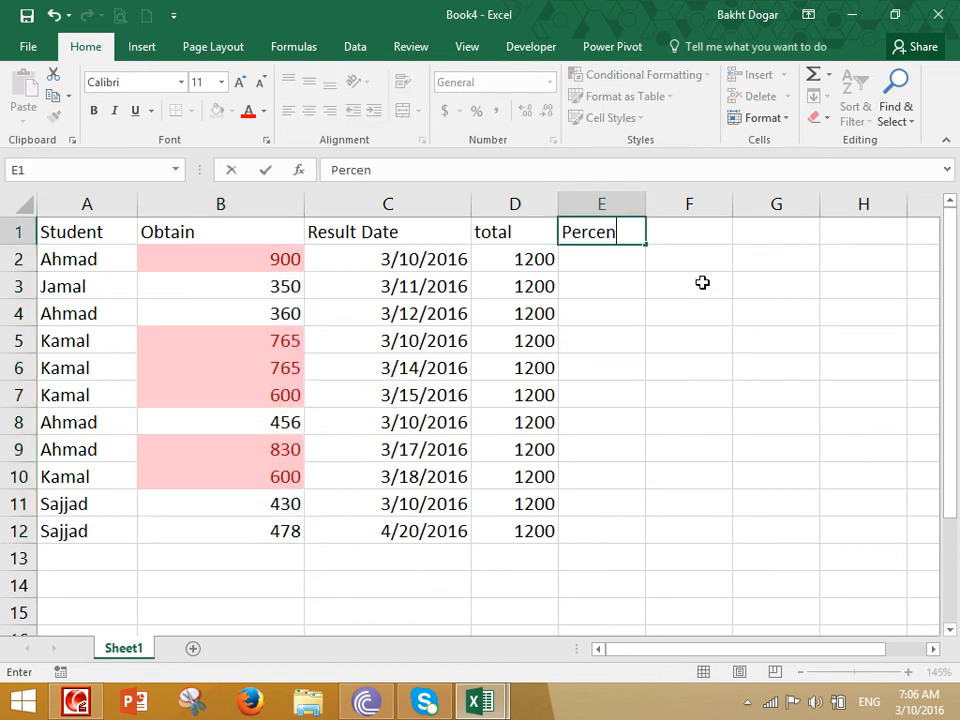
{"action": "key", "text": "Return"}
{"action": "type", "text": "="}
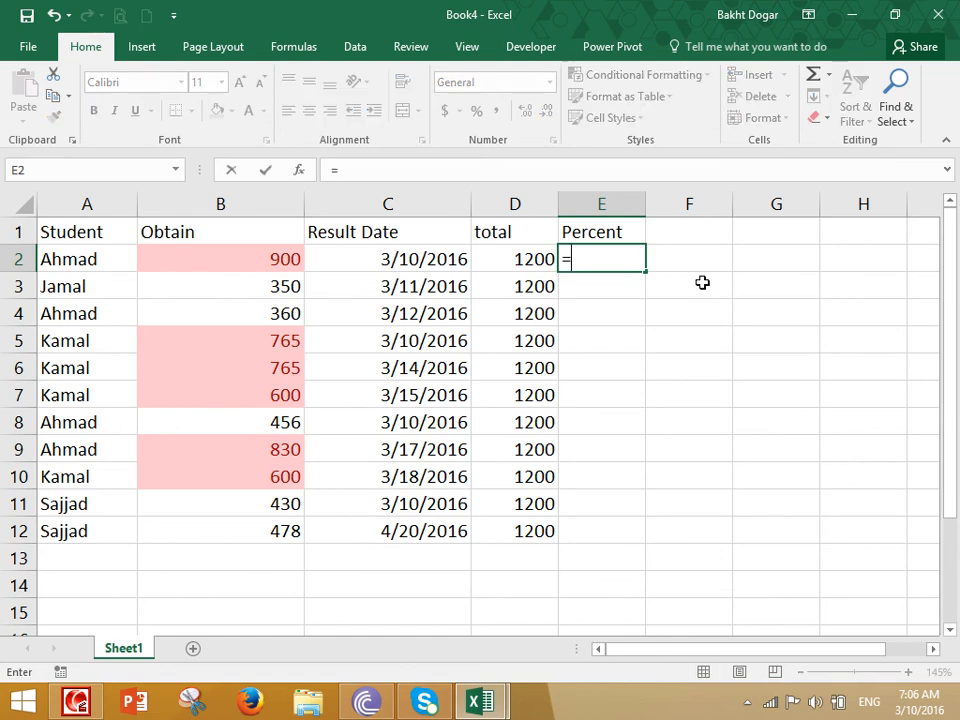
{"action": "left_click", "coordinate": [266, 255]}
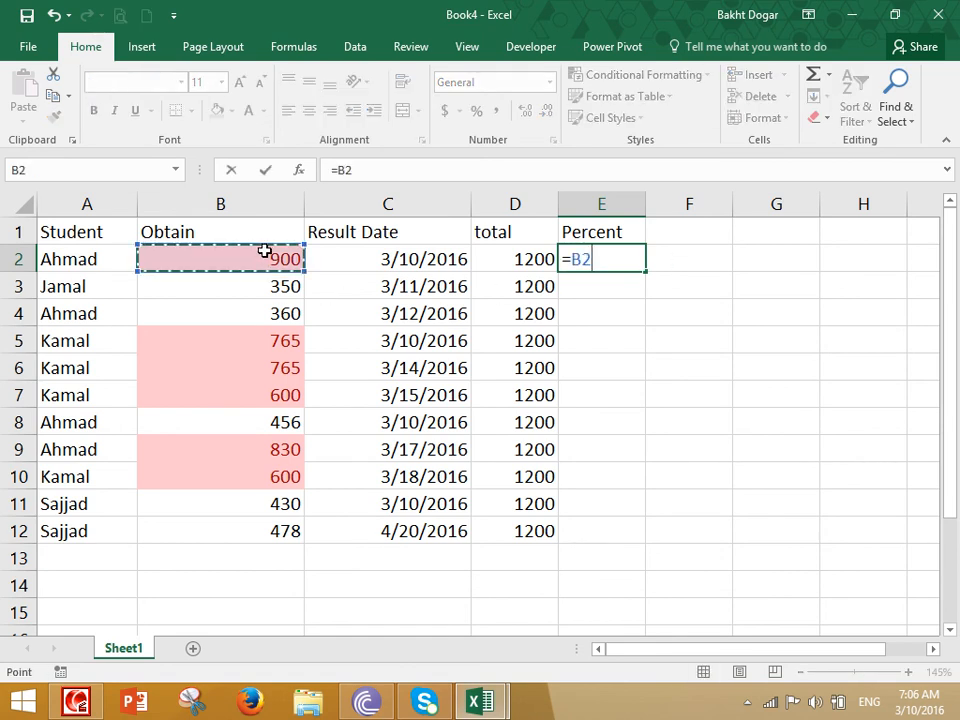
{"action": "type", "text": "*"}
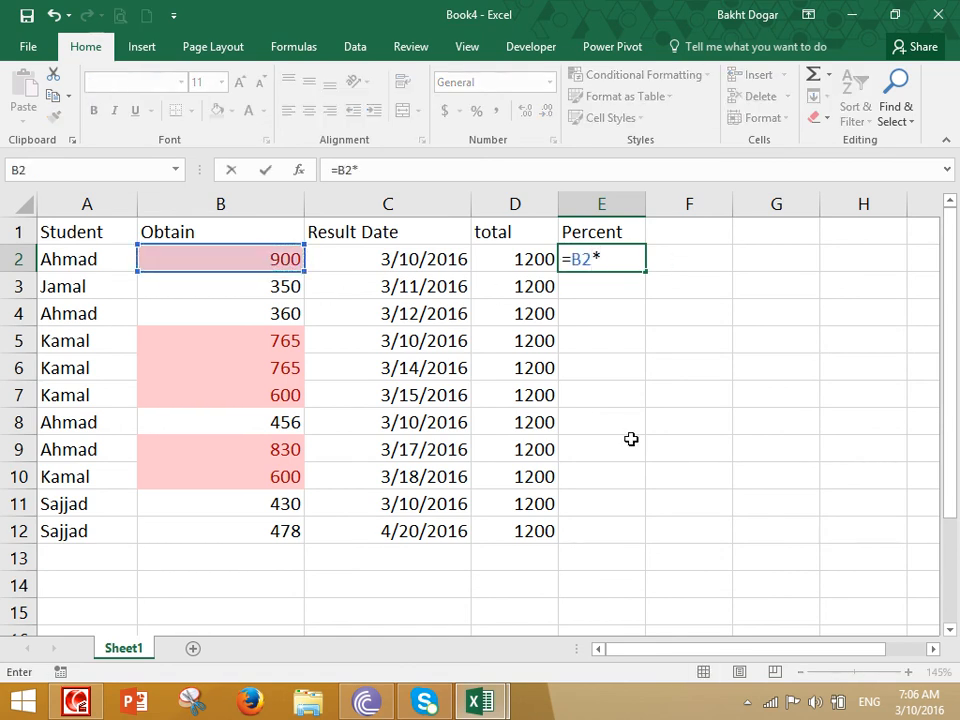
{"action": "type", "text": "100/"}
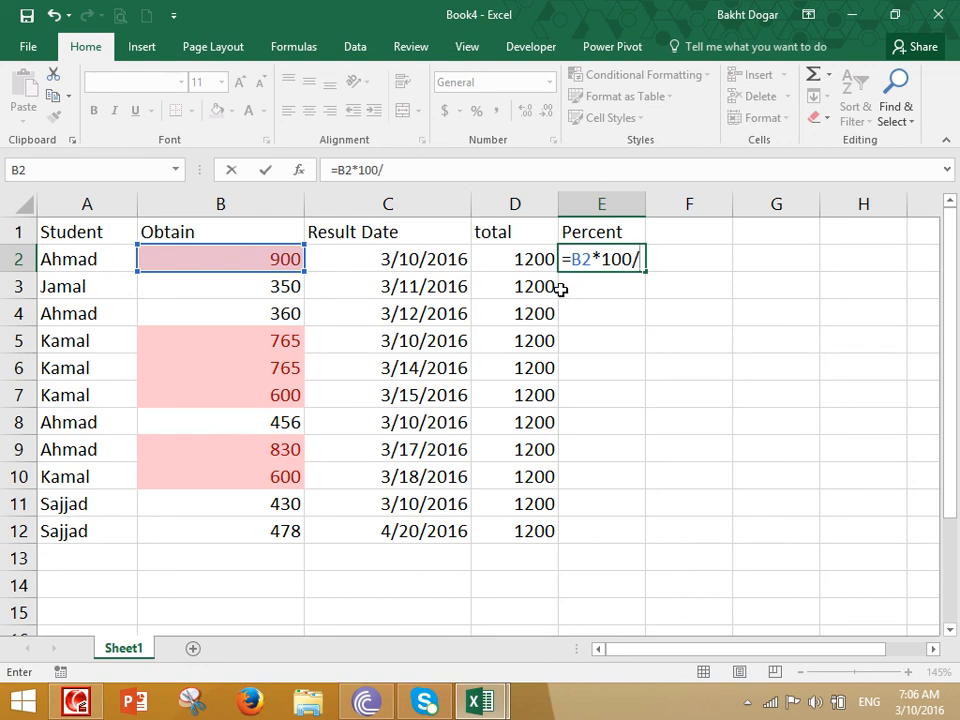
{"action": "left_click", "coordinate": [538, 260]}
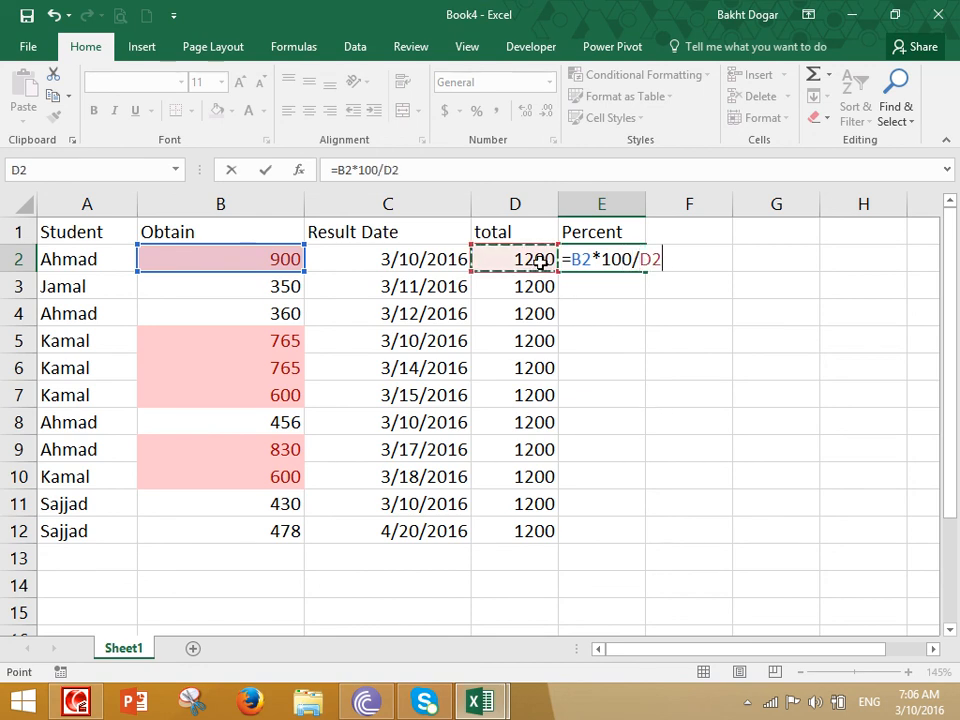
{"action": "key", "text": "Return"}
- Fill the percentage formula down to E12 and round the results to whole numbers
{"action": "left_click", "coordinate": [640, 259]}
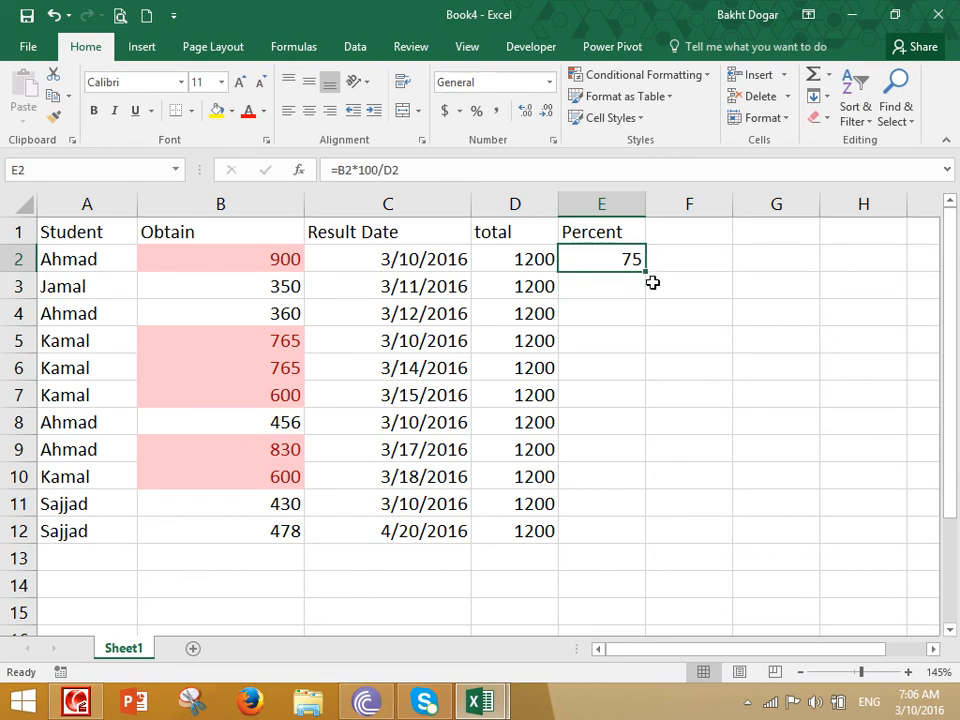
{"action": "left_click_drag", "start_coordinate": [645, 273], "coordinate": [619, 544]}
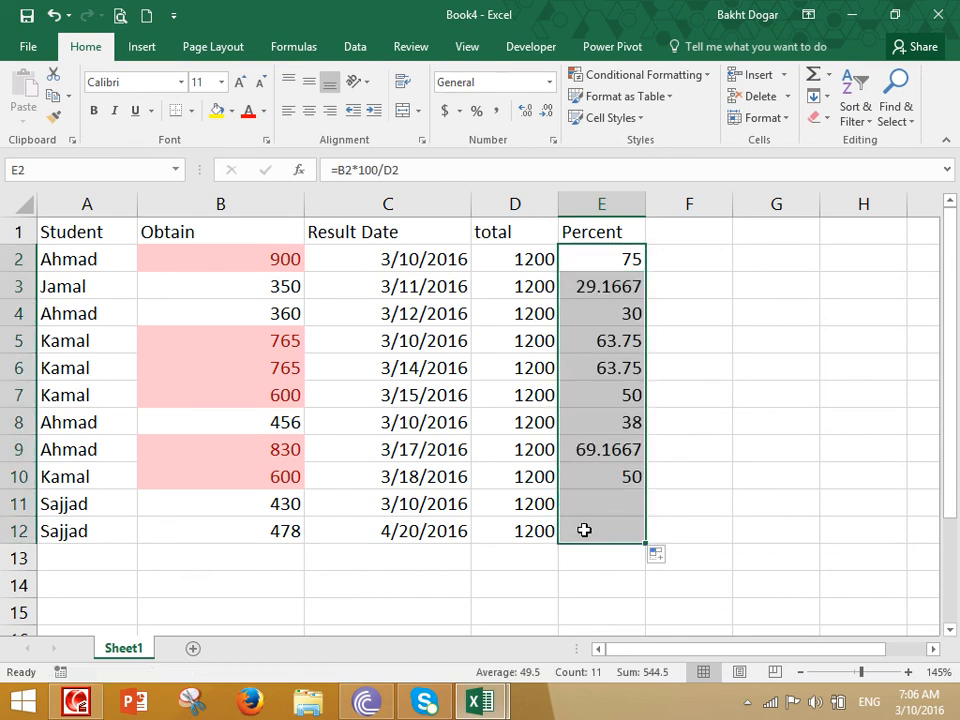
{"action": "left_click", "coordinate": [546, 109]}
{"action": "left_click", "coordinate": [546, 109]}
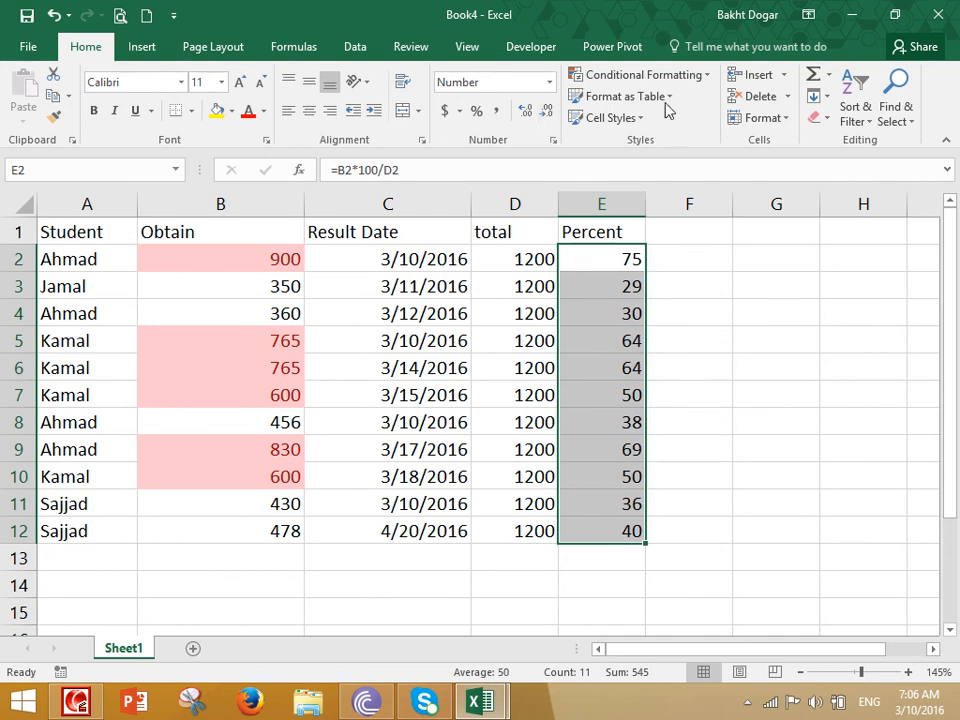
- Preview an Above Average rule on the Percent column, then cancel it
{"action": "left_click", "coordinate": [648, 74]}
{"action": "mouse_move", "coordinate": [652, 148]}
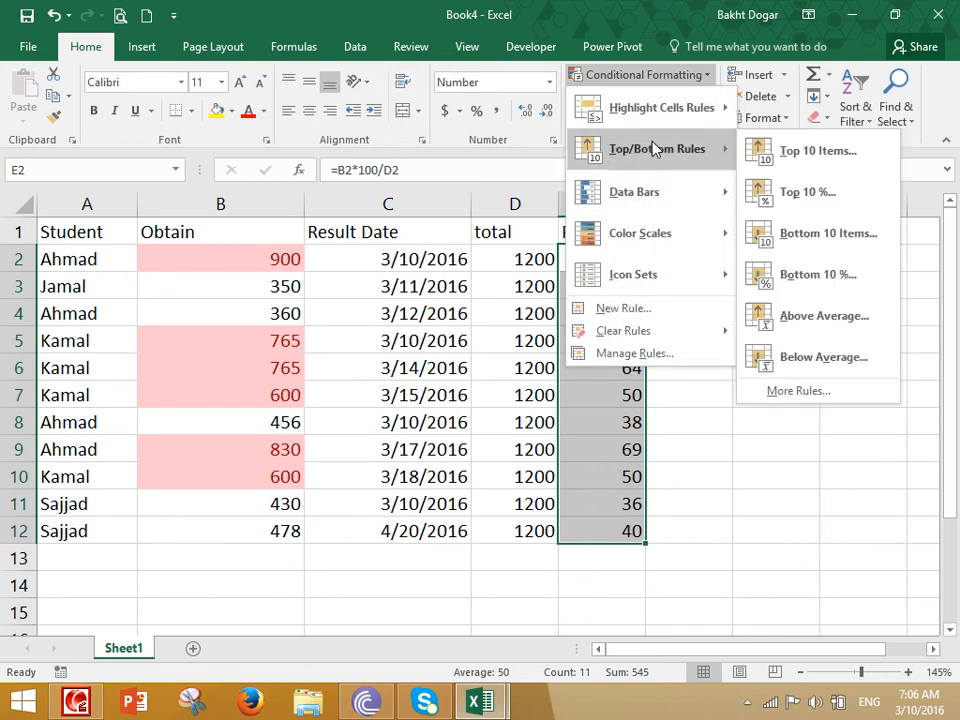
{"action": "left_click", "coordinate": [795, 316]}
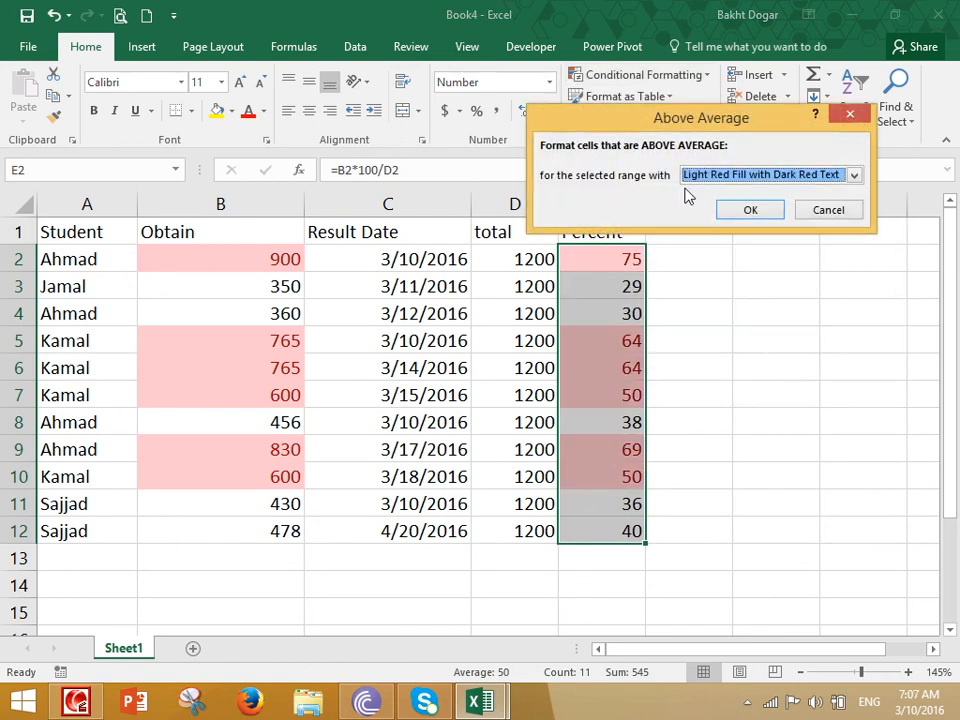
{"action": "left_click_drag", "start_coordinate": [690, 120], "coordinate": [748, 41]}
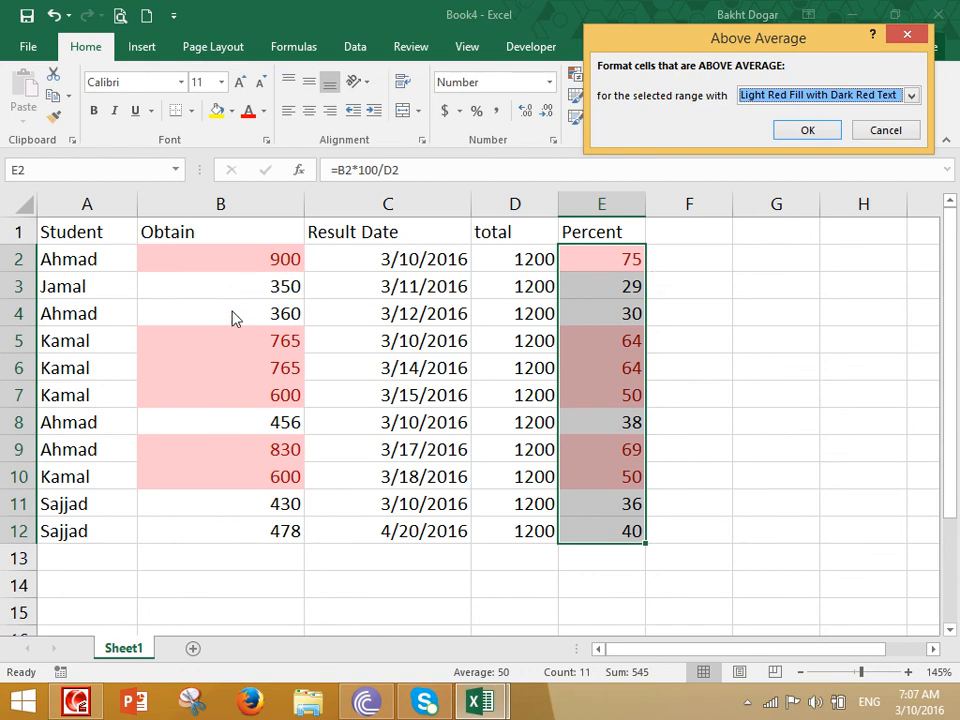
{"action": "left_click", "coordinate": [891, 132]}
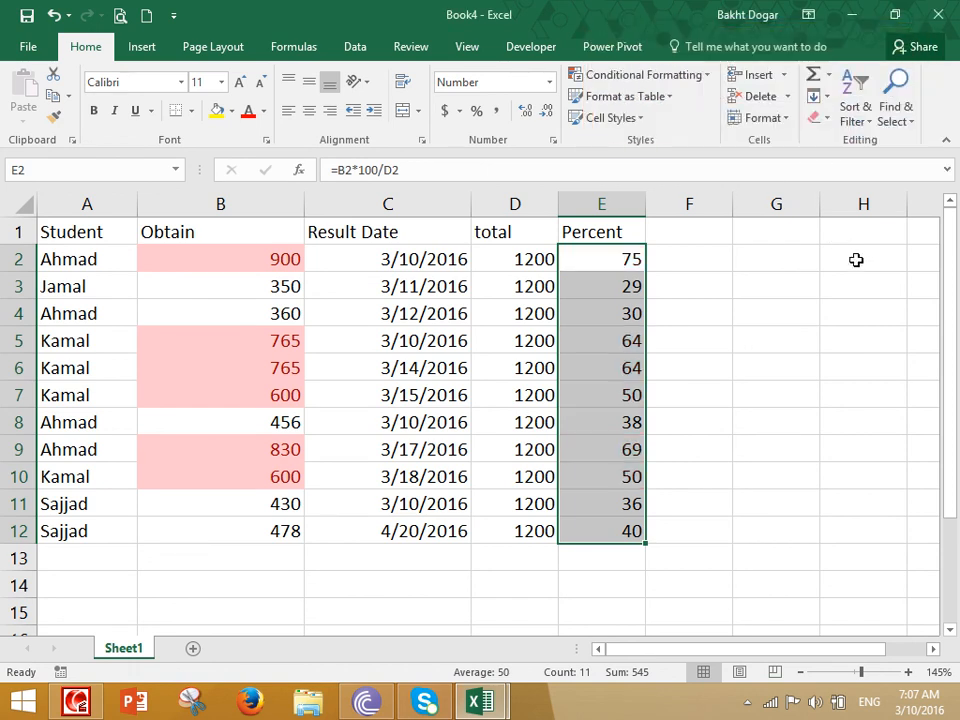
- Apply a Below Average rule shading 29, 30, 38, 36 and 40 light red
{"action": "left_click", "coordinate": [652, 80]}
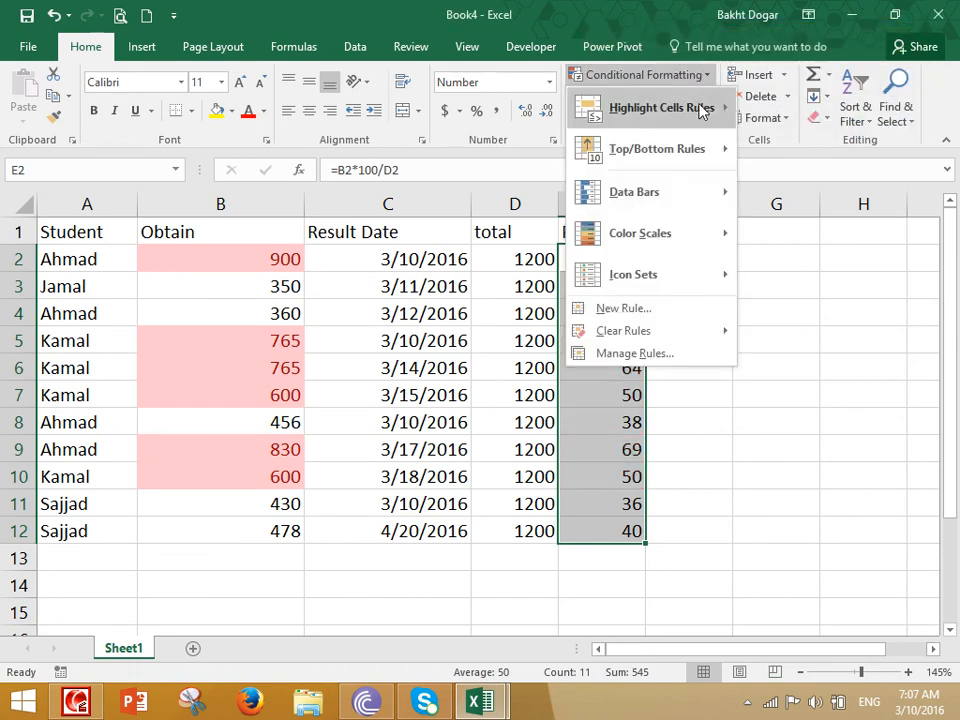
{"action": "mouse_move", "coordinate": [686, 160]}
{"action": "left_click", "coordinate": [826, 365]}
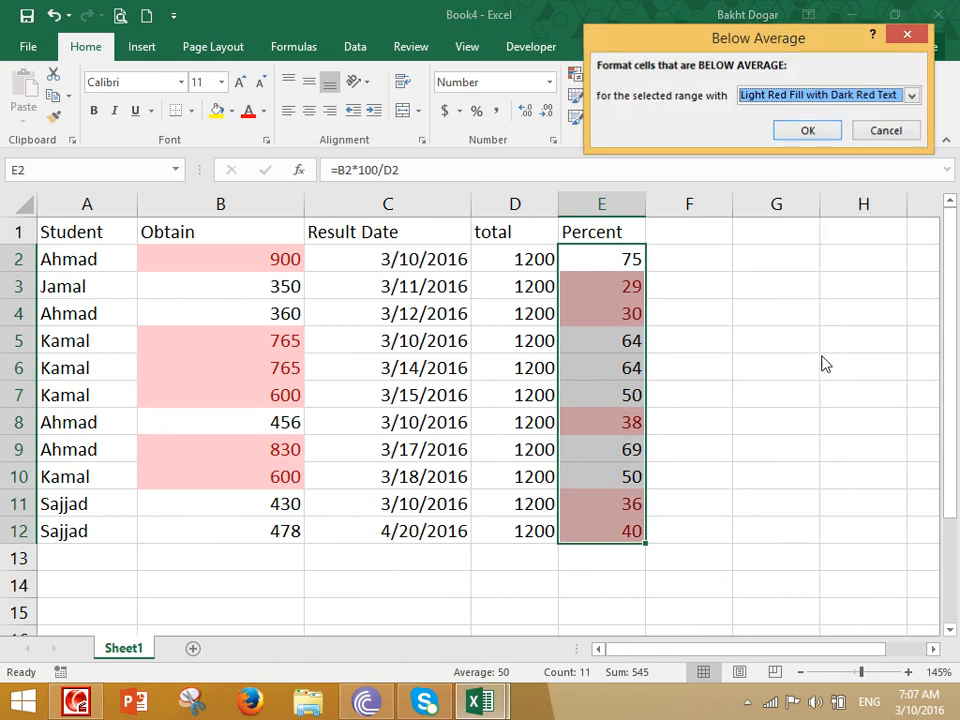
{"action": "left_click", "coordinate": [814, 132]}
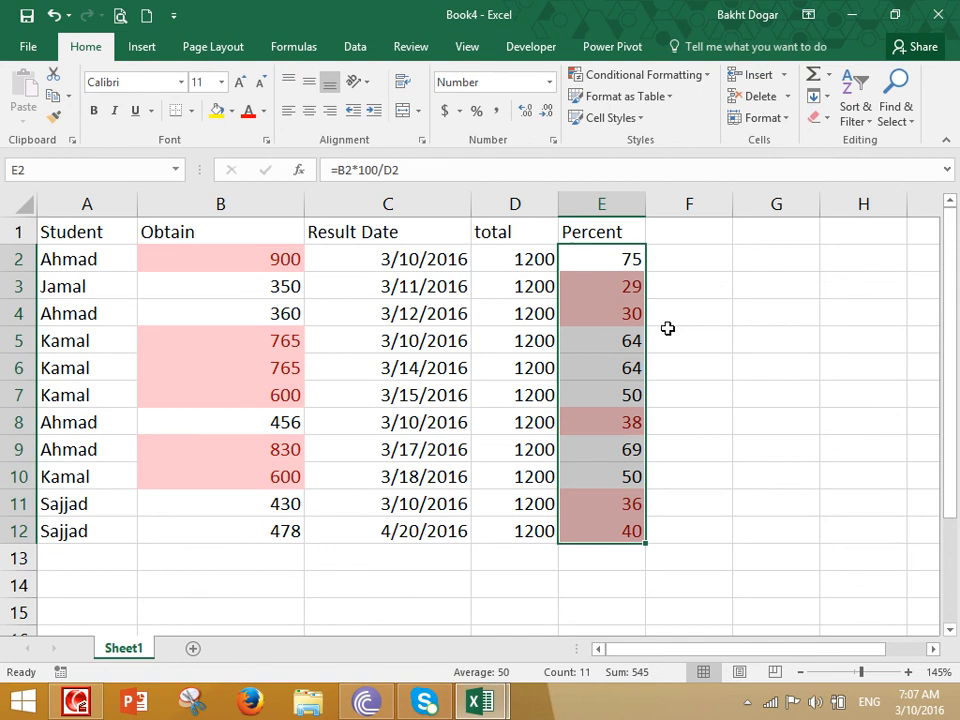
{"action": "left_click", "coordinate": [490, 588]}
{"action": "left_click", "coordinate": [424, 565]}
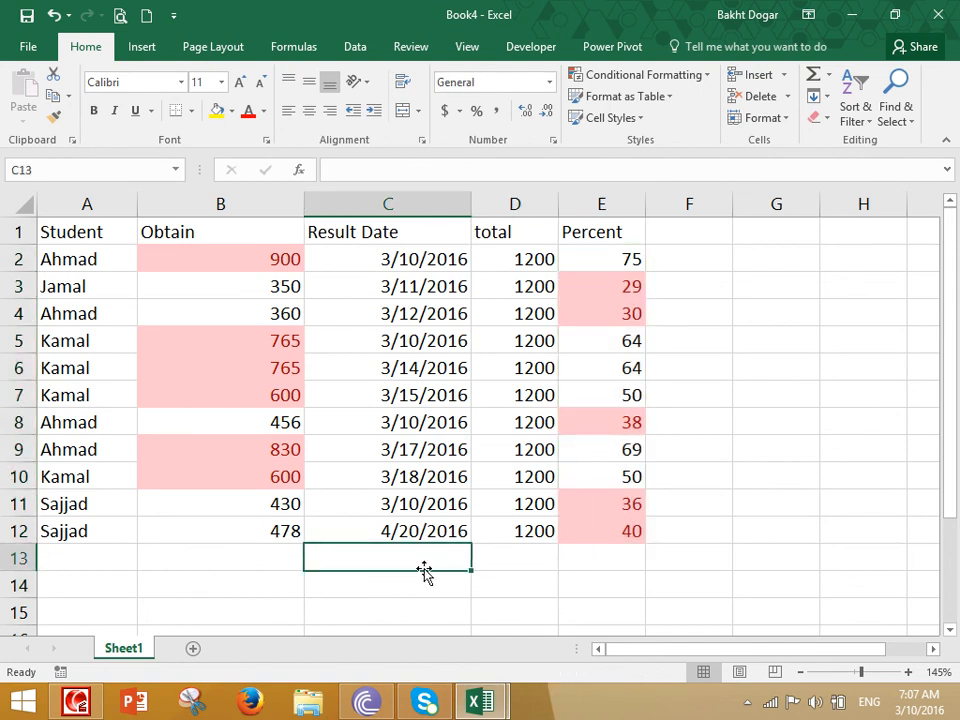
- Label B14 'percent' and enter the text note =Obtain*100/Total in C14
{"action": "left_click", "coordinate": [291, 580]}
{"action": "type", "text": "percent"}
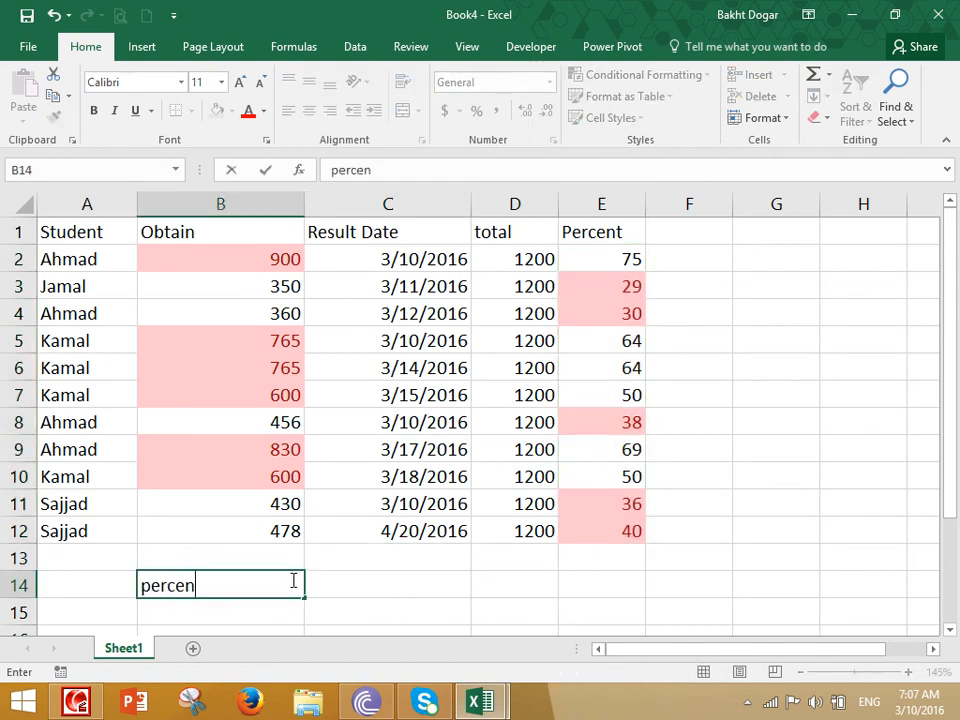
{"action": "key", "text": "Tab"}
{"action": "type", "text": "'=Obtain(*"}
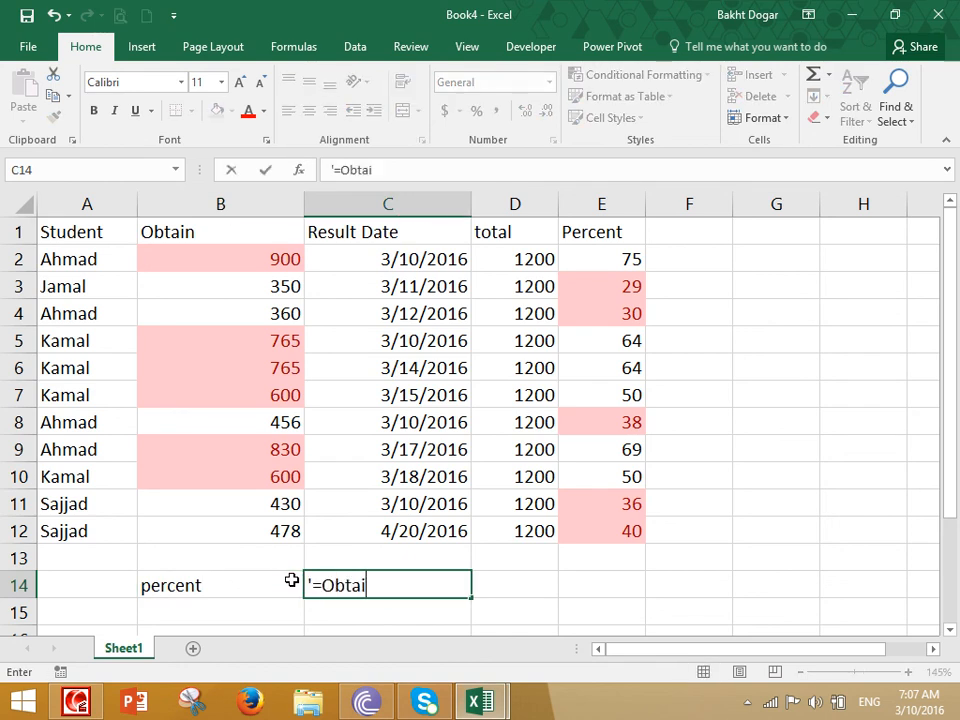
{"action": "key", "text": "BackSpace"}
{"action": "type", "text": "*100/Total"}
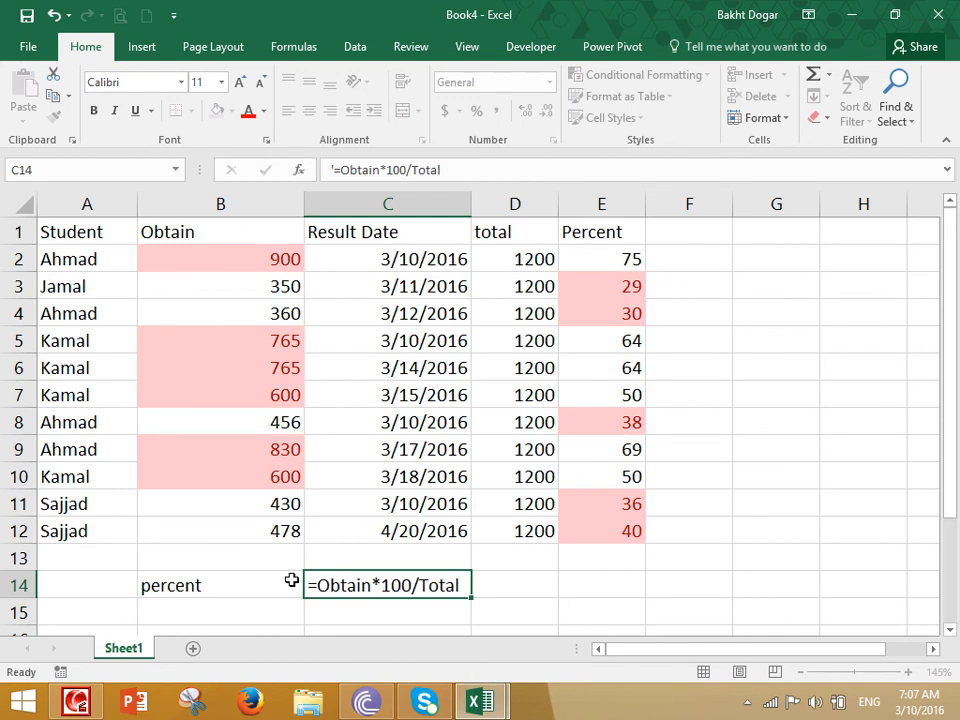
{"action": "key", "text": "Return"}
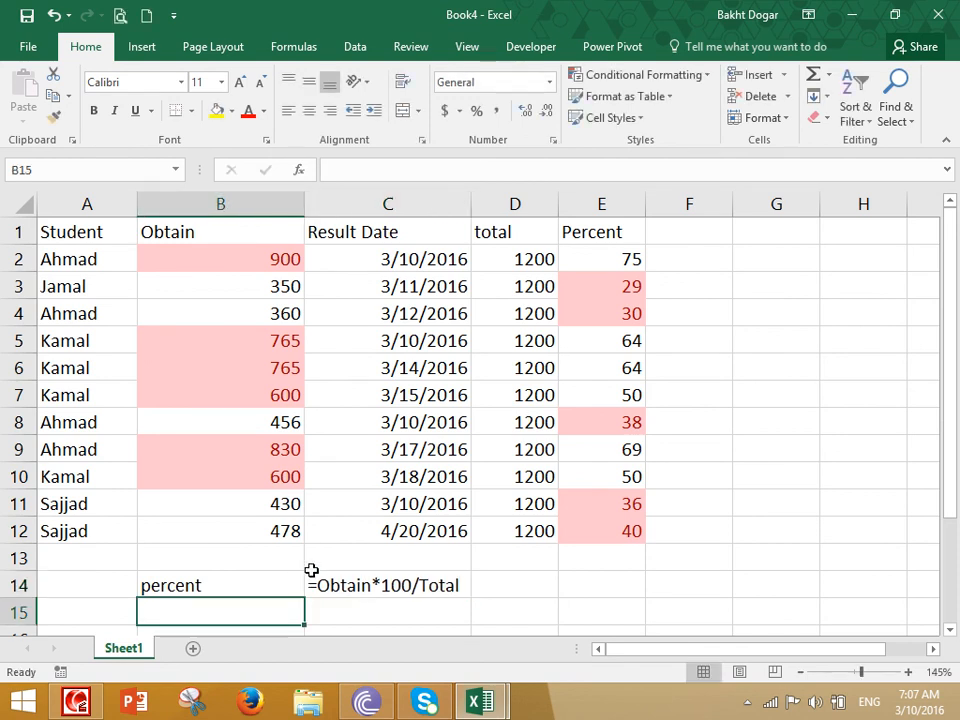
{"action": "scroll", "coordinate": [392, 568], "scroll_direction": "down", "scroll_amount": 3}
{"action": "scroll", "coordinate": [321, 561], "scroll_direction": "up", "scroll_amount": 3}
{"action": "left_click", "coordinate": [455, 582]}
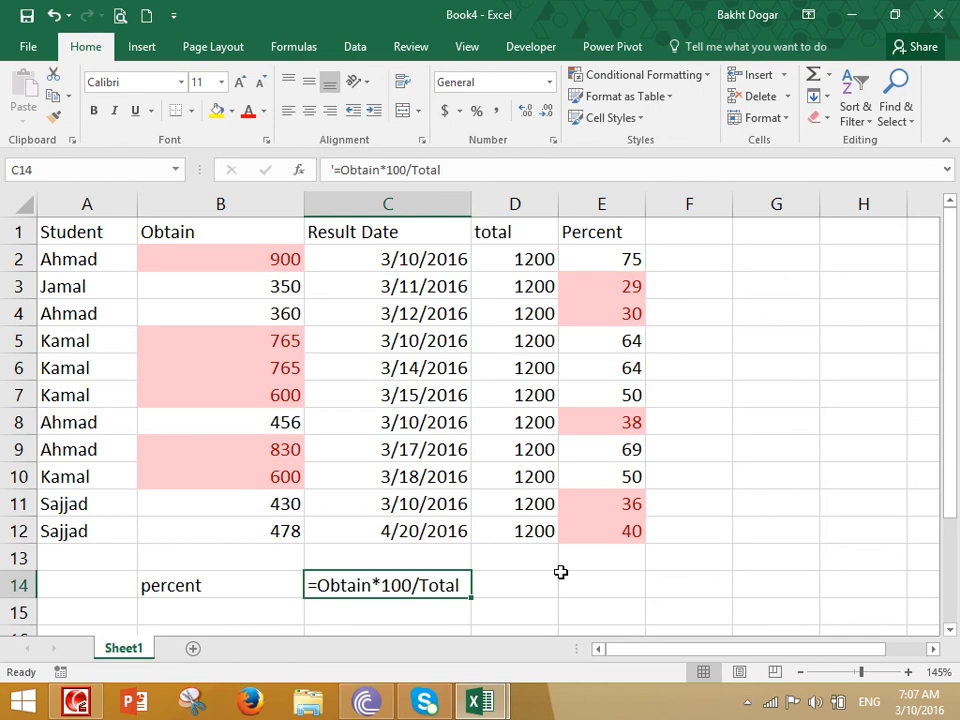
- Enter a formula in E14 dividing Obtain by D2 and multiplying by 100
{"action": "left_click", "coordinate": [599, 581]}
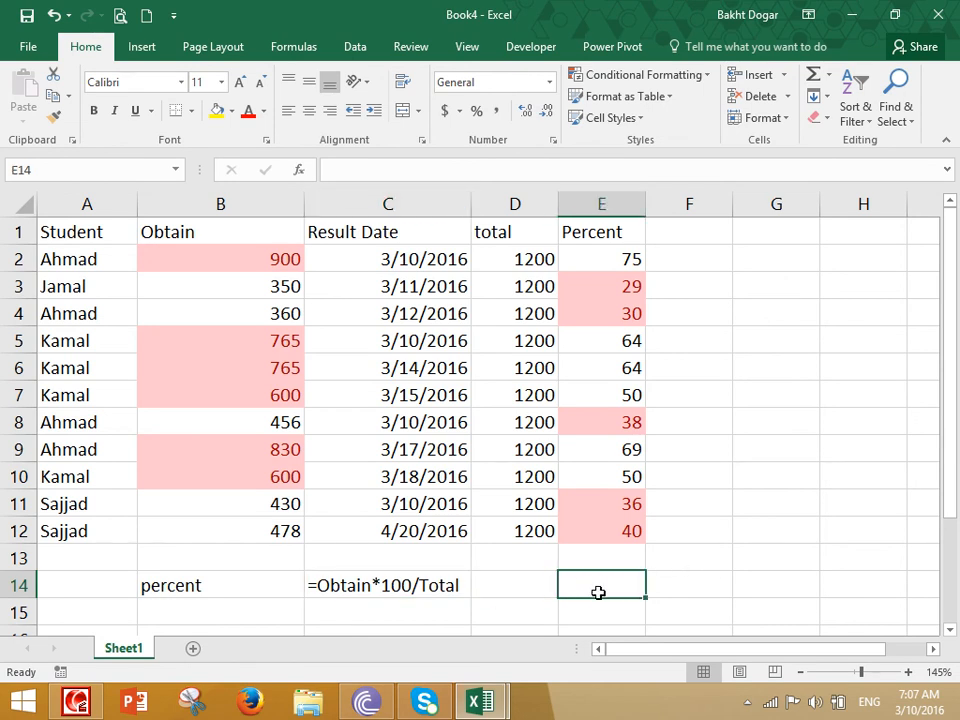
{"action": "type", "text": "=Obtai"}
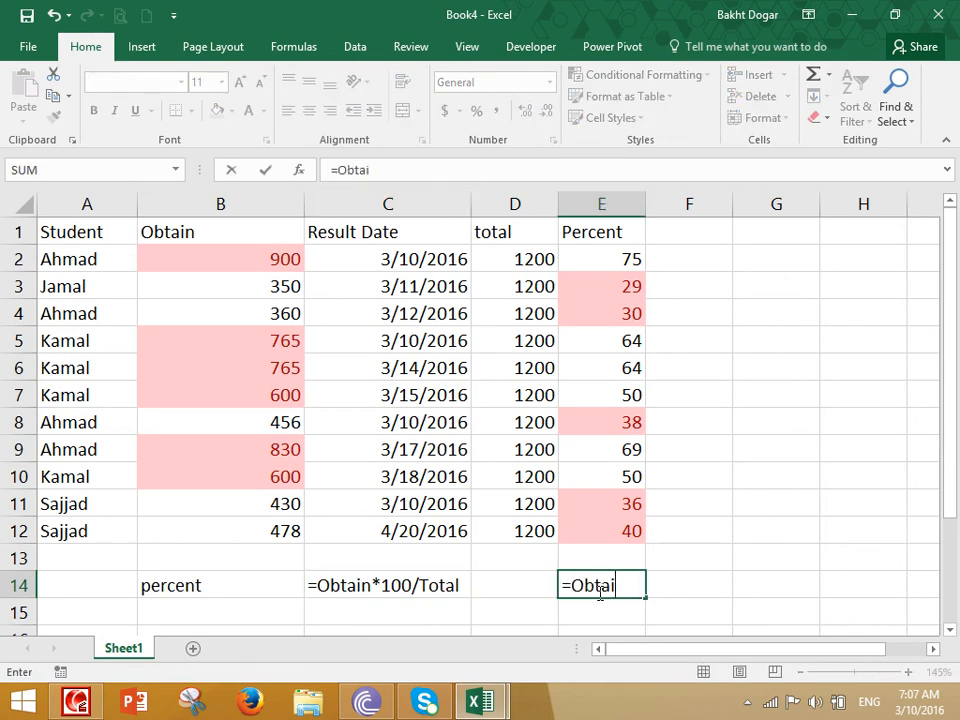
{"action": "type", "text": "n*100/Tota"}
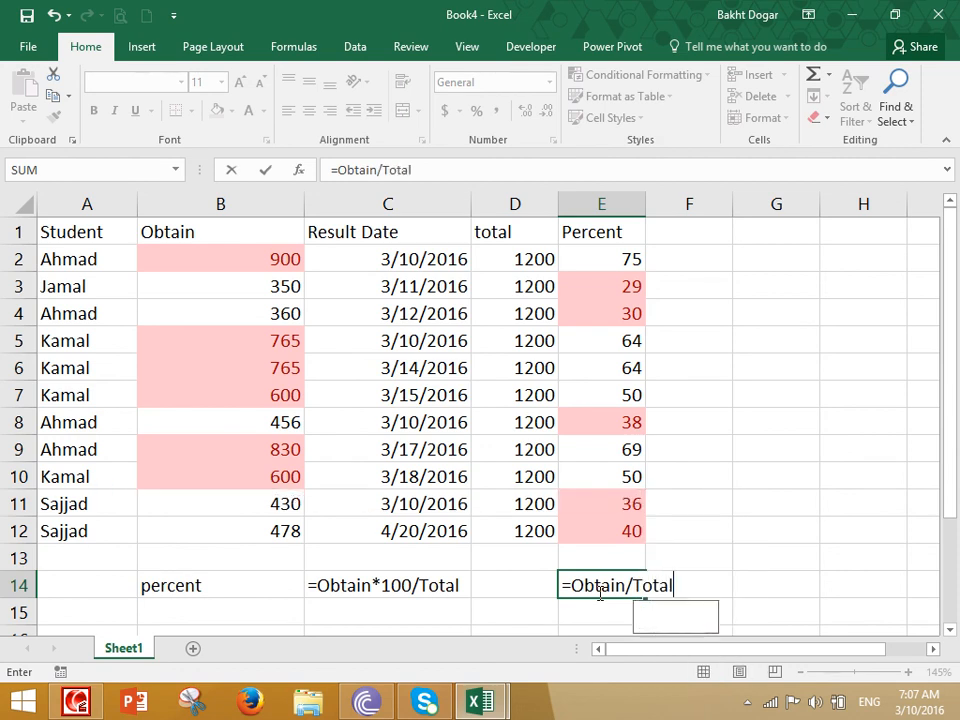
{"action": "type", "text": "l"}
{"action": "key", "text": "BackSpace"}
{"action": "key", "text": "BackSpace"}
{"action": "key", "text": "BackSpace"}
{"action": "key", "text": "BackSpace"}
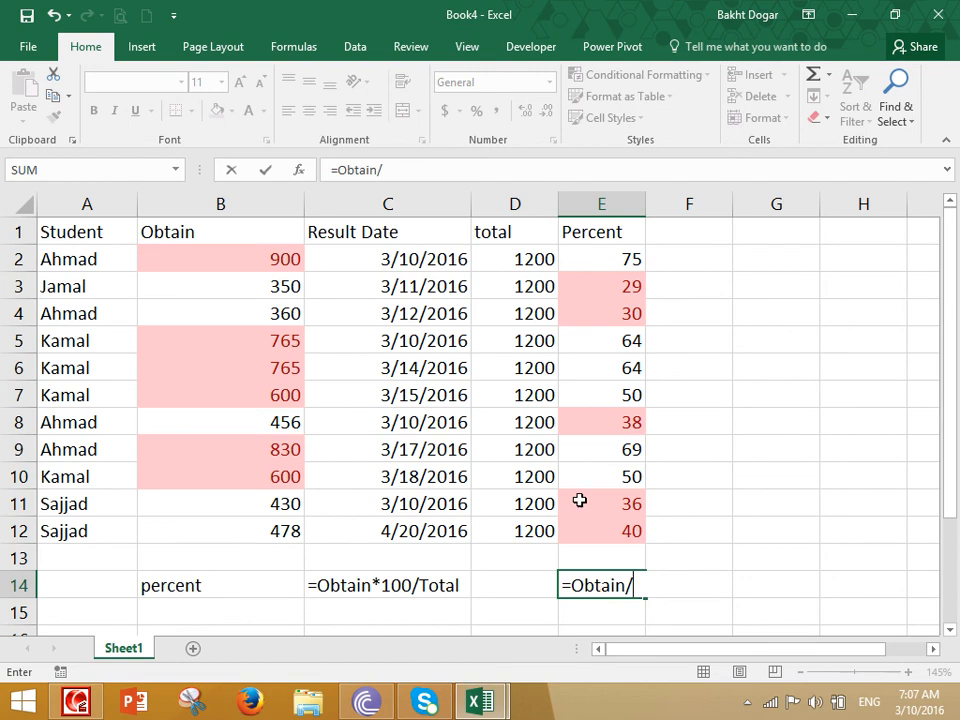
{"action": "left_click", "coordinate": [535, 259]}
{"action": "type", "text": "*"}
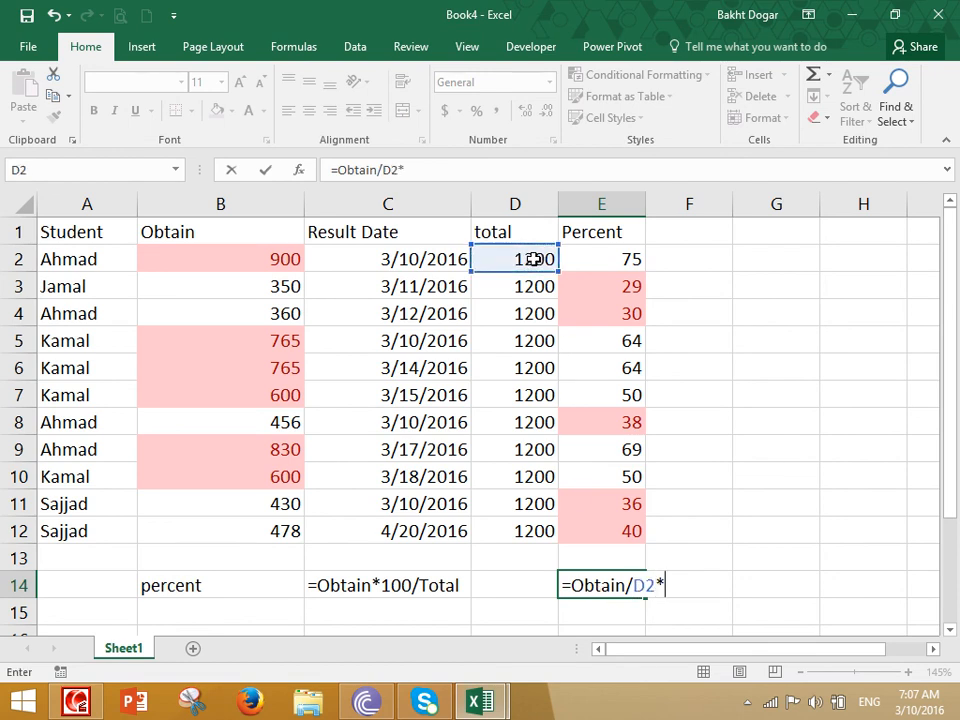
{"action": "type", "text": "100"}
{"action": "key", "text": "Return"}
- Replace Obtain with B2 so E14 computes =B2/D2*100, showing 75
{"action": "key", "text": "Up"}
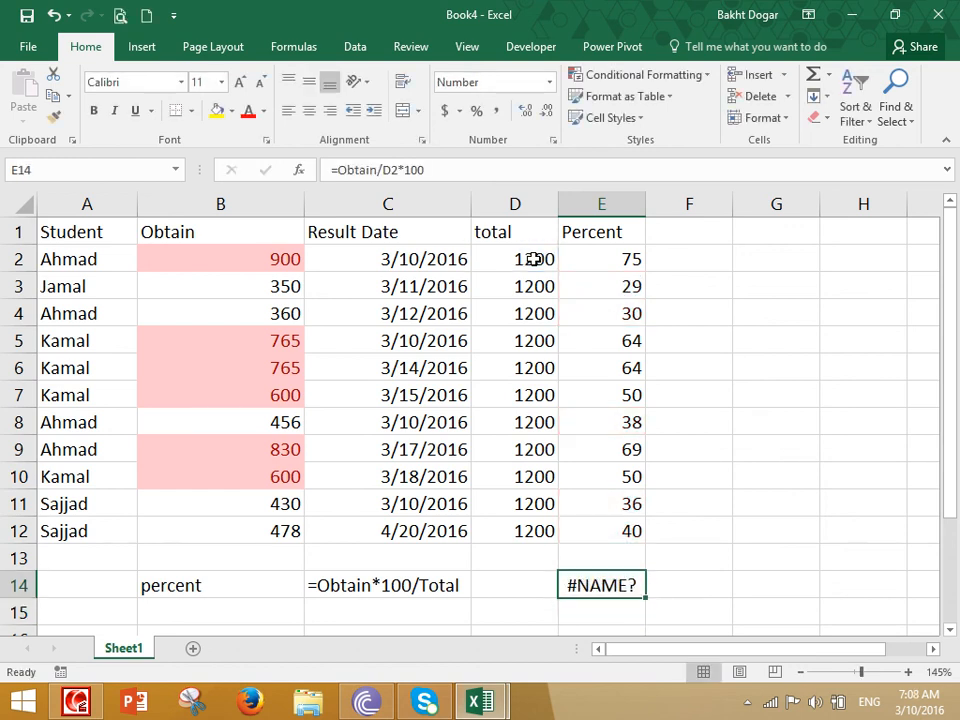
{"action": "key", "text": "F2"}
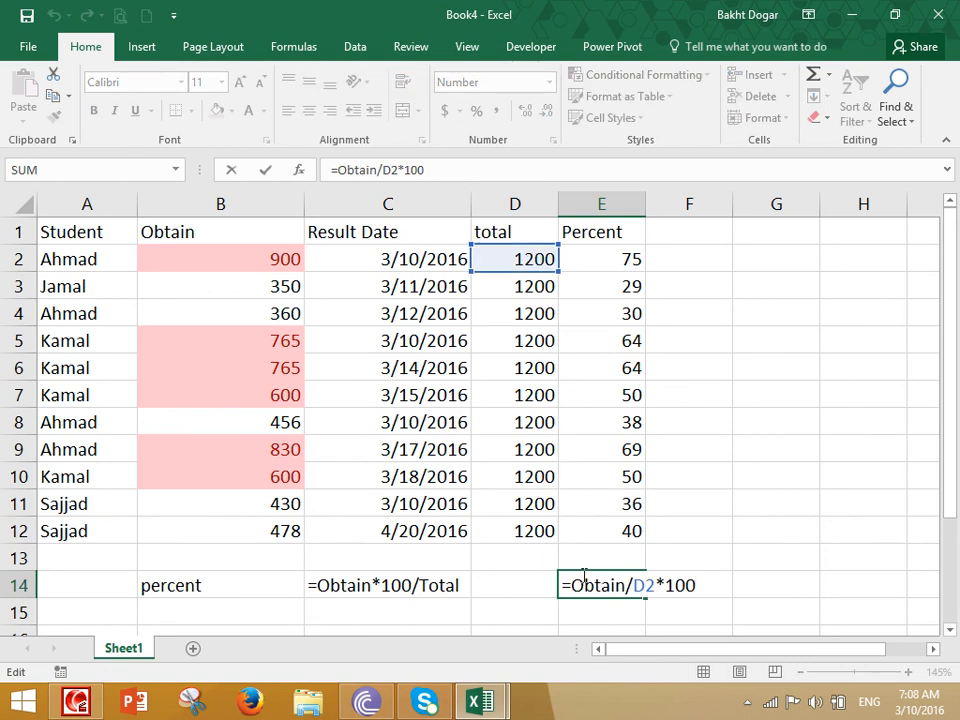
{"action": "double_click", "coordinate": [598, 585]}
{"action": "left_click", "coordinate": [279, 259]}
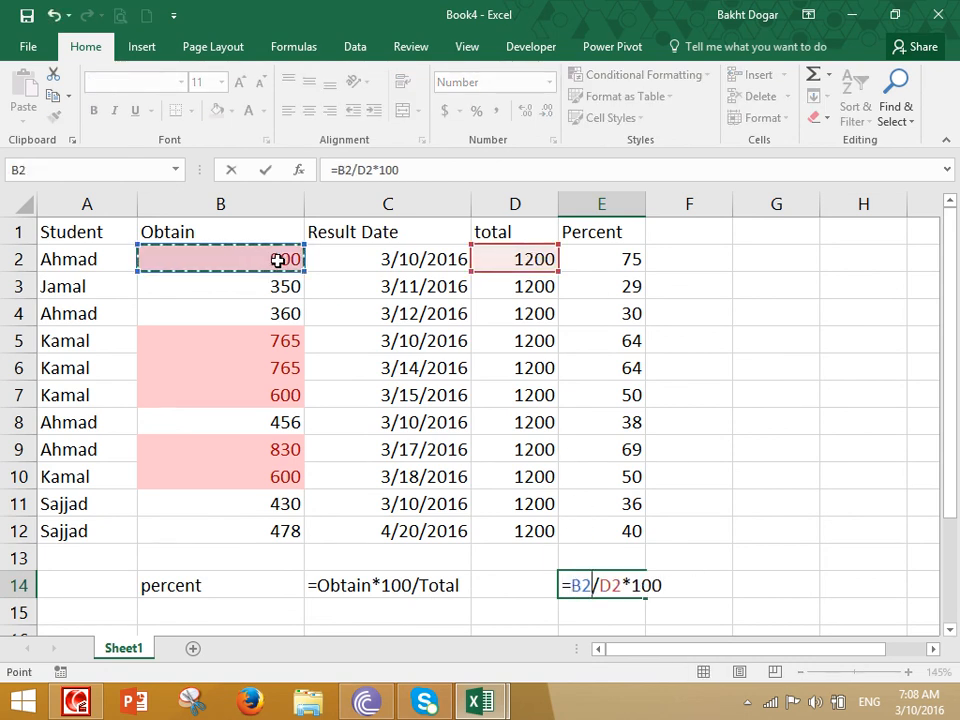
{"action": "key", "text": "Return"}
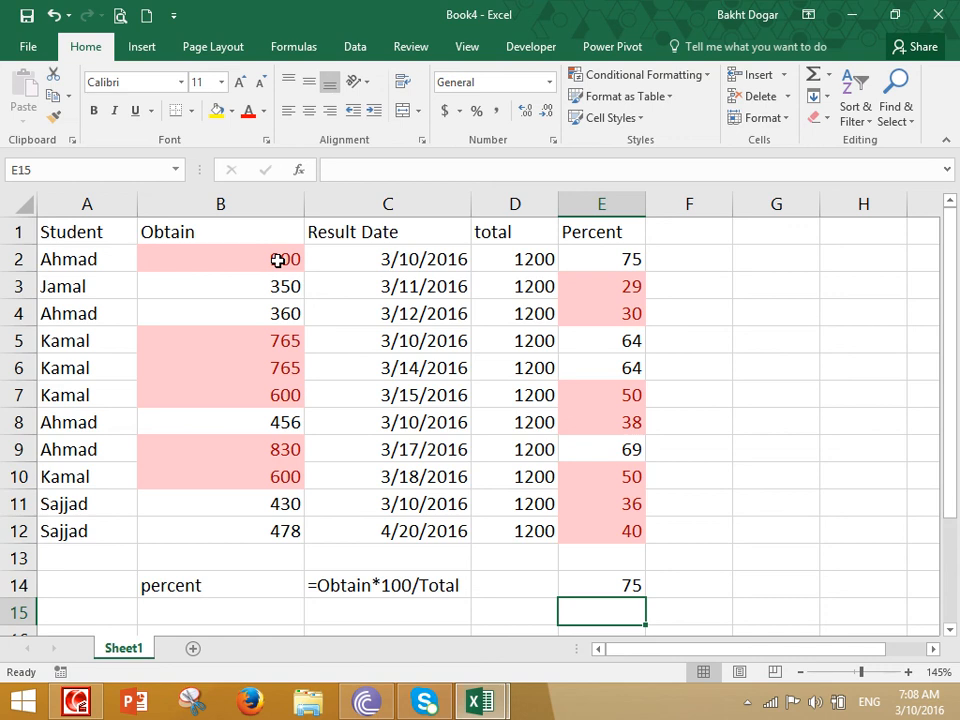
- Start typing the note 'Division and Multiplicatoin (' in E15
{"action": "type", "text": "Dividion"}
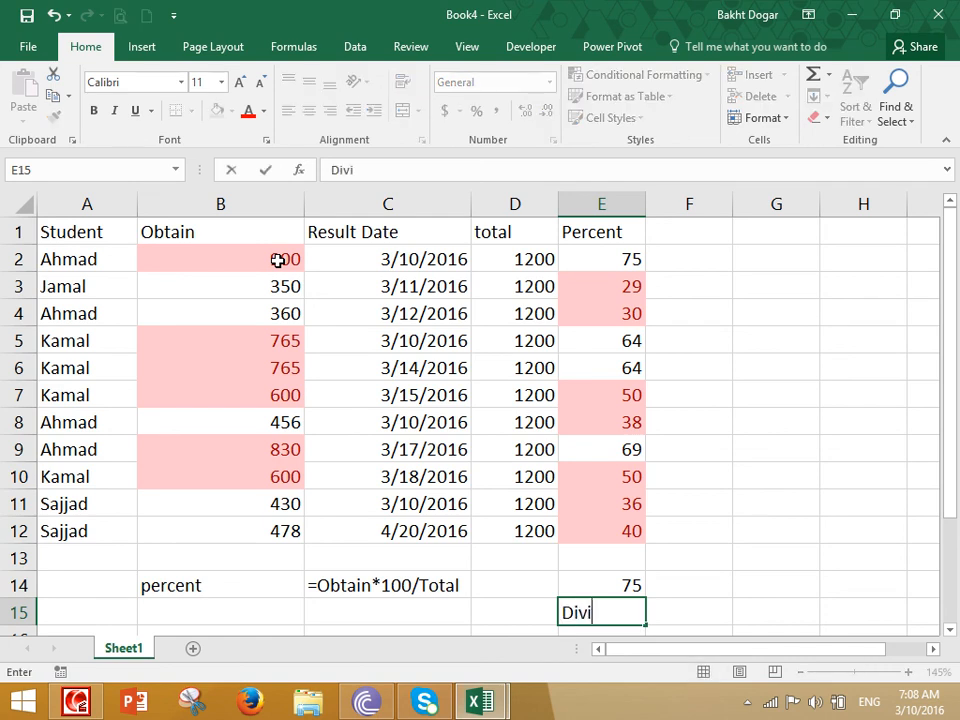
{"action": "key", "text": "BackSpace"}
{"action": "key", "text": "BackSpace"}
{"action": "key", "text": "BackSpace"}
{"action": "key", "text": "BackSpace"}
{"action": "type", "text": "sion and Multiplicatoin ("}
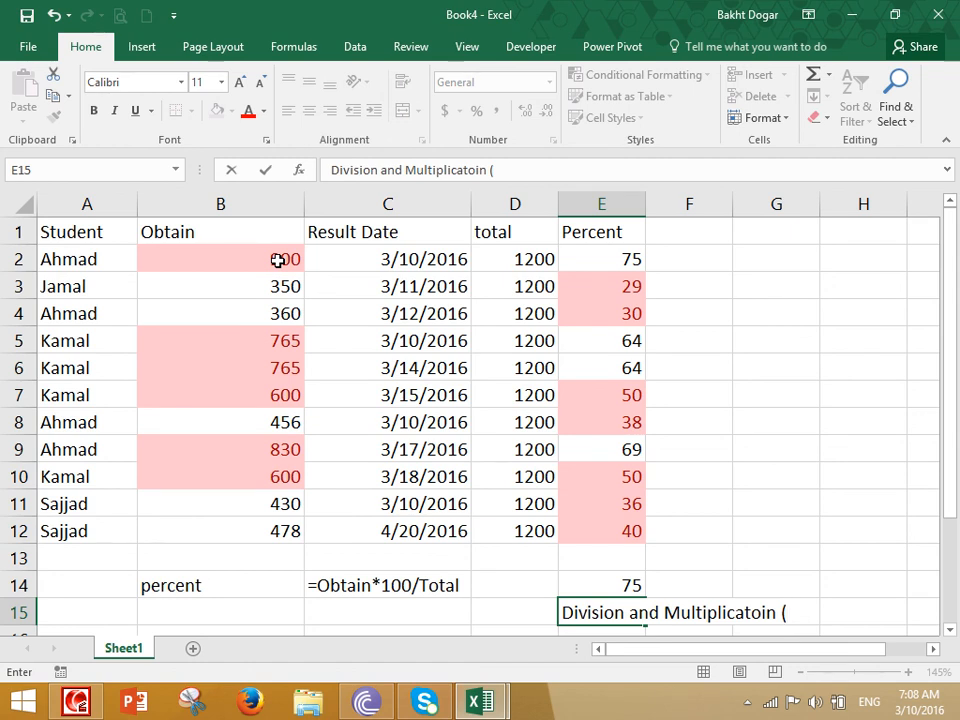
- Replace the unfinished E15 note with the label 'Operator Precedence'
{"action": "key", "text": "Escape"}
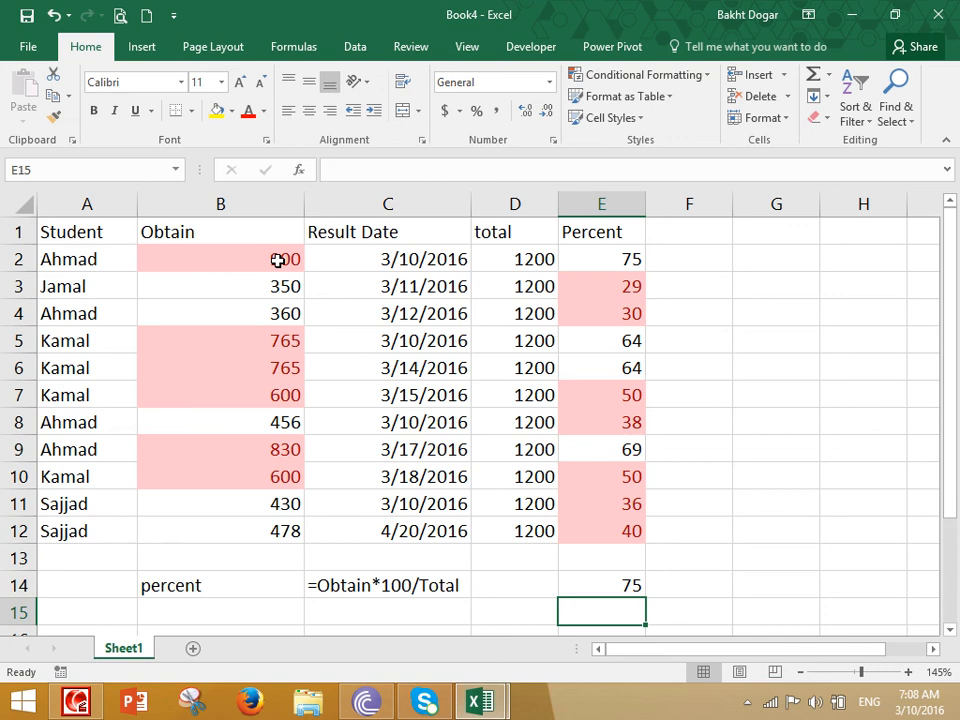
{"action": "type", "text": "Operator Pred"}
{"action": "type", "text": "edent"}
{"action": "key", "text": "BackSpace"}
{"action": "key", "text": "BackSpace"}
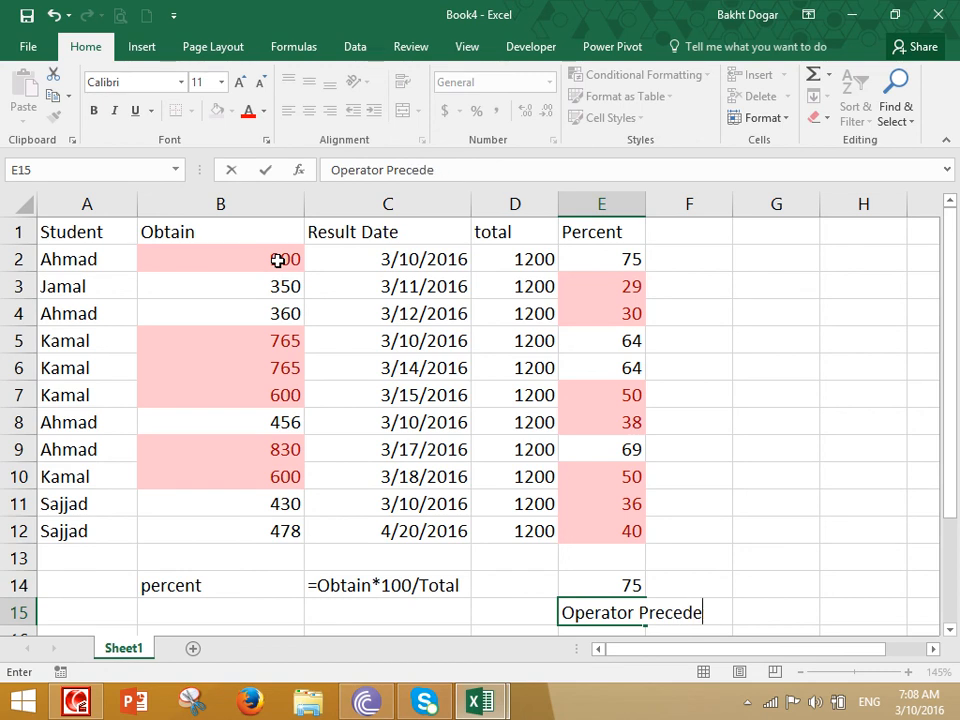
{"action": "type", "text": "nce"}
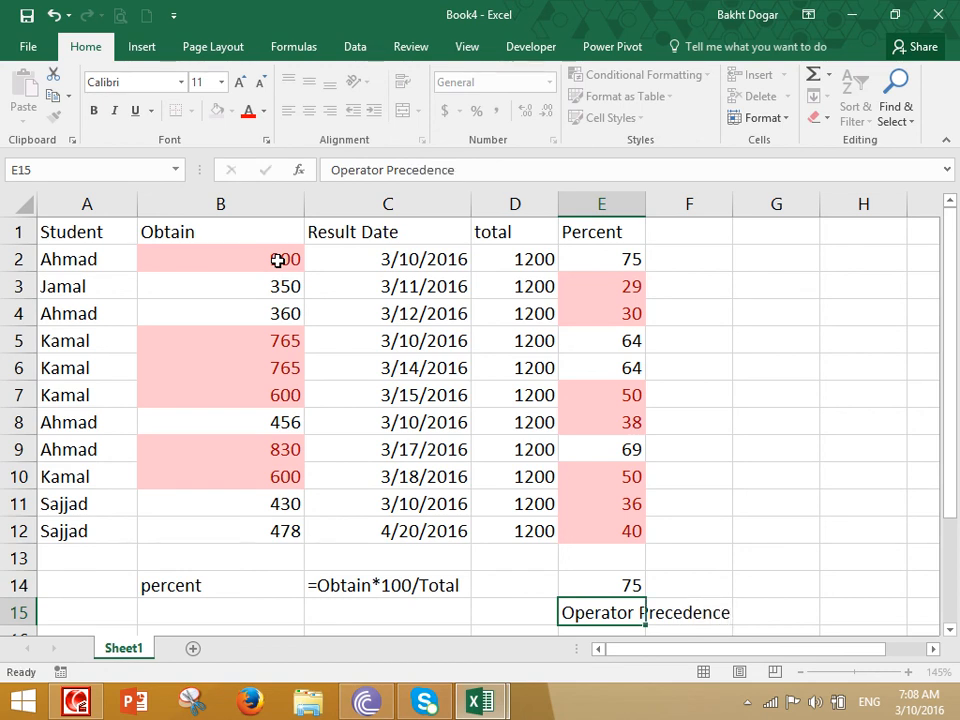
{"action": "key", "text": "Return"}
- Launch Paint from the Run prompt with mspaint
{"action": "key", "text": "super+r"}
{"action": "type", "text": "mspaint"}
{"action": "key", "text": "Return"}
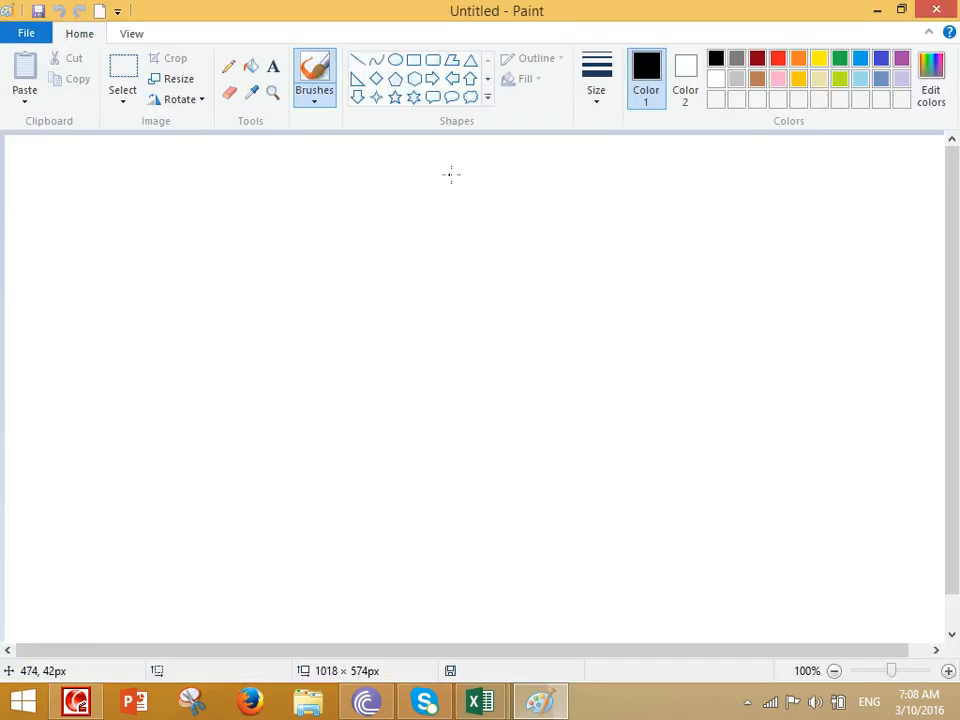
- Set the Paint brush to the thickest size
{"action": "left_click", "coordinate": [592, 100]}
{"action": "left_click", "coordinate": [636, 220]}
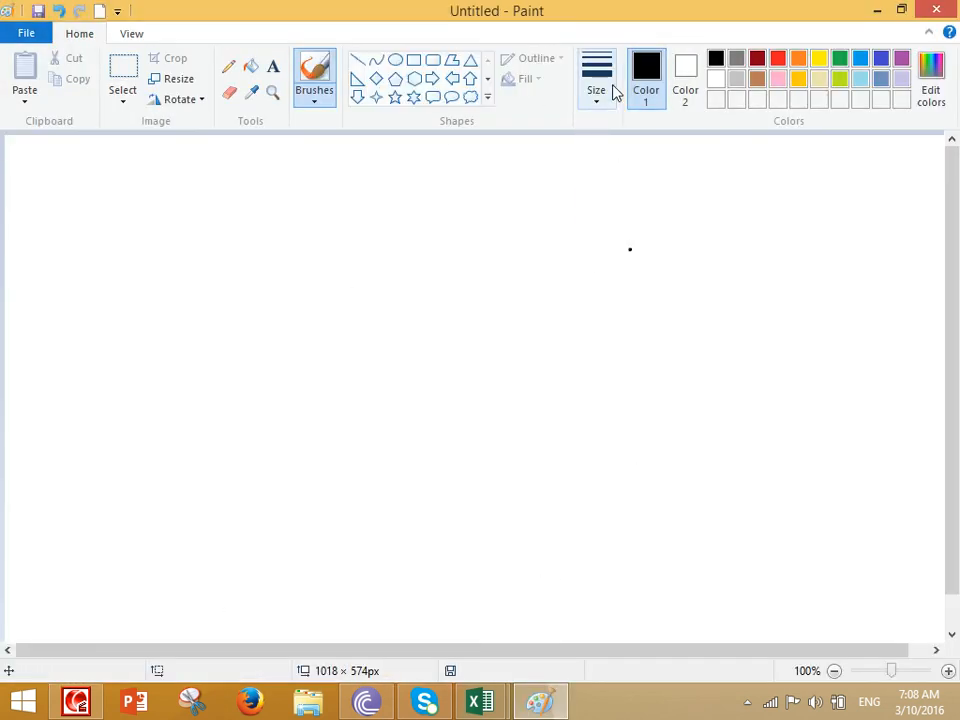
{"action": "left_click", "coordinate": [610, 90]}
{"action": "left_click", "coordinate": [603, 243]}
{"action": "scroll", "coordinate": [529, 253], "scroll_direction": "up", "scroll_amount": 1}
- Draw a long-division sketch of 8 divided by 2 with arrows and working
{"action": "mouse_move", "coordinate": [446, 268]}
{"action": "left_mouse_down"}
{"action": "mouse_move", "coordinate": [410, 420]}
{"action": "mouse_move", "coordinate": [604, 243]}
{"action": "left_mouse_up"}
{"action": "left_click_drag", "start_coordinate": [534, 315], "coordinate": [598, 305]}
{"action": "mouse_move", "coordinate": [262, 348]}
{"action": "left_mouse_down"}
{"action": "mouse_move", "coordinate": [300, 393]}
{"action": "mouse_move", "coordinate": [343, 380]}
{"action": "left_mouse_up"}
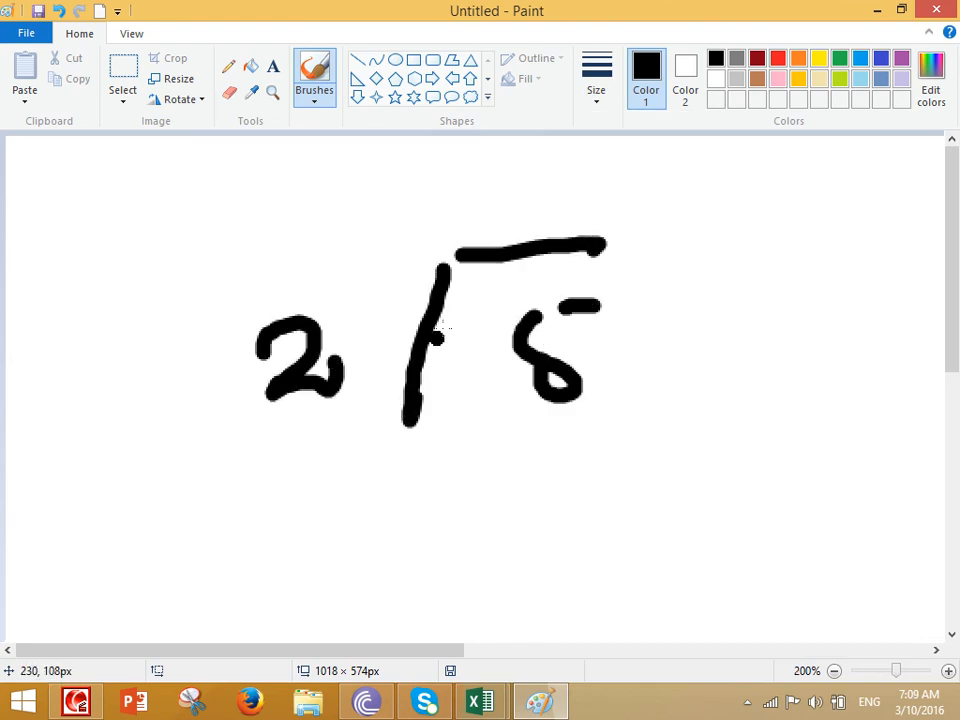
{"action": "mouse_move", "coordinate": [499, 178]}
{"action": "left_mouse_down"}
{"action": "mouse_move", "coordinate": [469, 173]}
{"action": "mouse_move", "coordinate": [497, 195]}
{"action": "mouse_move", "coordinate": [550, 208]}
{"action": "left_mouse_up"}
{"action": "mouse_move", "coordinate": [518, 390]}
{"action": "left_mouse_down"}
{"action": "mouse_move", "coordinate": [525, 431]}
{"action": "mouse_move", "coordinate": [580, 468]}
{"action": "left_mouse_up"}
{"action": "left_click_drag", "start_coordinate": [635, 450], "coordinate": [473, 568]}
{"action": "left_click_drag", "start_coordinate": [563, 557], "coordinate": [571, 613]}
{"action": "left_click_drag", "start_coordinate": [434, 210], "coordinate": [362, 229]}
{"action": "mouse_move", "coordinate": [382, 187]}
{"action": "left_mouse_down"}
{"action": "mouse_move", "coordinate": [367, 248]}
{"action": "mouse_move", "coordinate": [405, 265]}
{"action": "left_mouse_up"}
{"action": "mouse_move", "coordinate": [260, 193]}
{"action": "left_mouse_down"}
{"action": "mouse_move", "coordinate": [209, 265]}
{"action": "mouse_move", "coordinate": [185, 263]}
{"action": "left_mouse_up"}
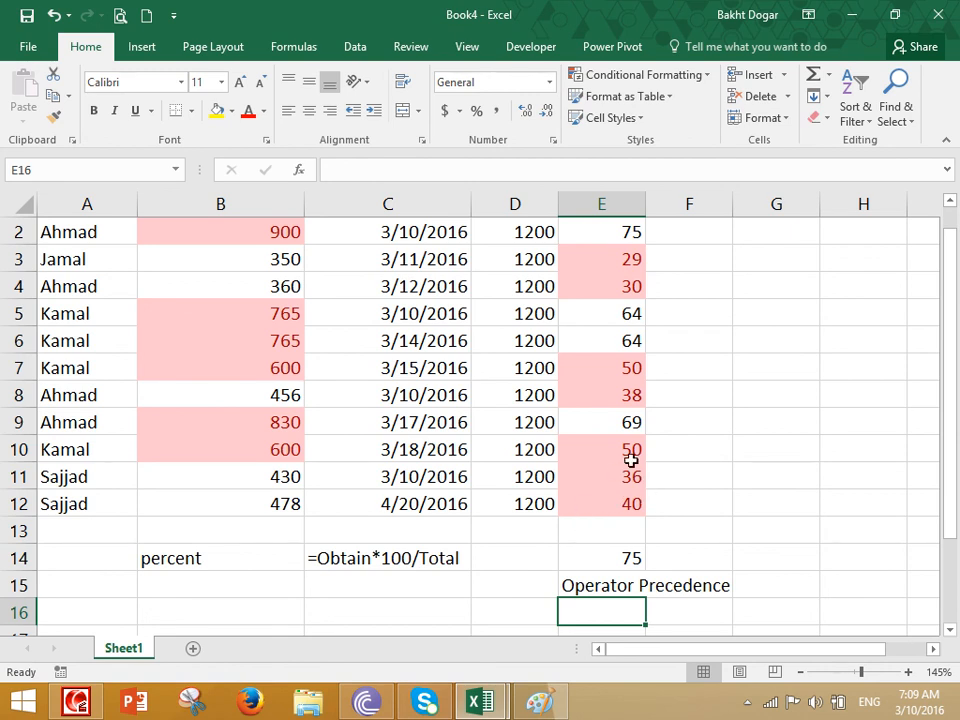
- Wrap B2/D2 in parentheses so E14 reads =(B2/D2)*100, then select E2:E12
{"action": "scroll", "coordinate": [620, 472], "scroll_direction": "up", "scroll_amount": 1}
{"action": "left_click", "coordinate": [617, 586]}
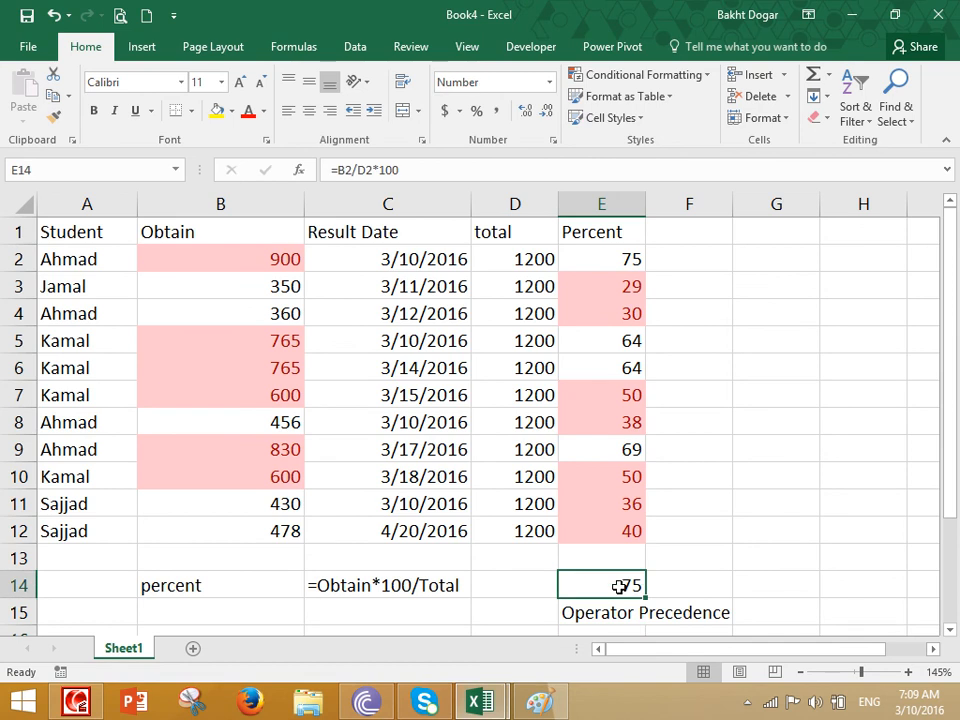
{"action": "double_click", "coordinate": [619, 585]}
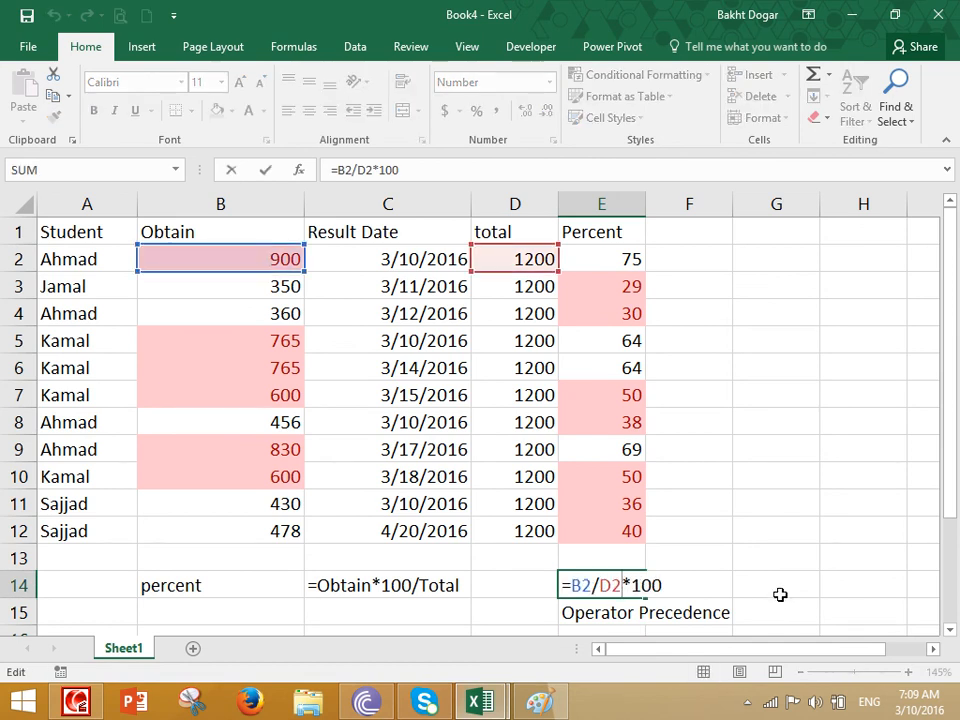
{"action": "type", "text": ")"}
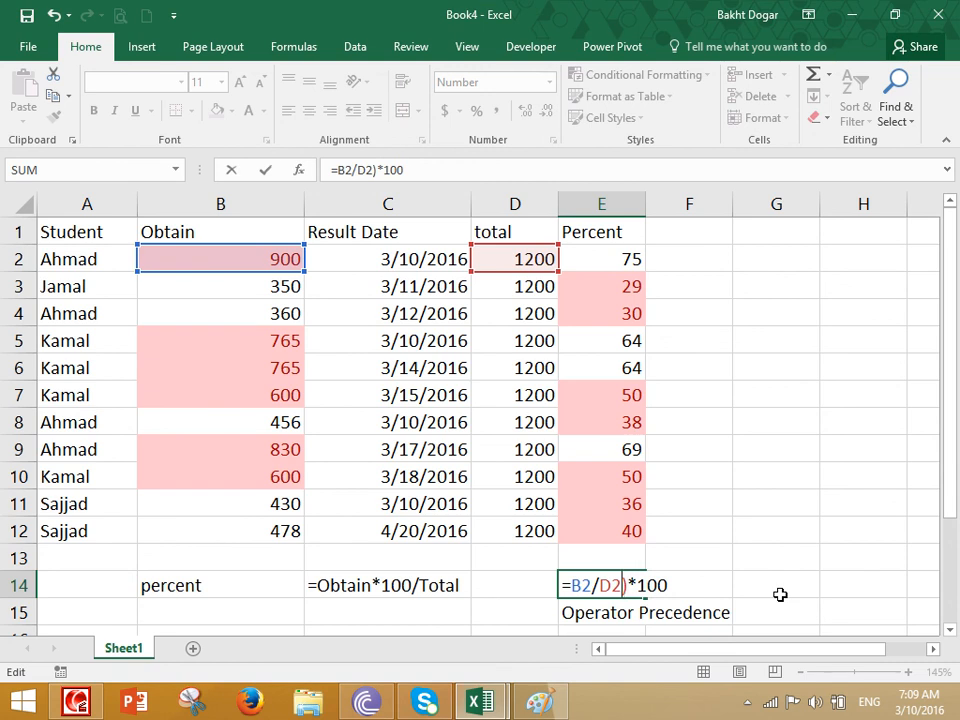
{"action": "type", "text": "("}
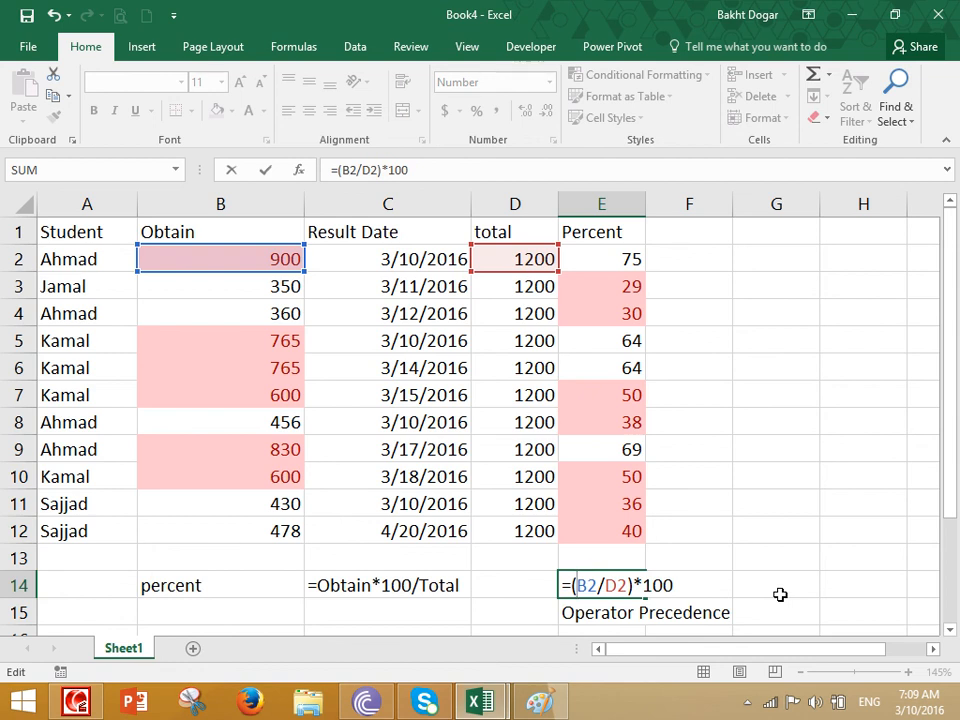
{"action": "key", "text": "Return"}
{"action": "key", "text": "Up"}
{"action": "key", "text": "F2"}
{"action": "key", "text": "Escape"}
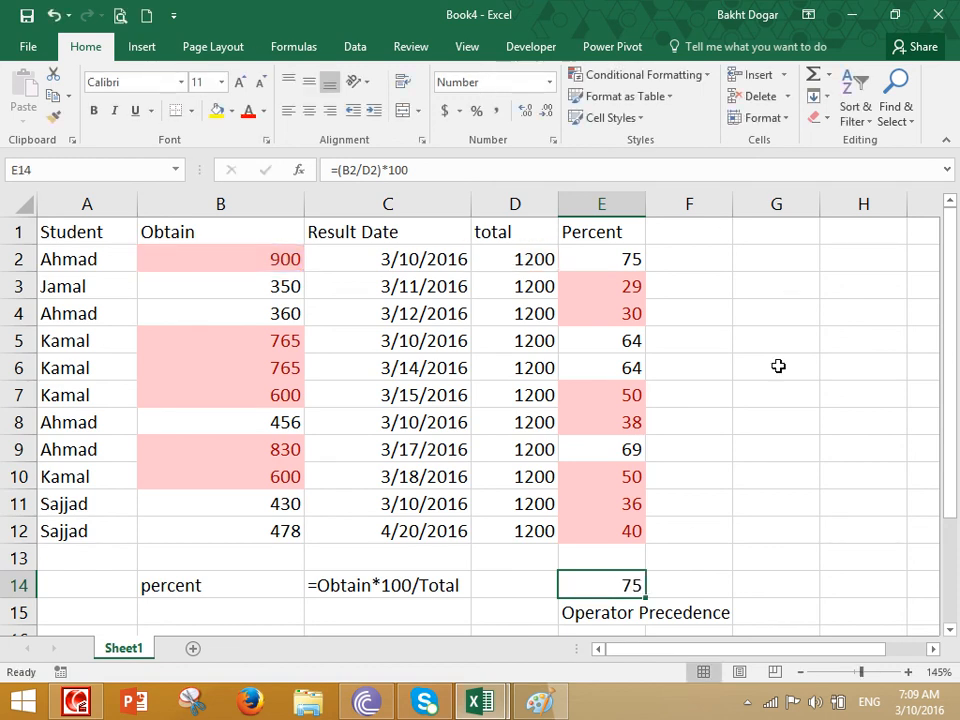
{"action": "left_click_drag", "start_coordinate": [620, 260], "coordinate": [602, 534]}
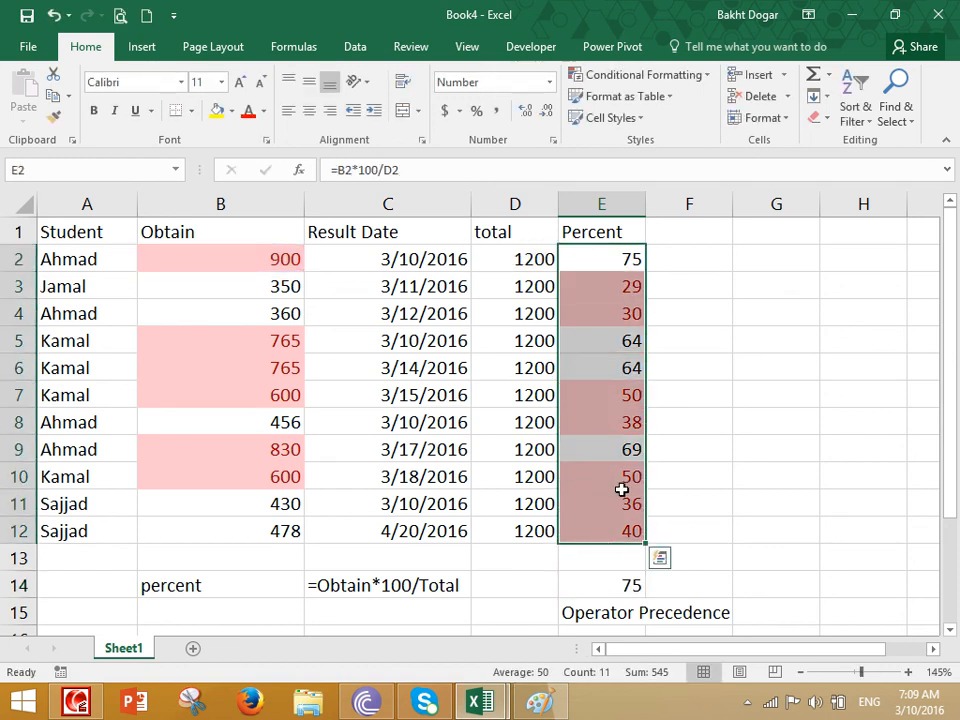
- Clear all conditional formatting rules from the sheet and widen column E
{"action": "left_click", "coordinate": [654, 95]}
{"action": "left_click", "coordinate": [656, 76]}
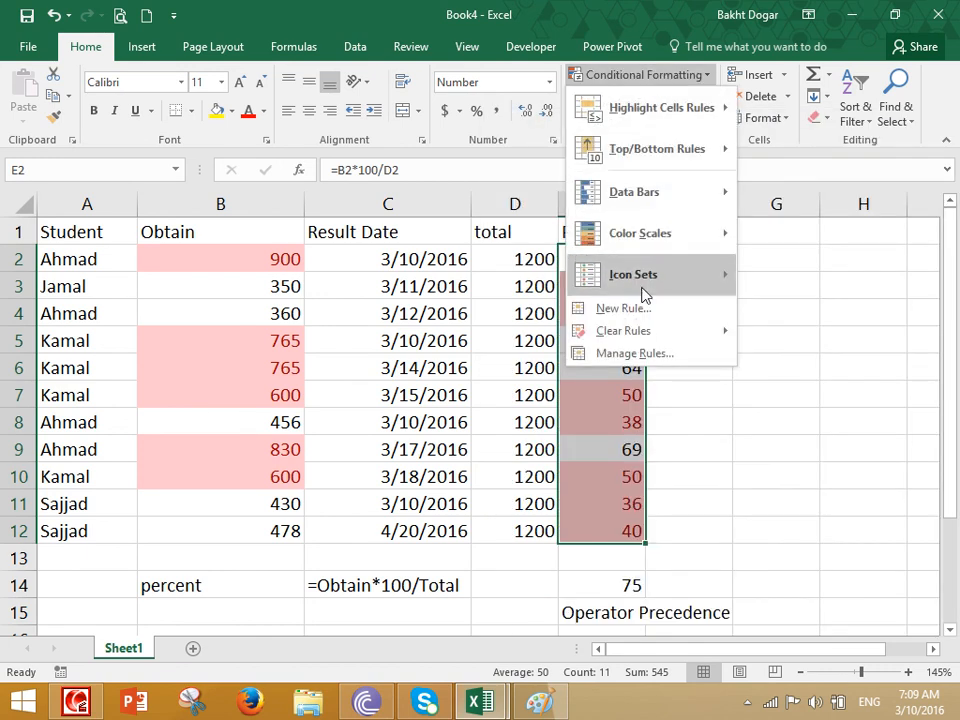
{"action": "mouse_move", "coordinate": [639, 331]}
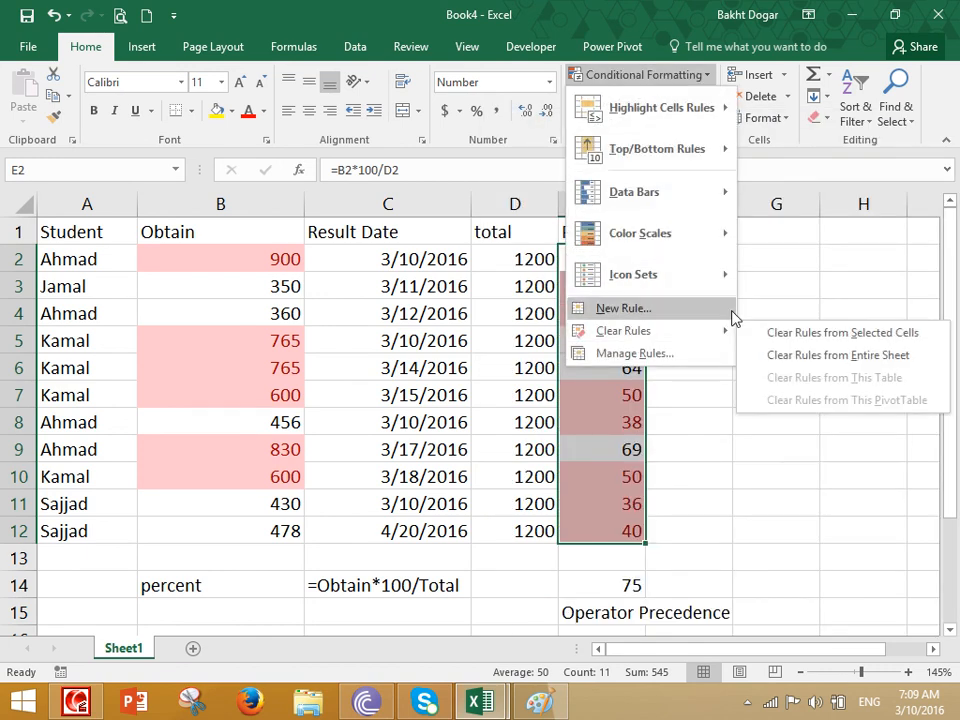
{"action": "left_click", "coordinate": [816, 358]}
{"action": "left_click_drag", "start_coordinate": [649, 197], "coordinate": [802, 250]}
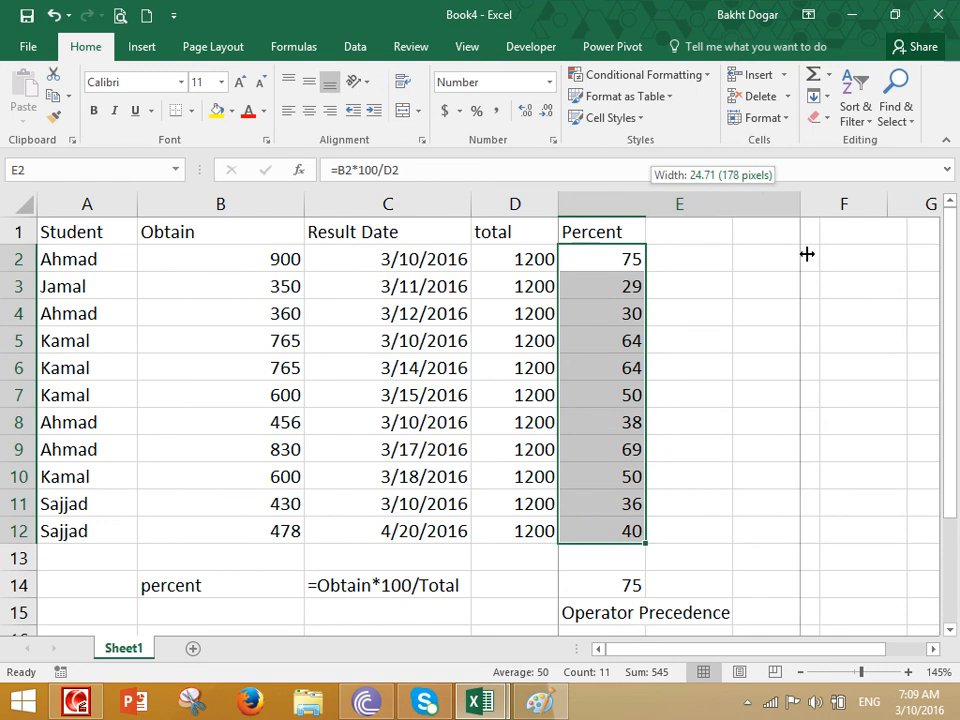
- Apply blue gradient data bars and a green-yellow colour scale to the percentages
{"action": "left_click", "coordinate": [688, 78]}
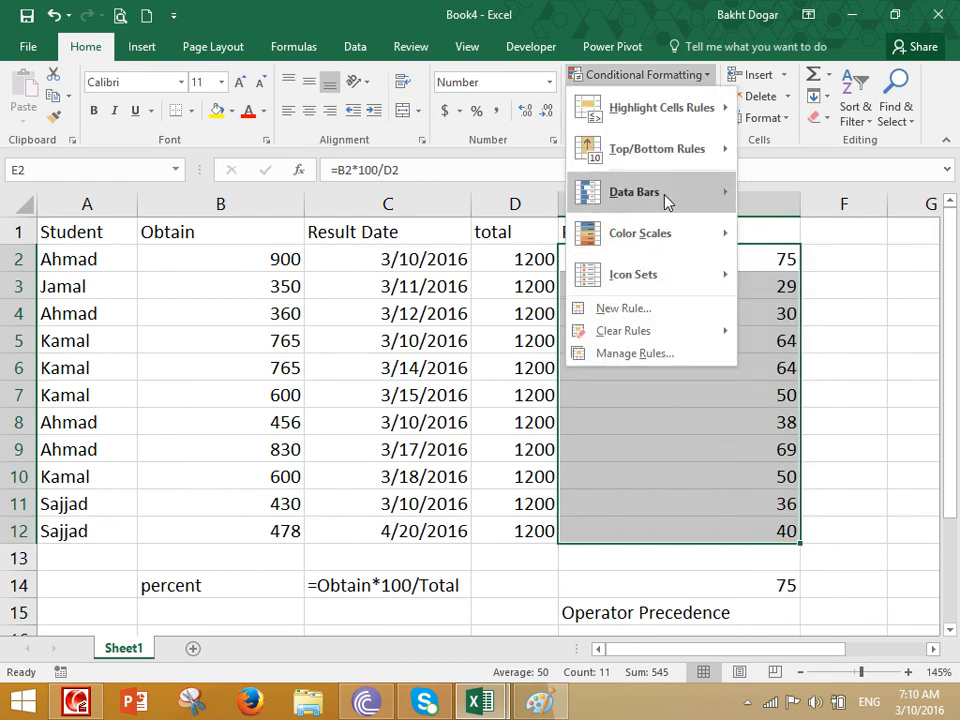
{"action": "mouse_move", "coordinate": [665, 199]}
{"action": "left_click", "coordinate": [756, 210]}
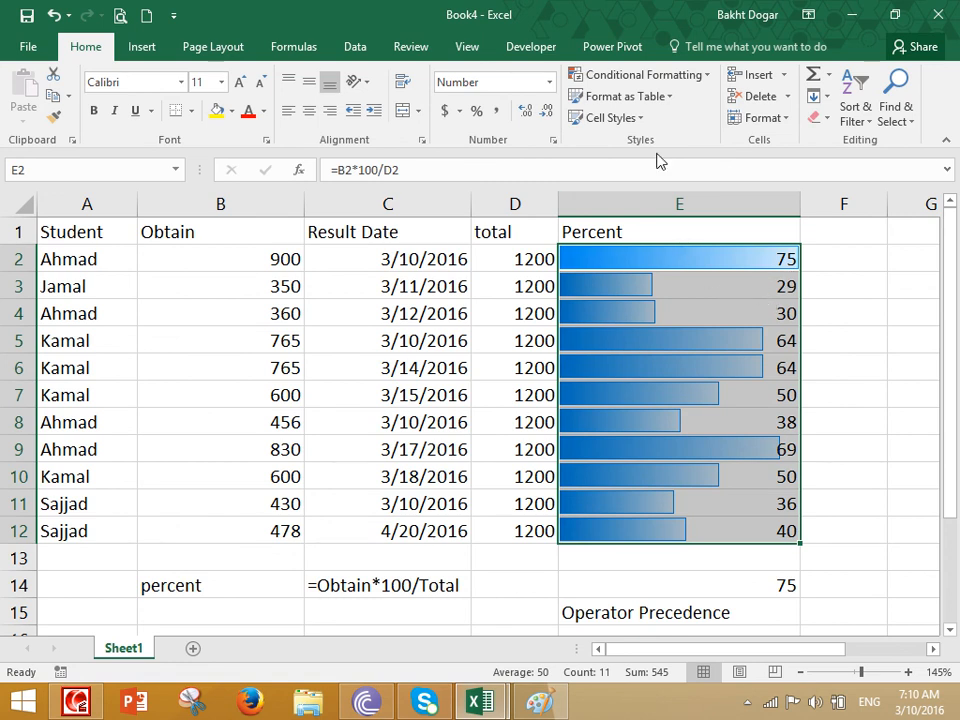
{"action": "left_click", "coordinate": [676, 77]}
{"action": "mouse_move", "coordinate": [656, 238]}
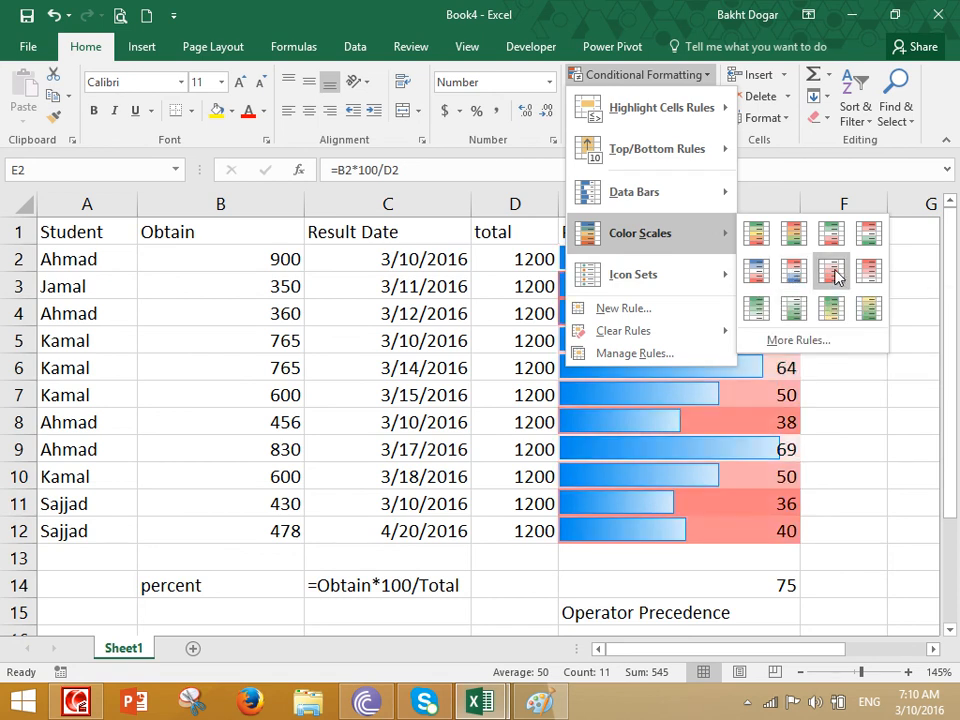
{"action": "left_click", "coordinate": [878, 318]}
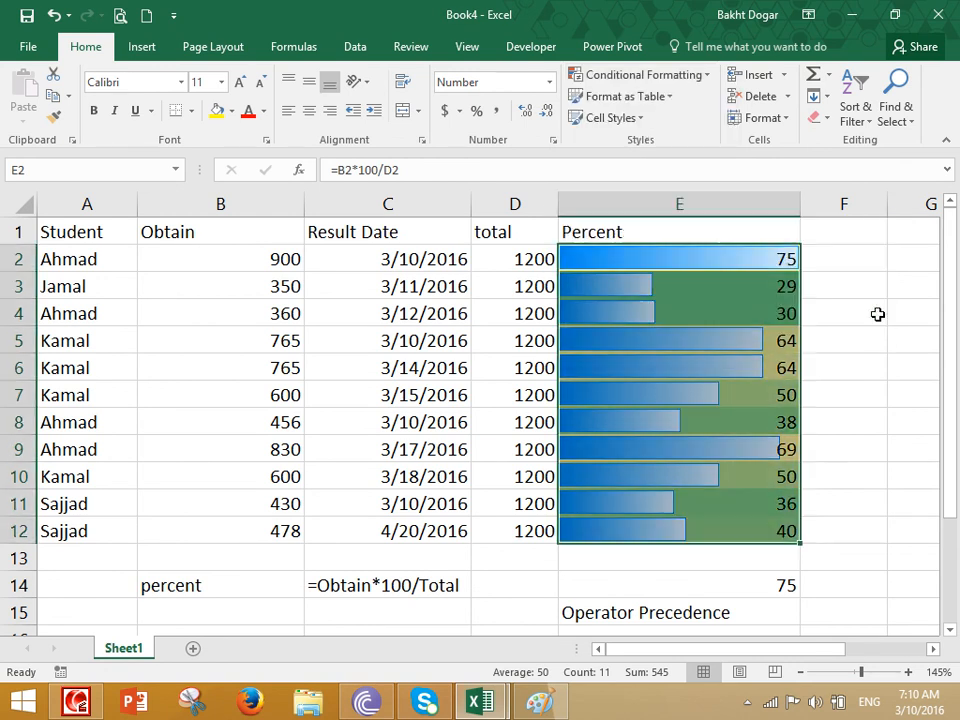
- Reselect E2:E12 and clear its conditional formatting rules
{"action": "left_click", "coordinate": [716, 365]}
{"action": "left_click_drag", "start_coordinate": [658, 262], "coordinate": [624, 535]}
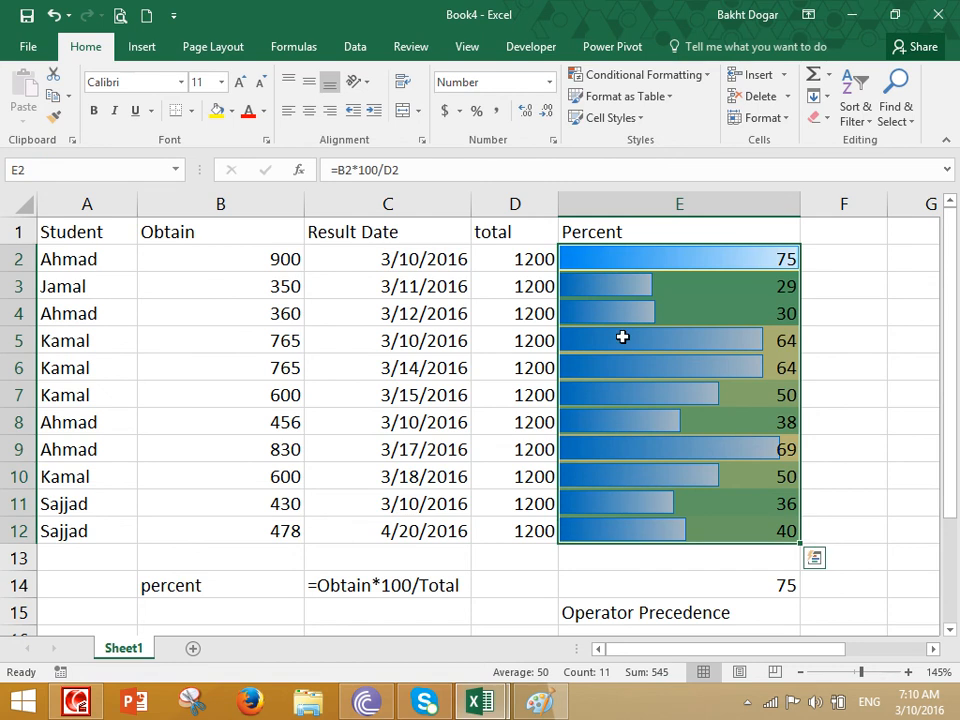
{"action": "left_click", "coordinate": [646, 75]}
{"action": "mouse_move", "coordinate": [643, 333]}
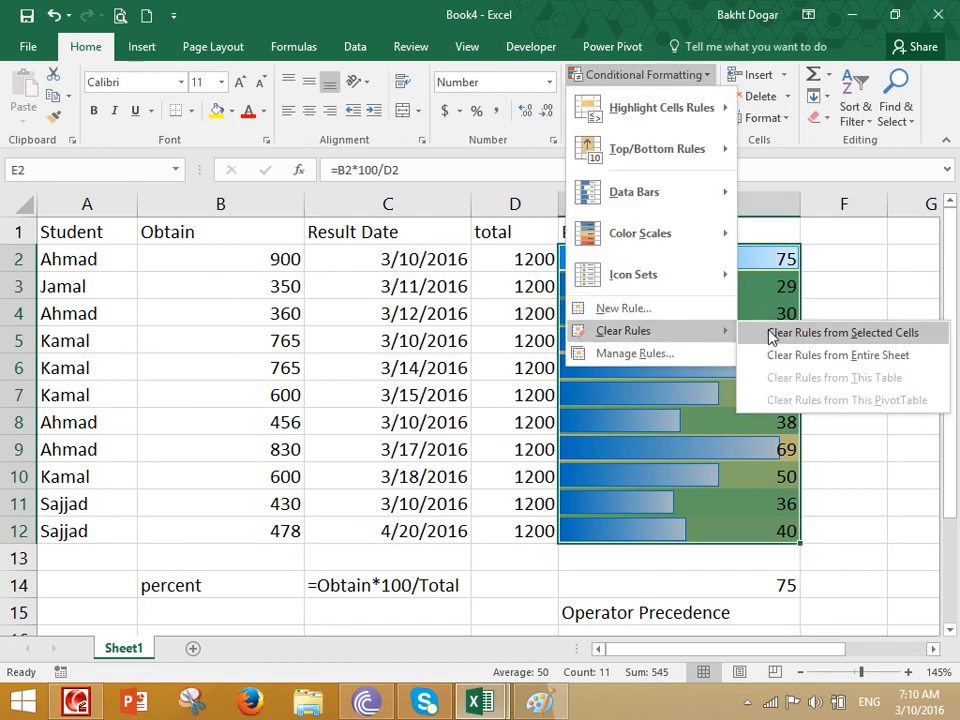
{"action": "left_click", "coordinate": [777, 333]}
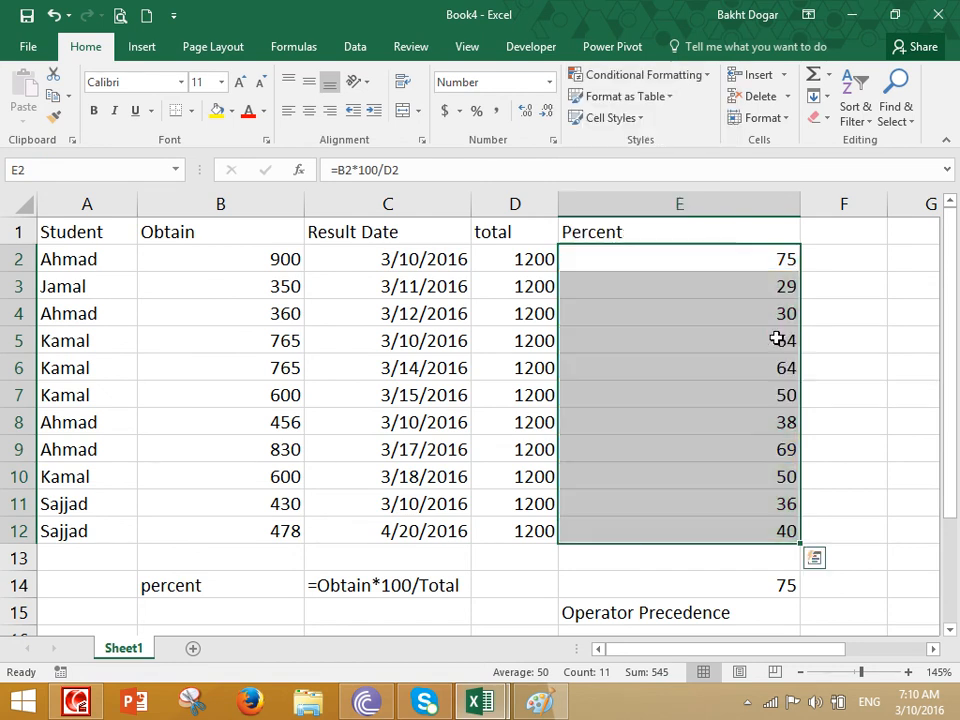
- Try the 3 Symbols (Circled) icon set on E2:E12, then switch to the Ratings signal bars
{"action": "left_click", "coordinate": [671, 78]}
{"action": "mouse_move", "coordinate": [640, 266]}
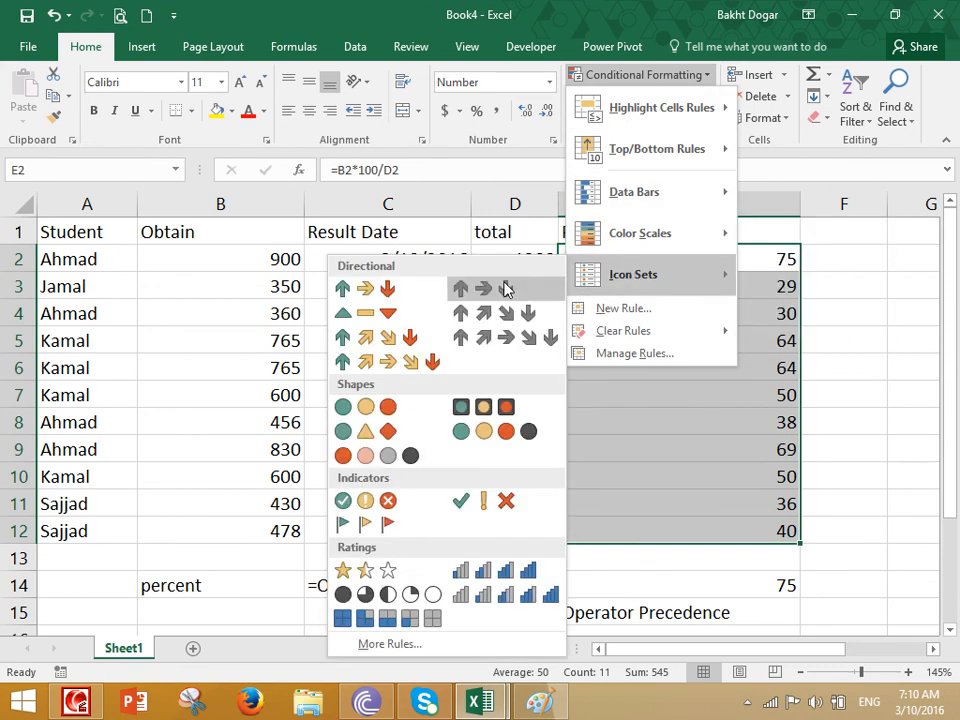
{"action": "left_click", "coordinate": [384, 503]}
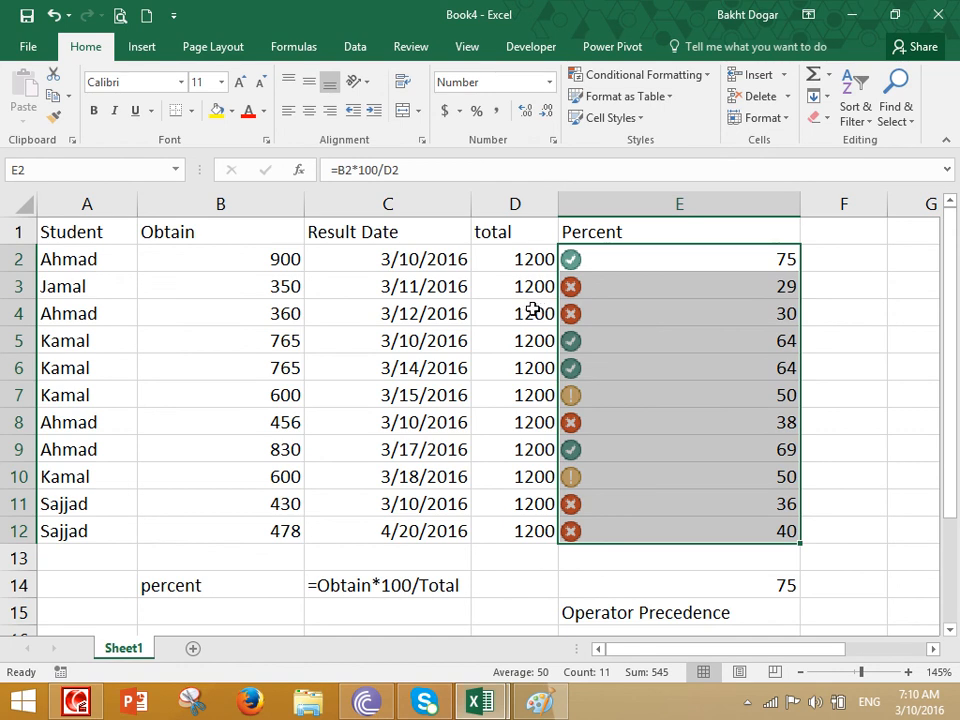
{"action": "left_click", "coordinate": [643, 76]}
{"action": "mouse_move", "coordinate": [630, 274]}
{"action": "left_click", "coordinate": [518, 572]}
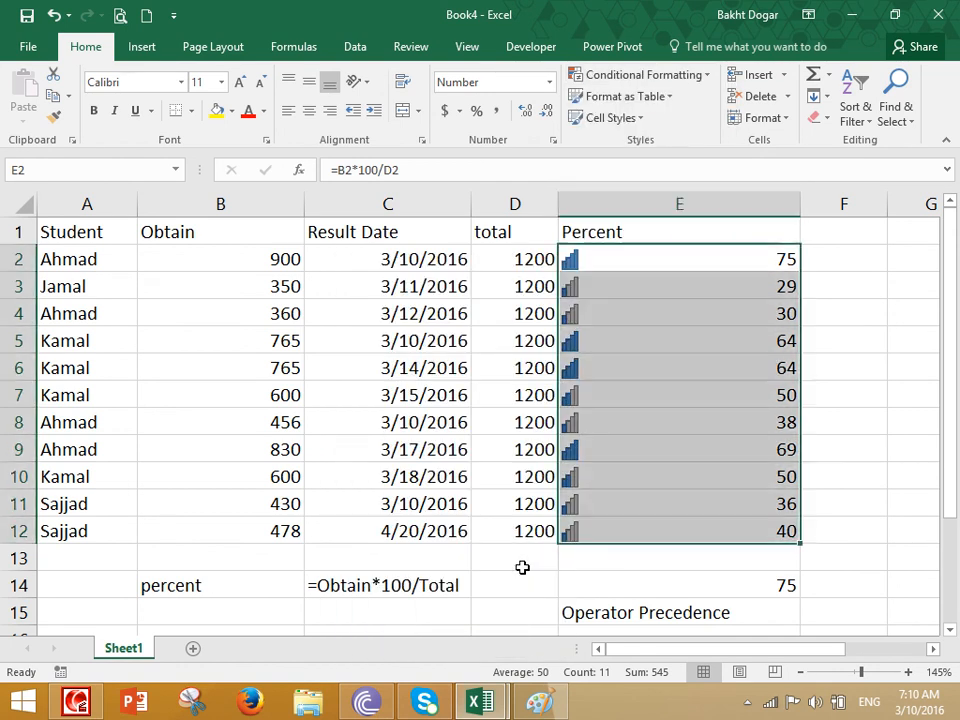
{"action": "left_click", "coordinate": [637, 254]}
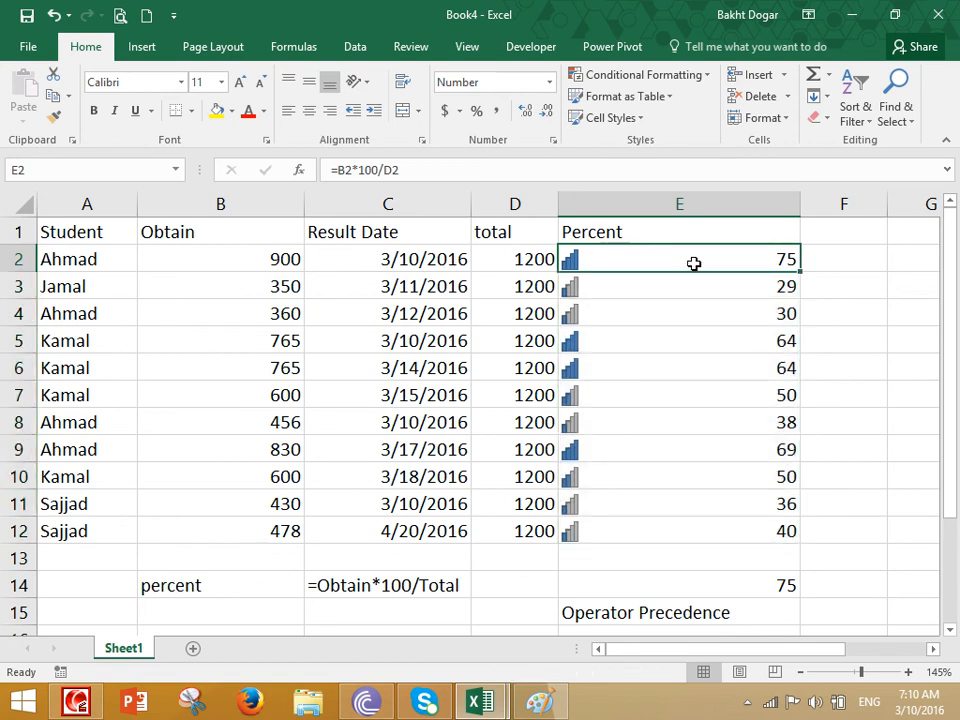
- Check the percentage formulas down column E, then reselect E2:E12
{"action": "left_click", "coordinate": [610, 288]}
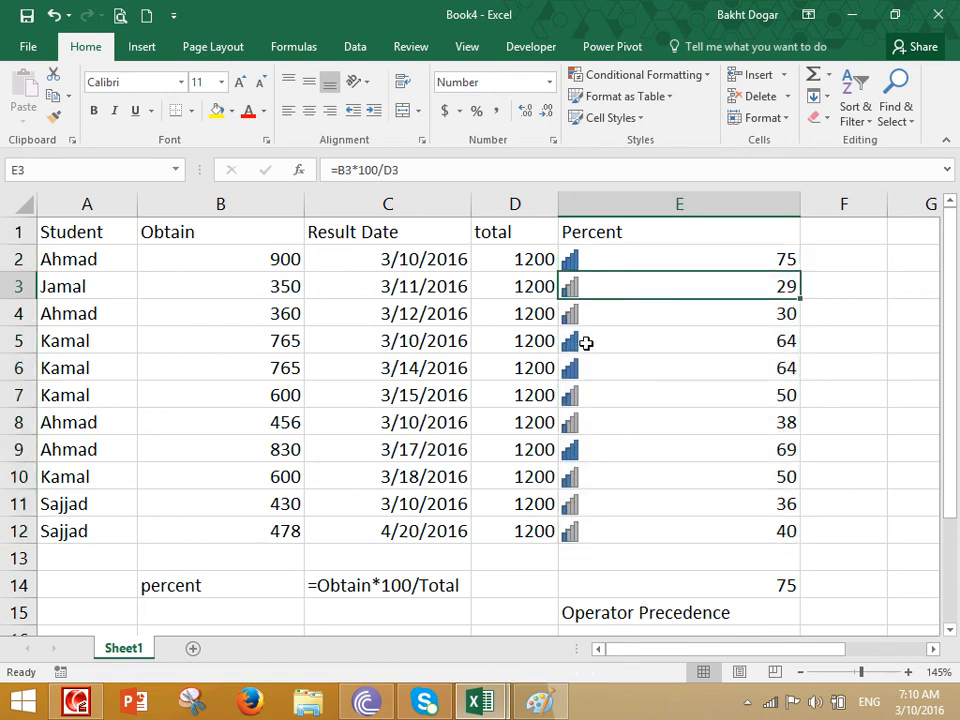
{"action": "left_click", "coordinate": [586, 343]}
{"action": "left_click", "coordinate": [583, 369]}
{"action": "left_click", "coordinate": [583, 400]}
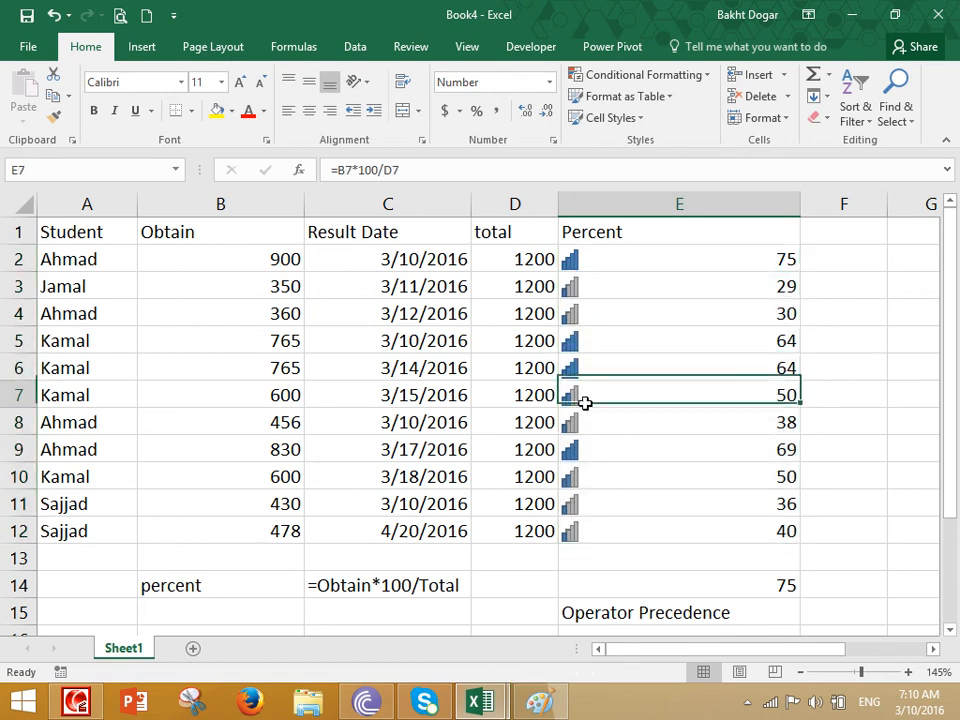
{"action": "left_click", "coordinate": [574, 534]}
{"action": "left_click", "coordinate": [632, 287]}
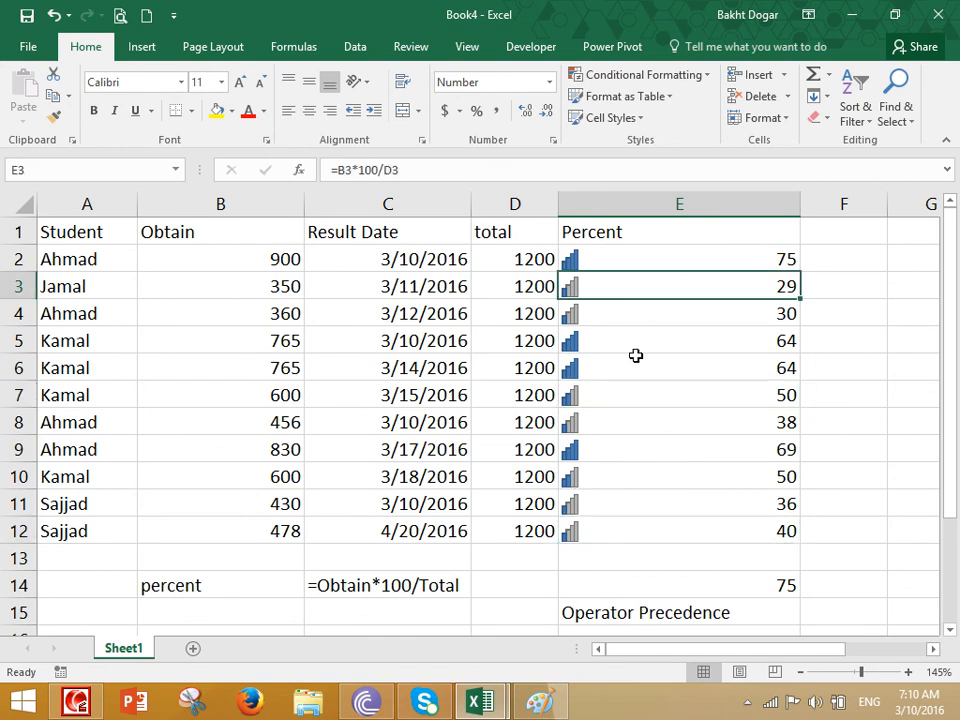
{"action": "left_click", "coordinate": [587, 533]}
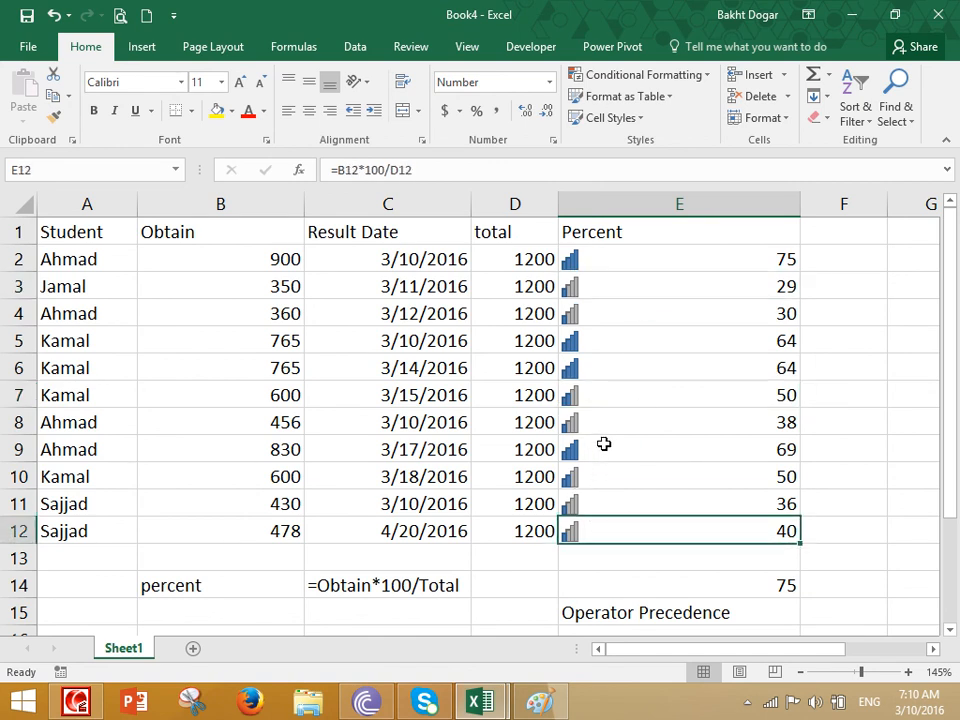
{"action": "scroll", "coordinate": [607, 429], "scroll_direction": "down", "scroll_amount": 1}
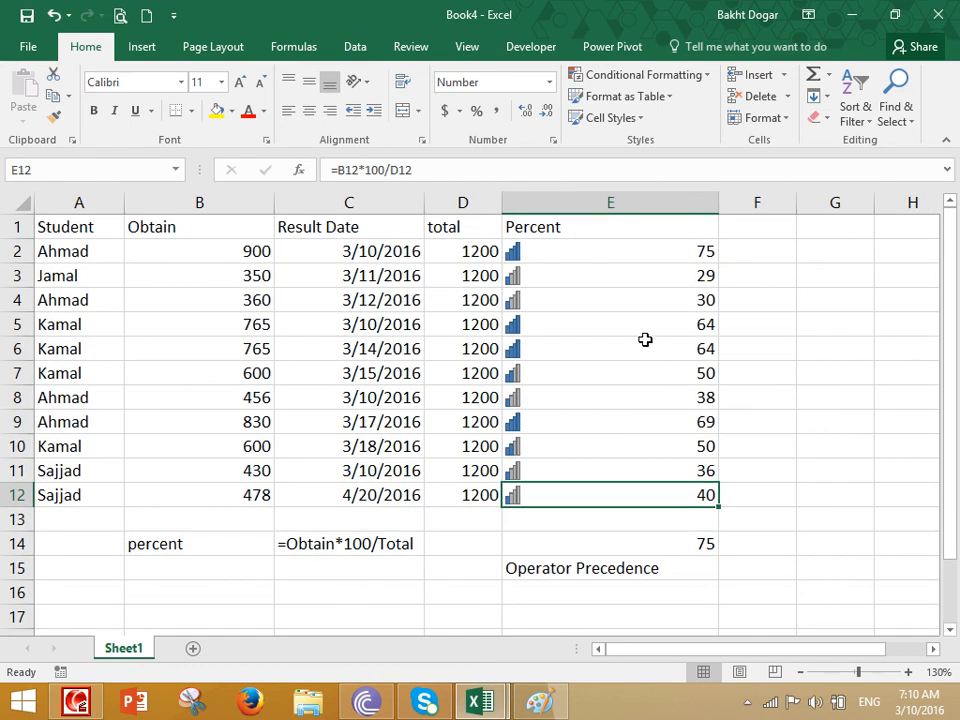
{"action": "left_click_drag", "start_coordinate": [628, 243], "coordinate": [606, 508]}
- Enter 'Out of coverage area' in F12 and 'Pleaes try again alter.' in F13
{"action": "left_click", "coordinate": [785, 503]}
{"action": "type", "text": "Out of c"}
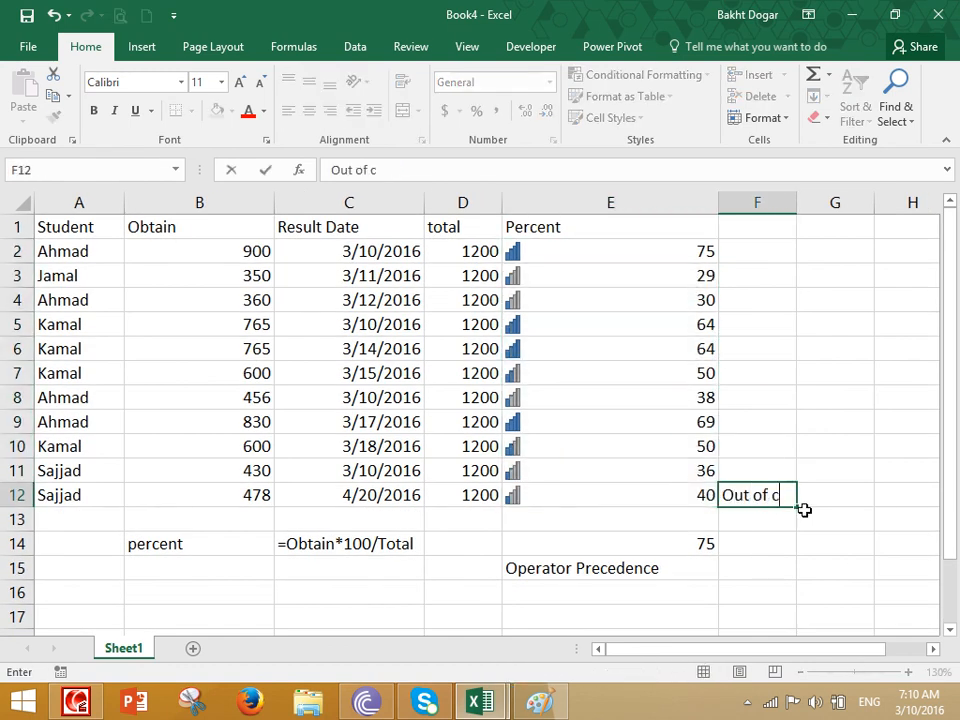
{"action": "type", "text": "overage area"}
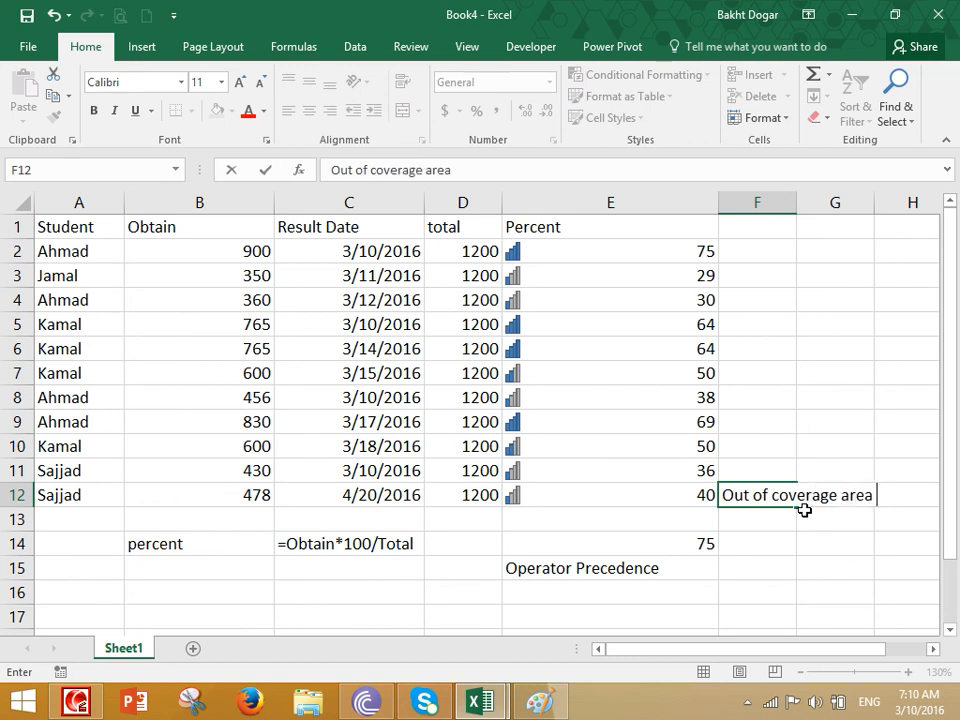
{"action": "key", "text": "Return"}
{"action": "type", "text": "Pleaes try again alter."}
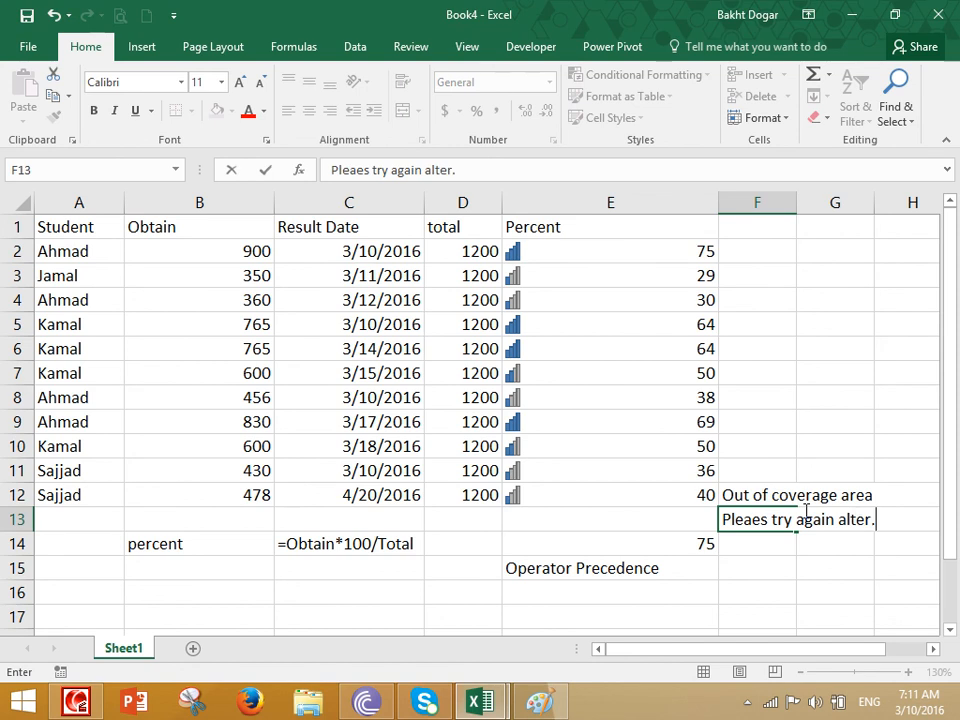
{"action": "key", "text": "Return"}
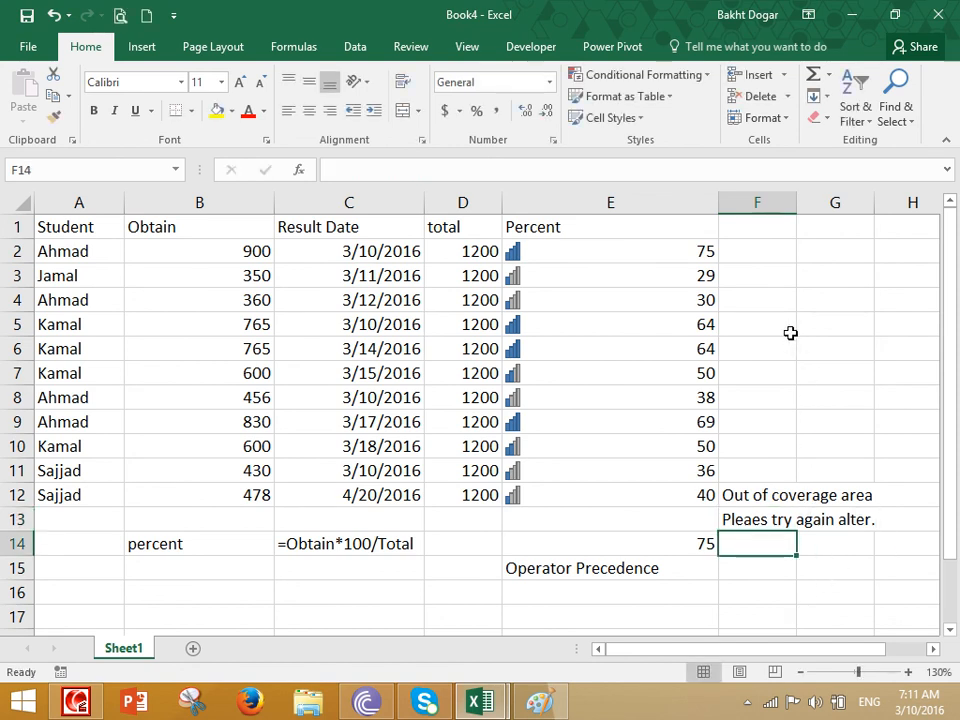
{"action": "left_click", "coordinate": [765, 277]}
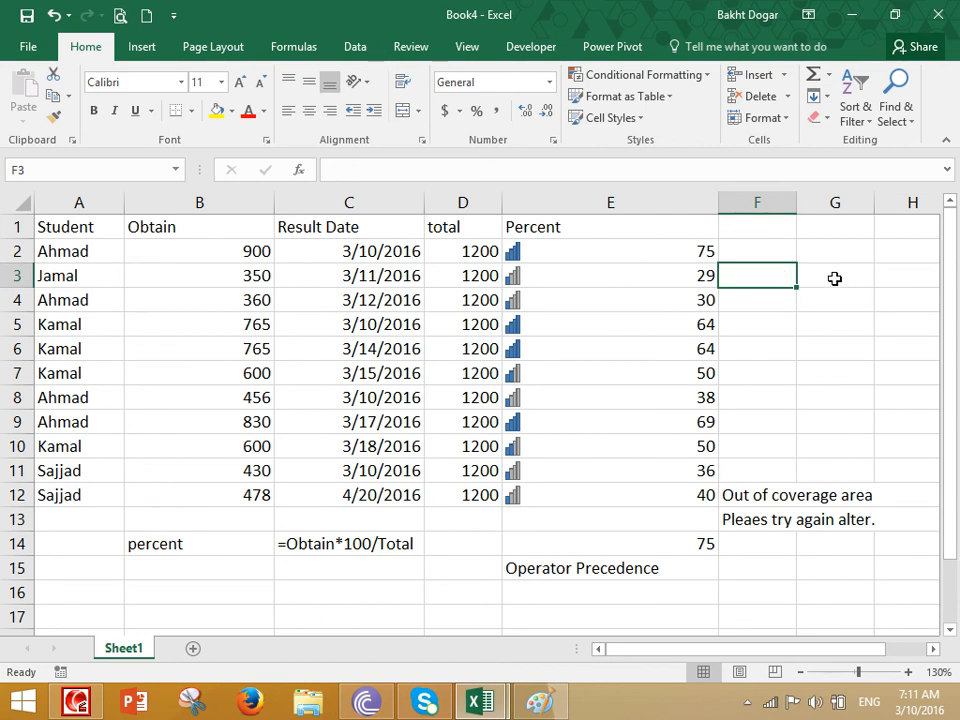
- Clear the conditional formatting rules from the entire sheet
{"action": "left_click_drag", "start_coordinate": [614, 242], "coordinate": [604, 496]}
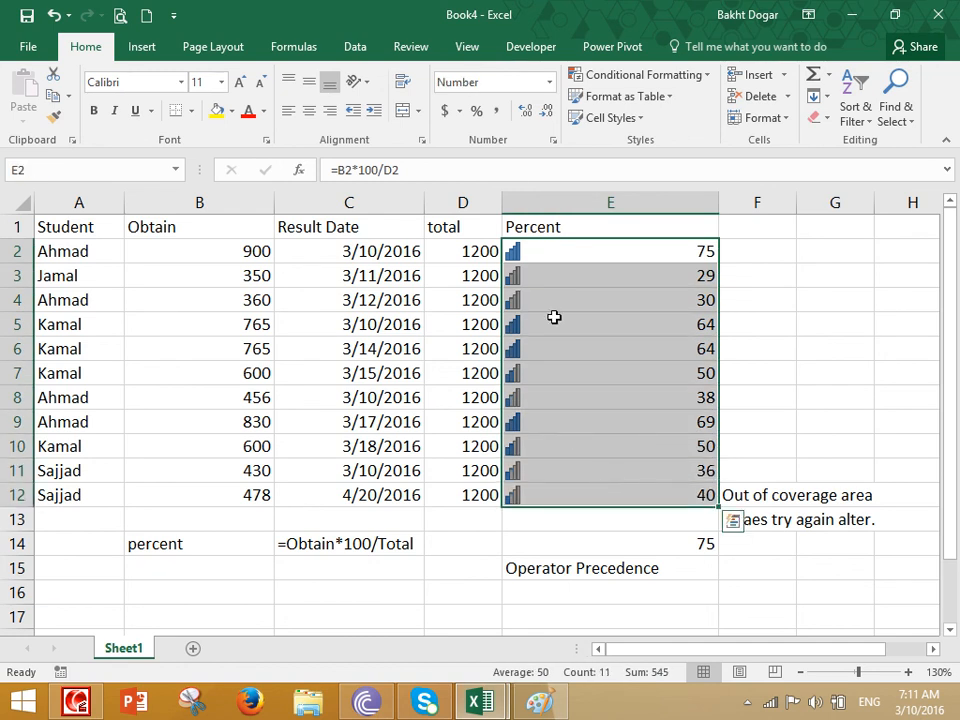
{"action": "left_click", "coordinate": [658, 80]}
{"action": "mouse_move", "coordinate": [656, 333]}
{"action": "left_click", "coordinate": [793, 356]}
{"action": "left_click", "coordinate": [677, 72]}
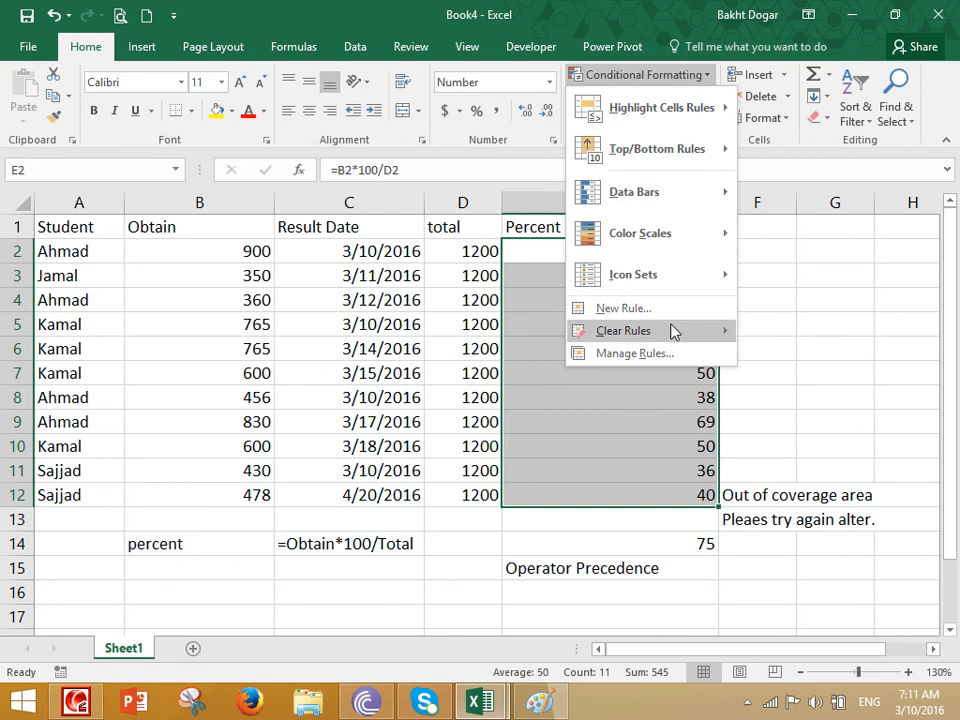
{"action": "left_click", "coordinate": [811, 284]}
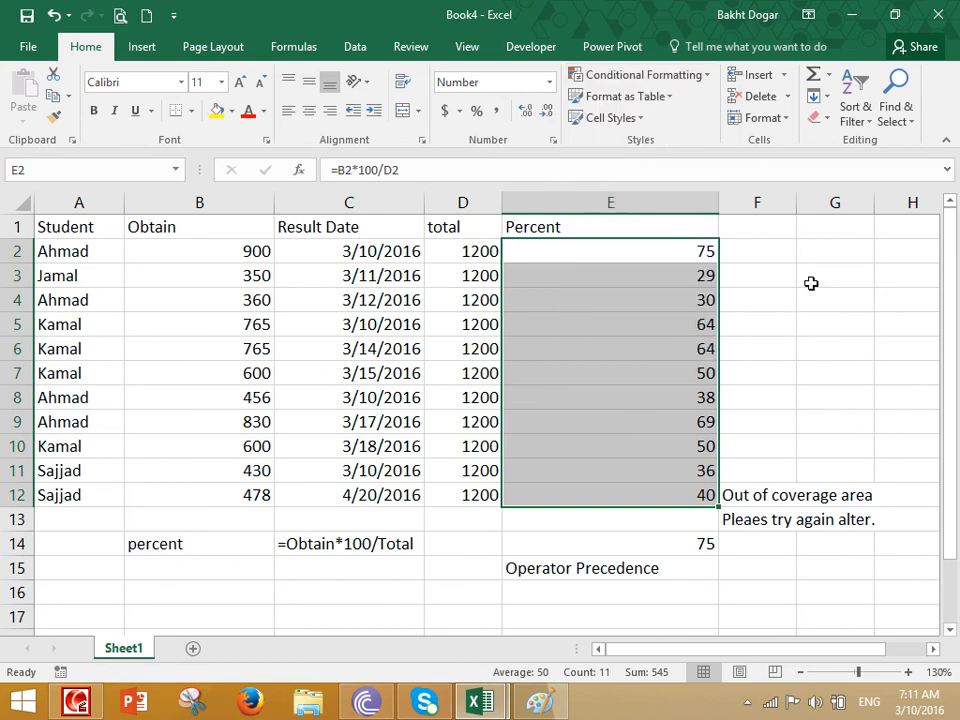
- Close Book4 without saving, then close Paint too
{"action": "key", "text": "ctrl+w"}
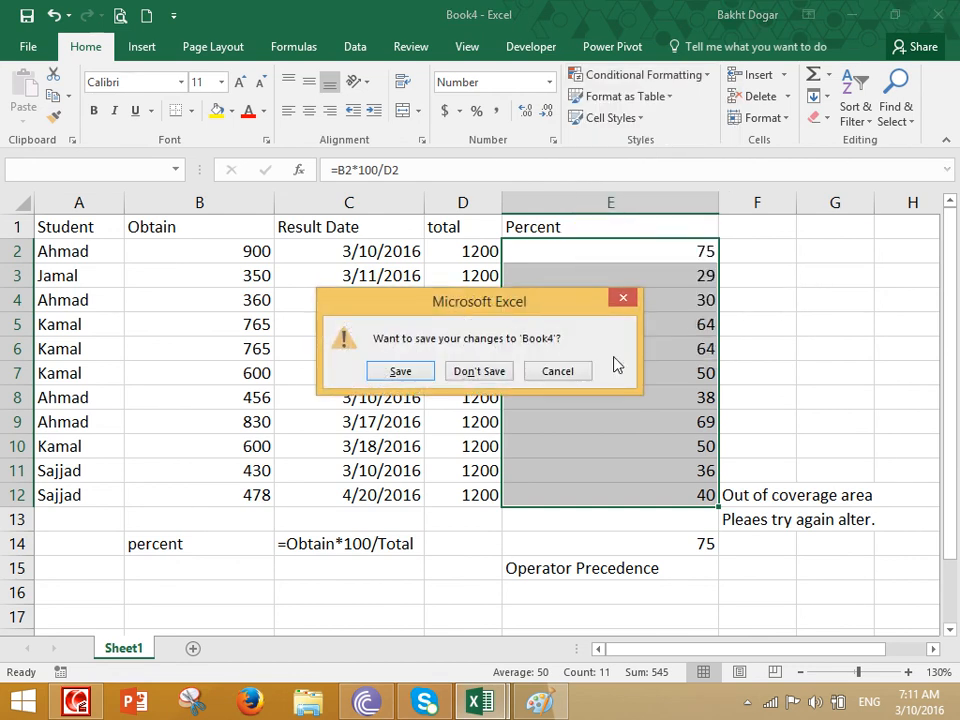
{"action": "left_click", "coordinate": [495, 374]}
{"action": "key", "text": "alt+F4"}
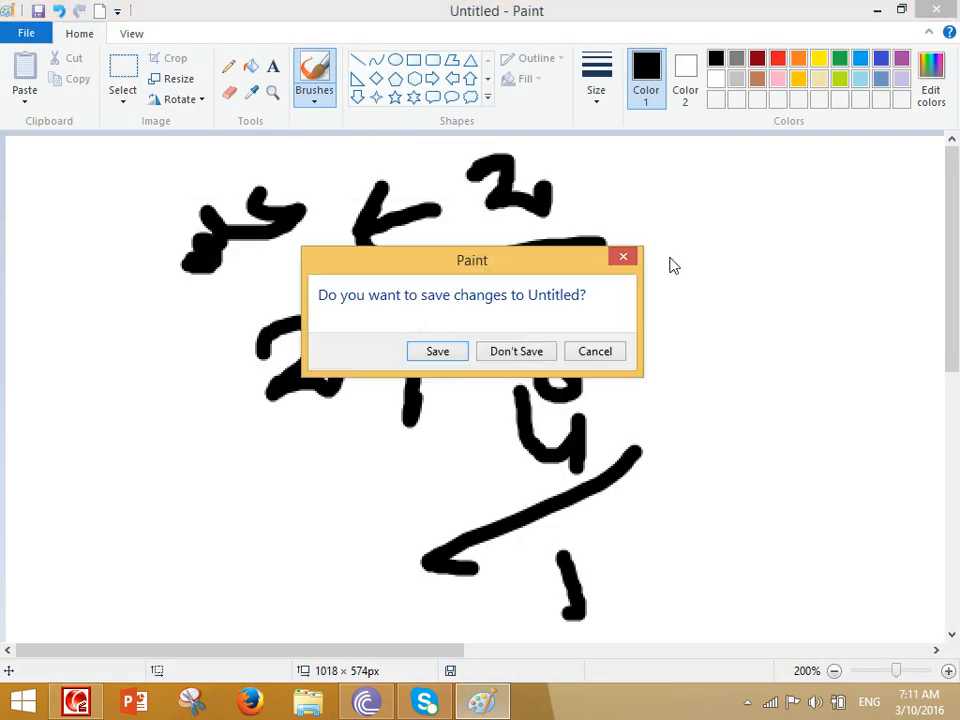